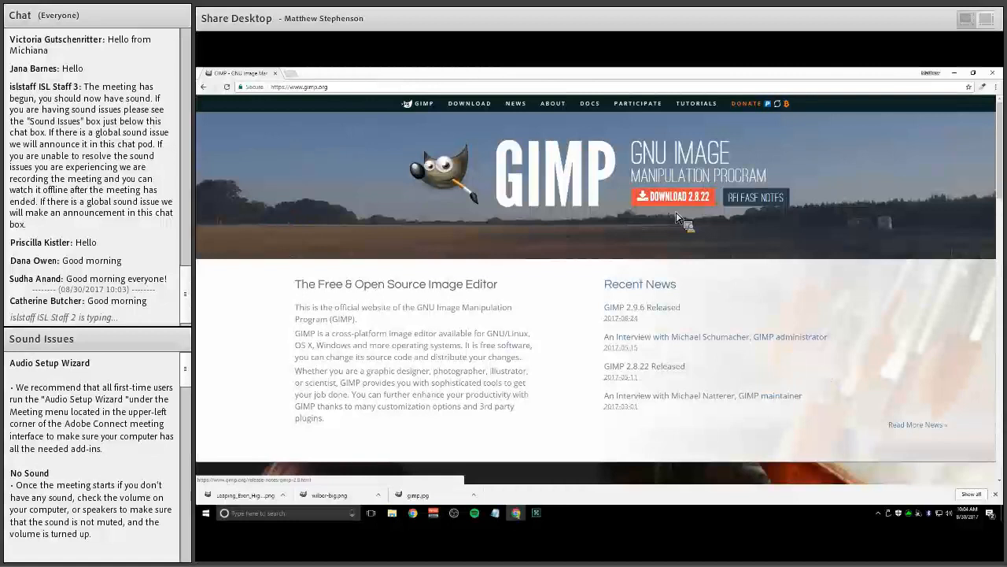
Start the direct download of GIMP 2.8.22 from the gimp.org downloads page
scroll(614, 354, down, 2)
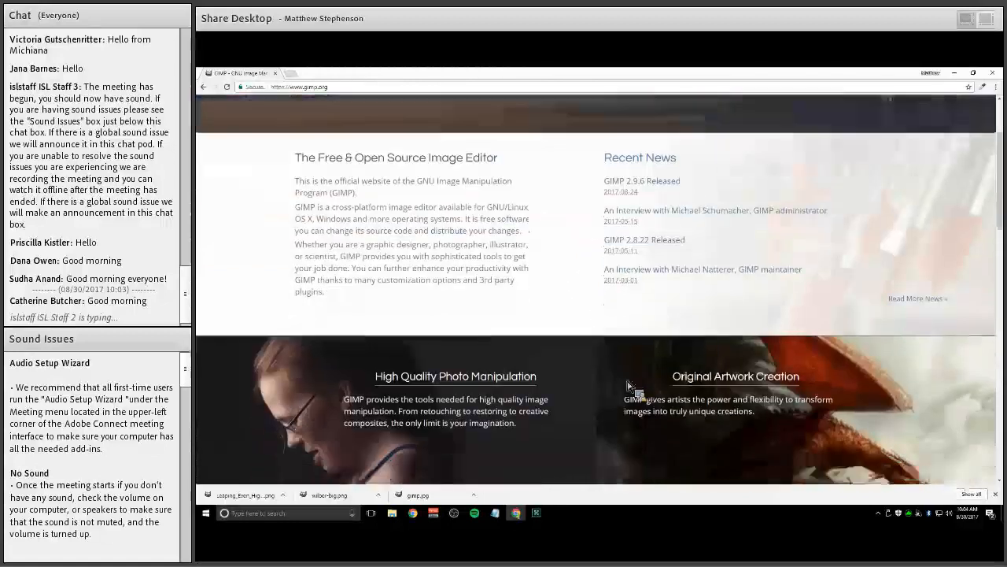
scroll(566, 391, up, 2)
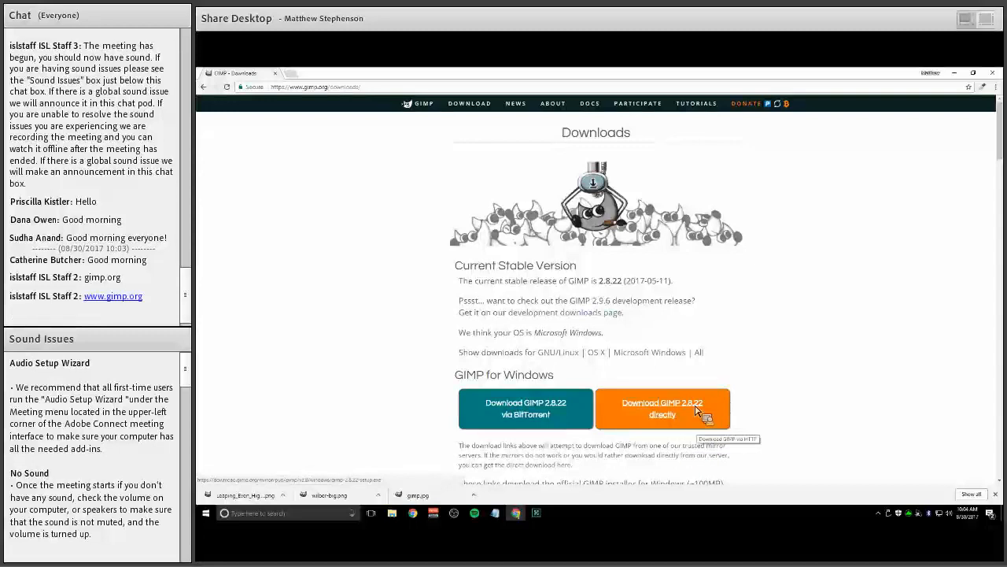
click(696, 410)
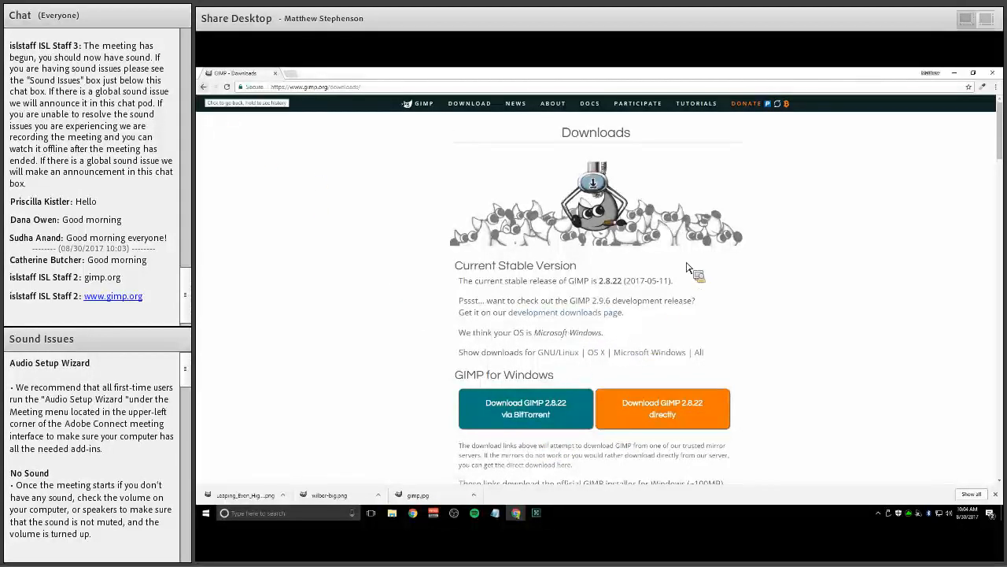
key(alt+Left)
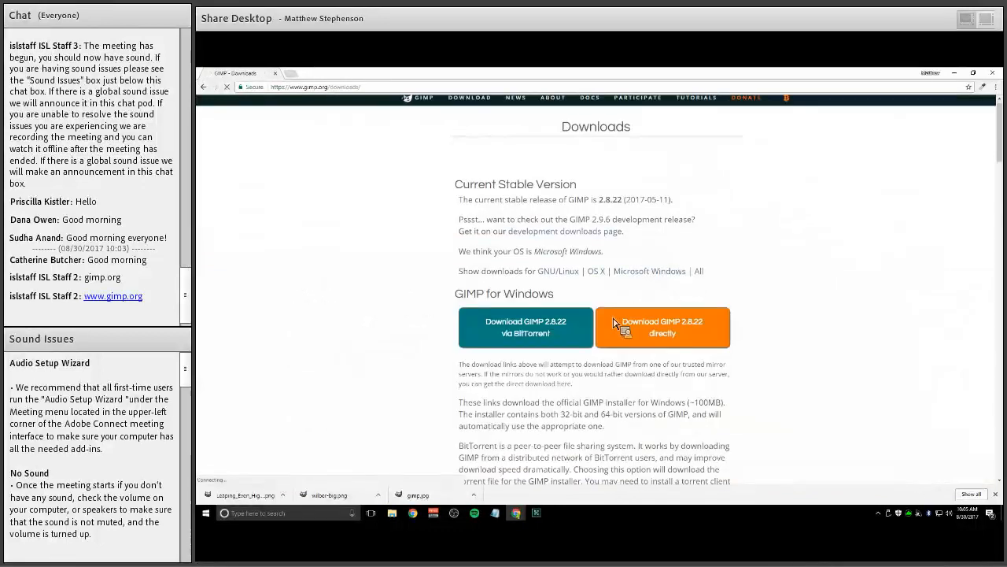
Scroll through the downloads page to review the source releases, development snapshots and mirrors
scroll(622, 325, down, 15)
scroll(612, 326, down, 8)
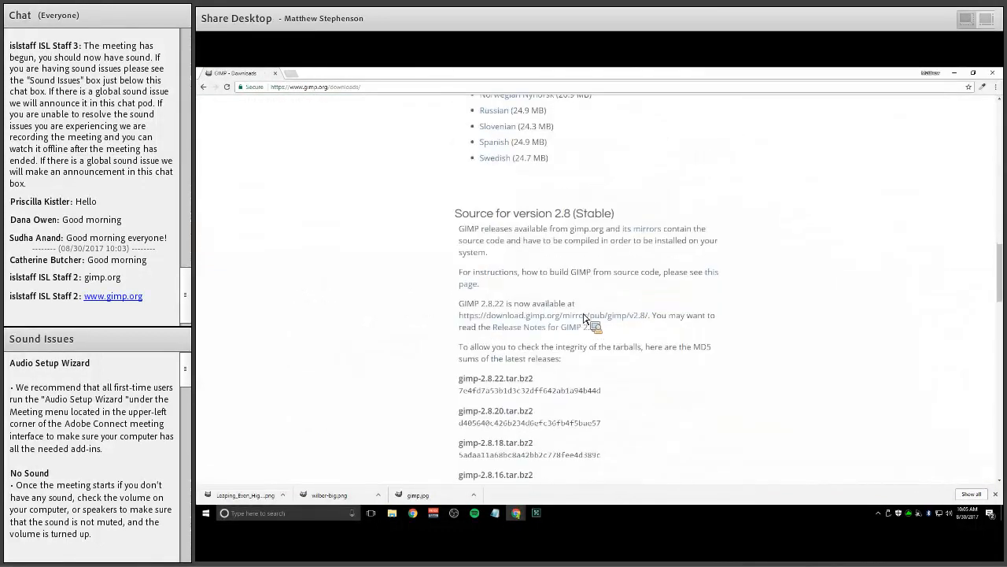
scroll(540, 307, down, 8)
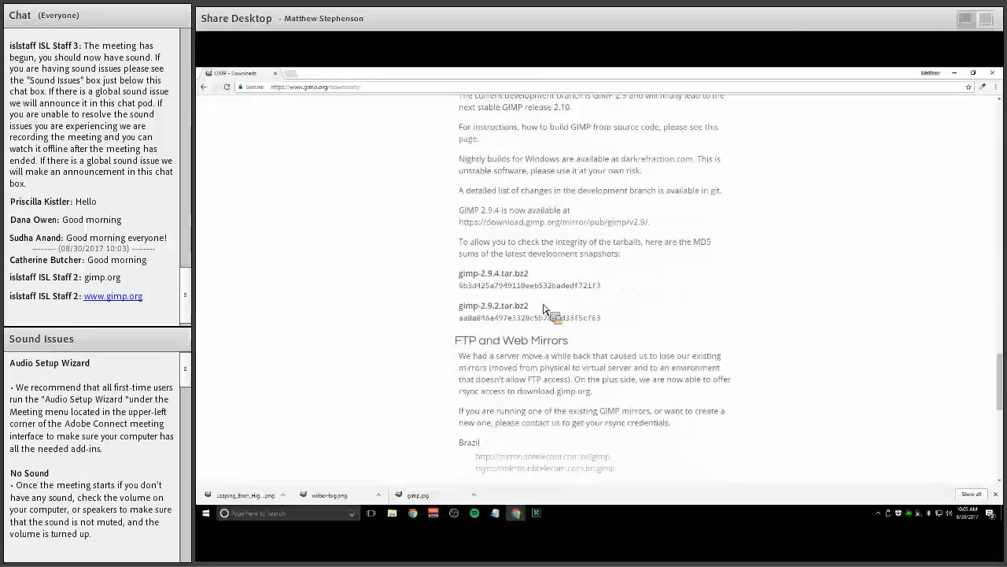
scroll(550, 313, down, 10)
scroll(386, 180, up, 10)
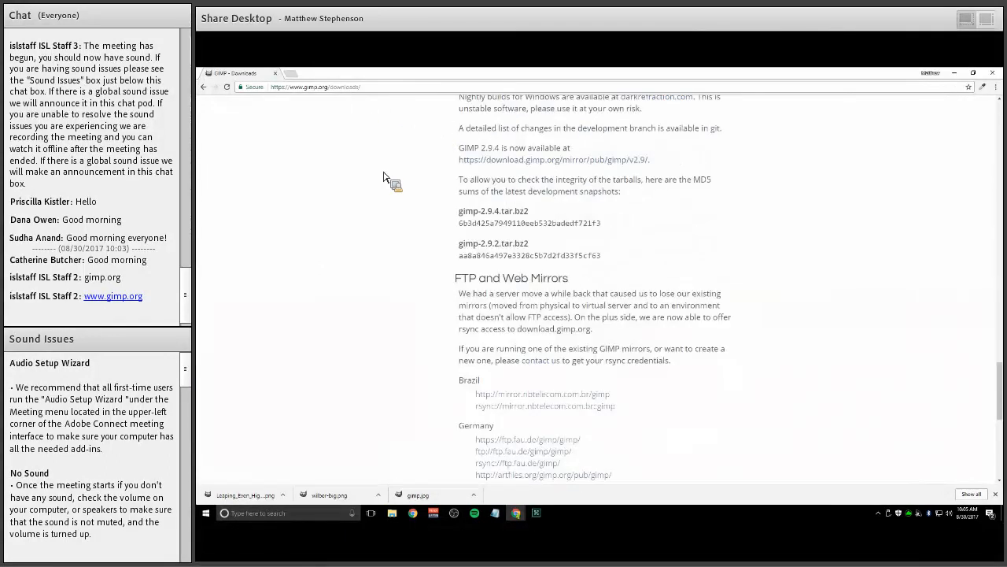
scroll(282, 81, up, 15)
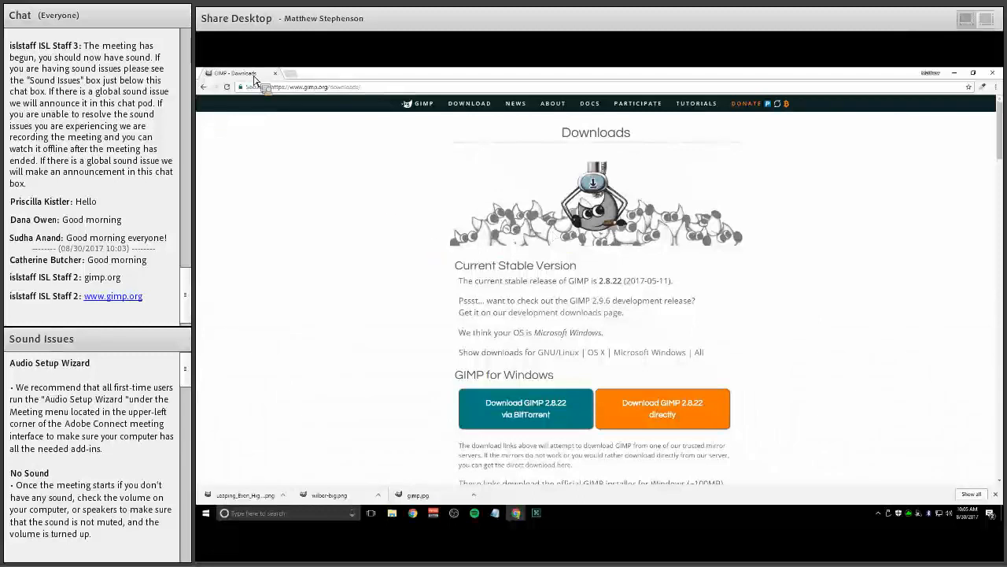
Switch to GIMP and turn off single-window mode
key(super+d)
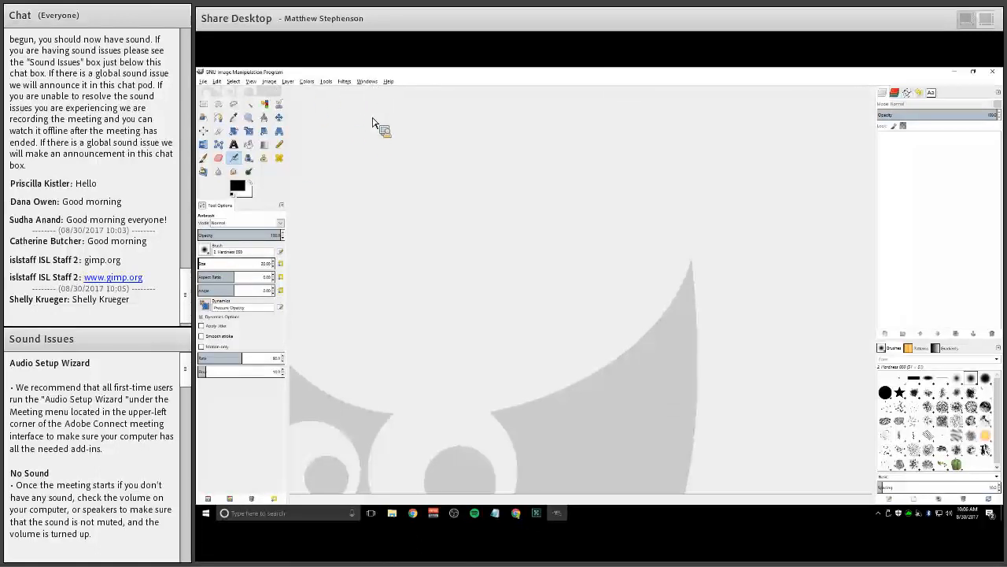
key(alt+w)
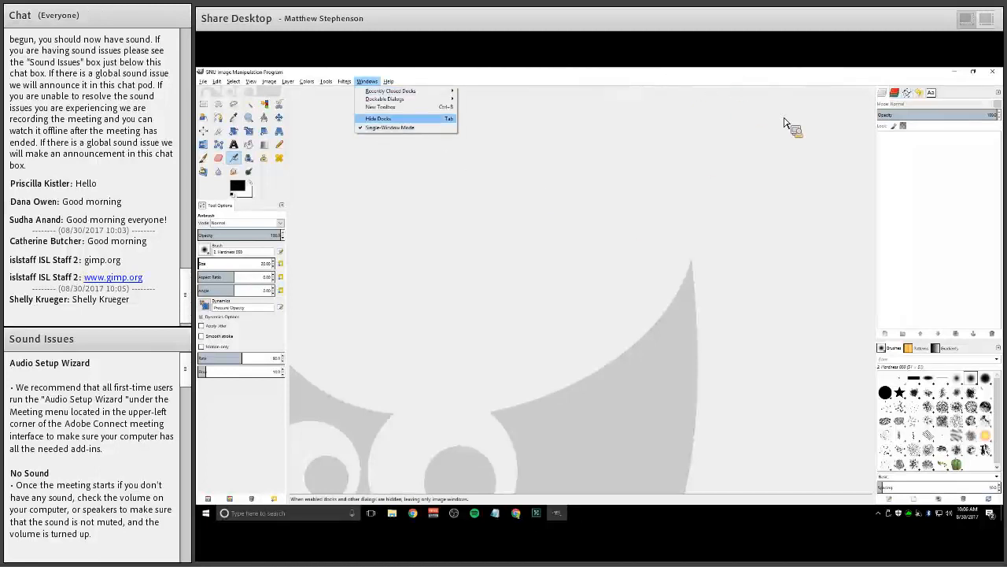
click(390, 127)
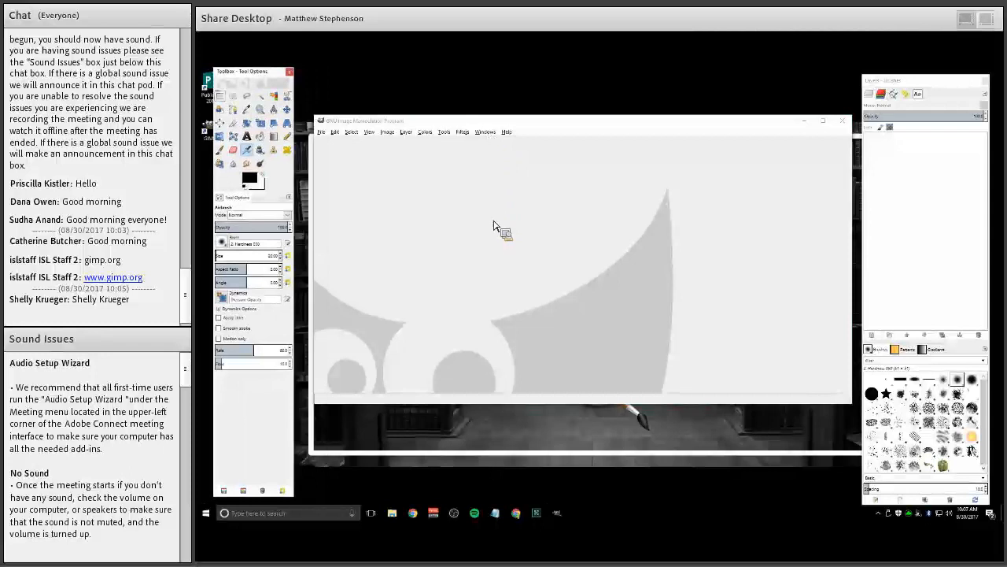
Turn single-window mode back on
click(487, 132)
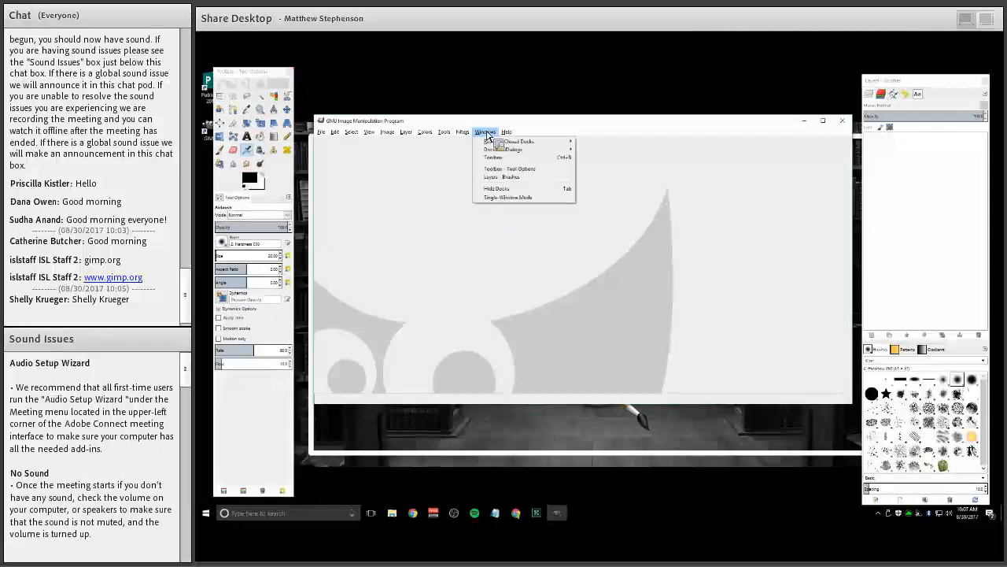
click(493, 206)
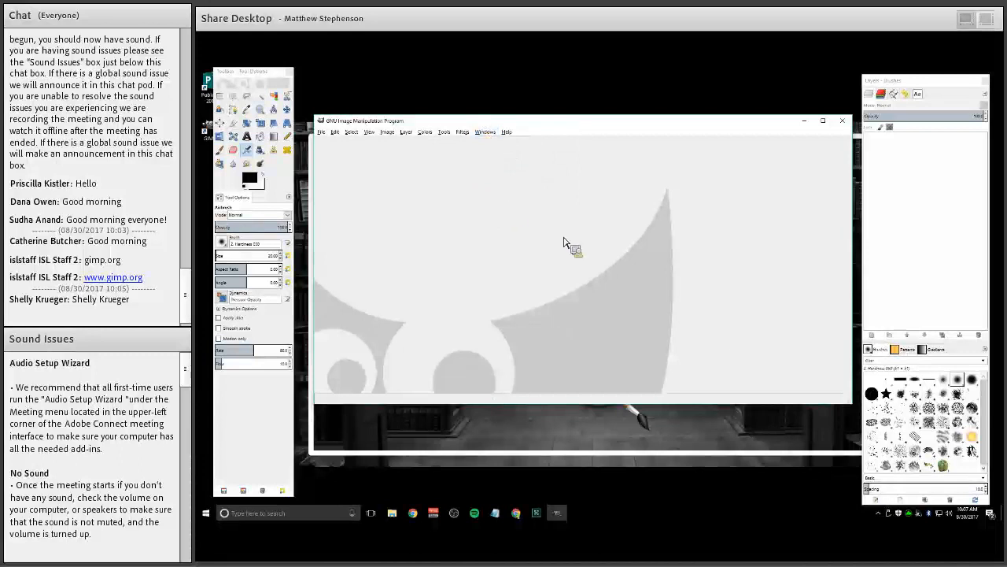
click(673, 77)
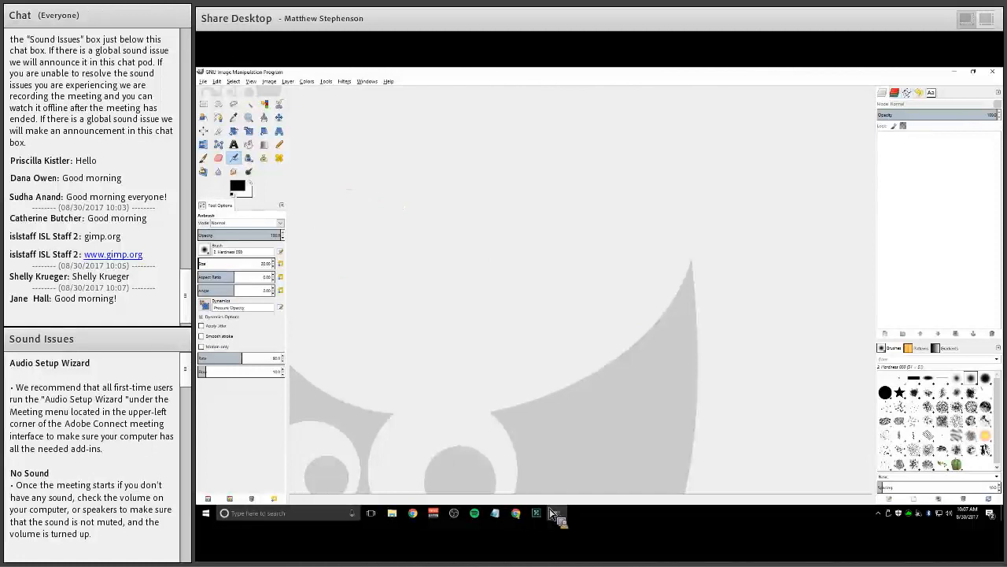
Start a new image and pick the US-Letter (300ppi) template
click(204, 82)
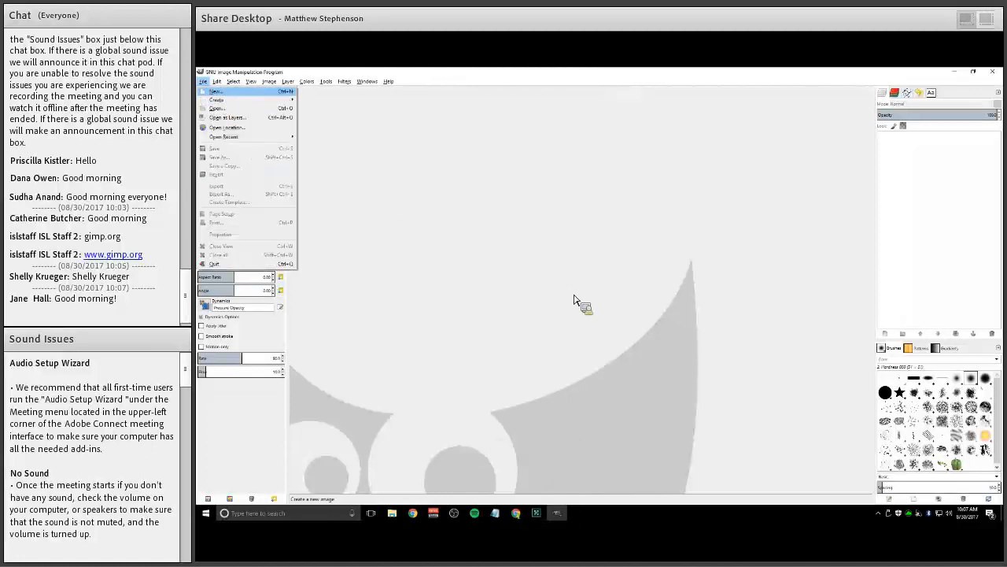
key(Left)
key(Left)
key(Down)
key(Return)
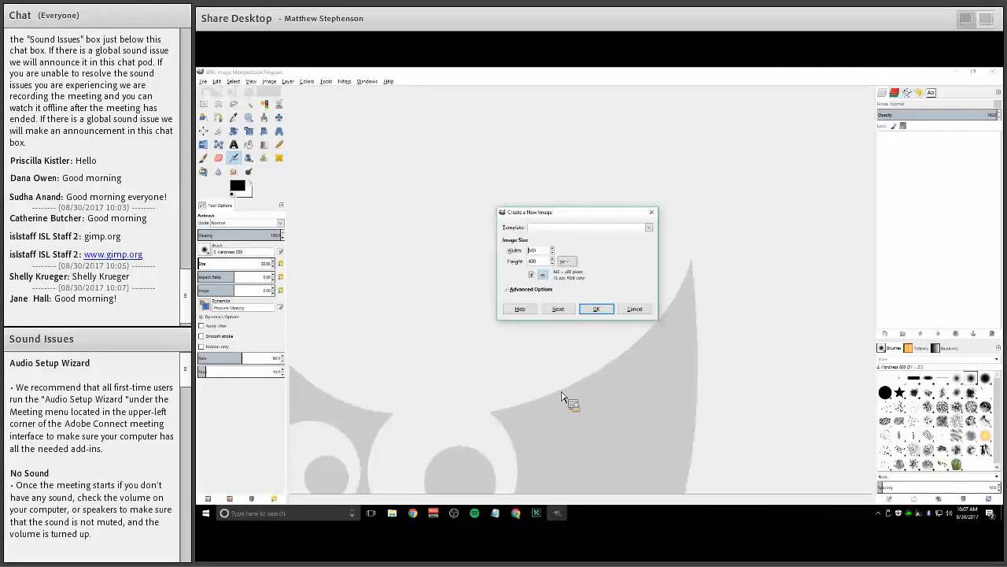
click(559, 228)
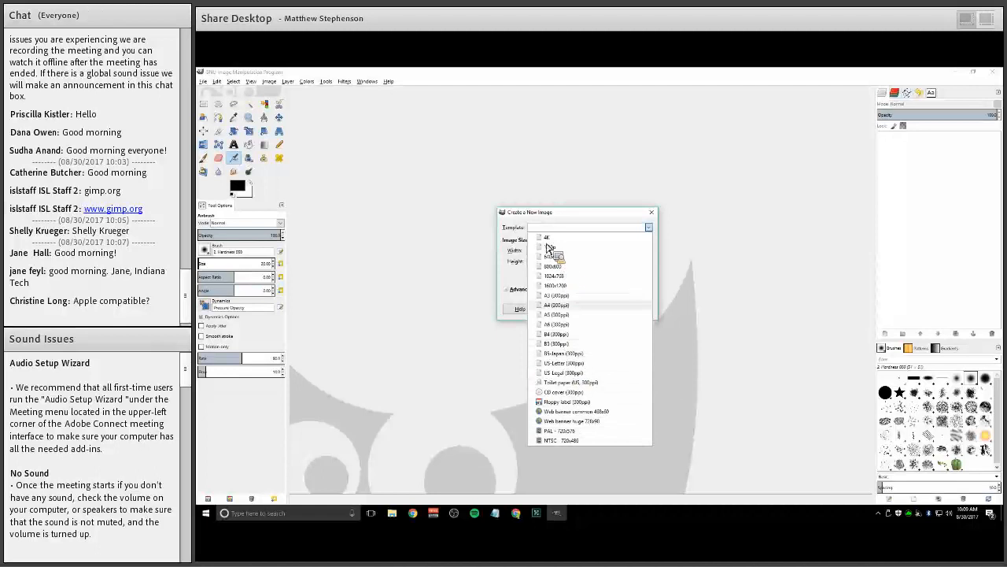
key(Up)
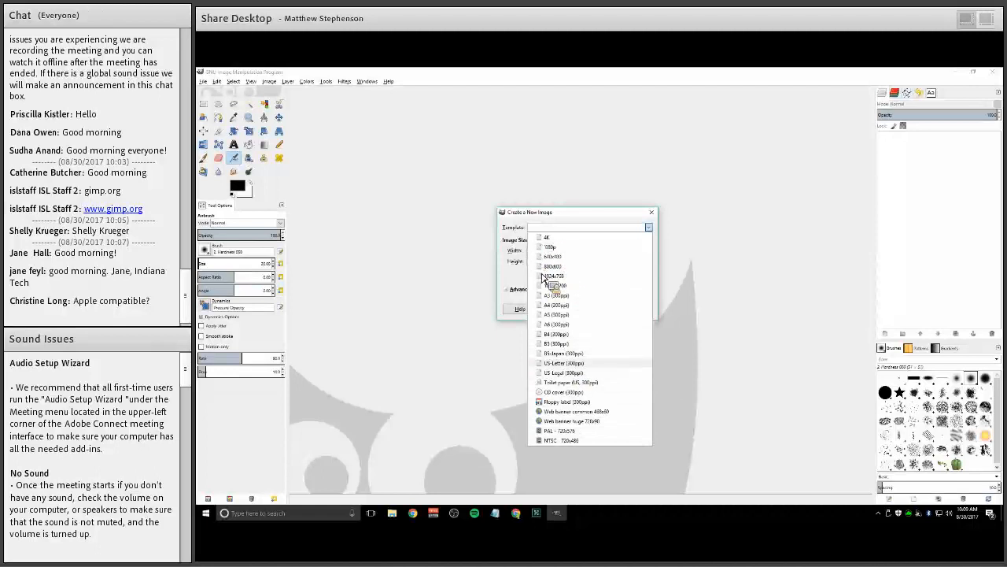
key(Return)
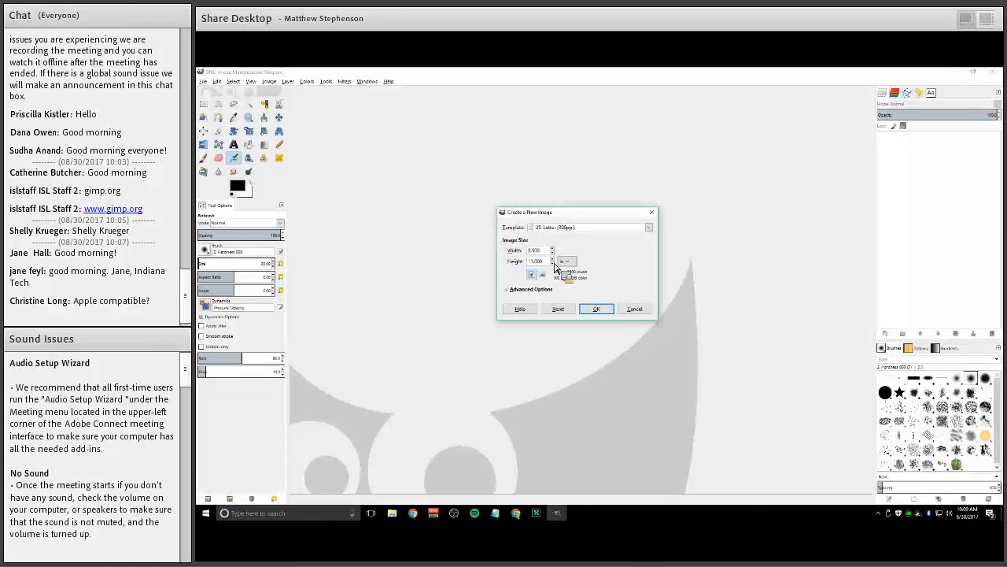
Switch the image size units to pixels and create the new image
click(556, 264)
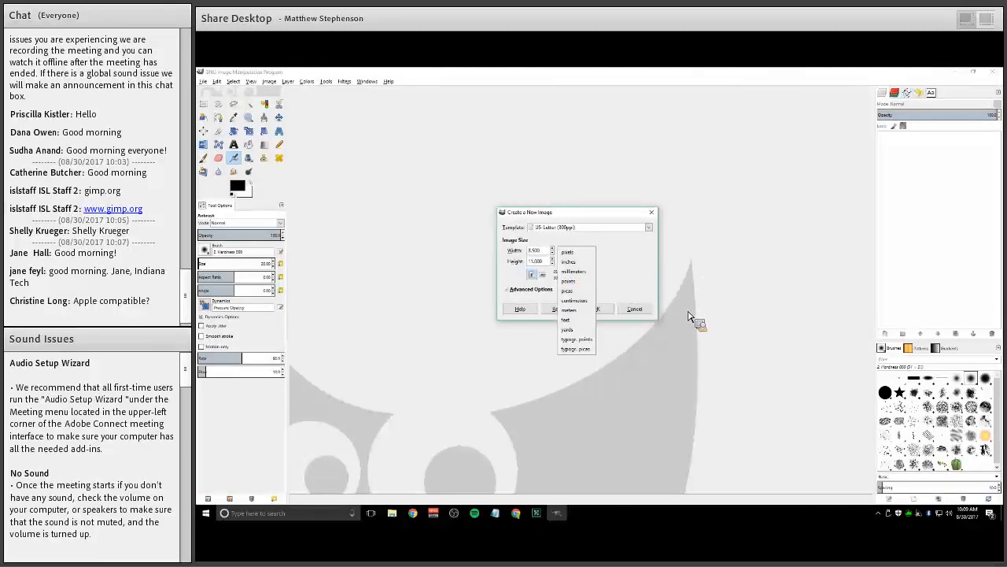
key(Return)
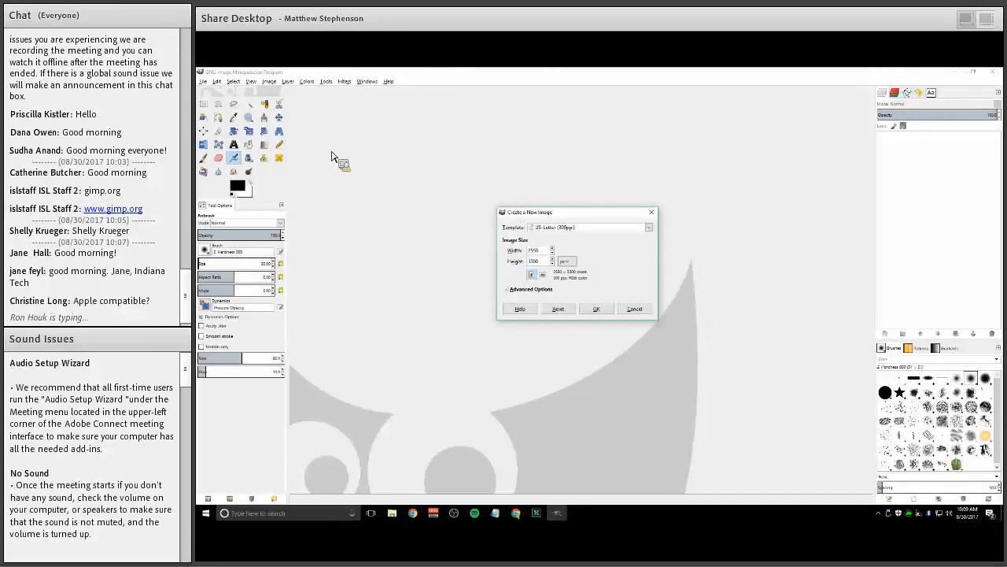
key(Return)
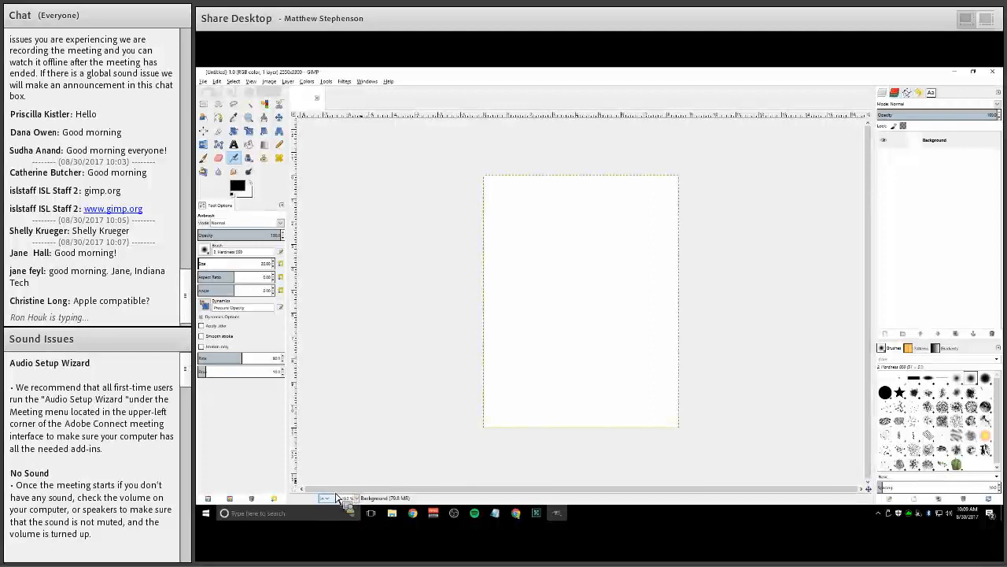
Set the canvas display unit to pixels
click(336, 497)
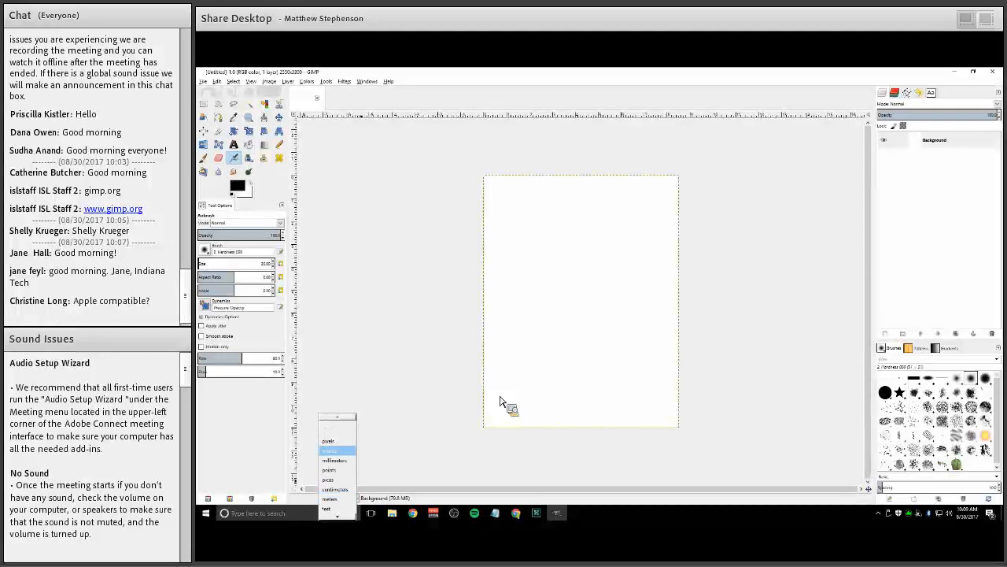
click(329, 440)
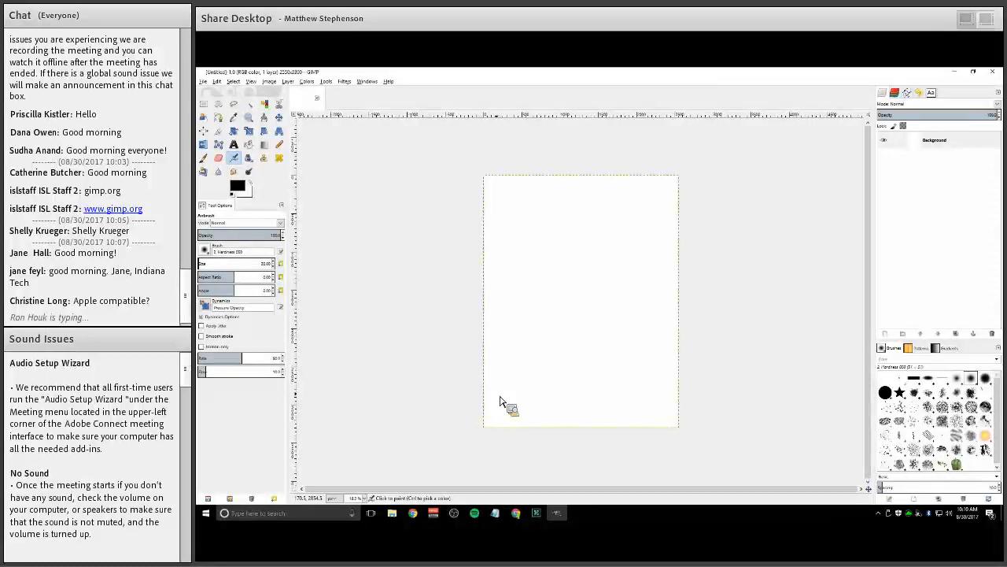
click(519, 516)
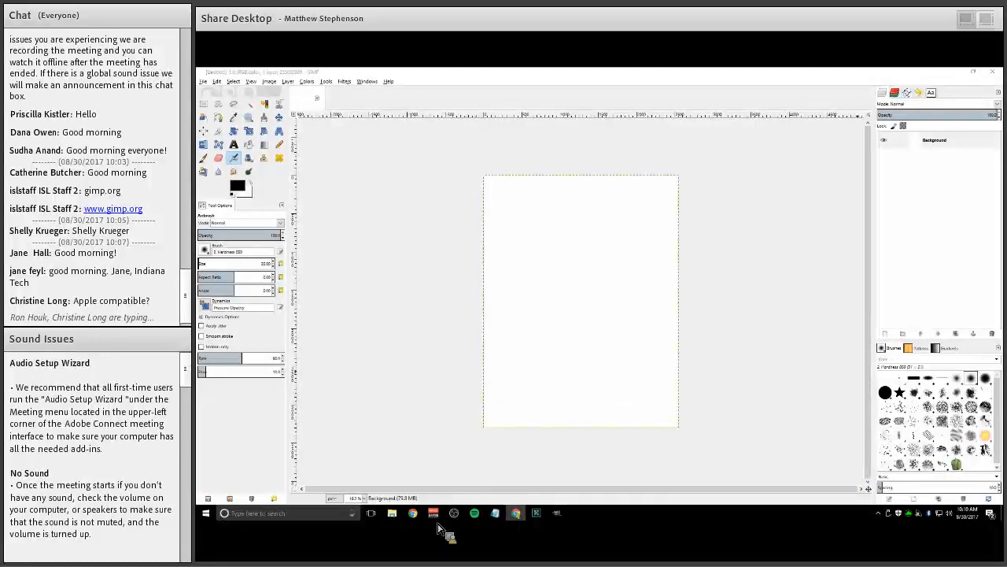
click(517, 515)
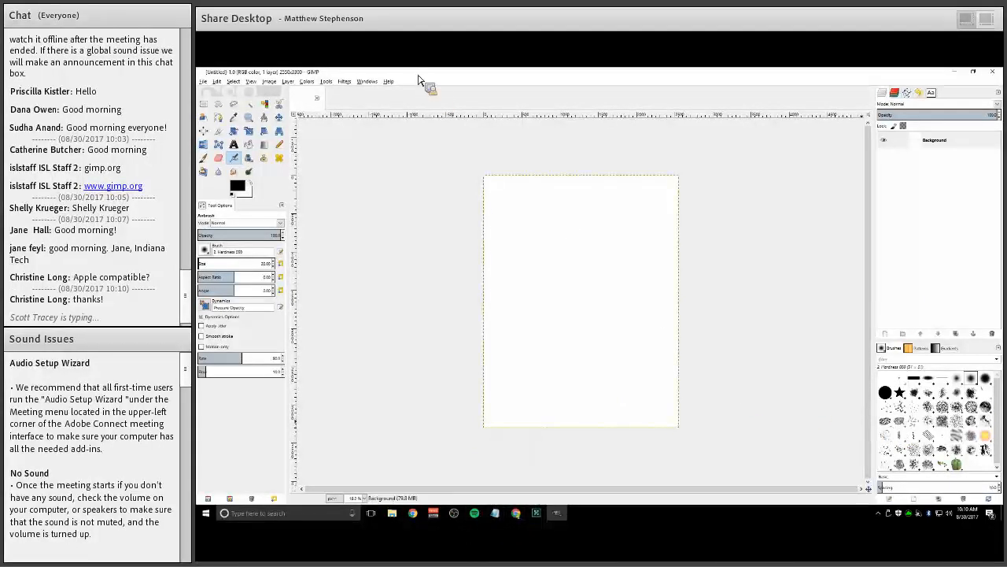
Rotate the whole image 90° clockwise to landscape orientation
click(296, 84)
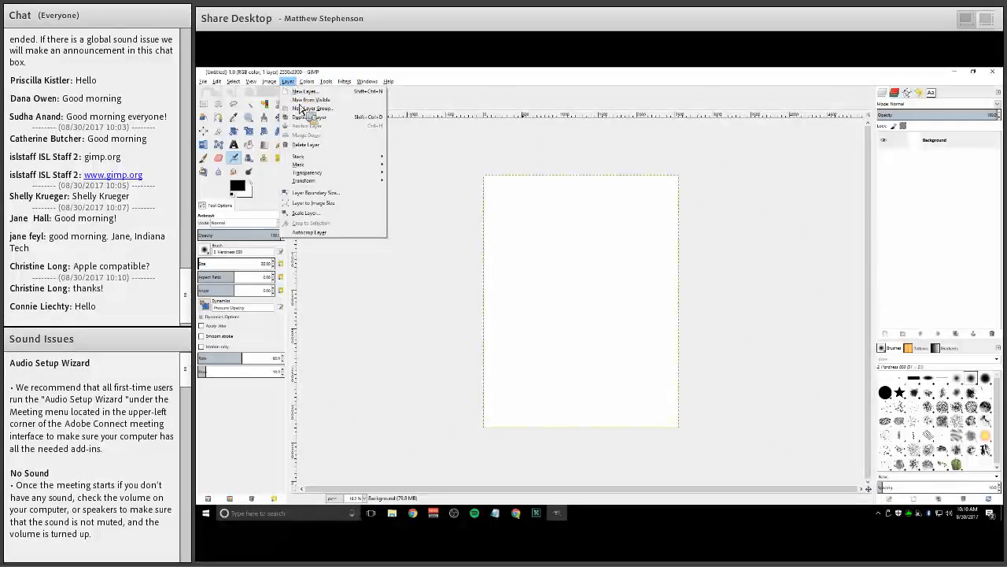
mouse_move(269, 82)
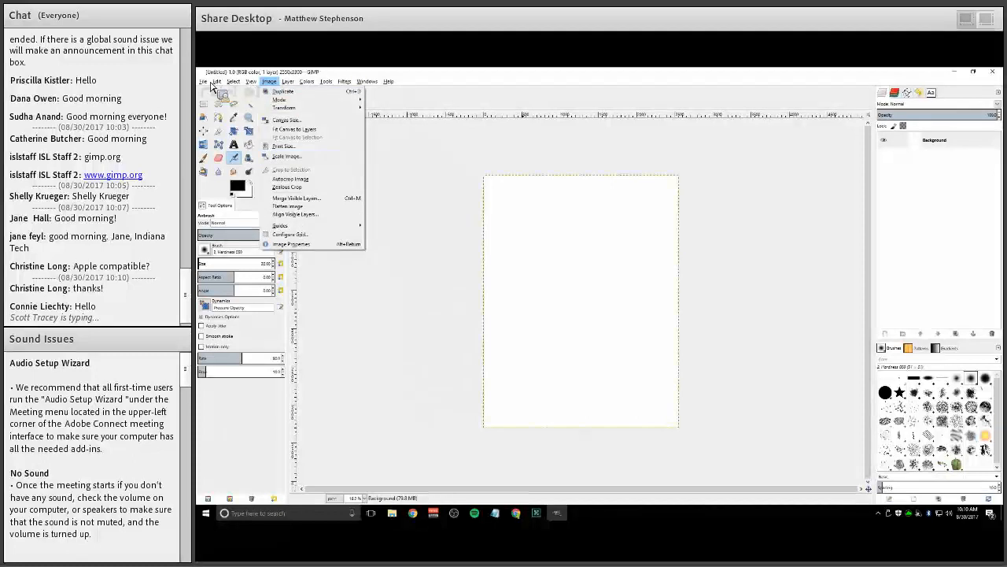
mouse_move(346, 107)
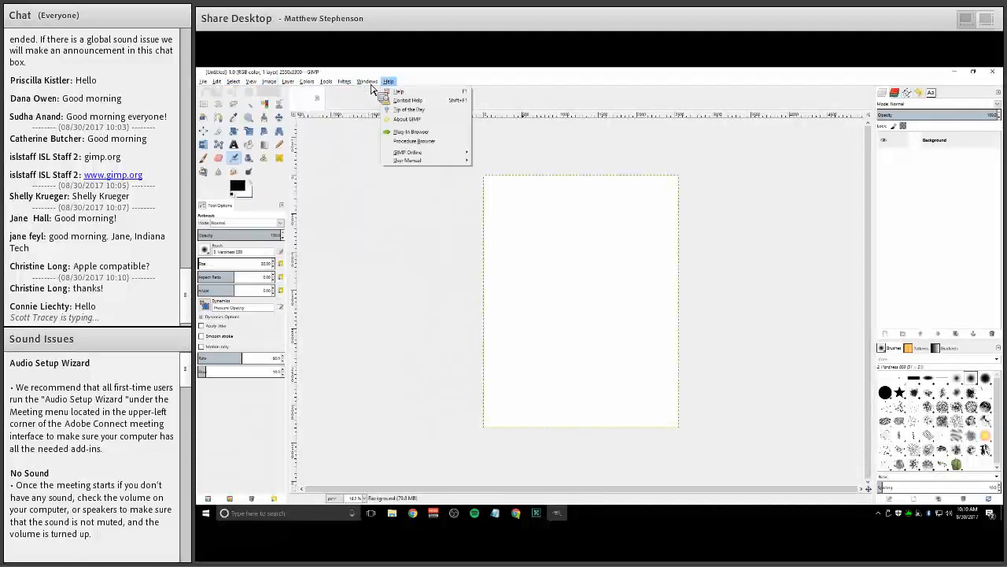
mouse_move(371, 86)
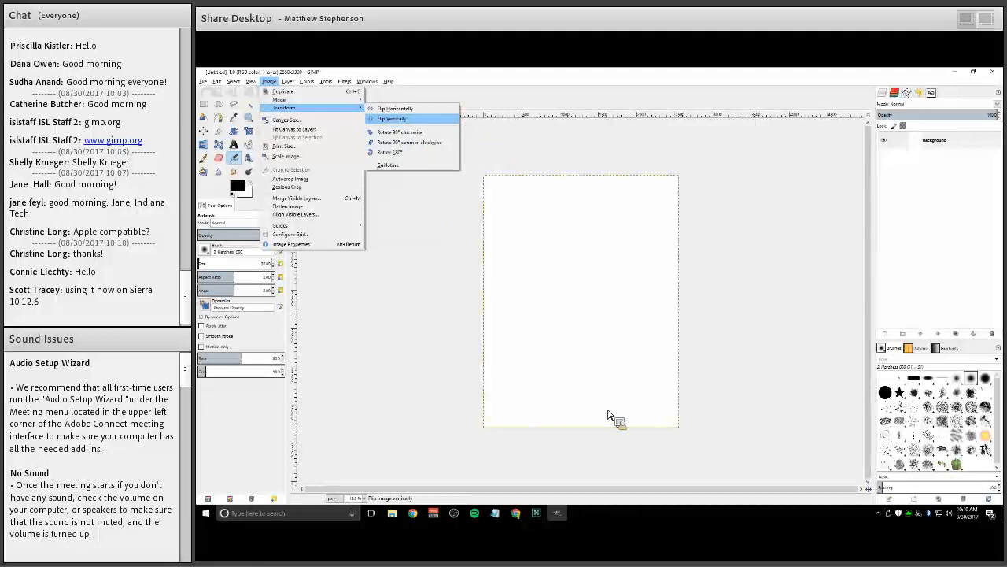
click(400, 132)
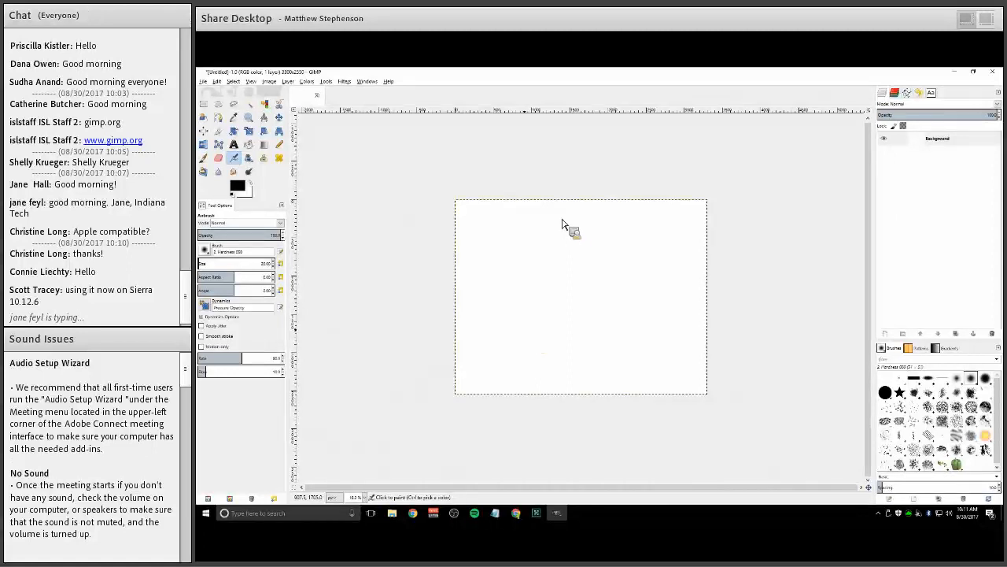
Open the Superman, Batman, Robin and Superboy comic image as a layer in the canvas
click(206, 83)
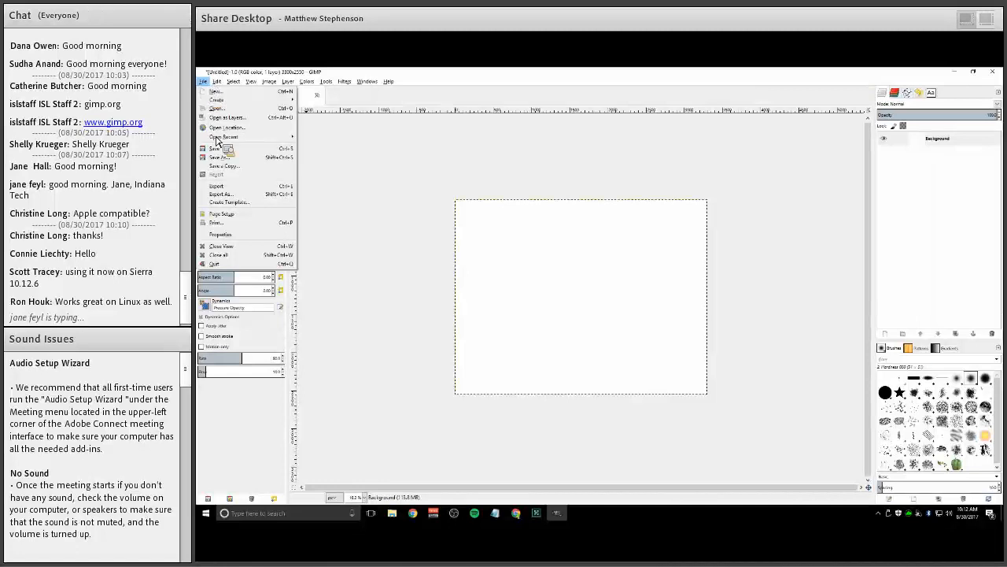
mouse_move(217, 82)
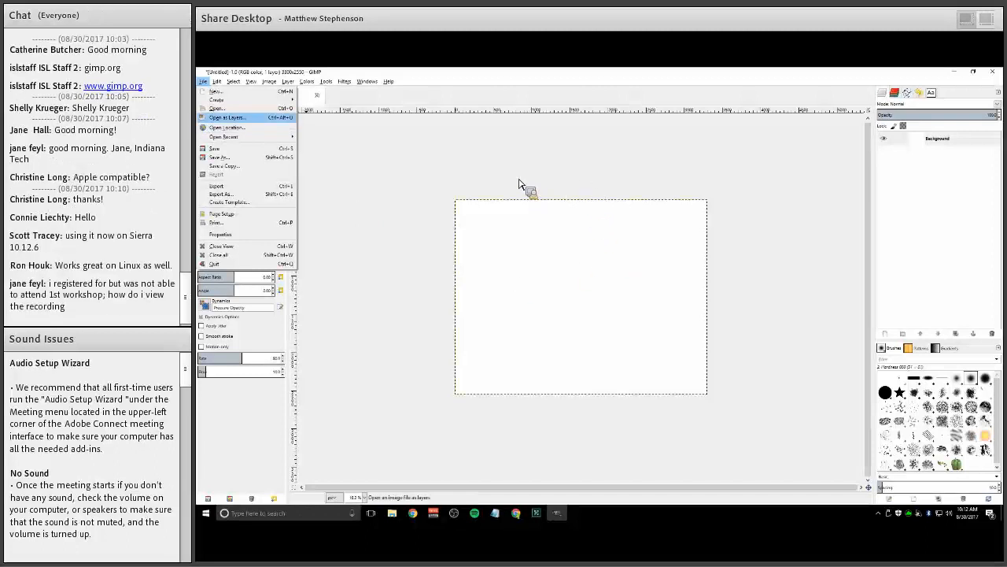
key(Return)
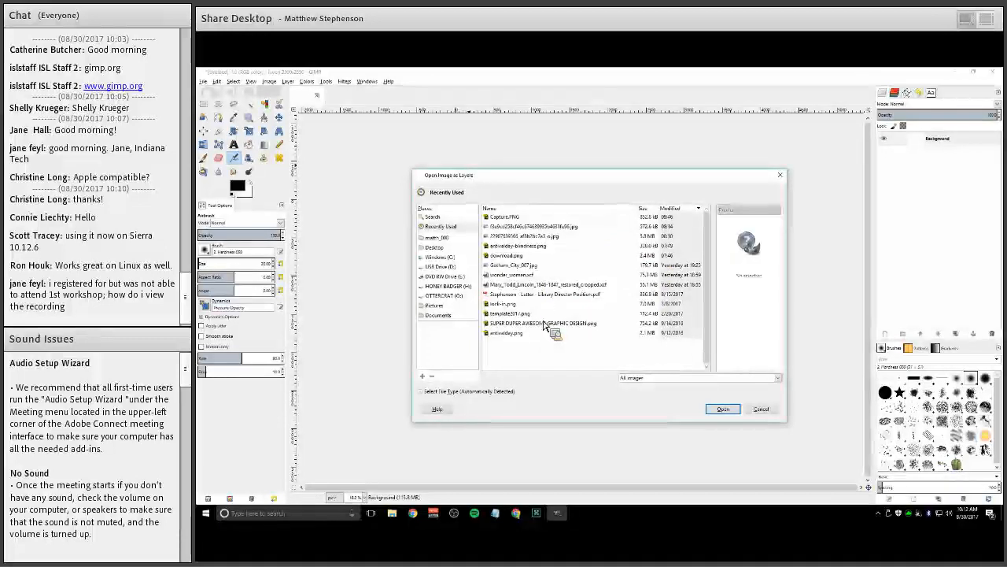
click(507, 256)
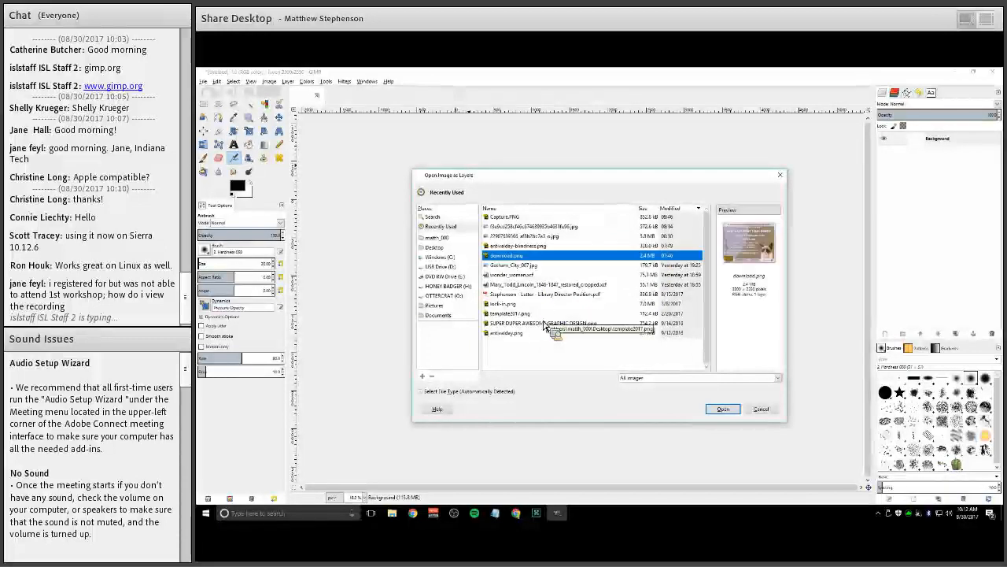
key(Down)
key(Down)
key(Down)
key(Down)
key(Down)
key(Down)
key(Down)
key(Up)
key(Up)
key(Up)
key(Up)
key(Up)
key(Up)
key(Up)
key(Up)
key(Up)
key(Up)
key(Up)
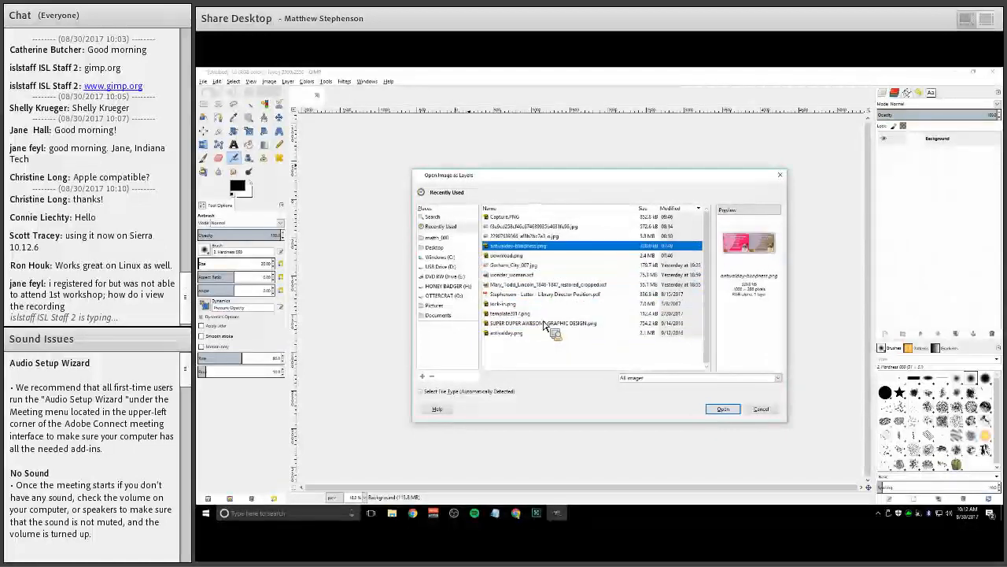
key(Down)
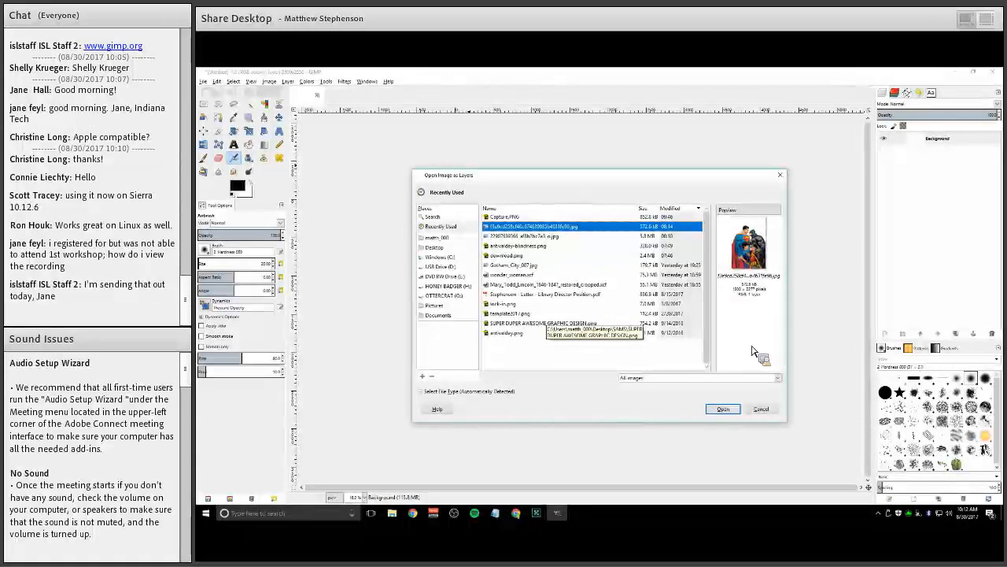
key(Return)
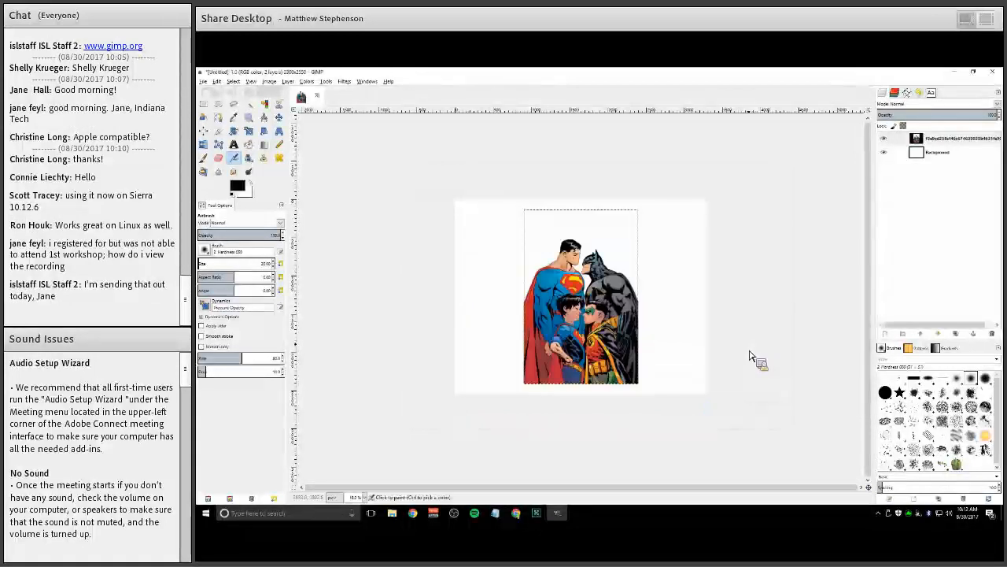
Hide the Background layer so only the imported comic layer shows over transparency
ctrl+scroll(752, 356, up, 2)
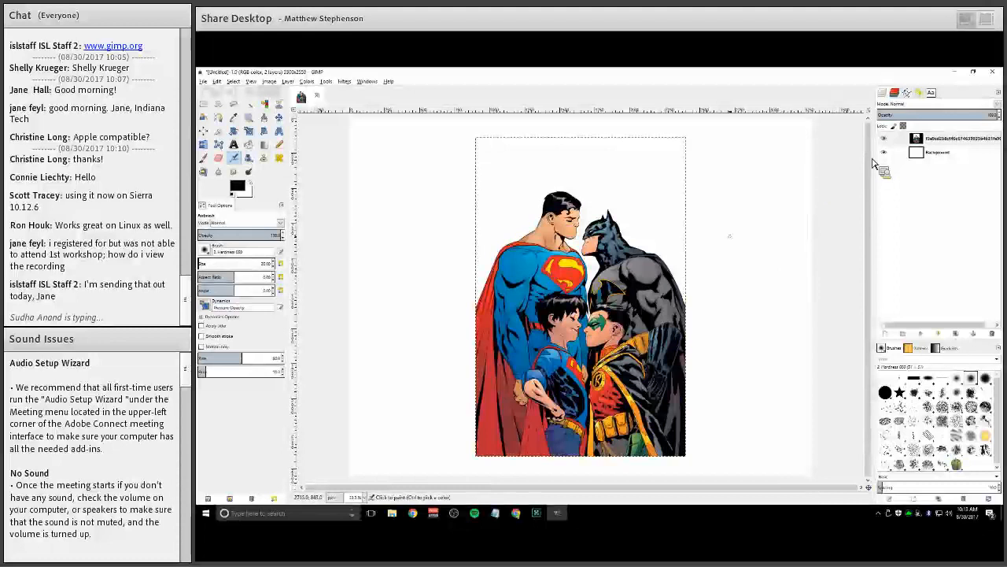
key(space)
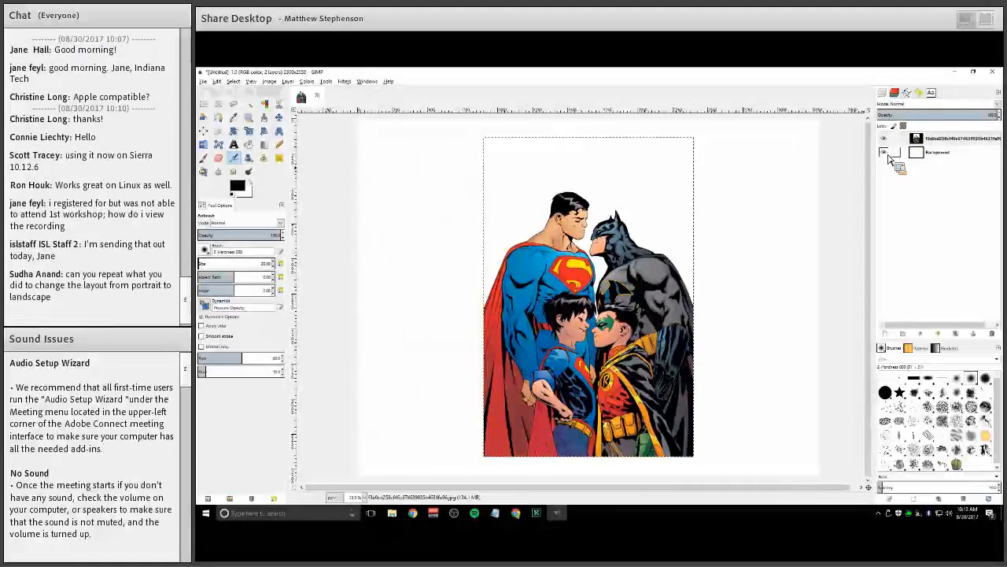
click(886, 154)
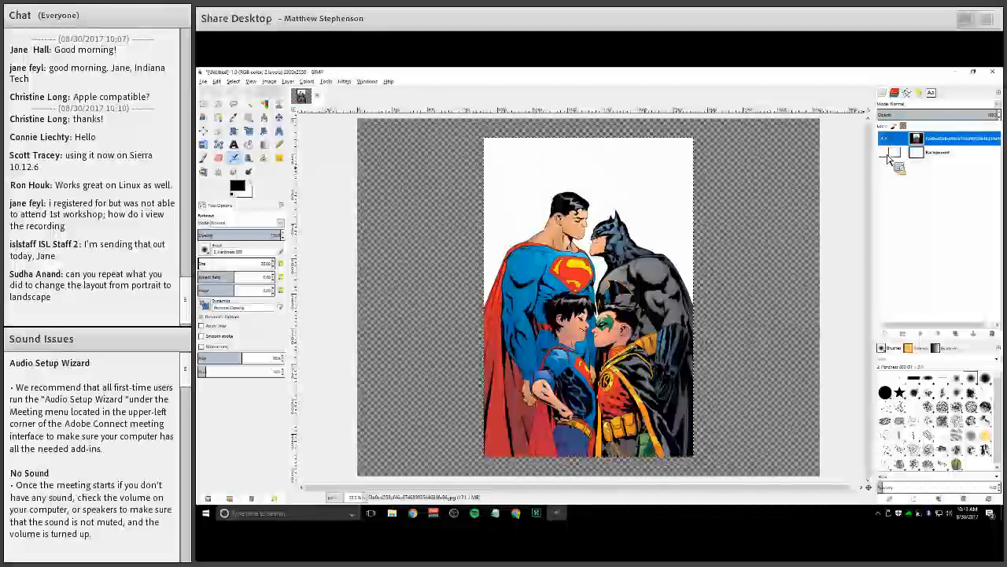
drag(888, 158, 306, 168)
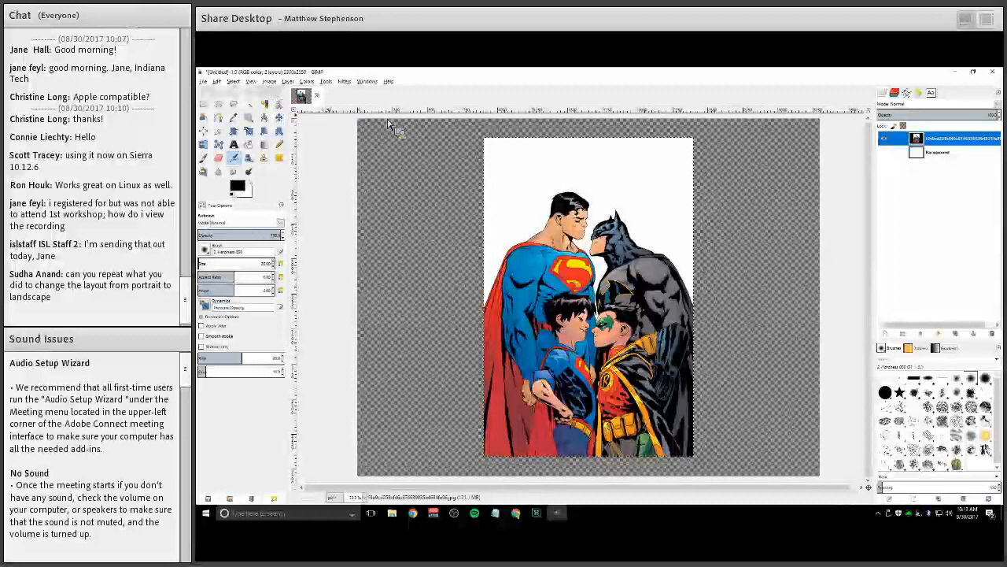
click(269, 82)
mouse_move(284, 108)
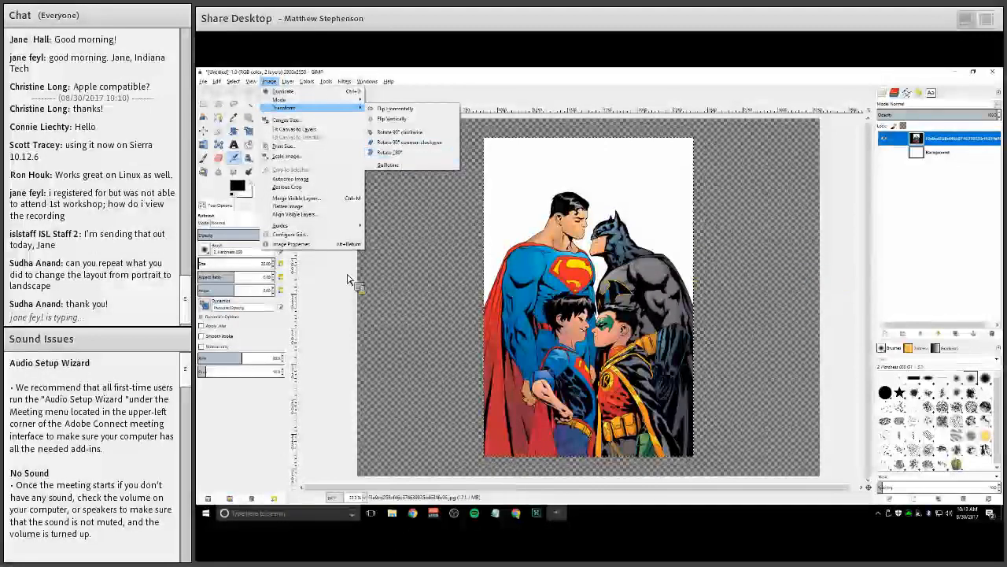
click(538, 185)
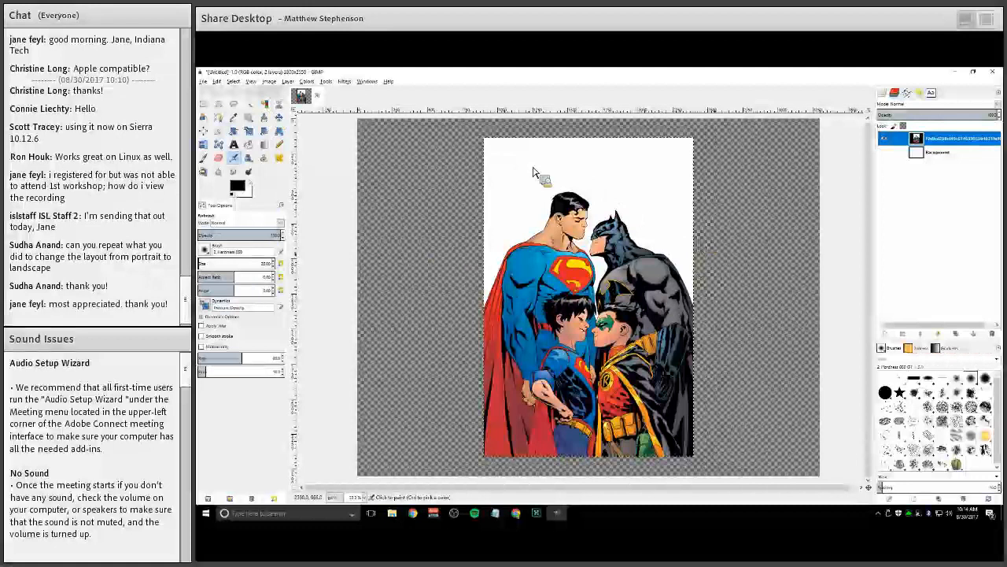
Make a Select by Color selection on the comic figures and zoom in to check its edges
click(264, 103)
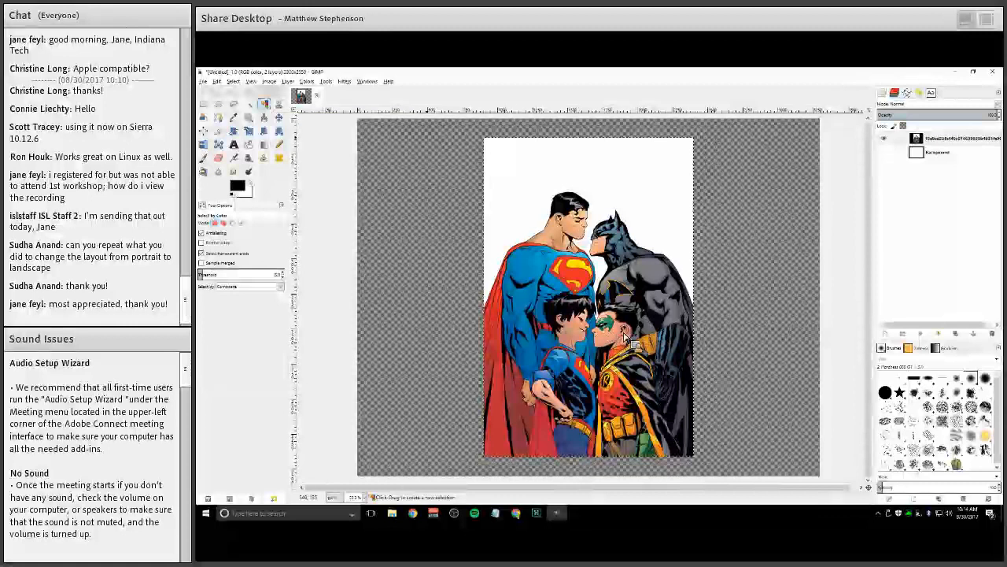
click(621, 358)
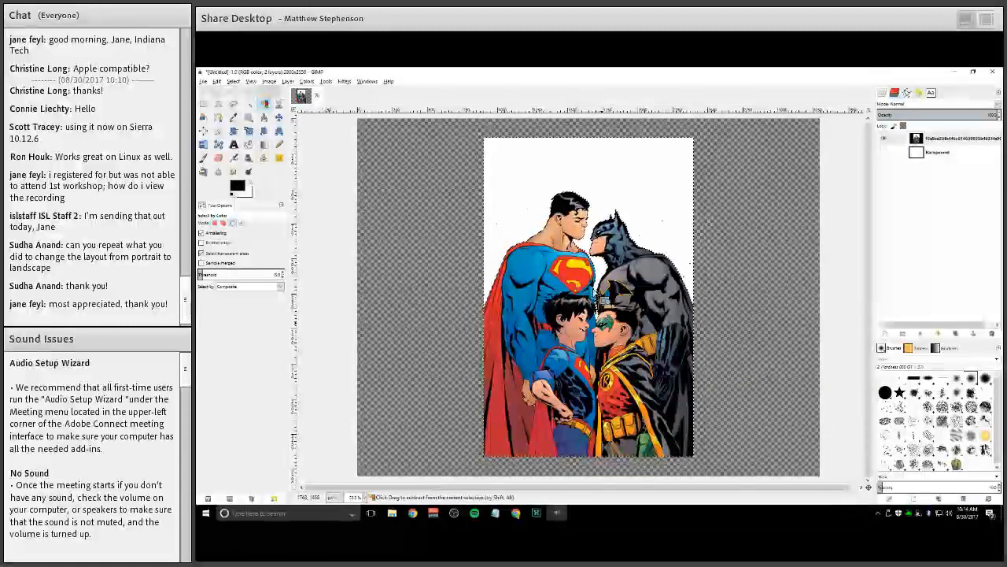
ctrl+scroll(605, 275, up, 1)
ctrl+scroll(599, 272, up, 3)
ctrl+scroll(622, 259, up, 2)
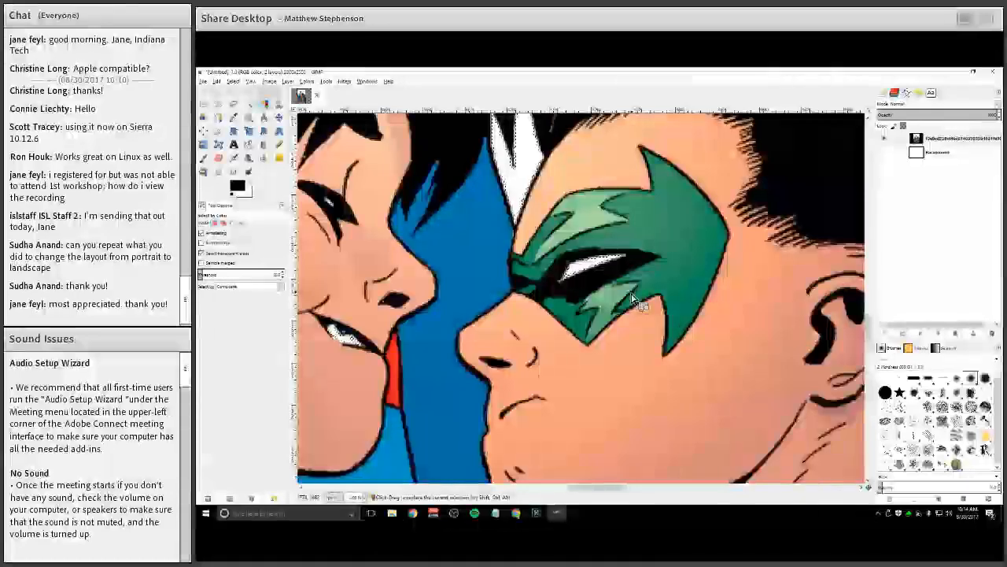
ctrl+scroll(613, 260, down, 5)
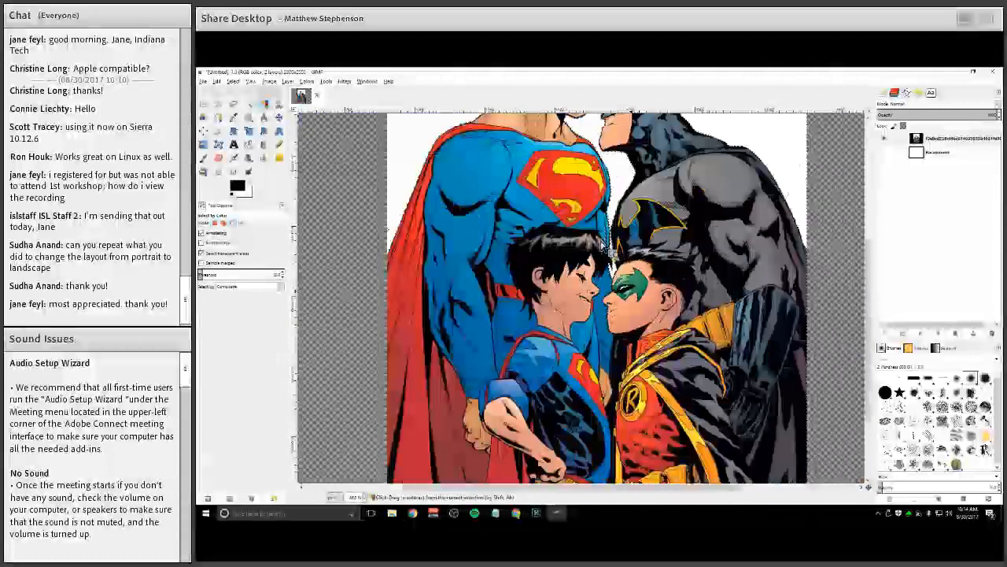
ctrl+scroll(606, 247, down, 3)
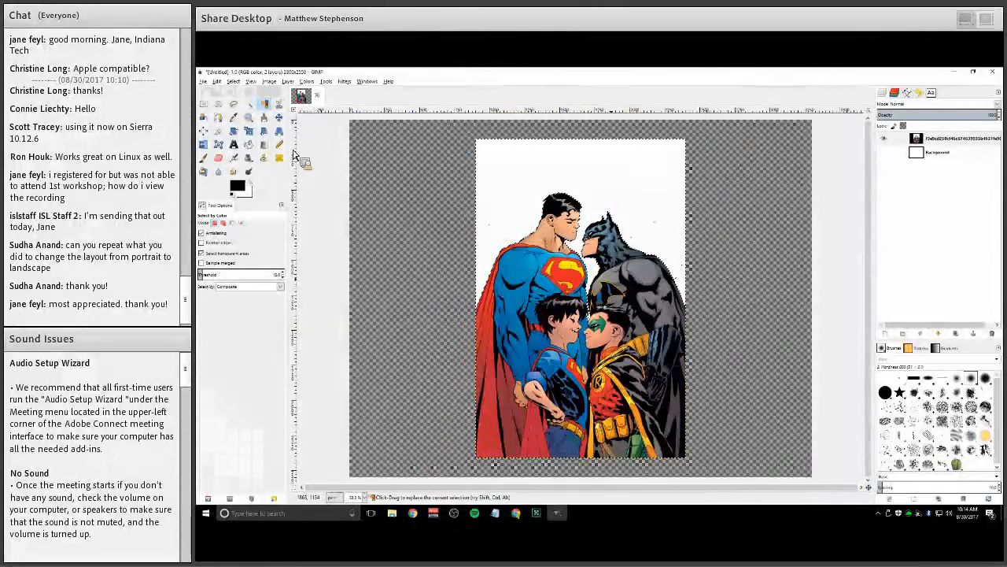
ctrl+scroll(605, 208, up, 2)
ctrl+scroll(605, 208, down, 2)
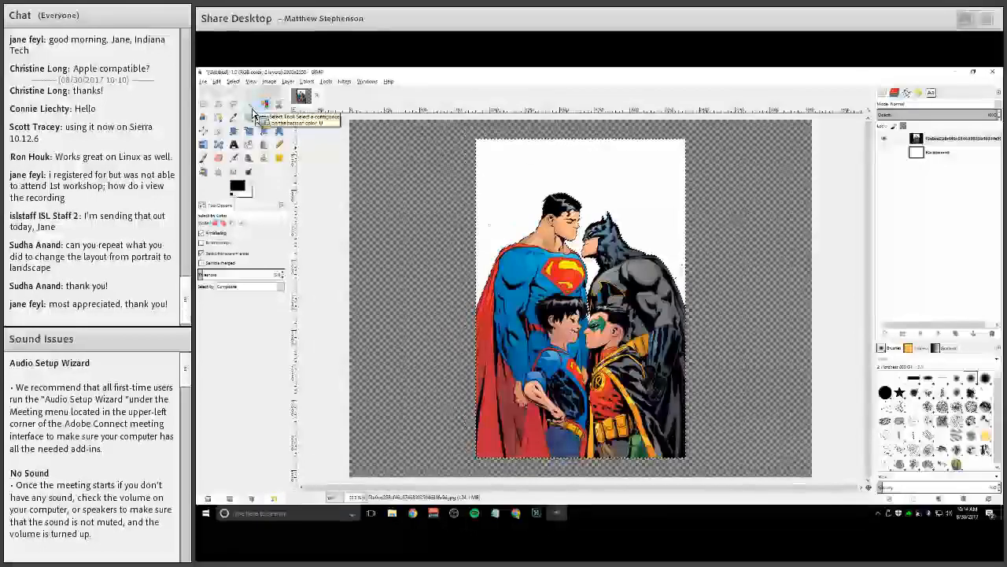
Switch to the Fuzzy Select tool and zoom around the figures to examine the selection outline
click(253, 114)
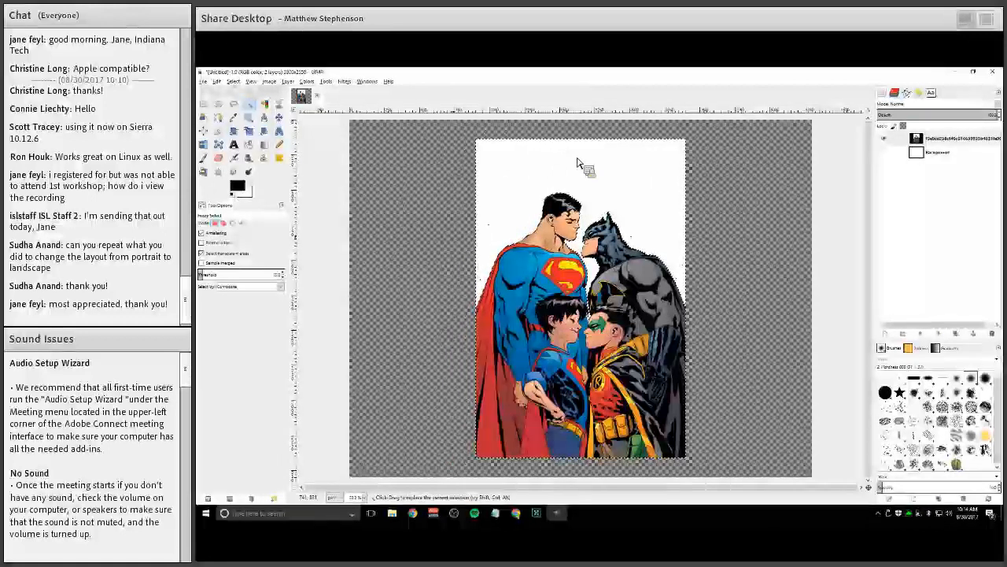
scroll(612, 209, up, 3)
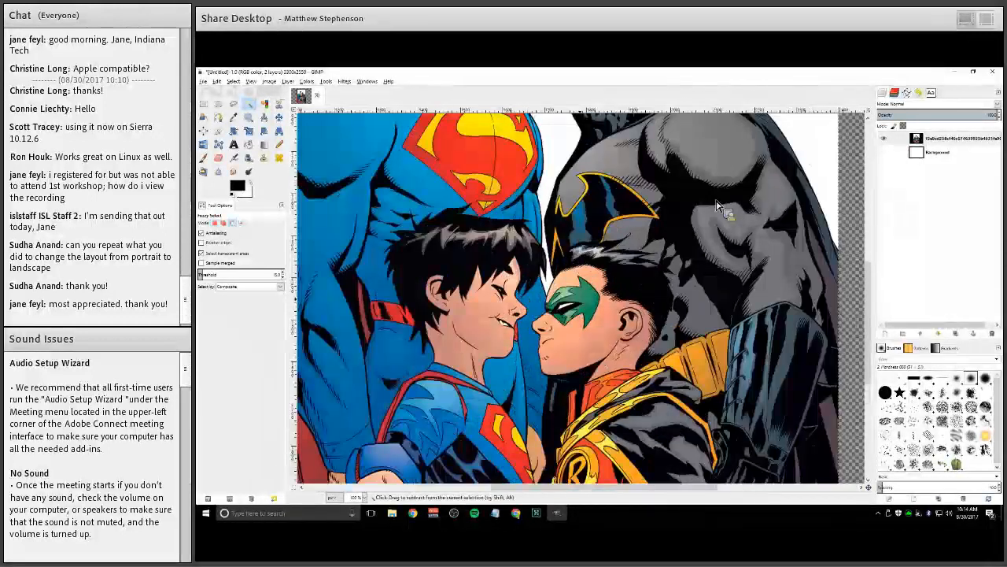
scroll(633, 223, down, 3)
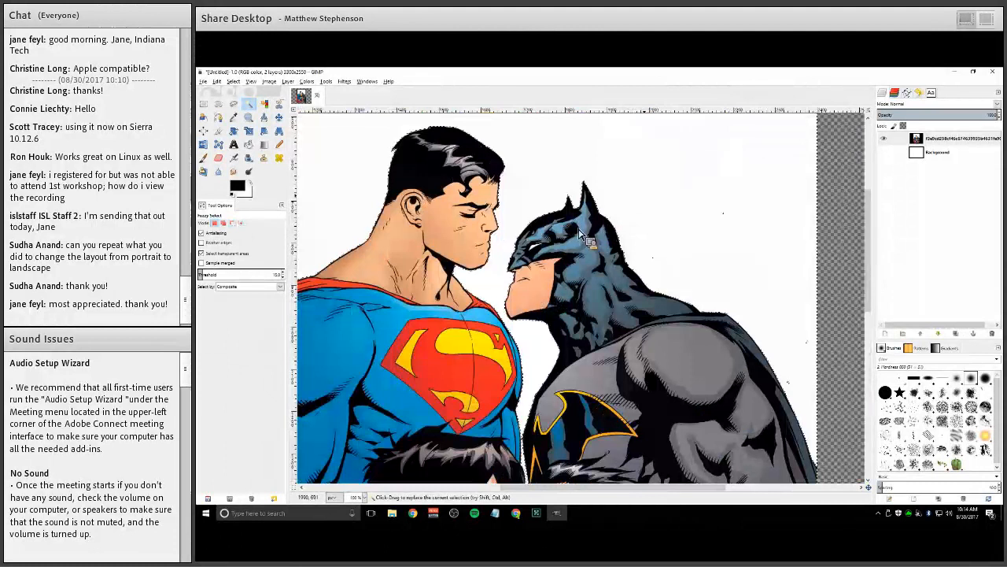
scroll(638, 281, up, 3)
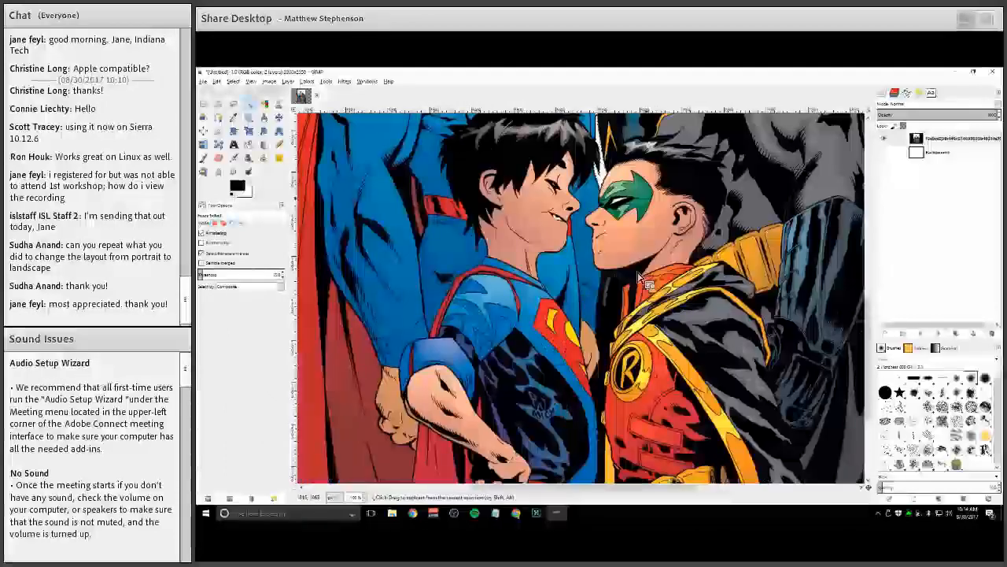
scroll(638, 280, up, 1)
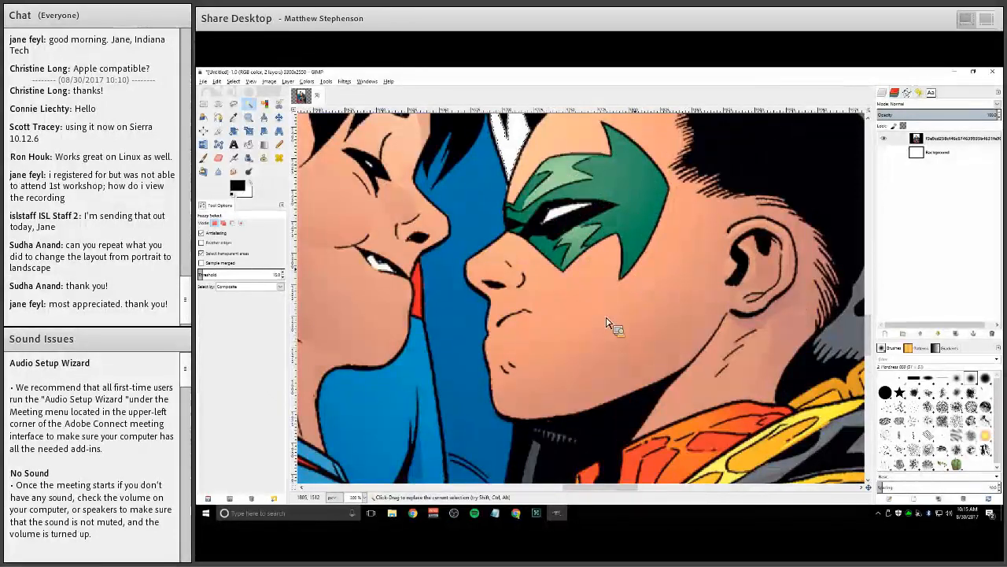
scroll(695, 281, down, 4)
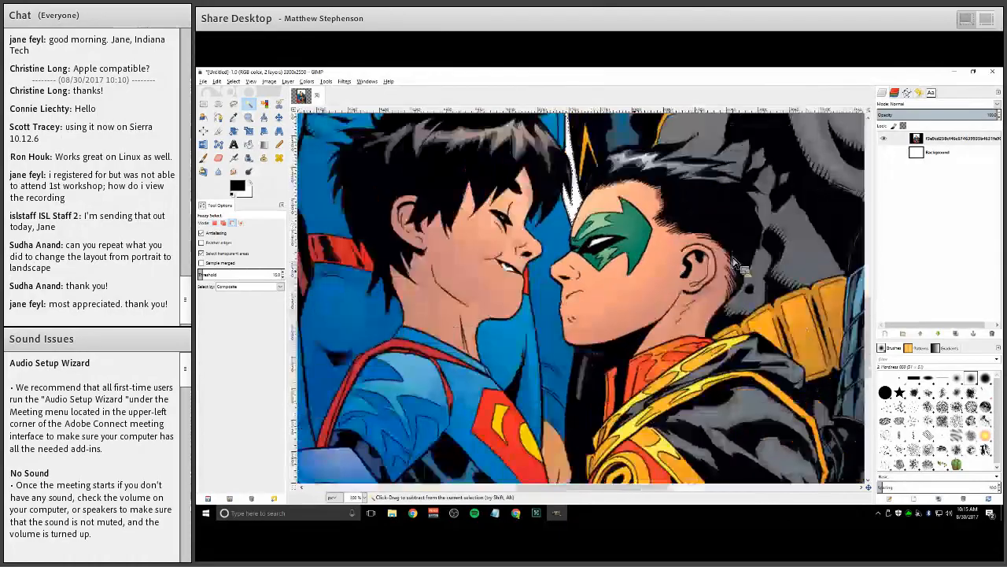
scroll(710, 306, up, 4)
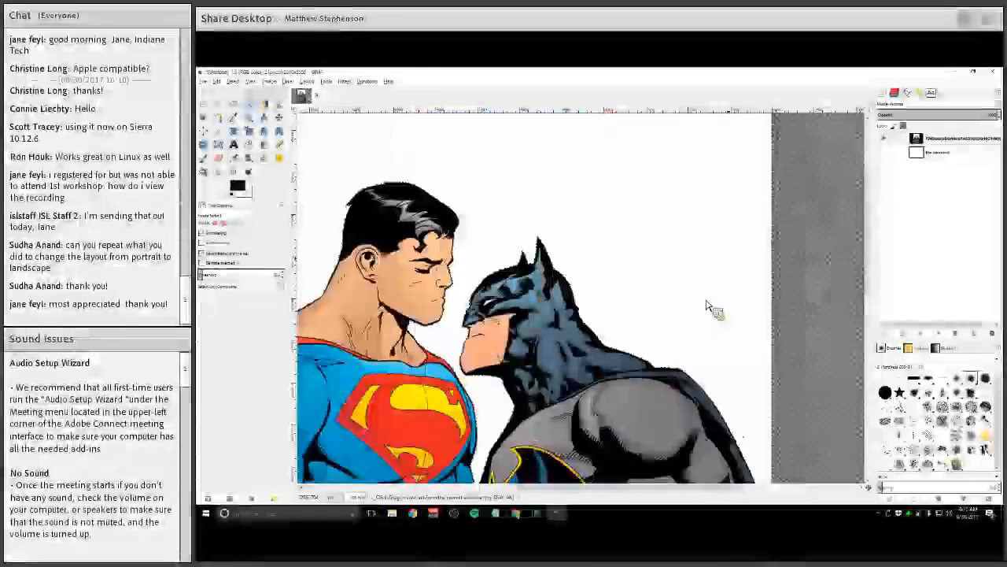
scroll(751, 370, up, 1)
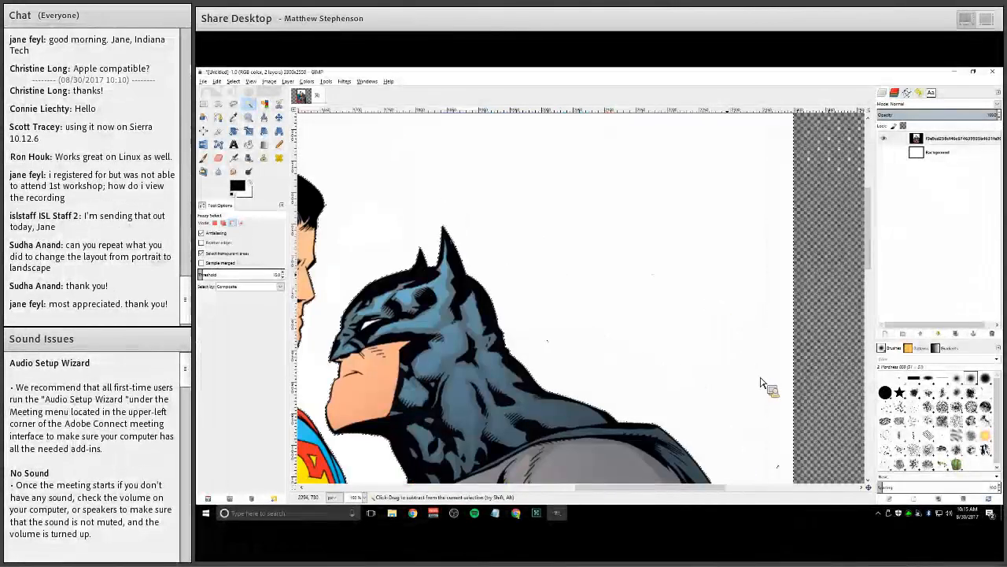
scroll(759, 378, down, 1)
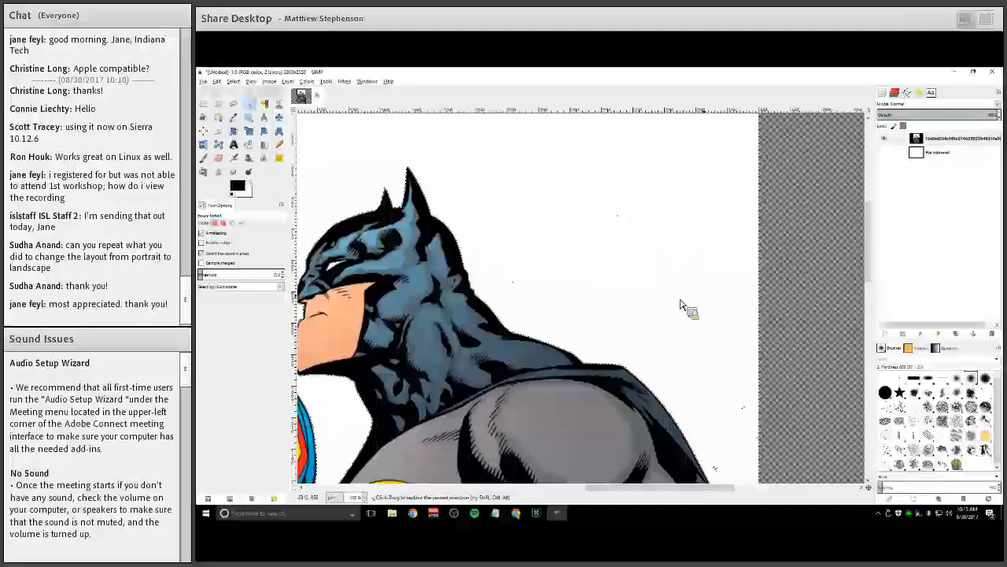
scroll(629, 343, down, 2)
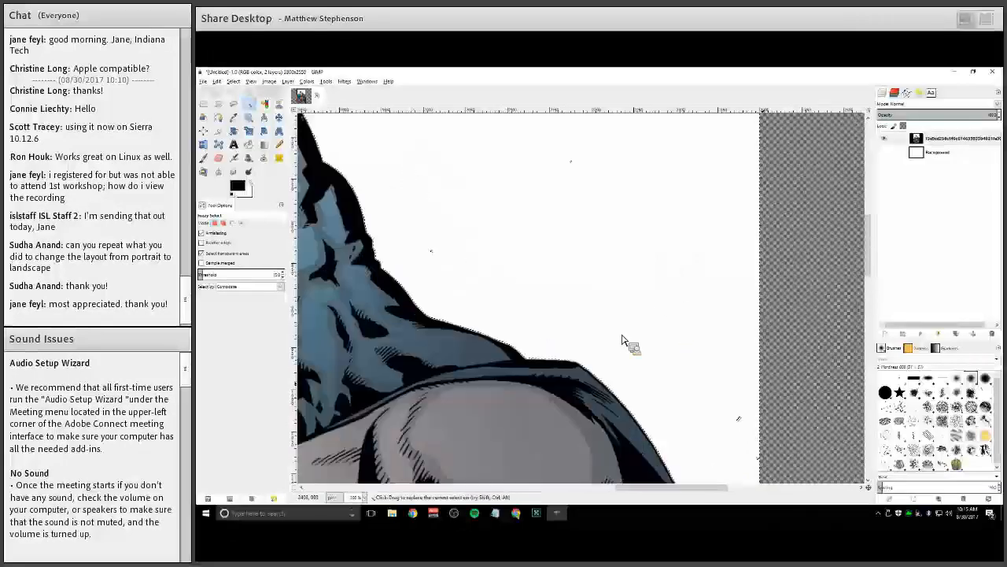
scroll(501, 410, up, 1)
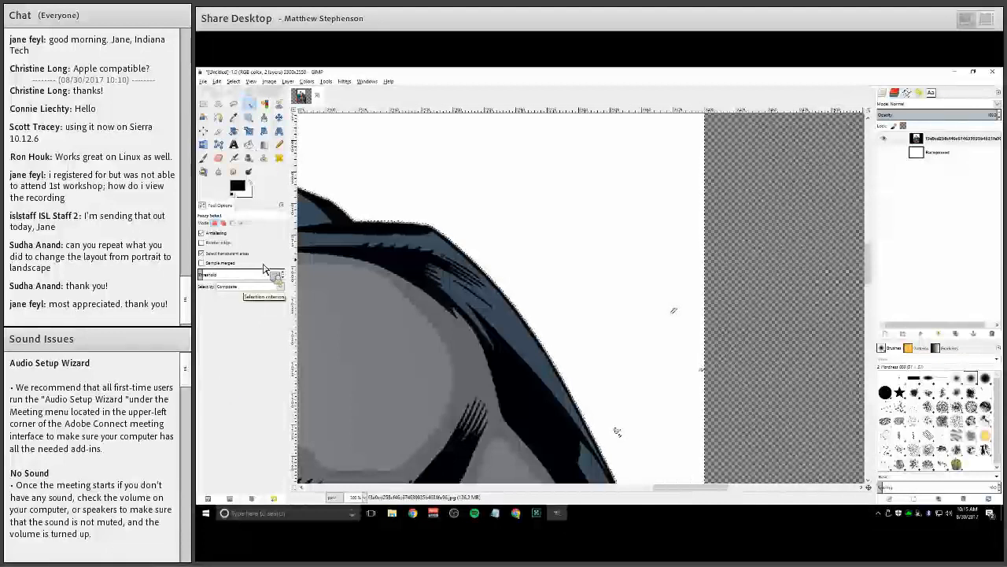
key(shift+b)
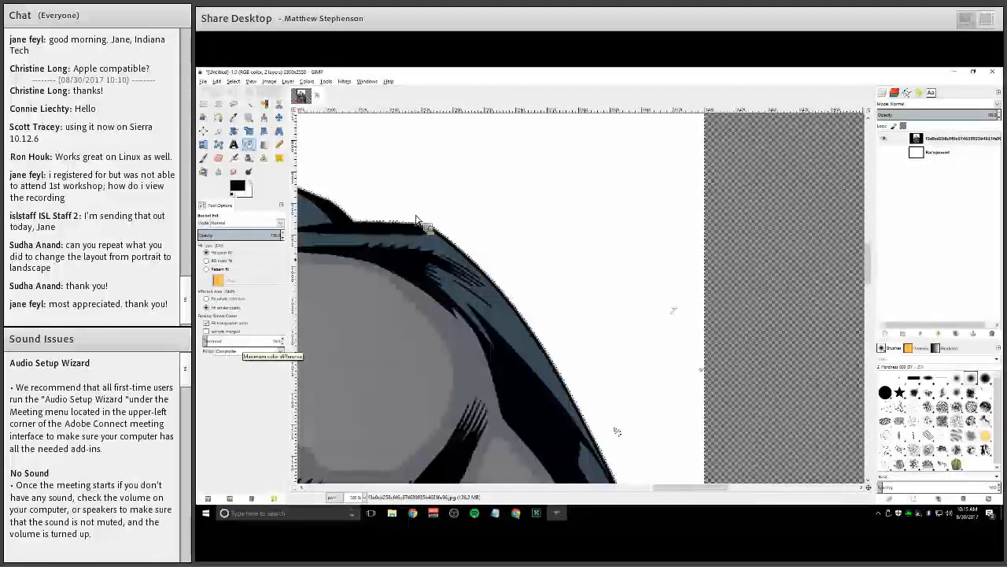
click(249, 105)
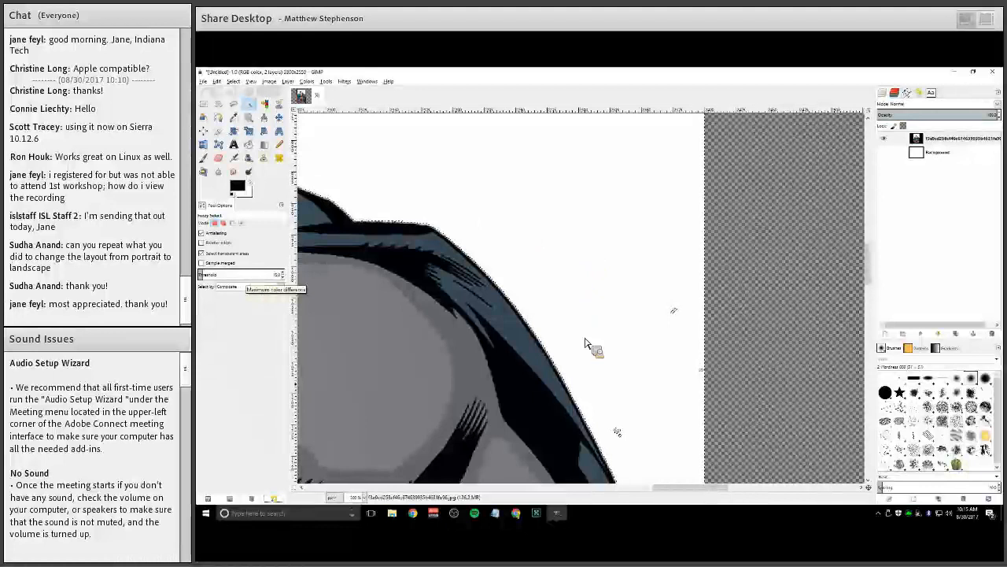
scroll(602, 245, down, 1)
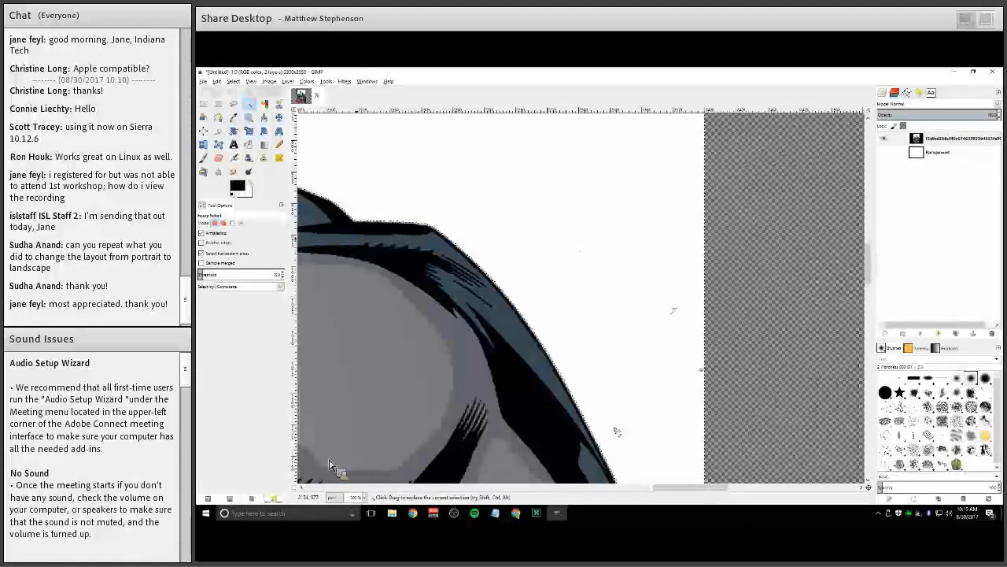
scroll(602, 253, down, 3)
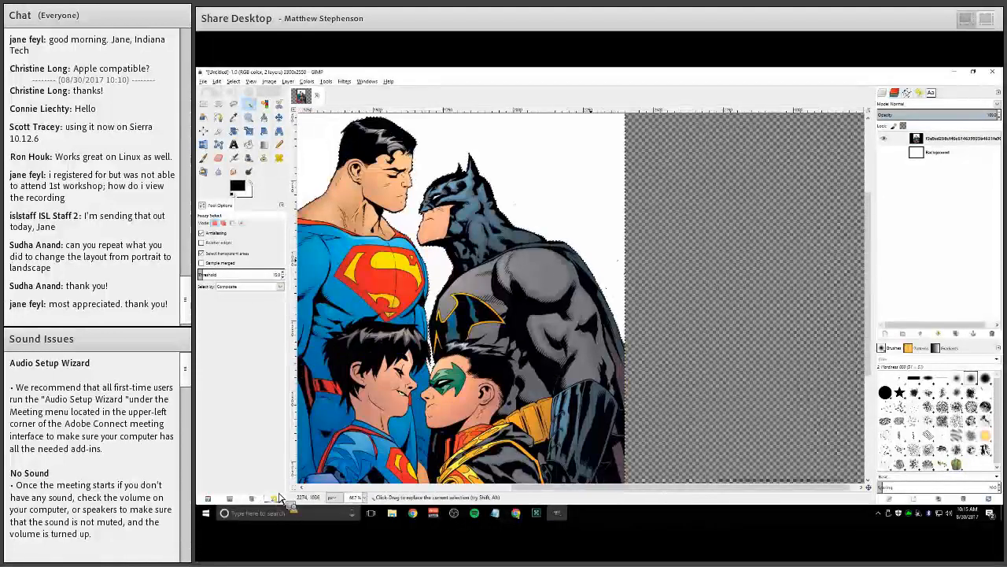
scroll(602, 253, up, 2)
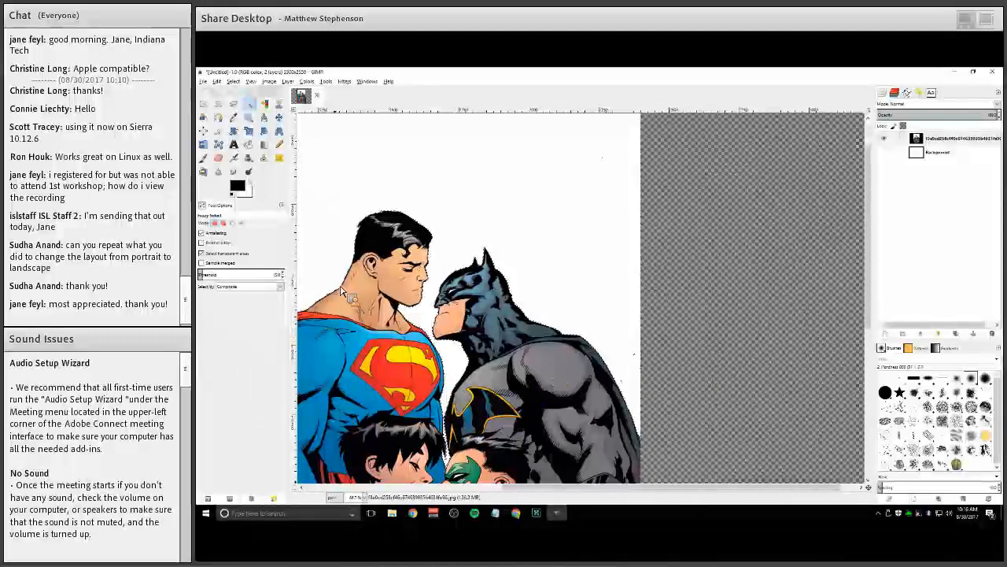
Inspect the selection edges around the Superman and Batman figures, then raise the Fuzzy Select threshold to 100
scroll(342, 291, up, 1)
scroll(375, 285, up, 1)
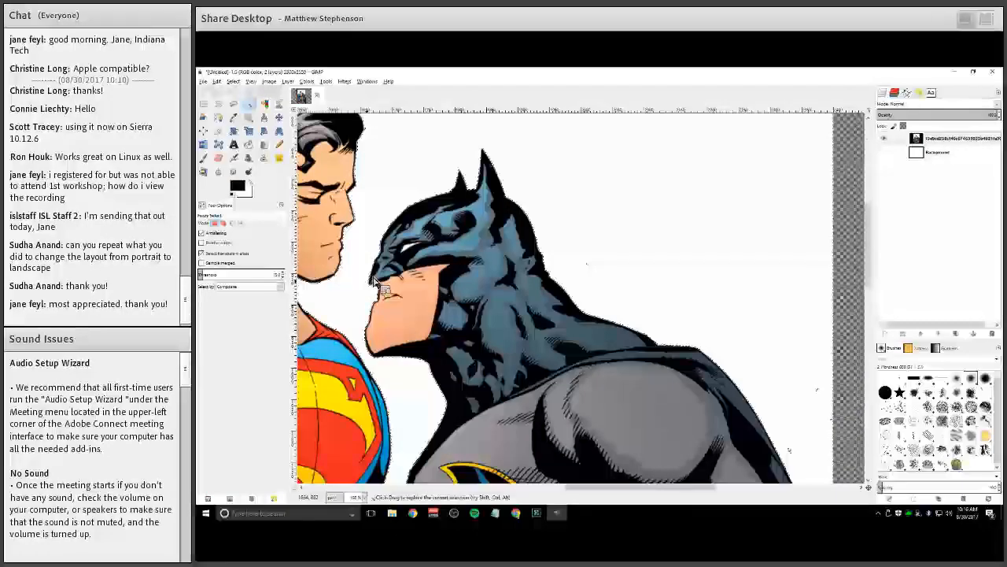
scroll(375, 280, up, 1)
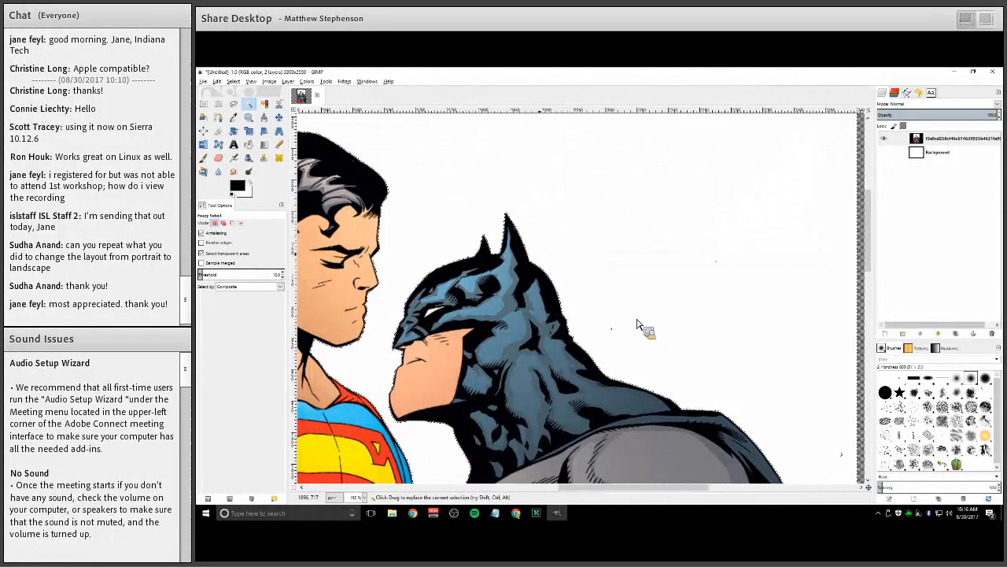
scroll(637, 325, right, 3)
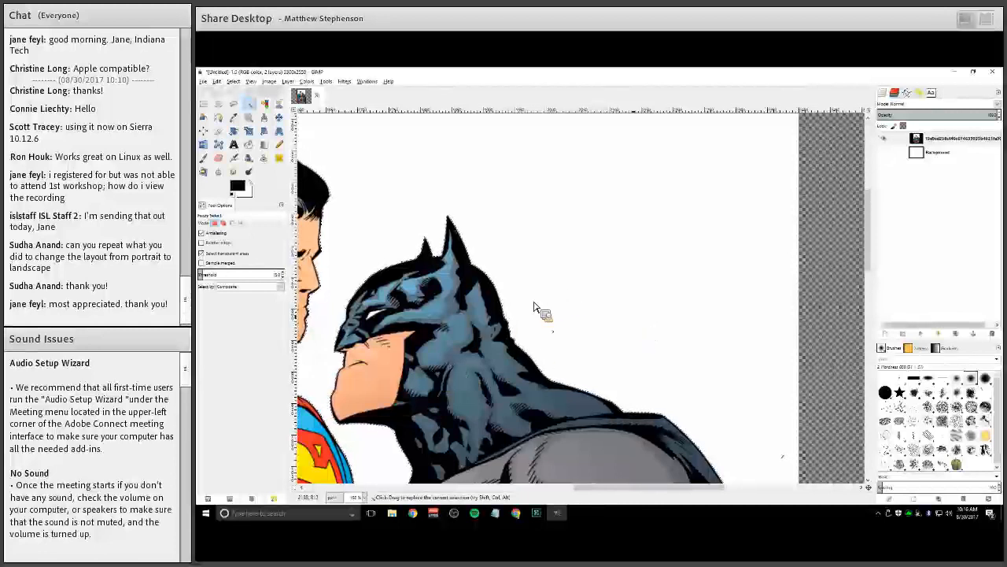
scroll(687, 351, left, 3)
scroll(687, 351, up, 1)
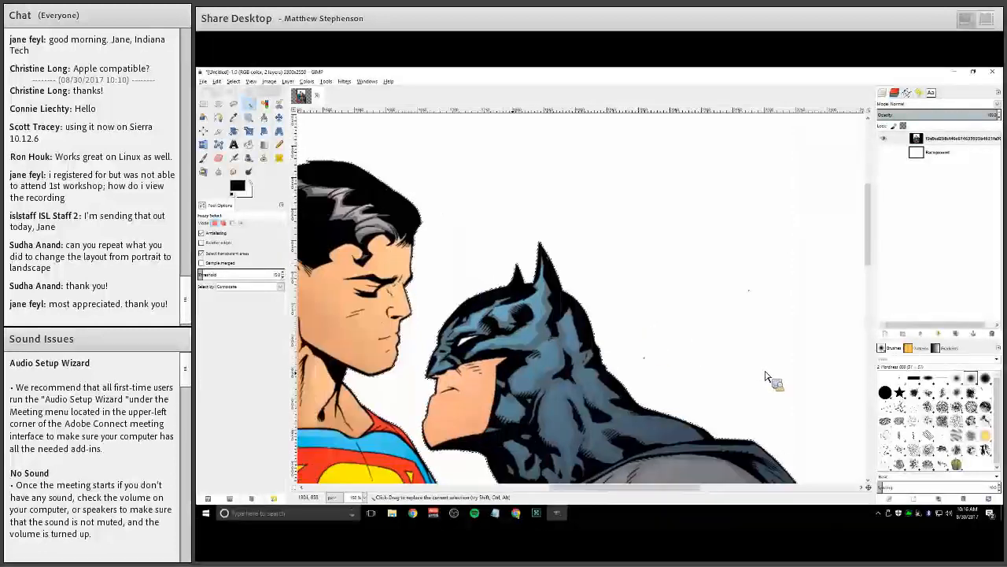
scroll(500, 296, up, 2)
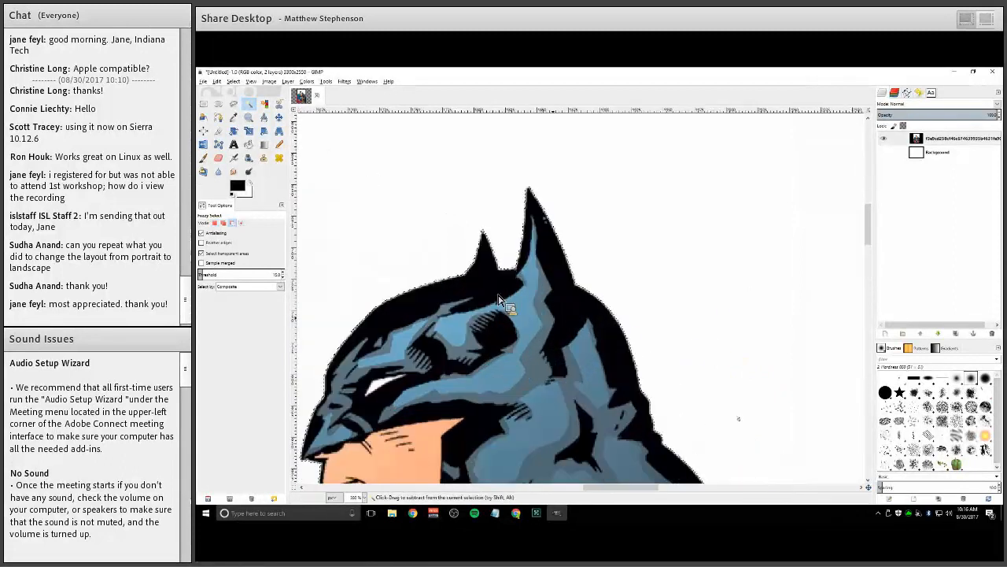
scroll(527, 355, down, 2)
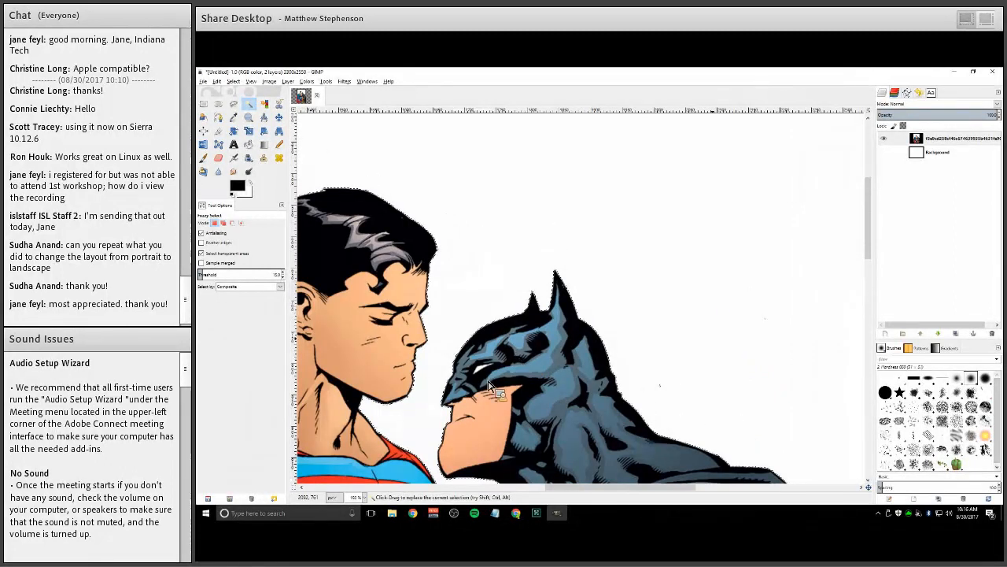
scroll(498, 390, up, 1)
scroll(523, 456, up, 1)
scroll(522, 456, up, 1)
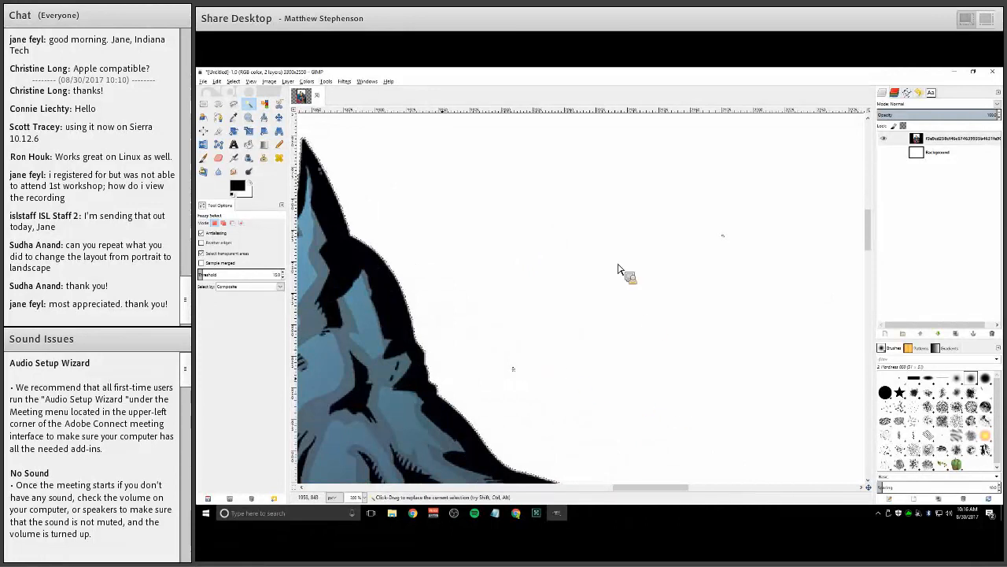
drag(496, 472, 402, 324)
scroll(756, 326, down, 3)
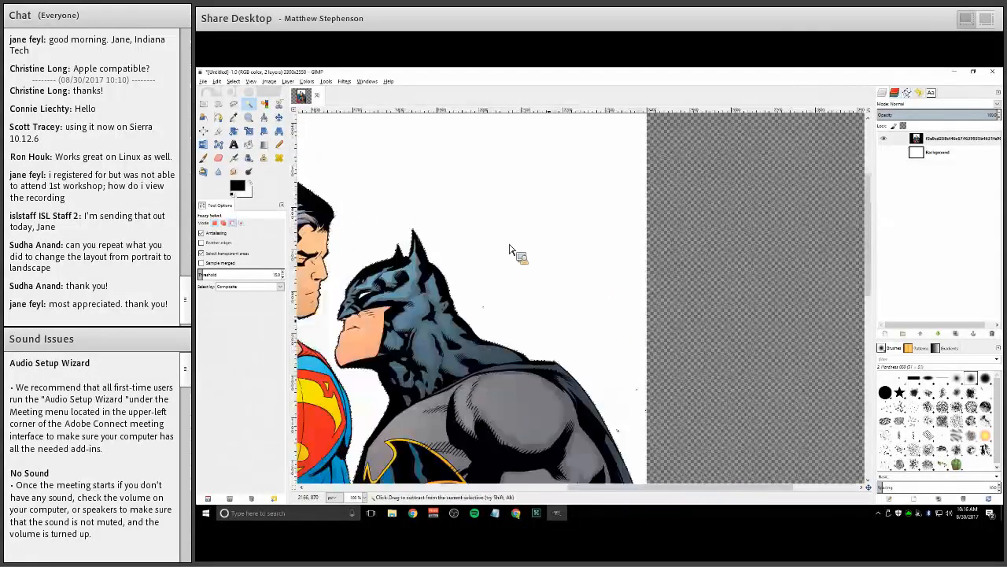
drag(426, 313, 634, 350)
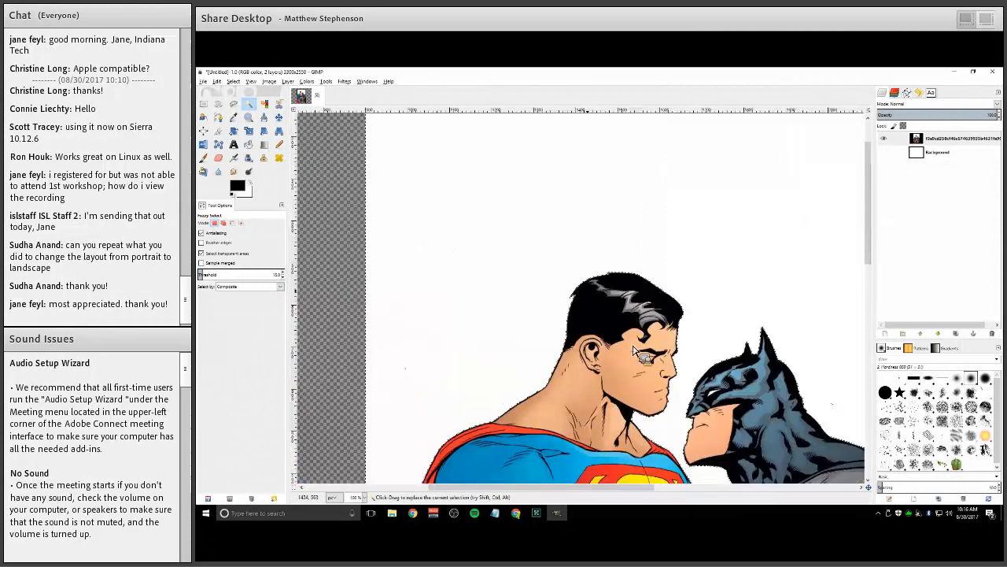
scroll(634, 350, right, 5)
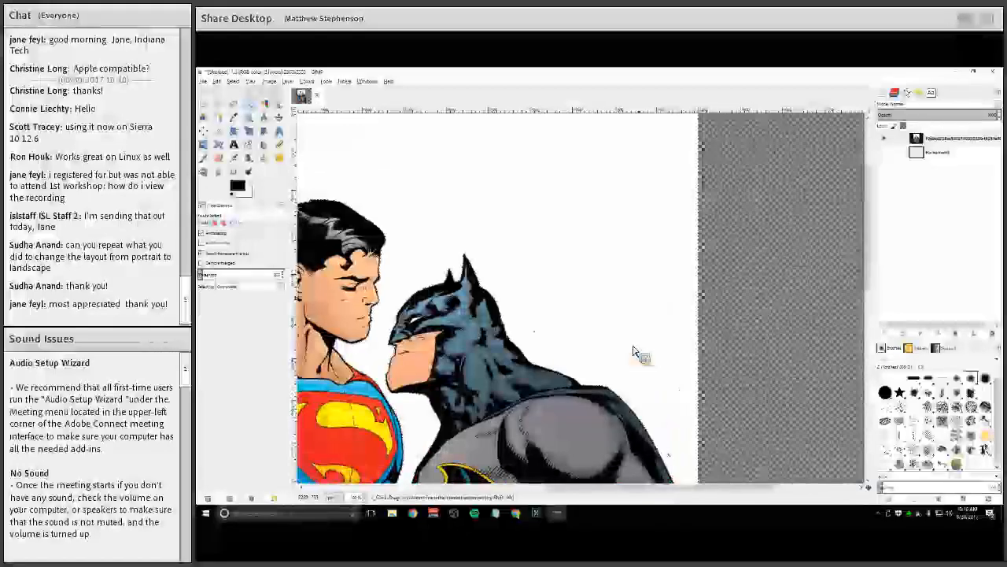
scroll(633, 351, up, 2)
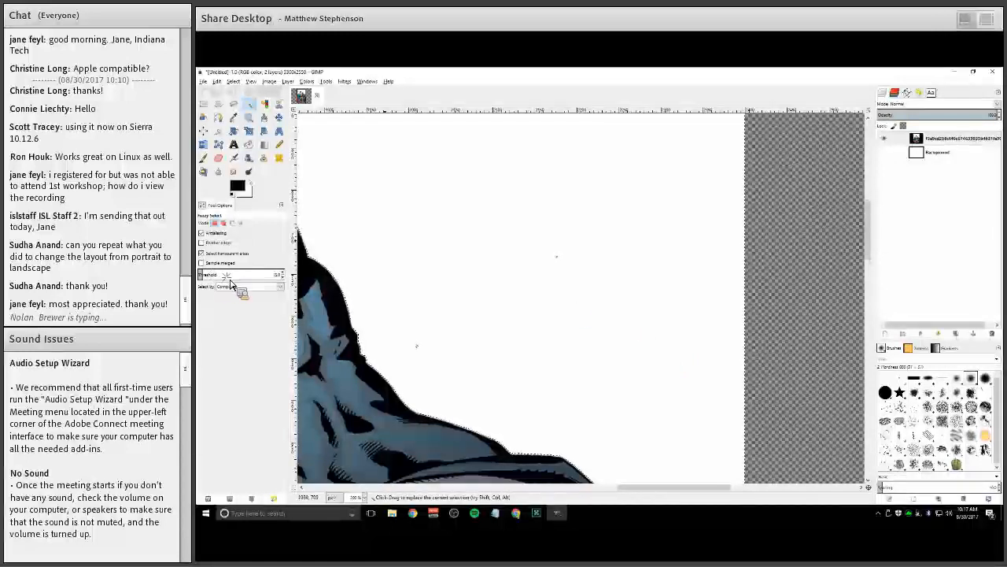
click(284, 272)
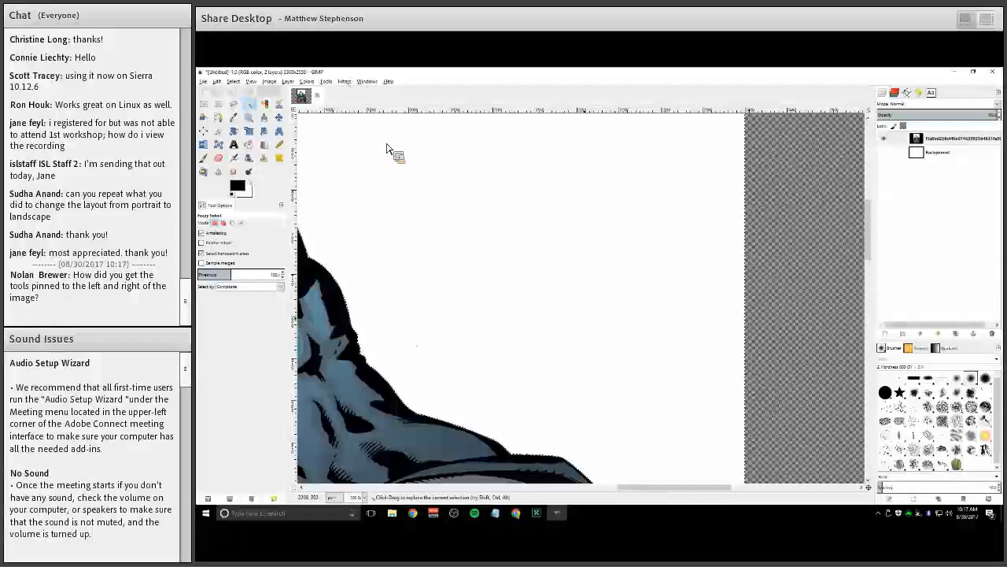
Undock the Tool Options dialog into a floating window and dock it back in place
click(344, 81)
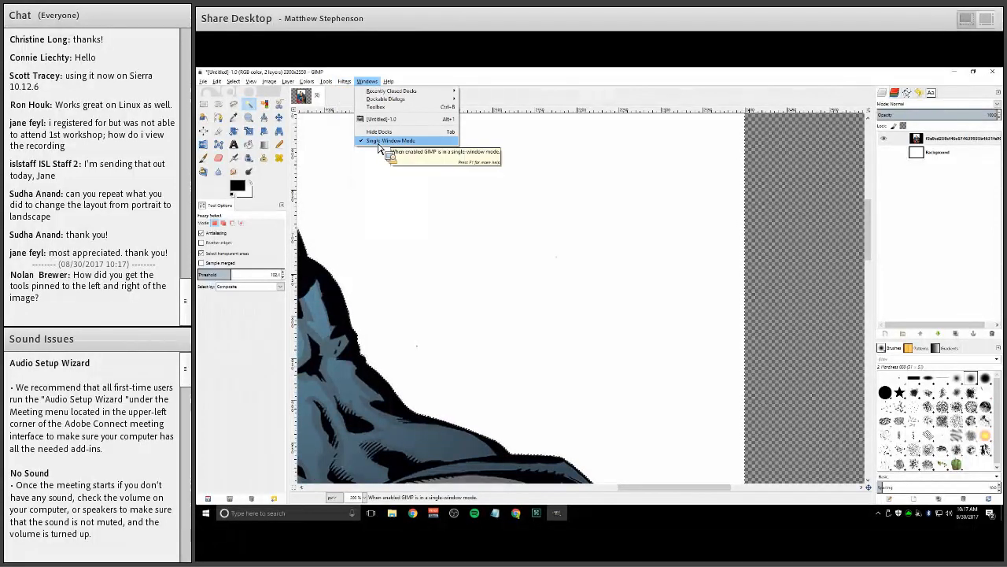
click(930, 122)
key(alt+w)
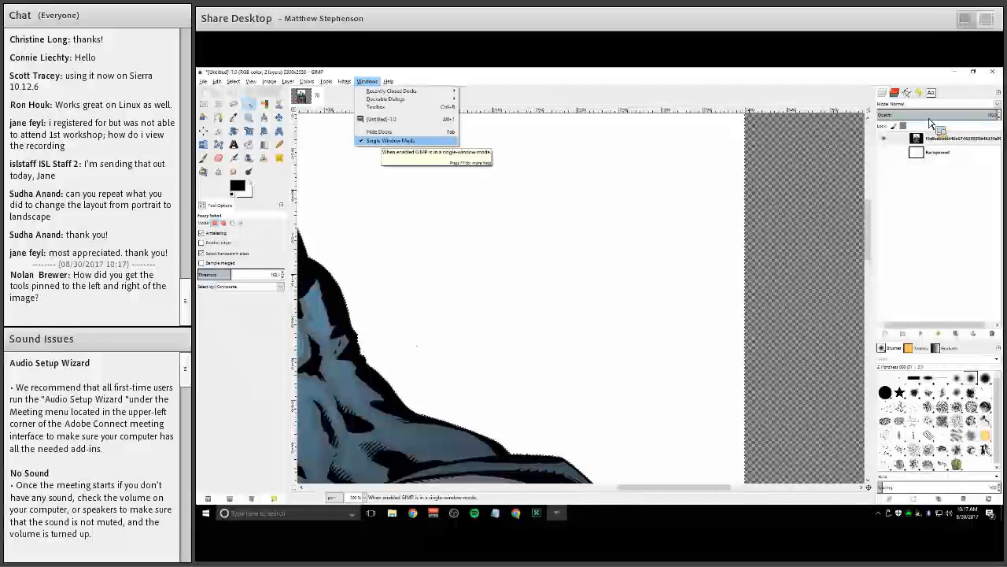
key(Escape)
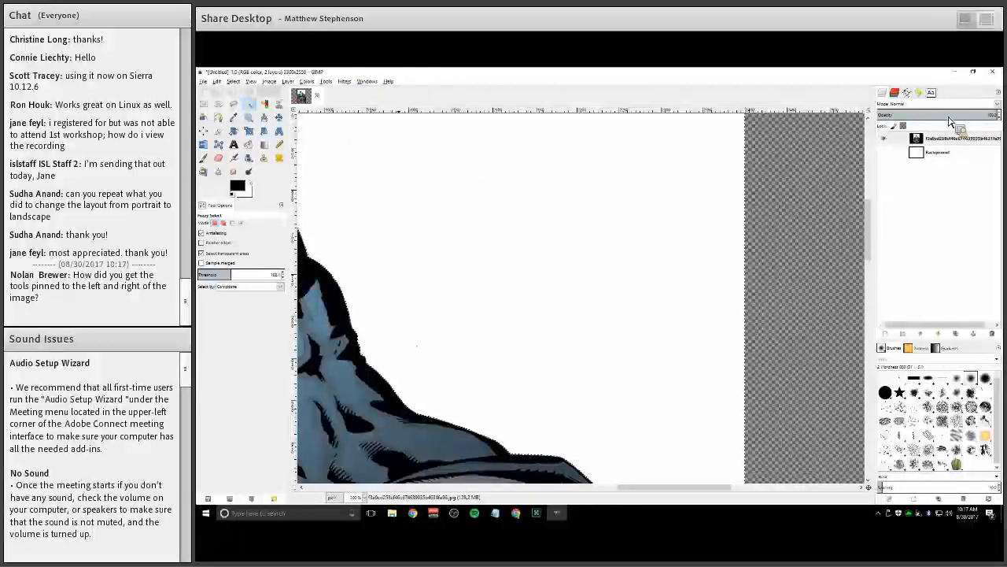
drag(931, 94, 222, 268)
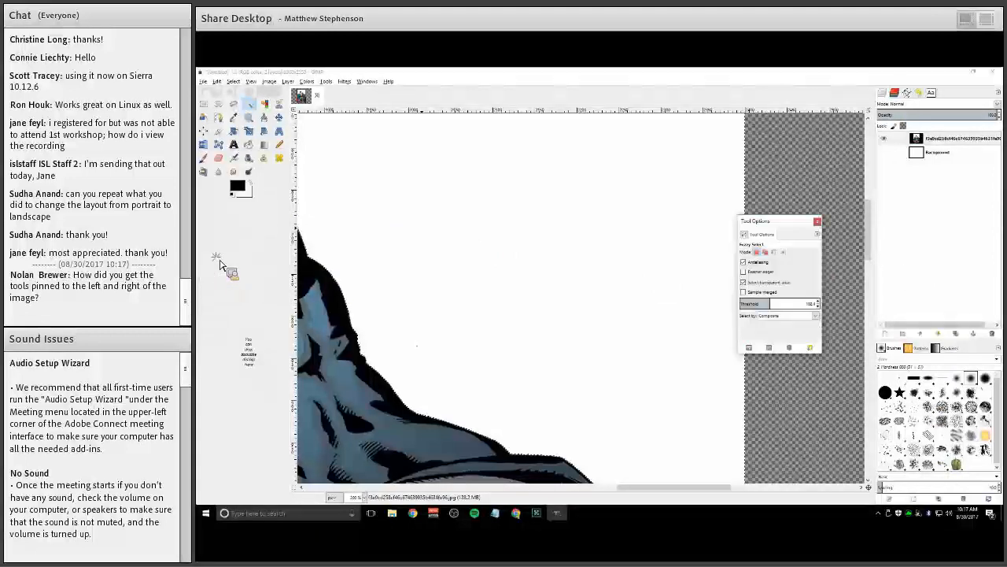
drag(210, 223, 777, 316)
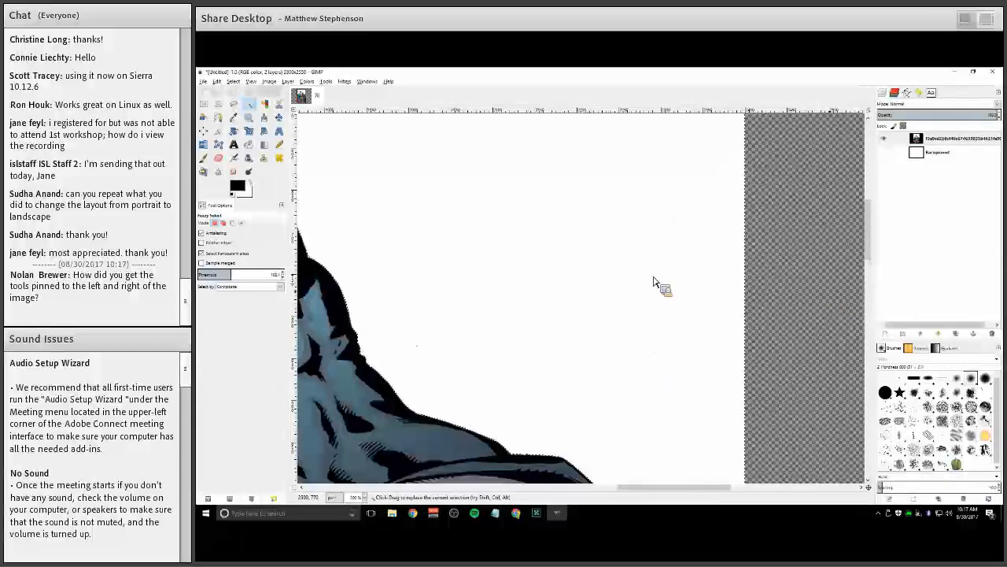
Fuzzy-select the white background around the figures and view the image at 100% zoom
drag(519, 339, 652, 246)
key(1)
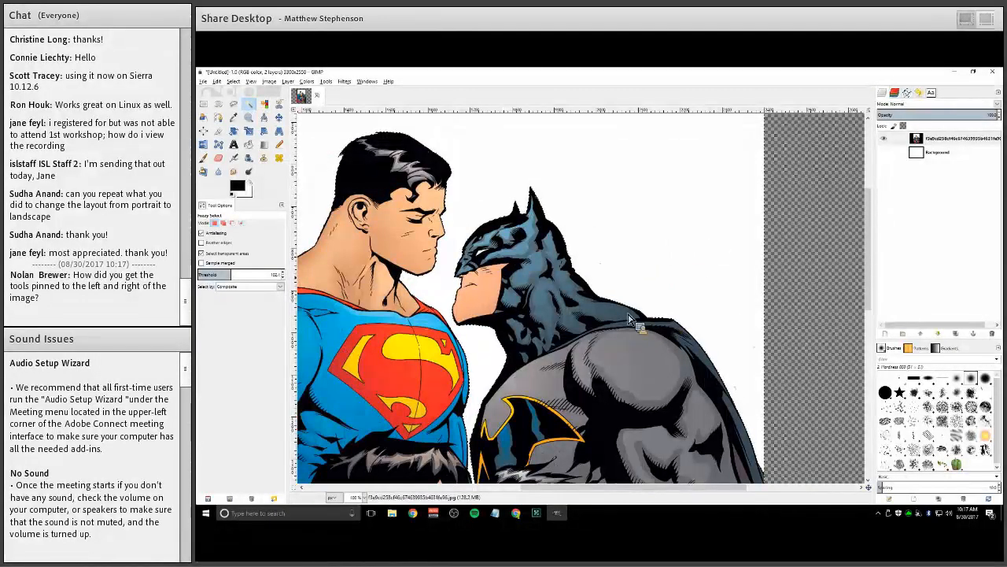
Examine the new selection outline around the figures at different zoom levels
scroll(453, 368, up, 2)
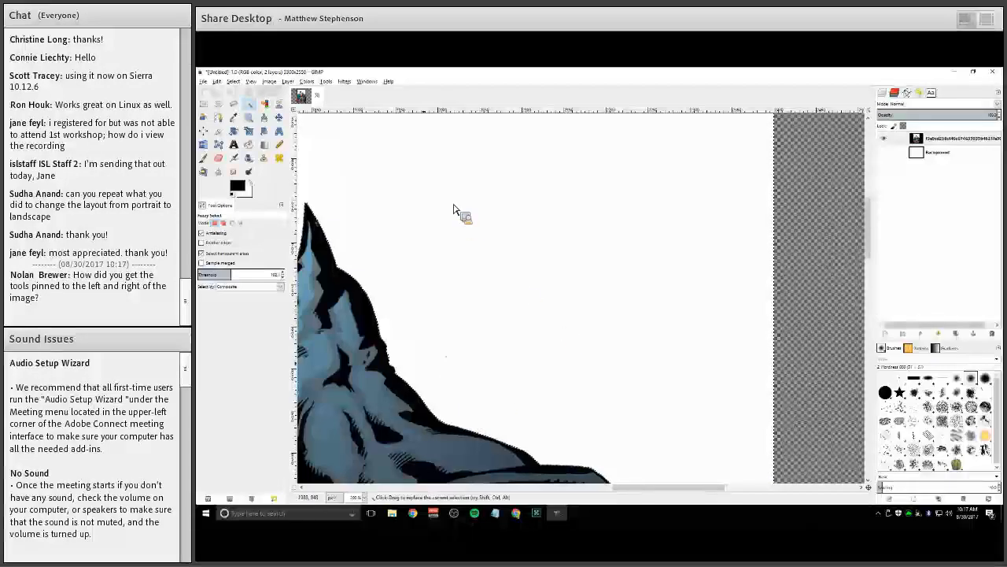
scroll(416, 128, up, 1)
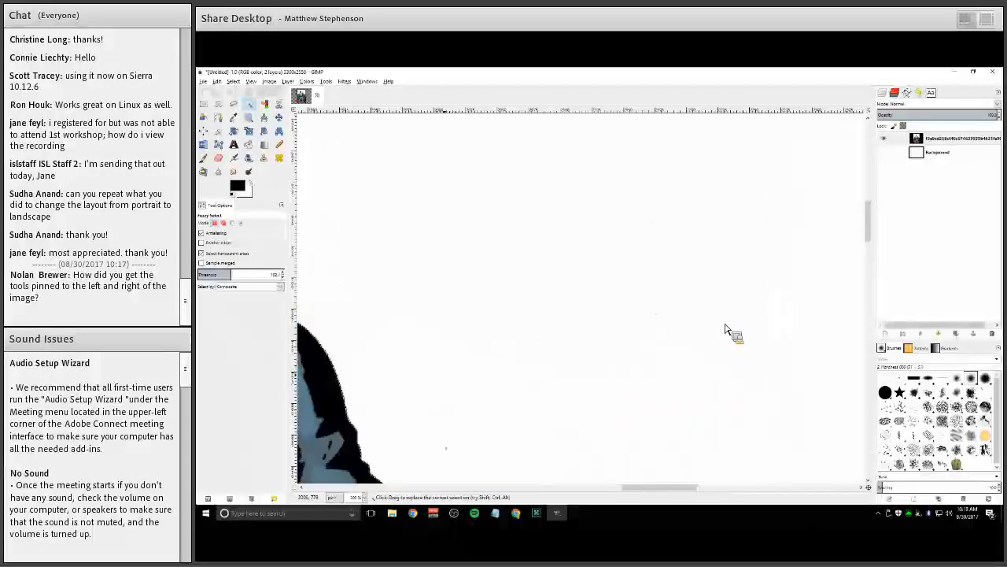
scroll(535, 311, left, 3)
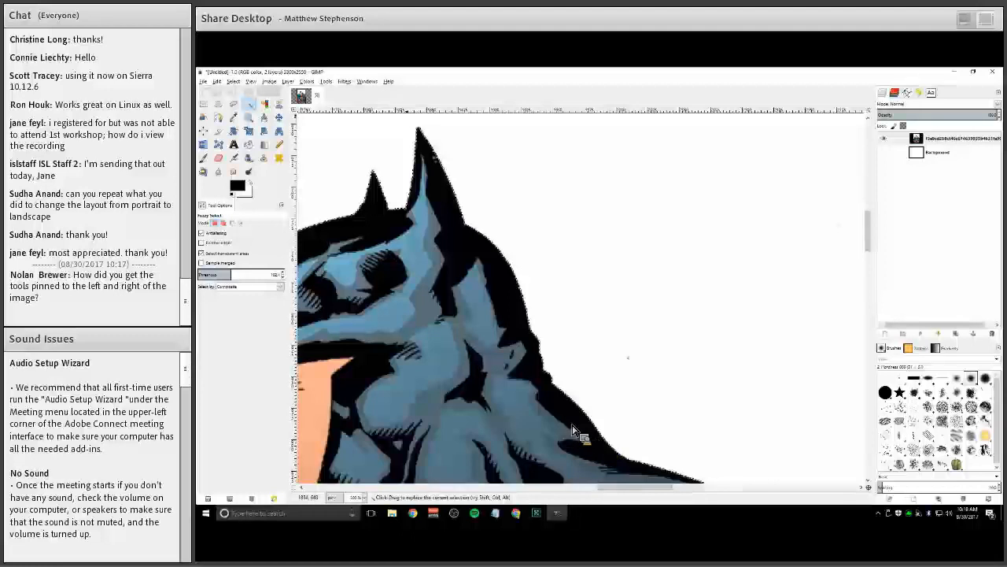
scroll(586, 425, down, 5)
scroll(583, 417, right, 5)
scroll(579, 405, right, 3)
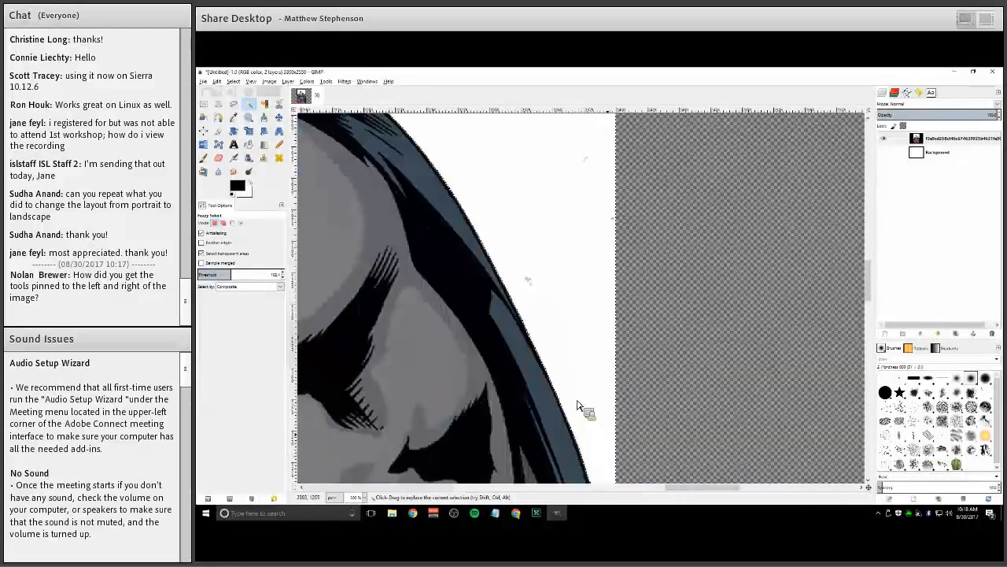
scroll(577, 405, down, 3)
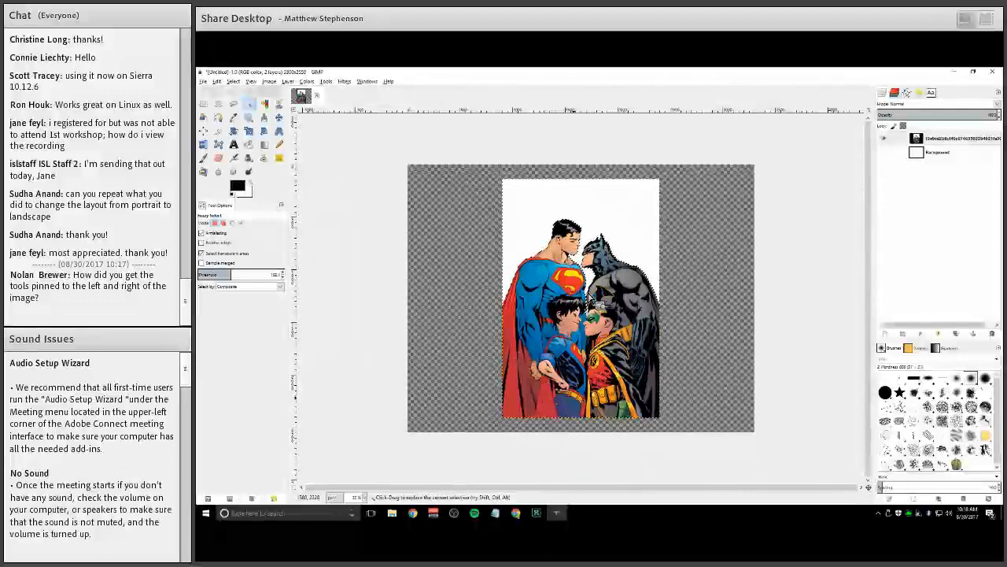
key(plus)
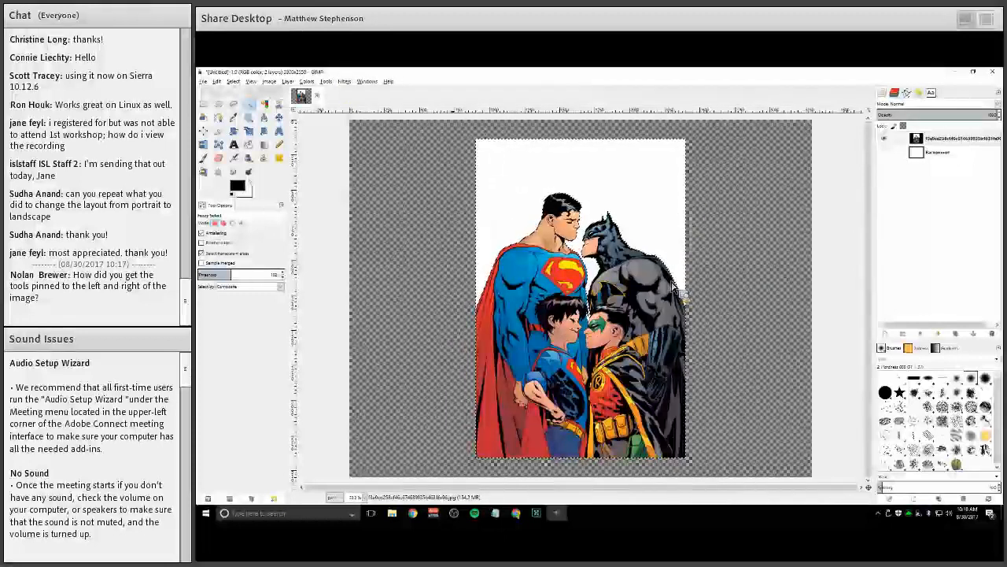
ctrl+scroll(673, 294, up, 2)
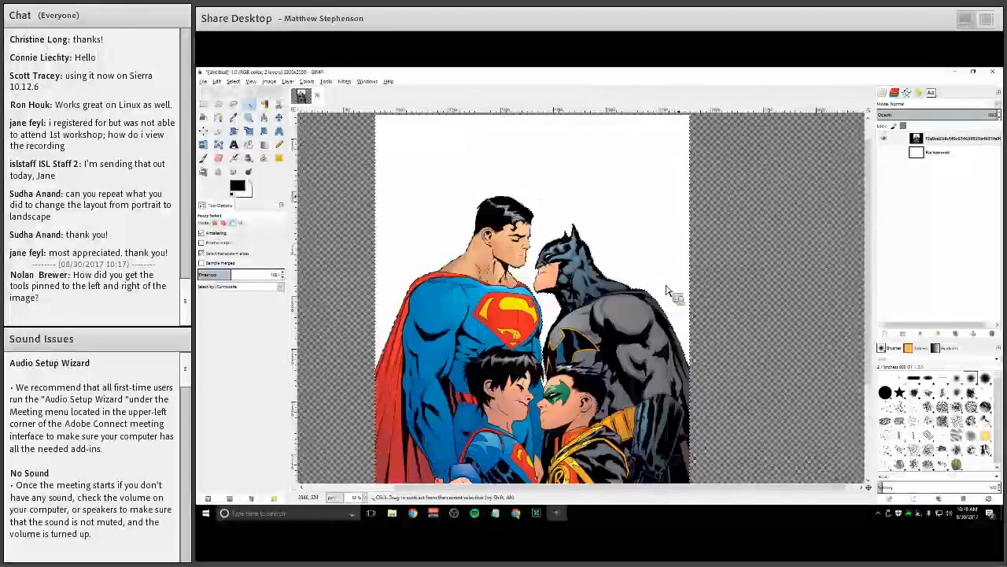
ctrl+scroll(730, 293, down, 1)
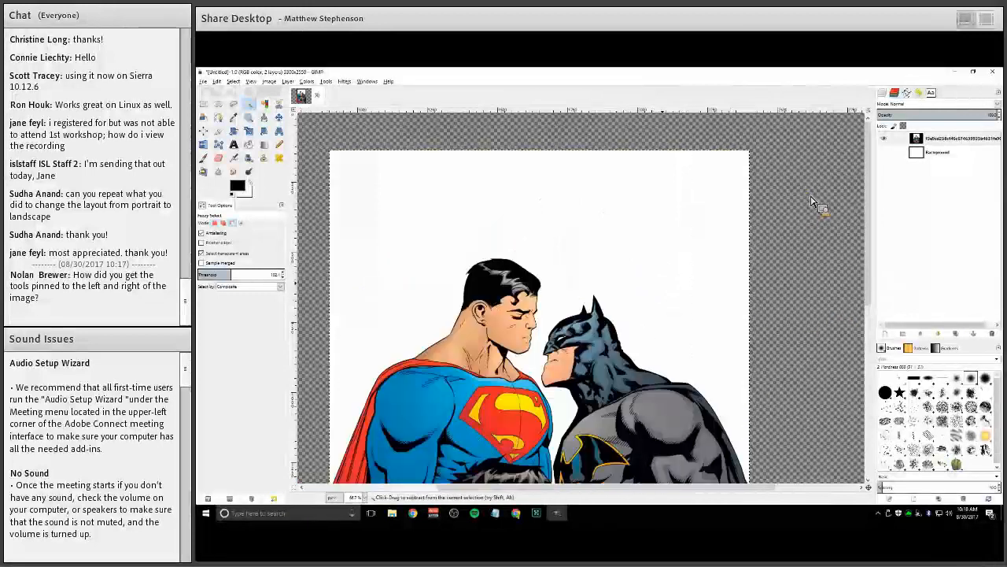
ctrl+scroll(749, 291, down, 1)
ctrl+scroll(749, 291, down, 1)
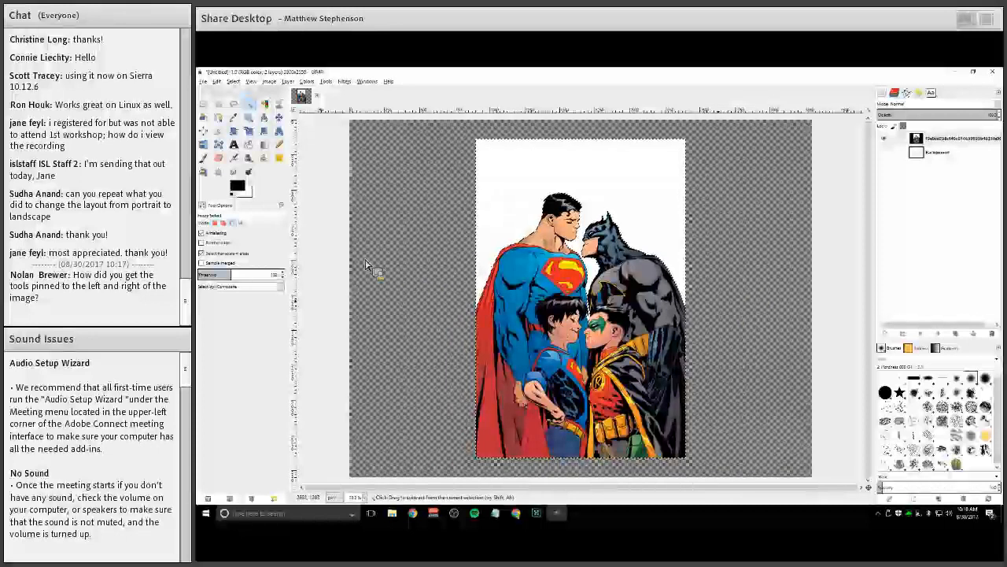
scroll(366, 265, down, 1)
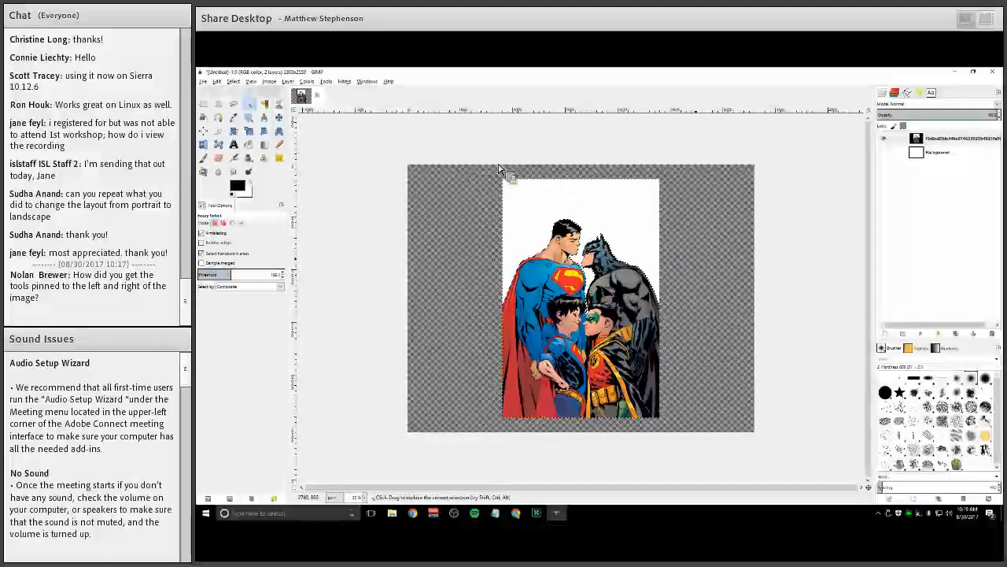
scroll(612, 184, up, 2)
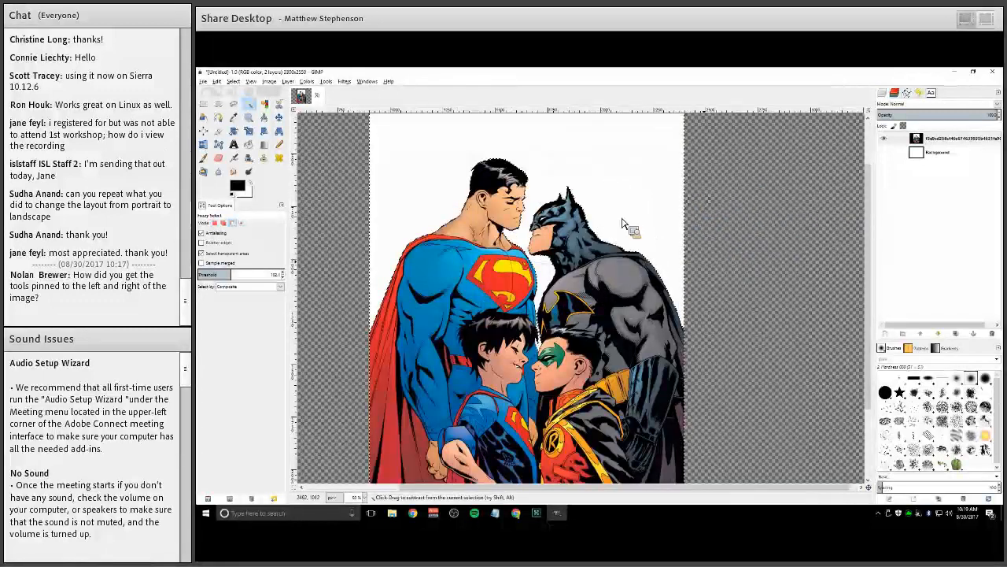
scroll(608, 233, up, 1)
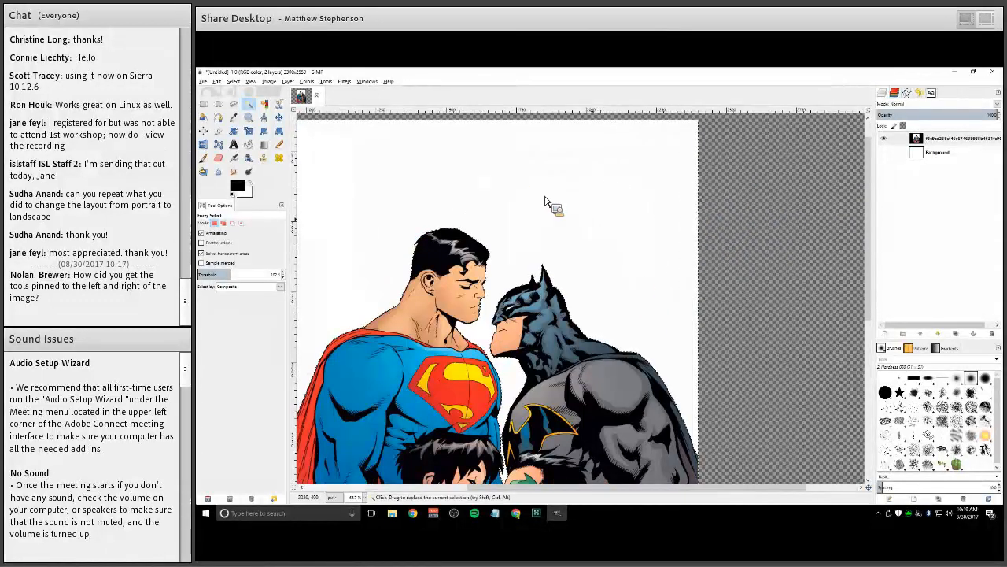
key(minus)
key(minus)
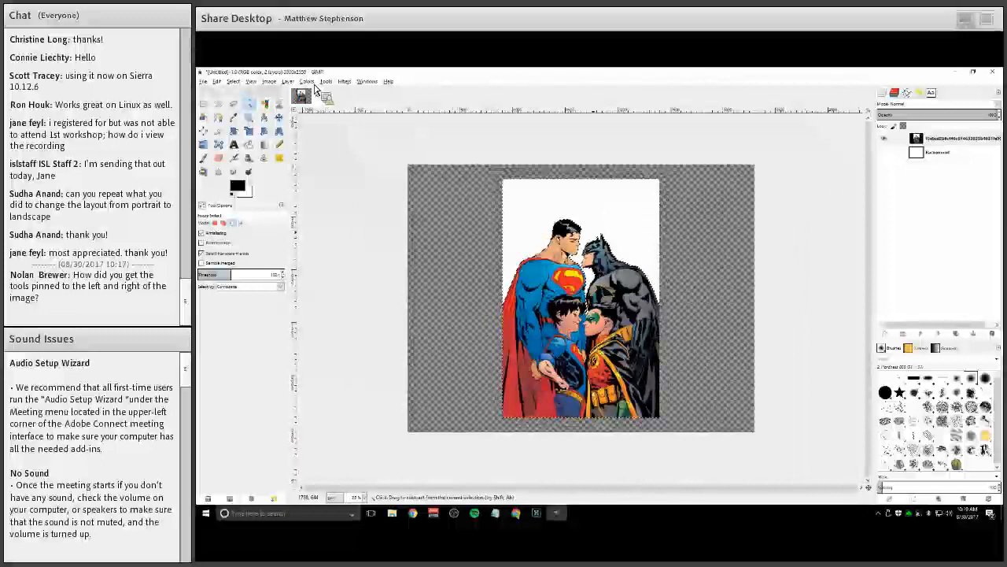
key(plus)
key(plus)
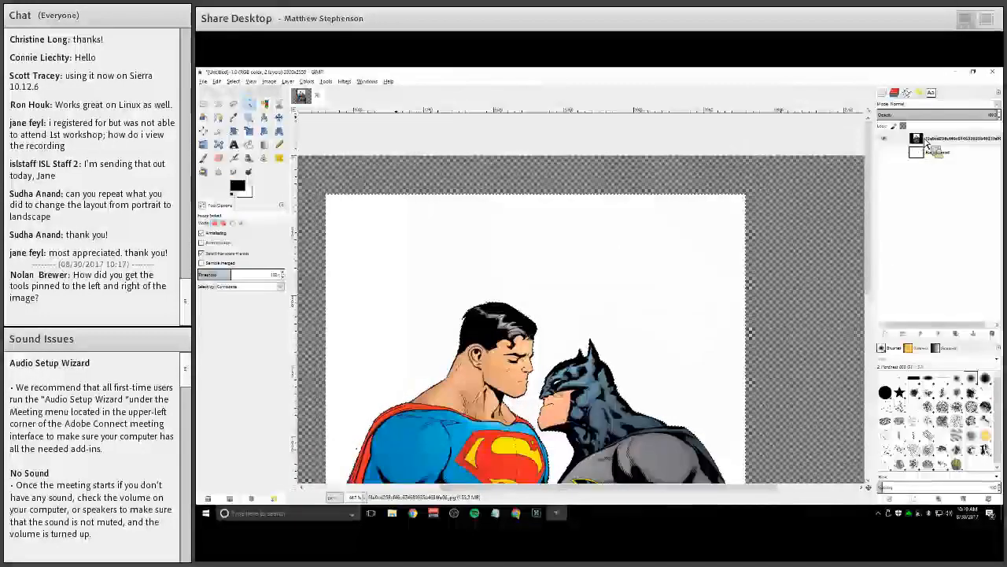
click(958, 174)
drag(895, 147, 938, 134)
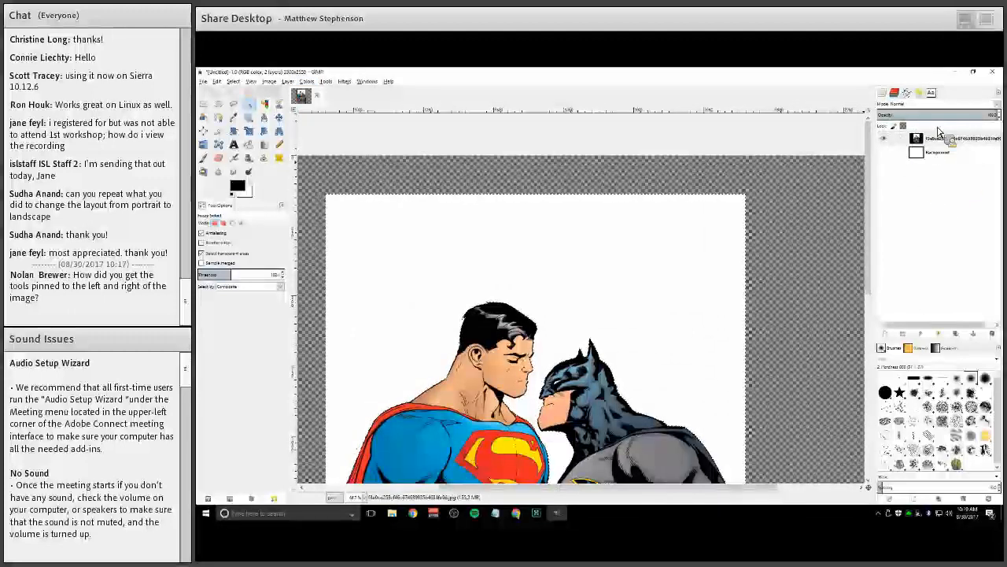
drag(938, 132, 303, 187)
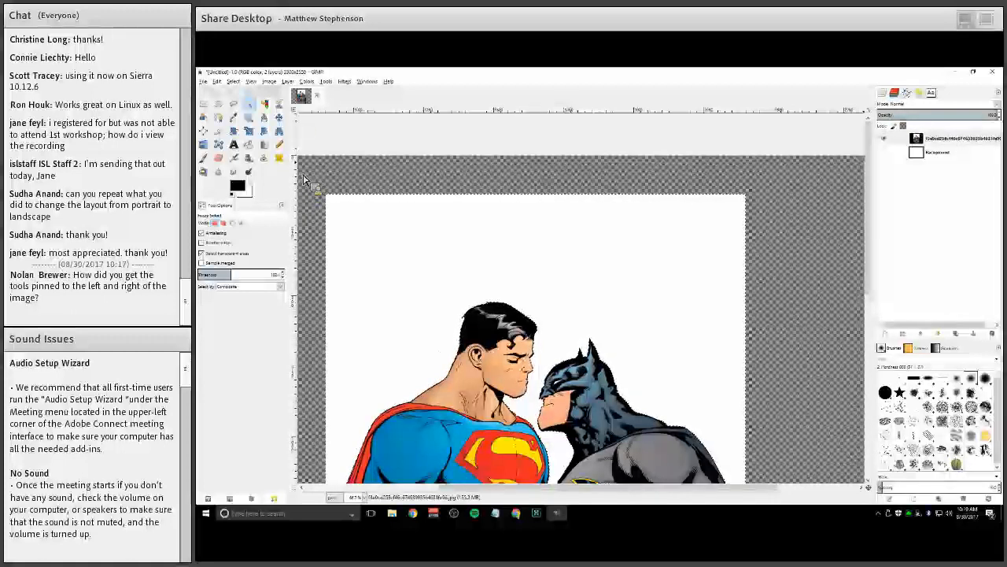
Add an alpha channel to the figures layer and delete the selected white background
click(288, 81)
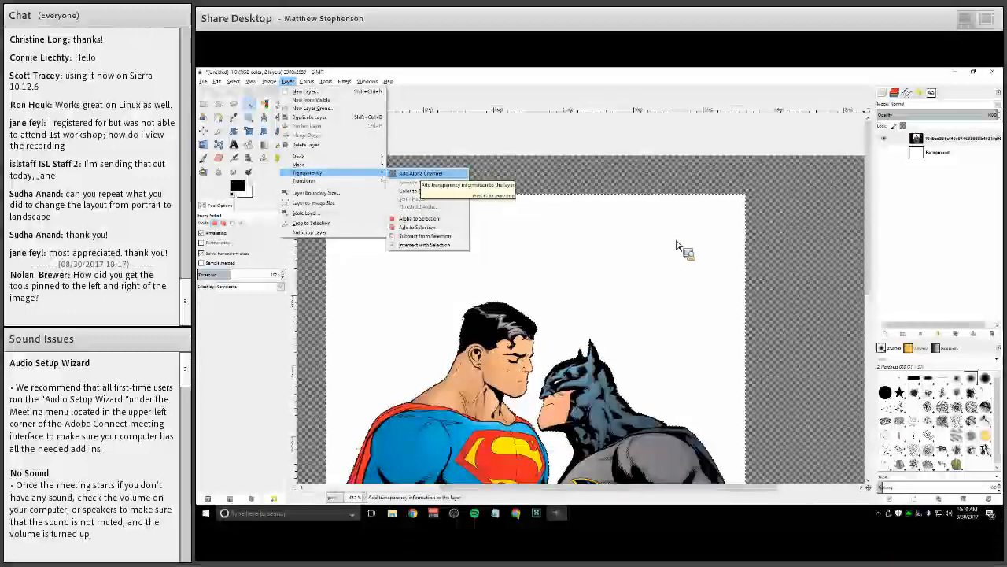
click(418, 174)
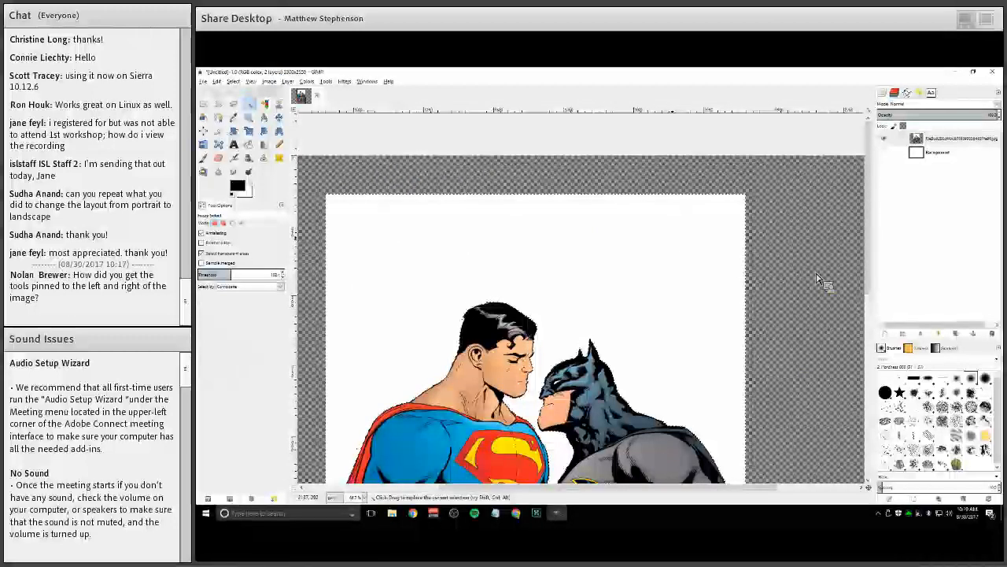
key(Delete)
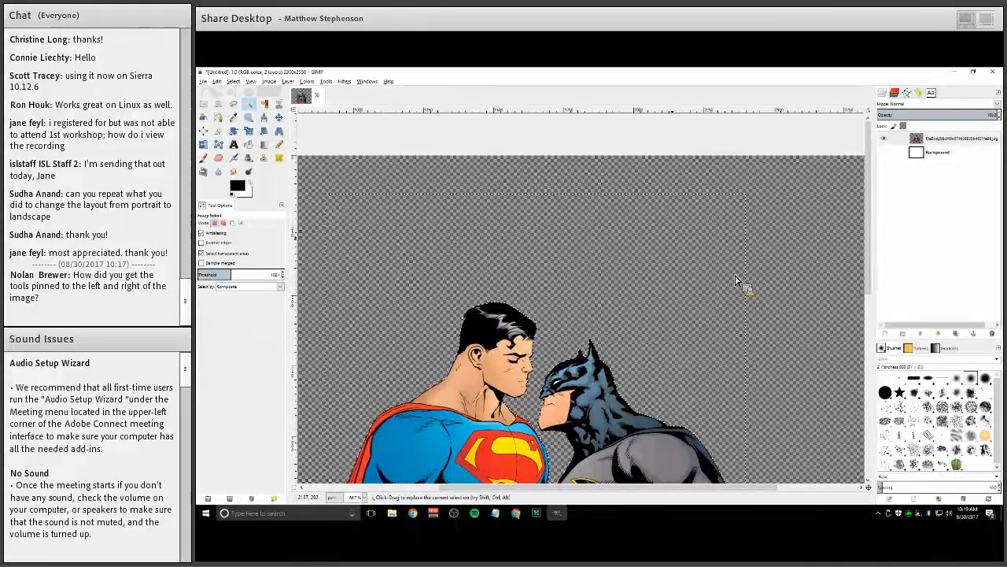
Inspect the cut-out edges of the Superman and Batman figures at several zoom levels
scroll(738, 291, down, 4)
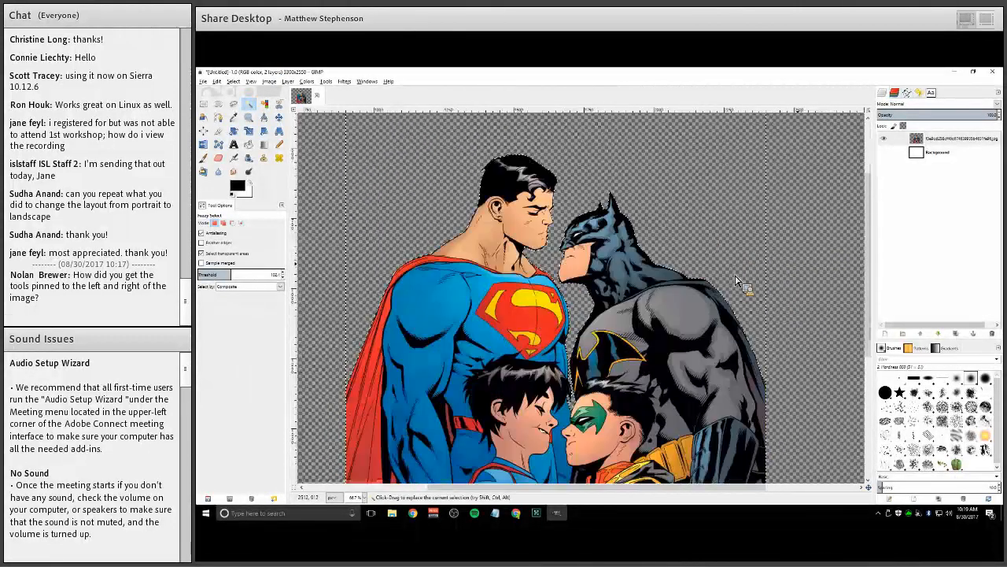
scroll(738, 283, down, 2)
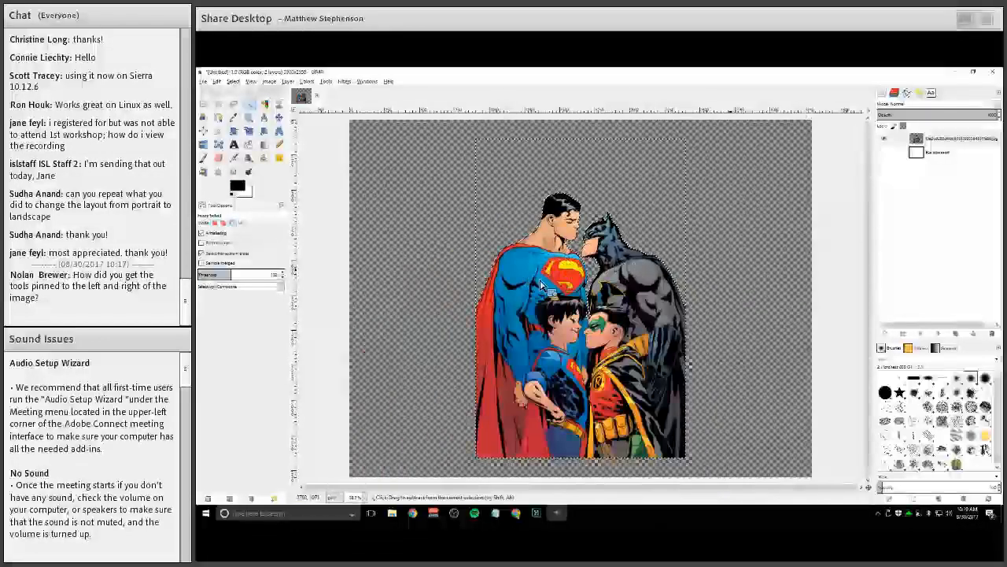
scroll(541, 284, up, 3)
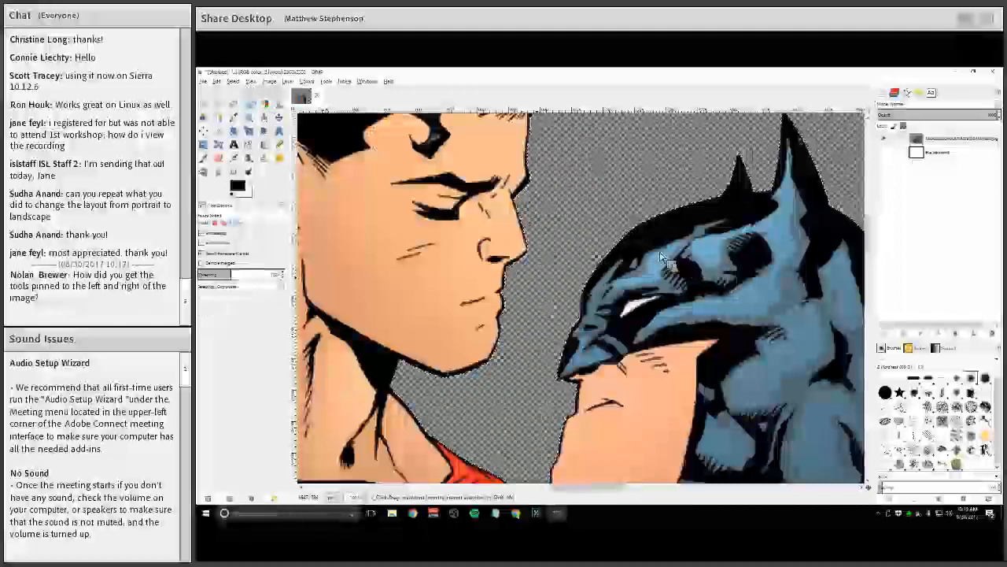
scroll(672, 264, up, 1)
key(alt+s)
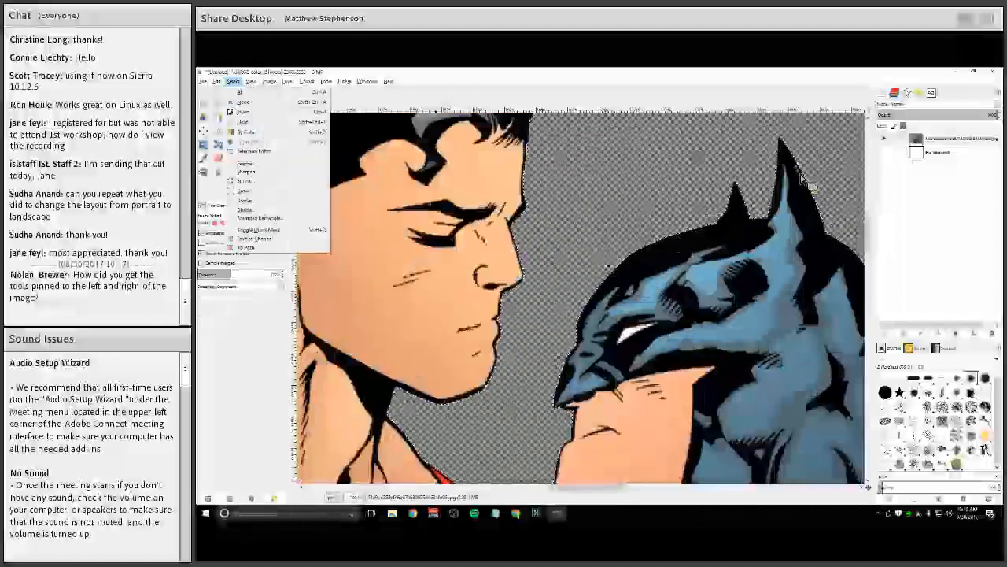
key(Escape)
scroll(647, 189, up, 2)
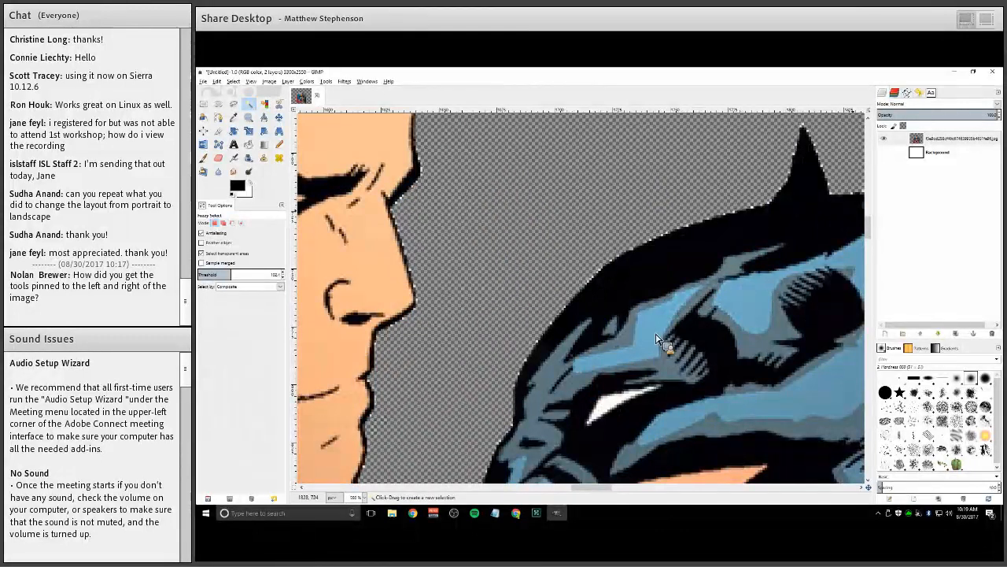
scroll(659, 340, down, 2)
scroll(660, 340, up, 2)
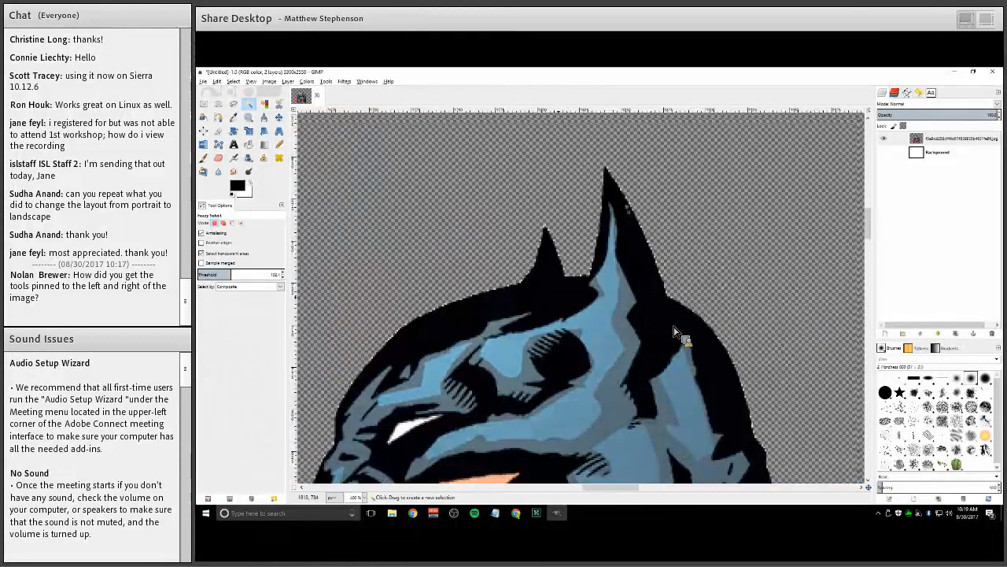
scroll(660, 340, down, 3)
scroll(712, 334, down, 1)
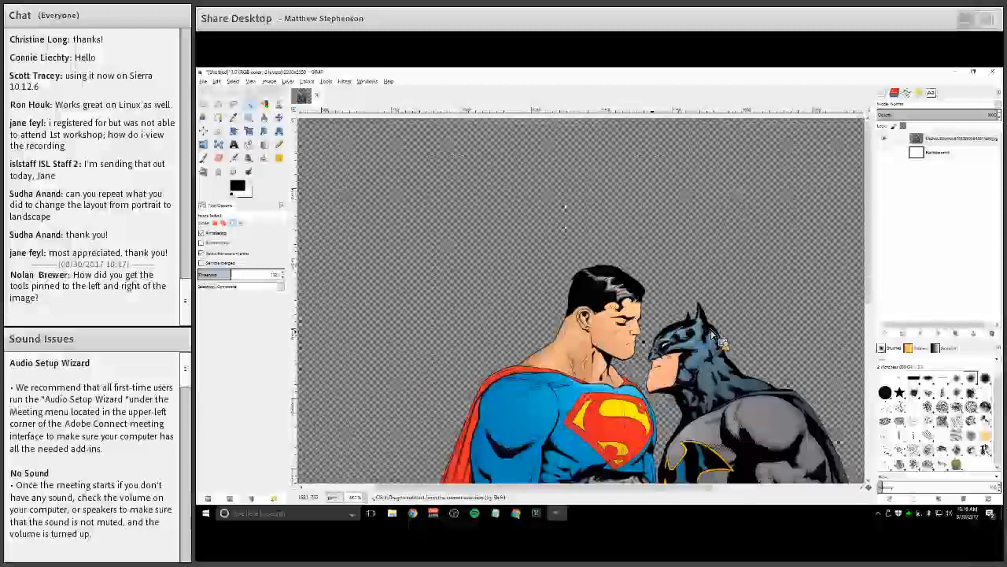
scroll(674, 251, down, 2)
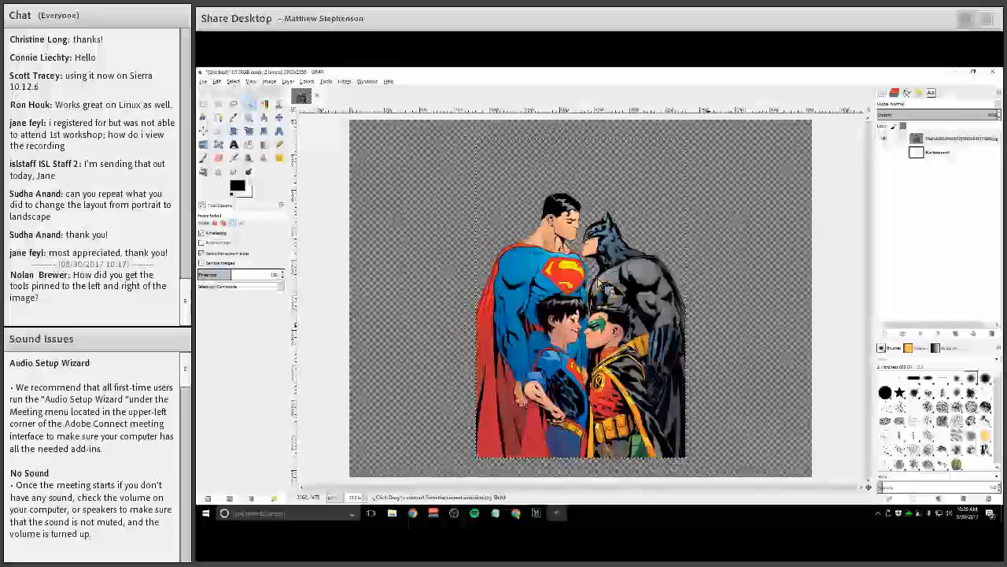
scroll(604, 275, up, 3)
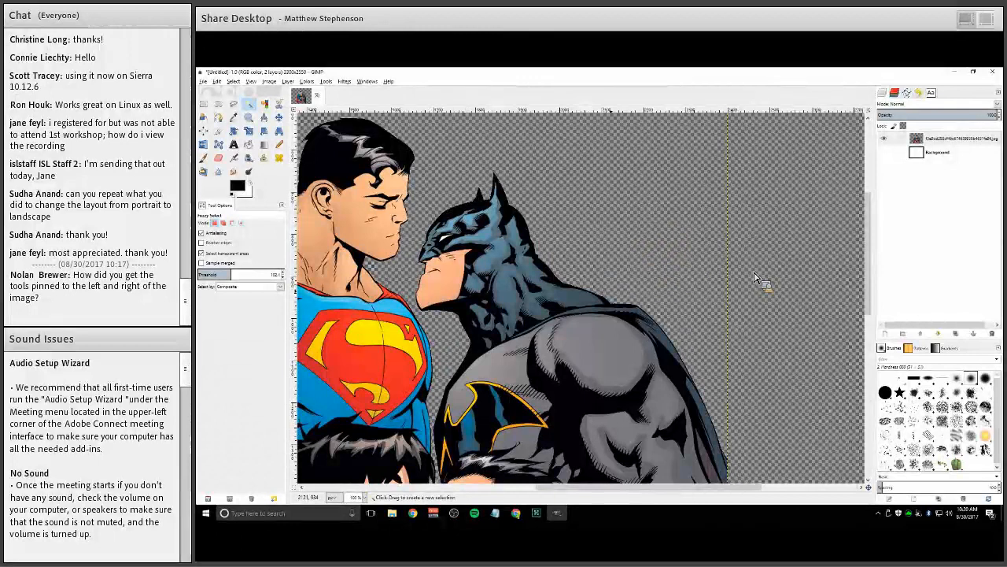
scroll(573, 306, up, 1)
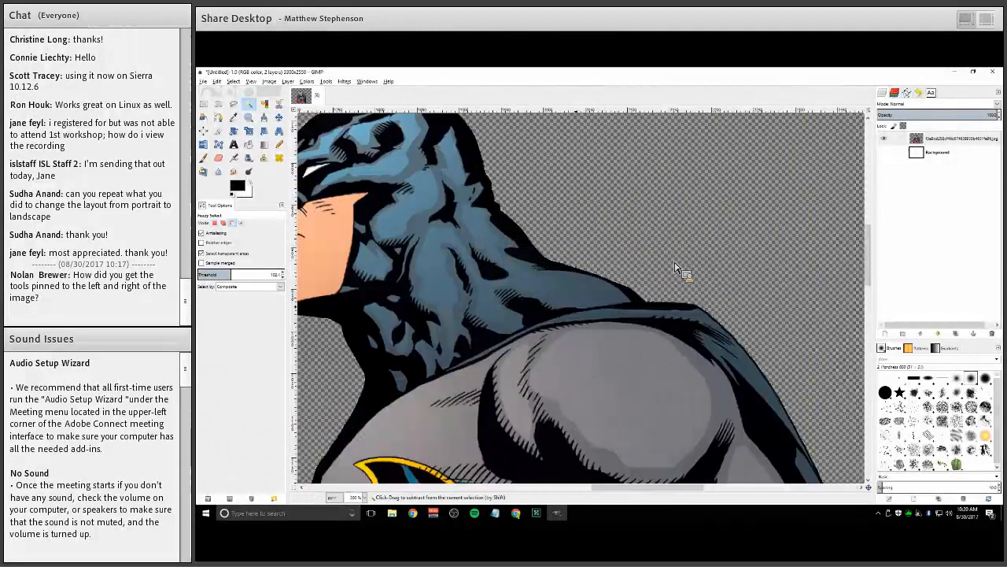
scroll(675, 268, up, 2)
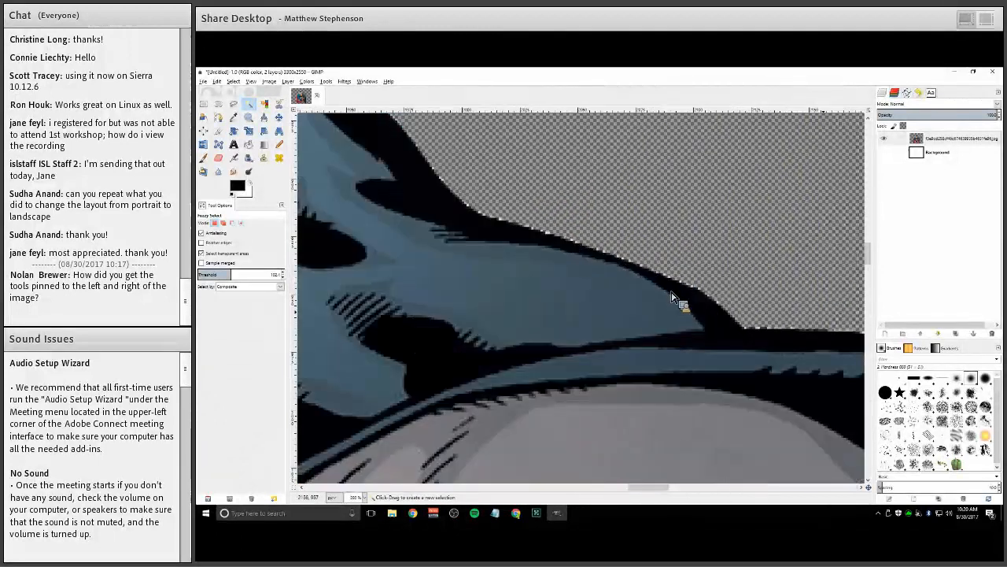
scroll(630, 236, down, 2)
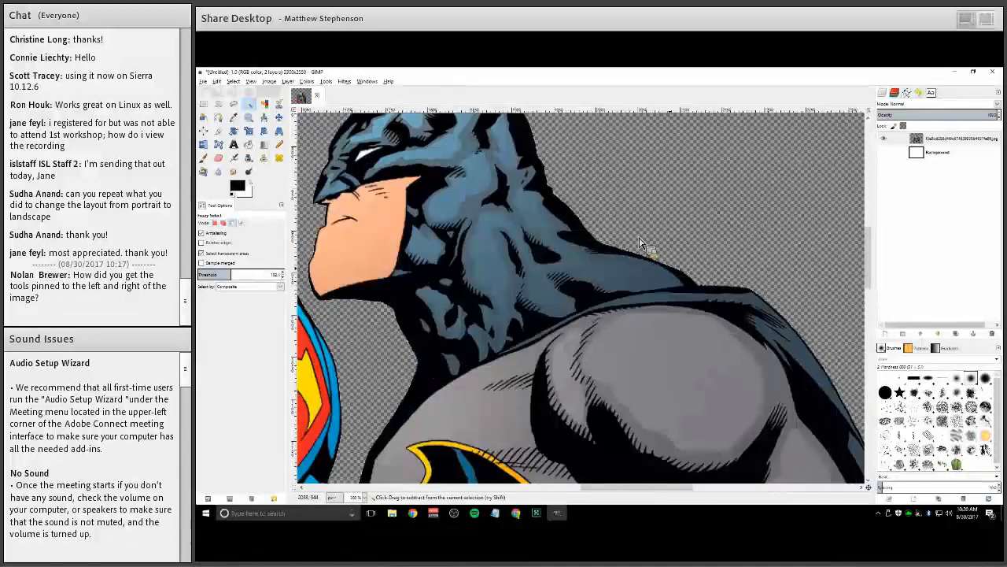
scroll(512, 342, down, 3)
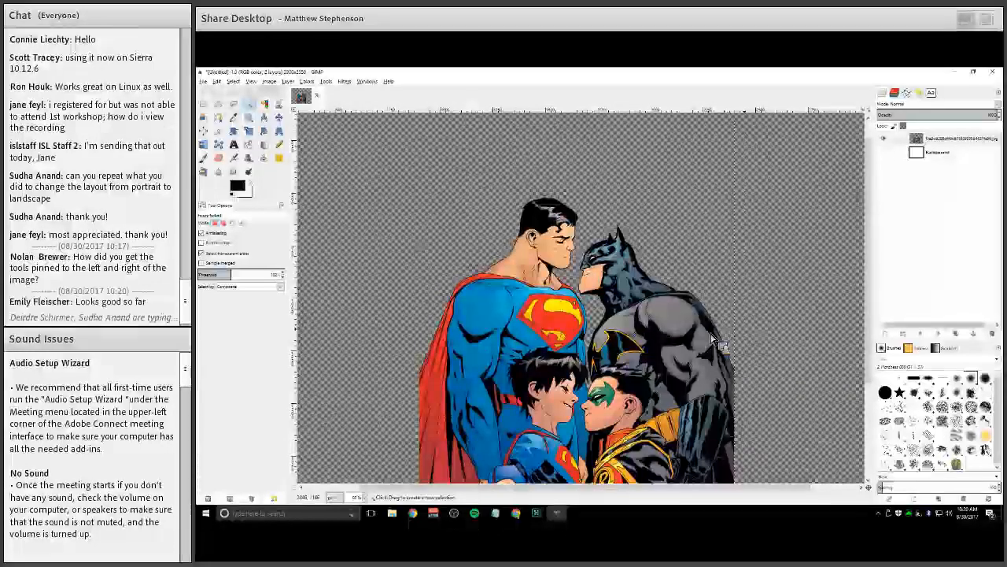
ctrl+scroll(713, 338, down, 2)
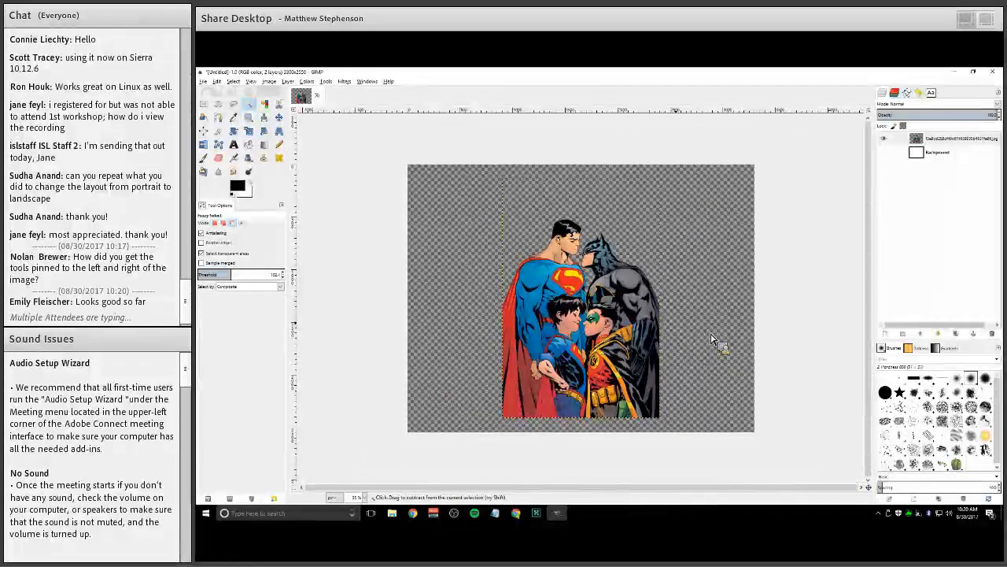
key(shift+ctrl+j)
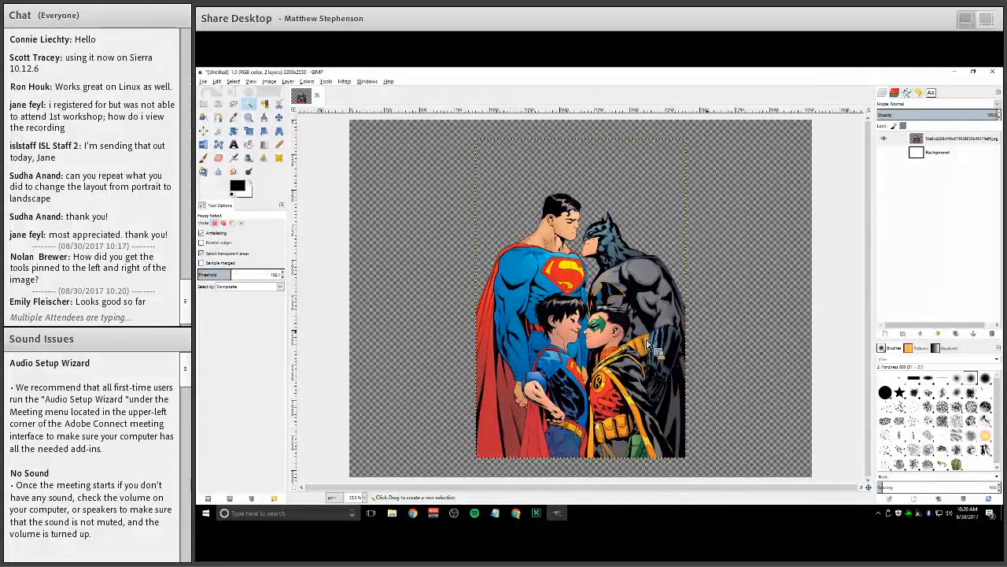
drag(647, 344, 628, 376)
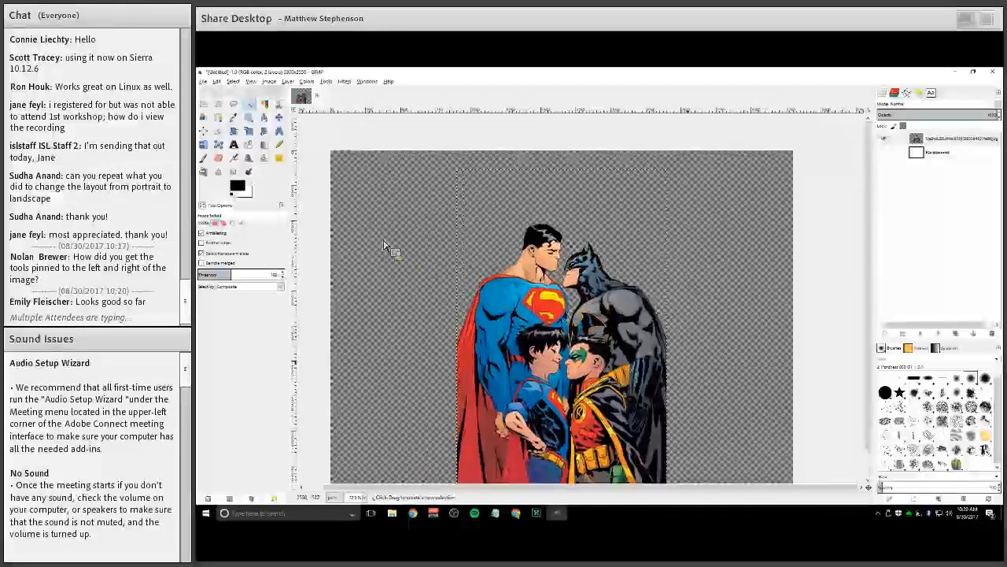
ctrl+scroll(567, 437, down, 1)
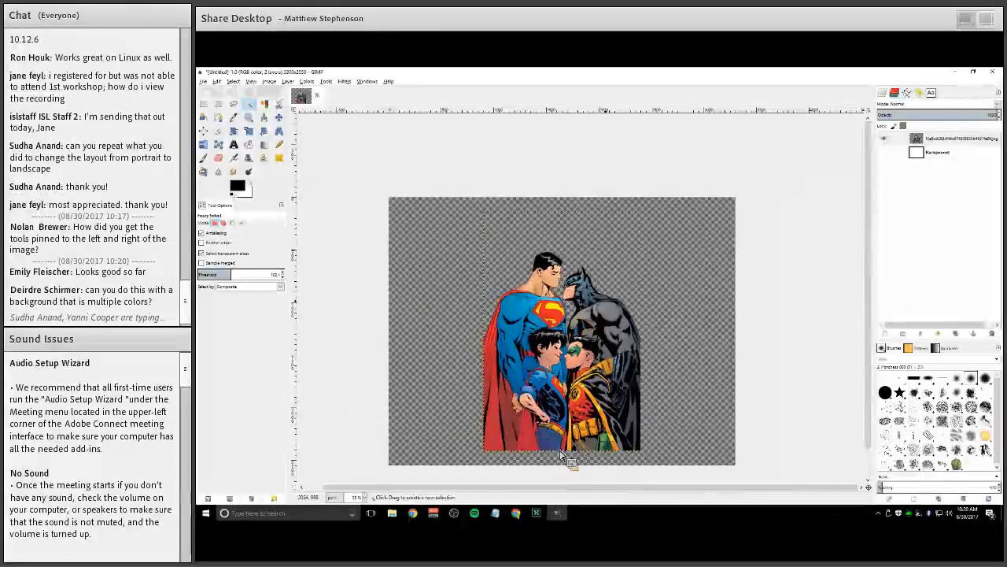
click(204, 82)
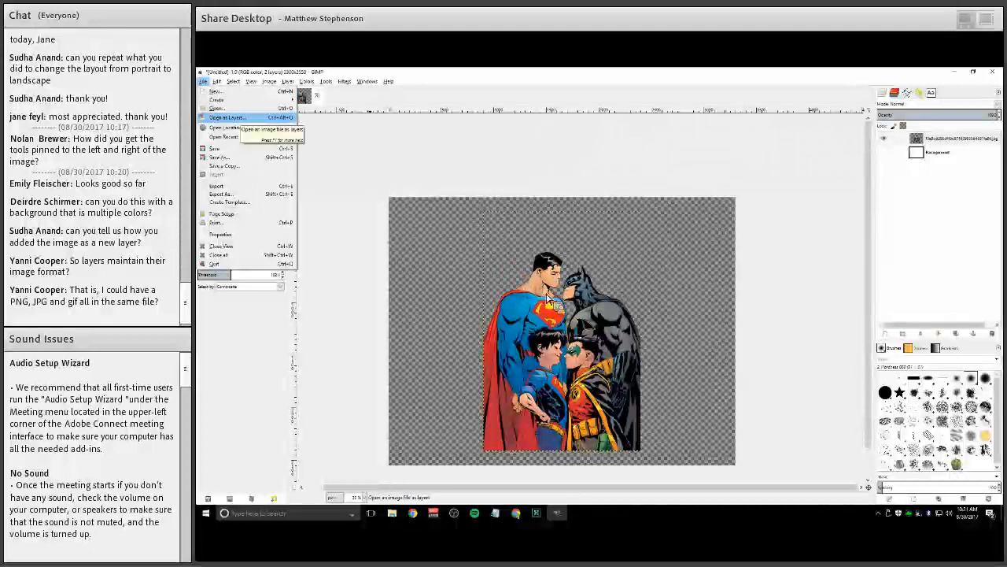
click(228, 117)
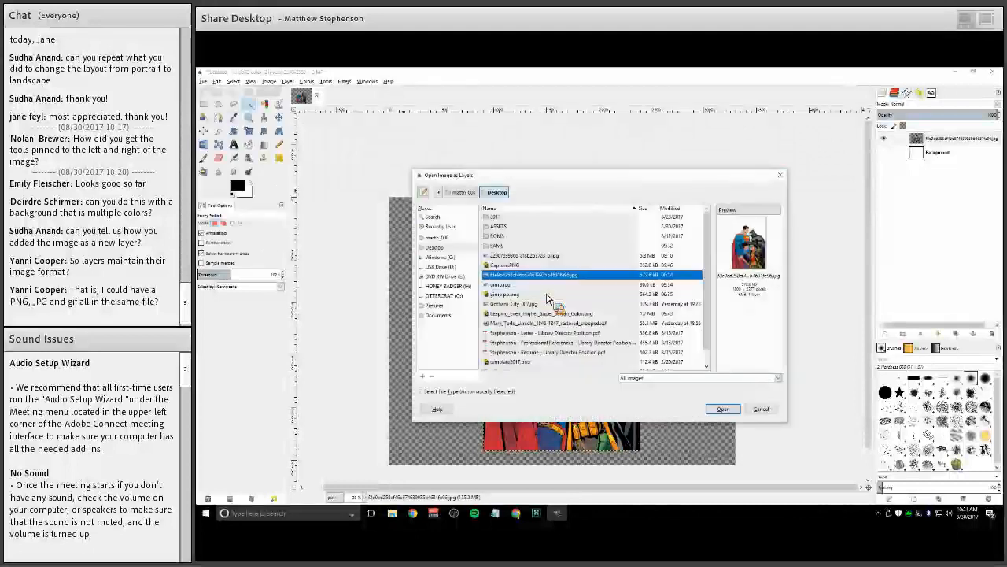
key(Down)
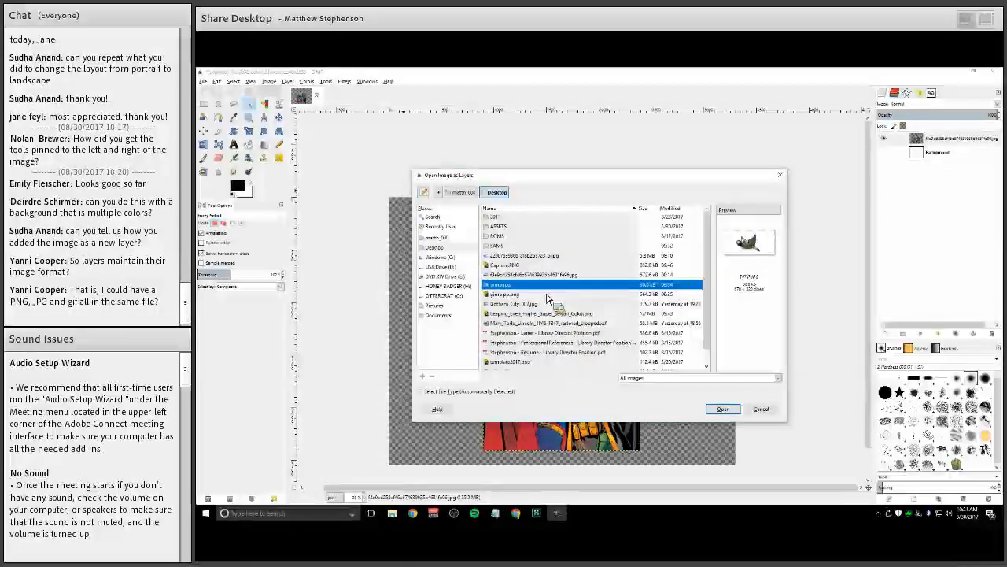
key(Down)
key(Down)
key(Down)
key(Down)
key(Down)
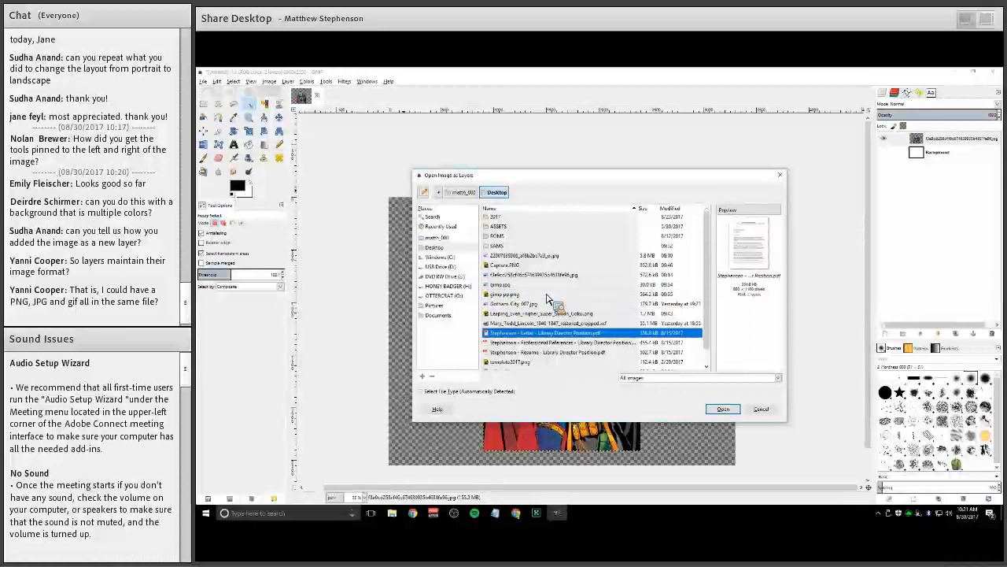
key(Down)
key(Down)
key(Down)
key(Down)
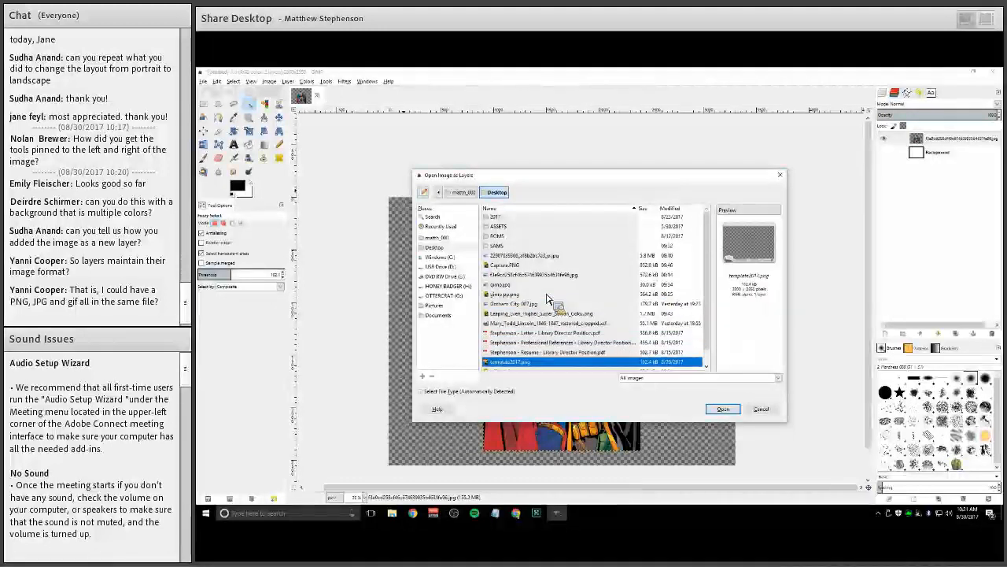
key(Down)
key(Up)
key(Up)
key(Up)
key(Up)
key(Up)
key(Up)
key(Up)
key(Up)
key(Up)
key(Up)
key(Up)
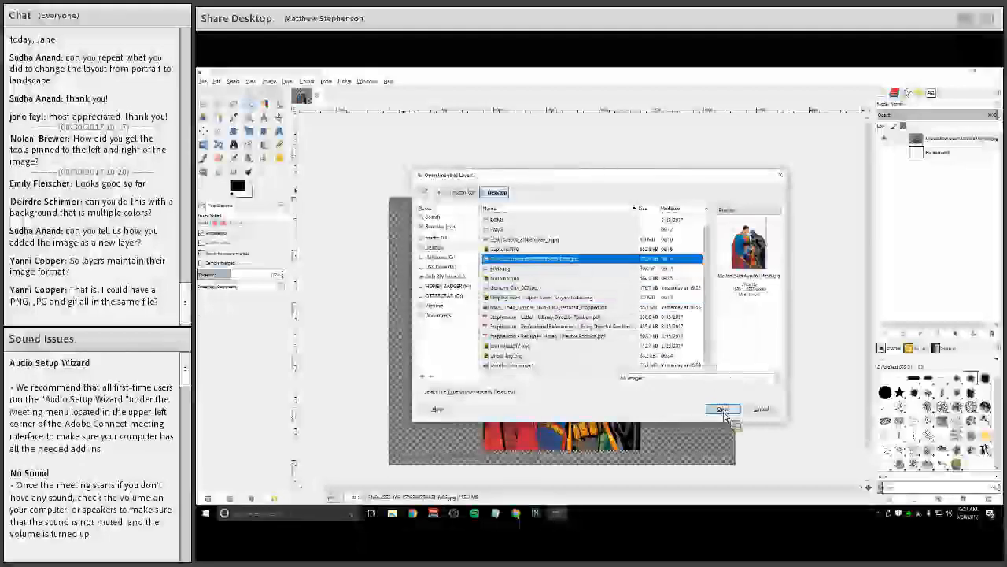
key(Up)
key(Up)
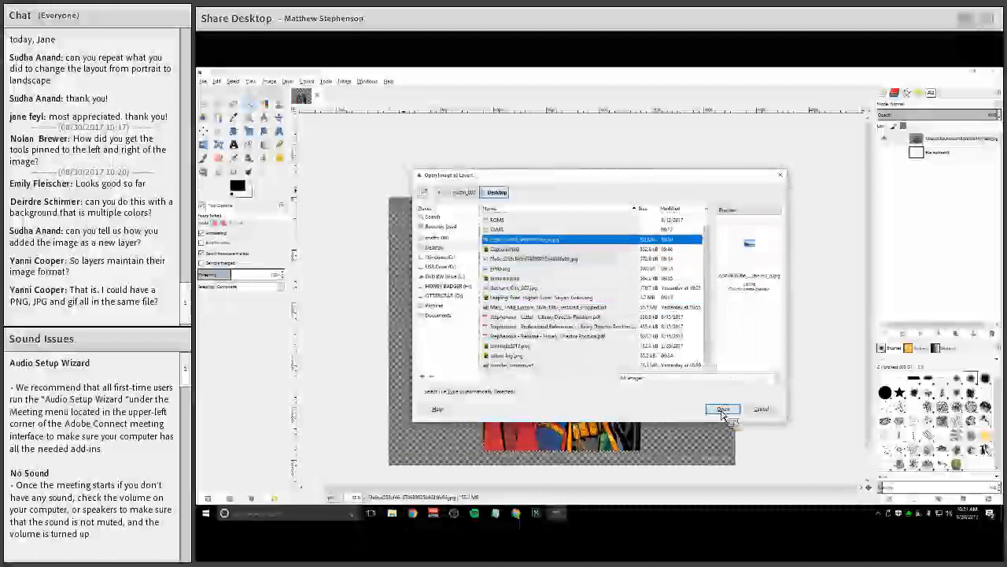
click(722, 410)
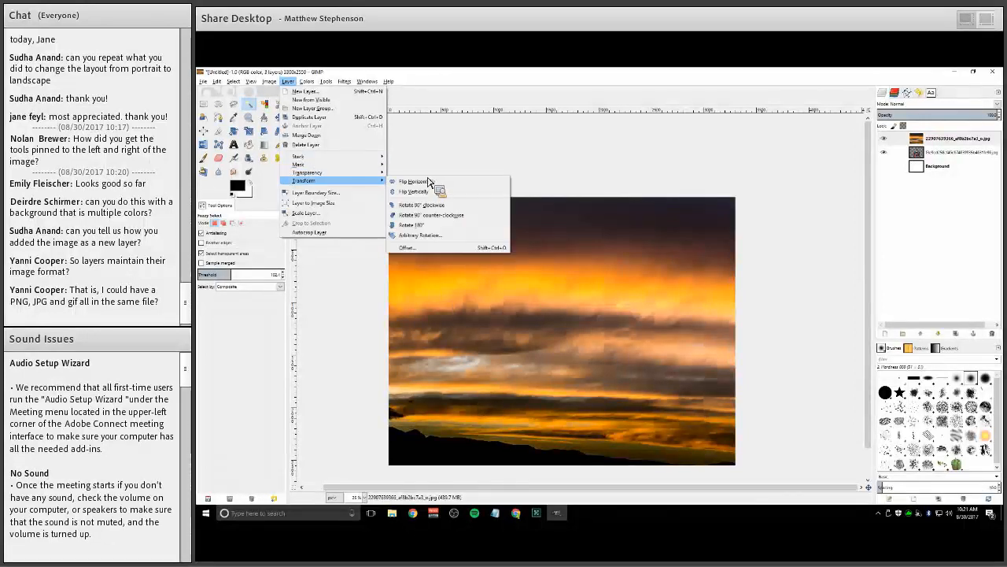
mouse_move(308, 172)
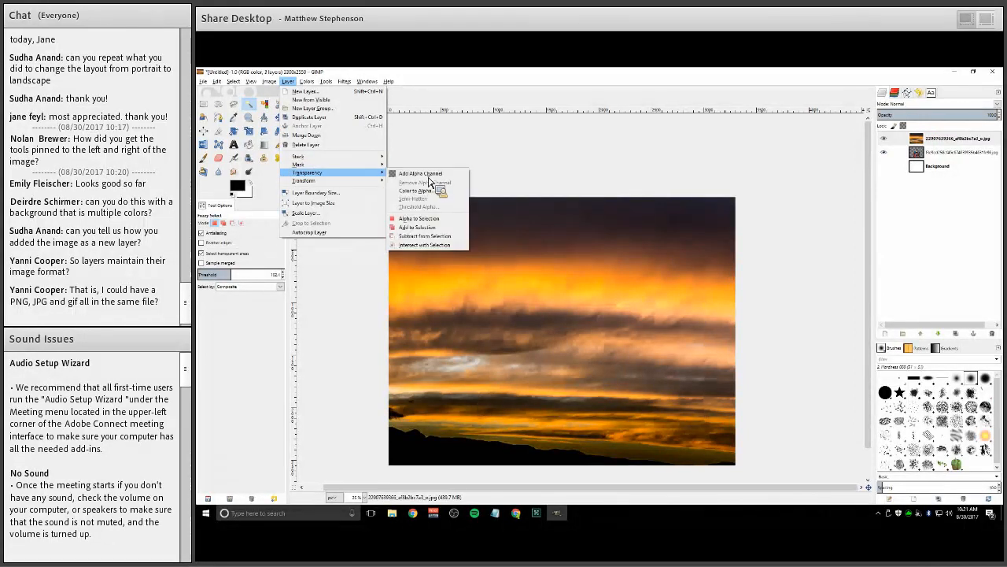
click(331, 84)
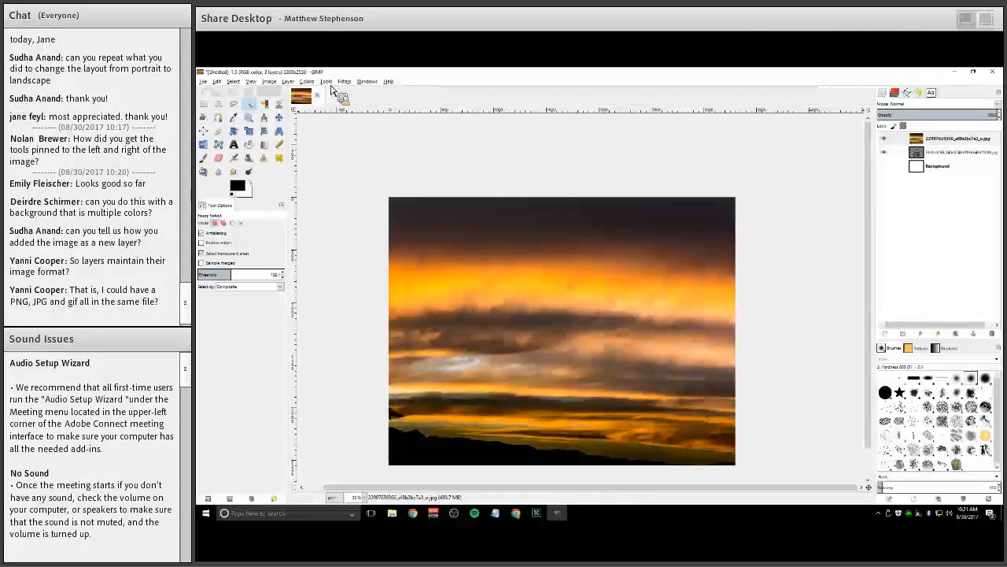
click(331, 88)
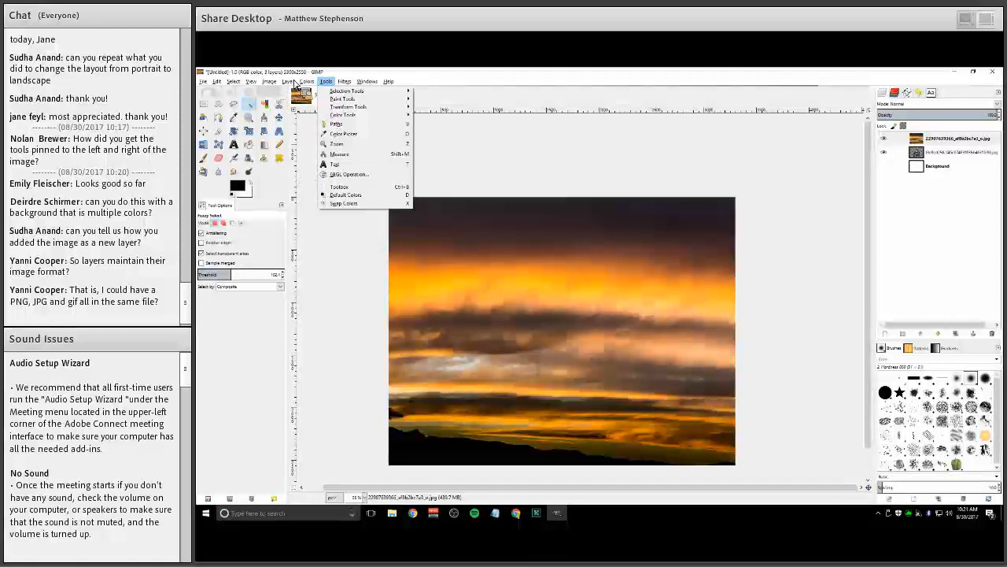
mouse_move(306, 82)
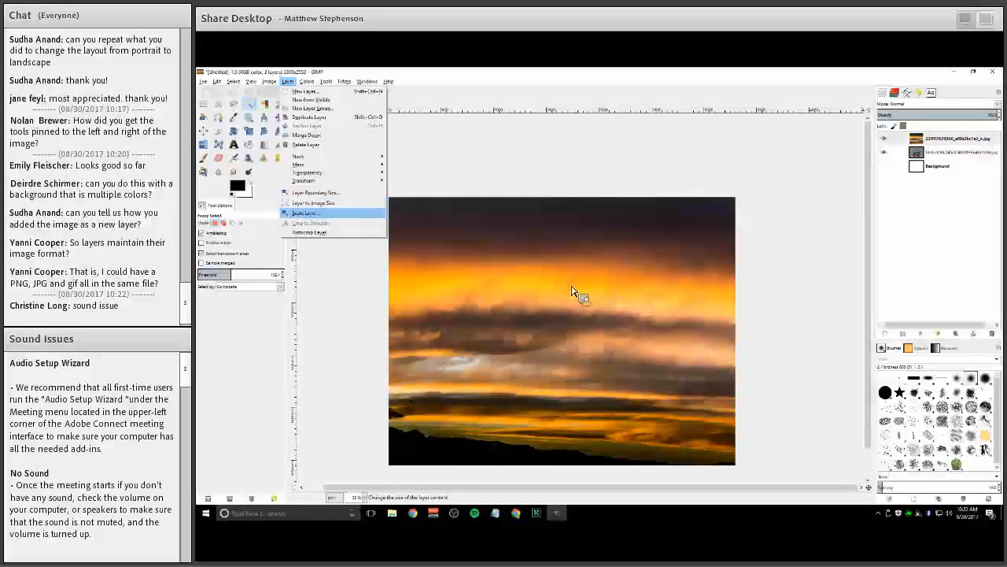
Scale the sunset layer to a height of 2550 pixels with its aspect ratio kept
click(306, 213)
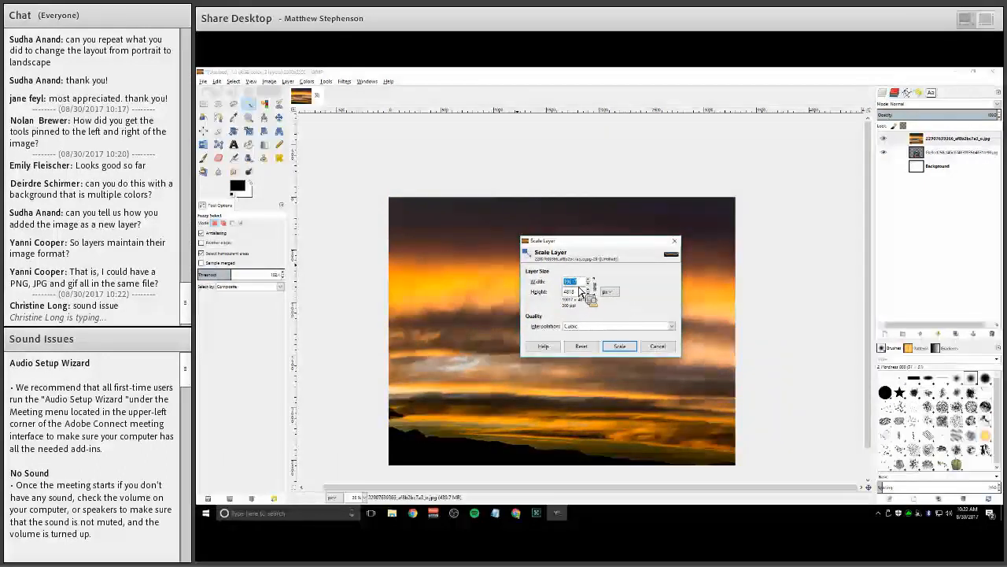
click(608, 293)
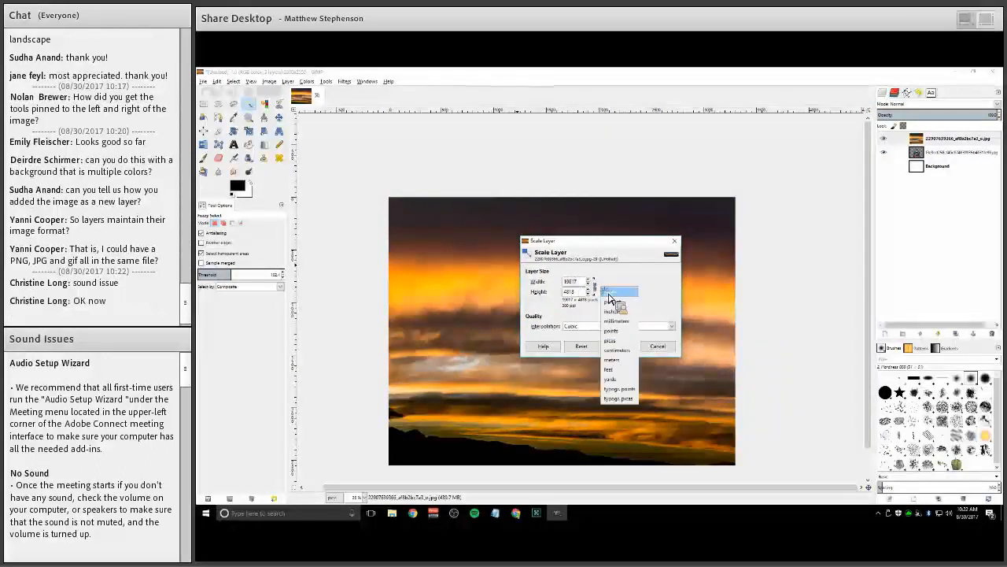
click(611, 303)
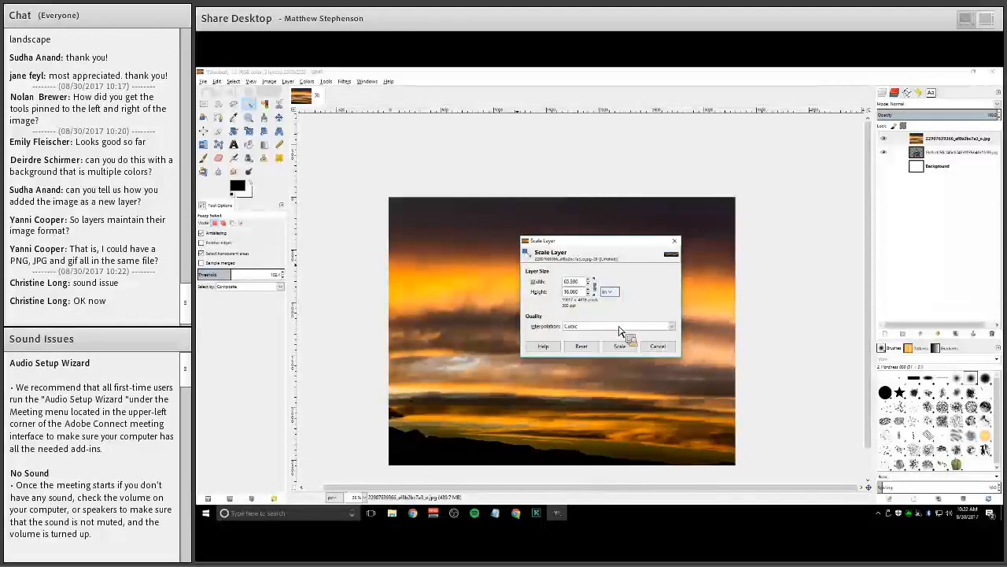
click(610, 292)
click(614, 272)
double_click(569, 292)
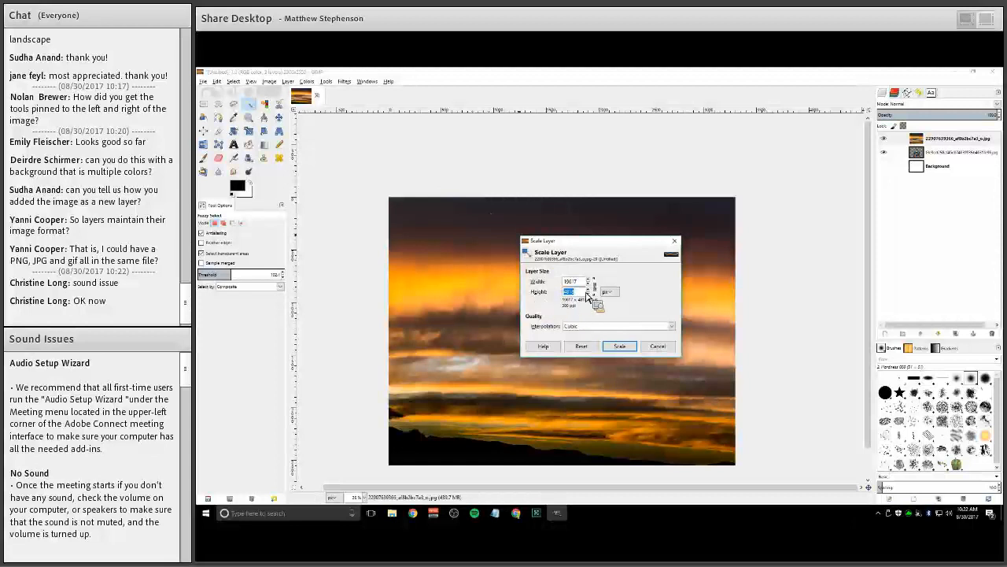
text(2500)
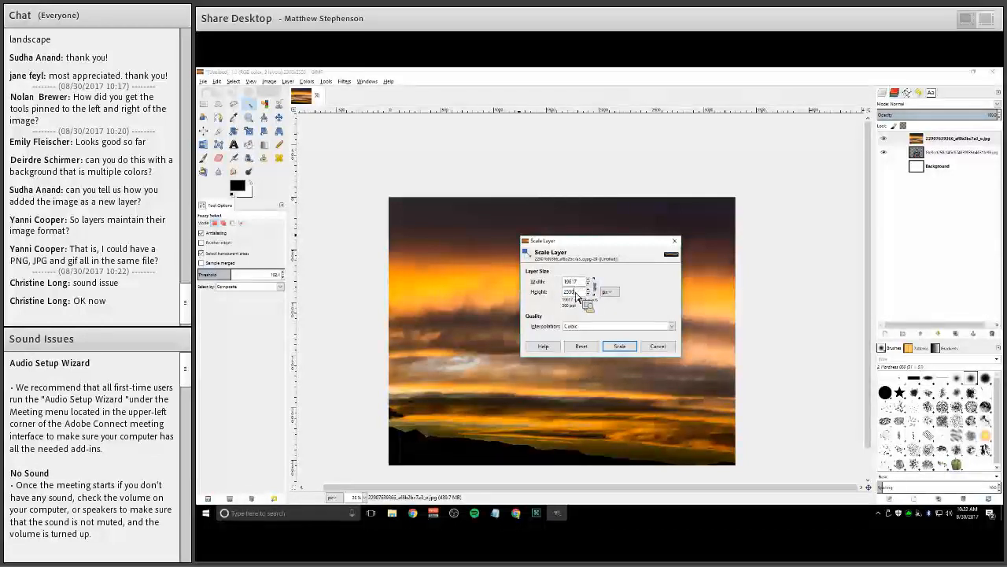
click(564, 280)
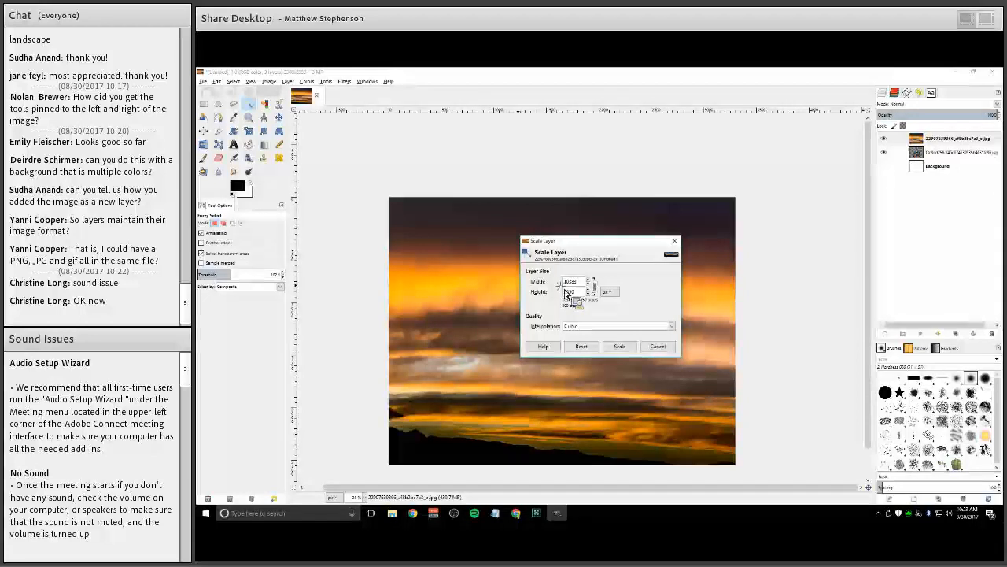
double_click(573, 291)
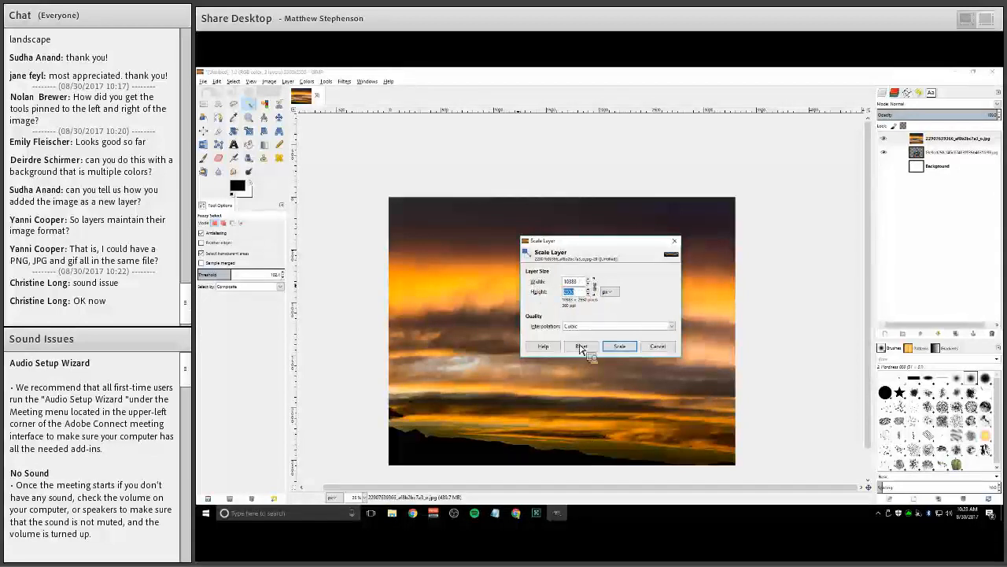
text(4000)
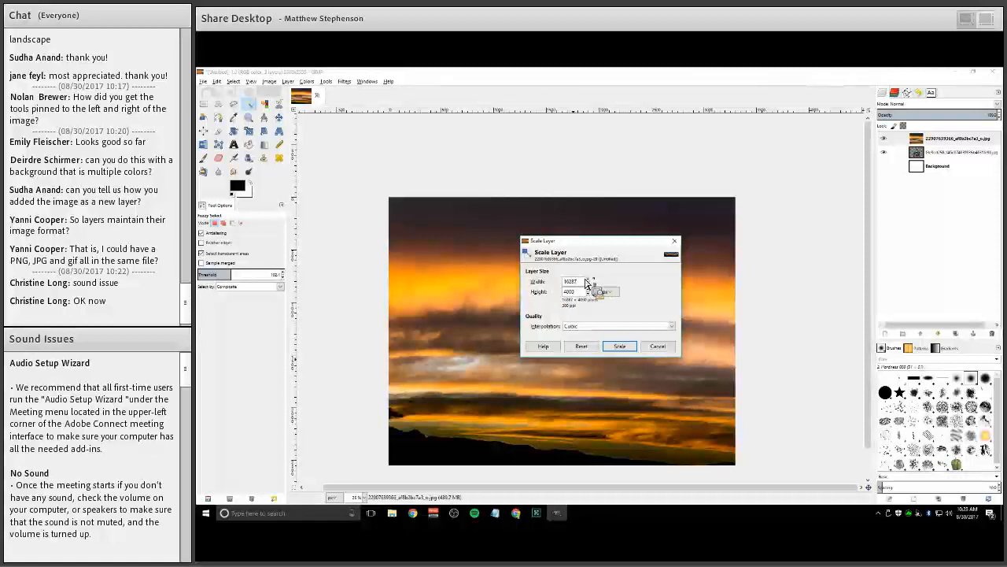
key(Tab)
text(2550)
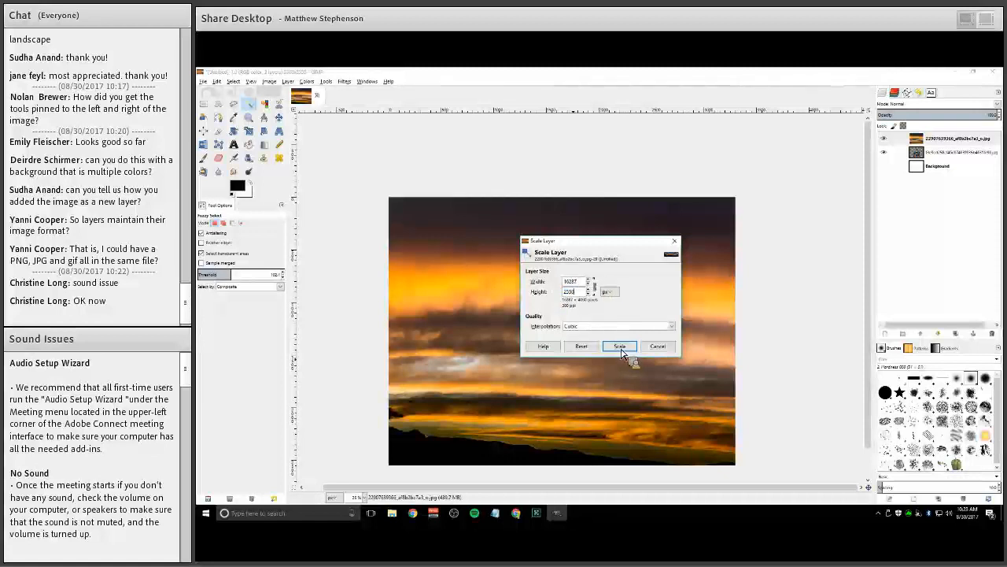
key(Return)
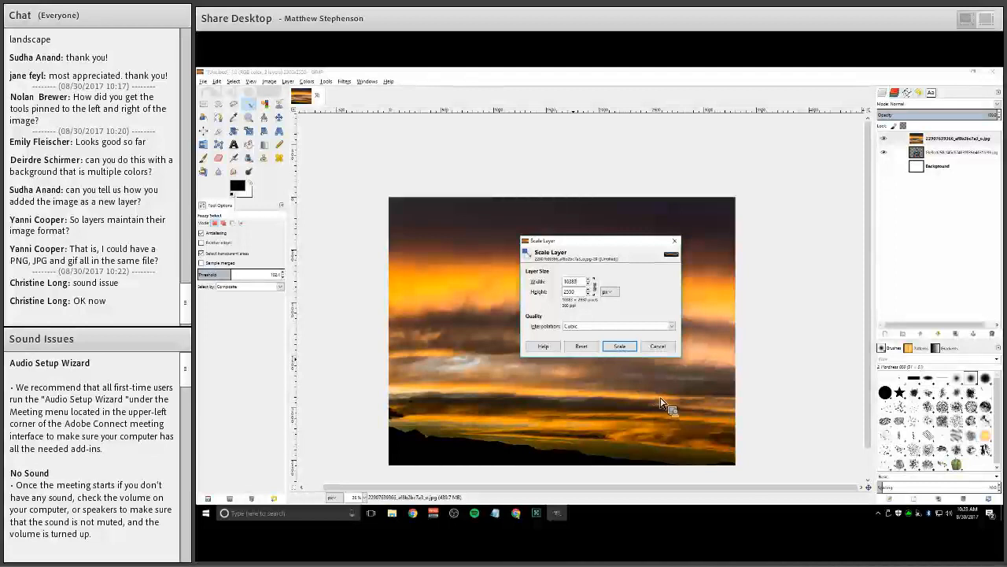
key(Return)
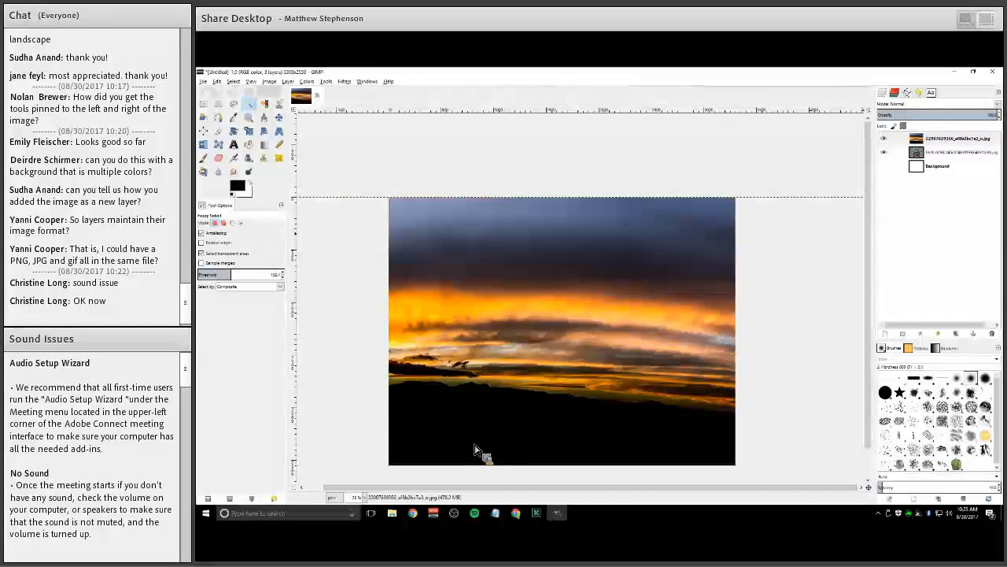
Switch to the Move tool and shift the sunset layer upward on the canvas
scroll(593, 358, down, 1)
scroll(592, 358, down, 2)
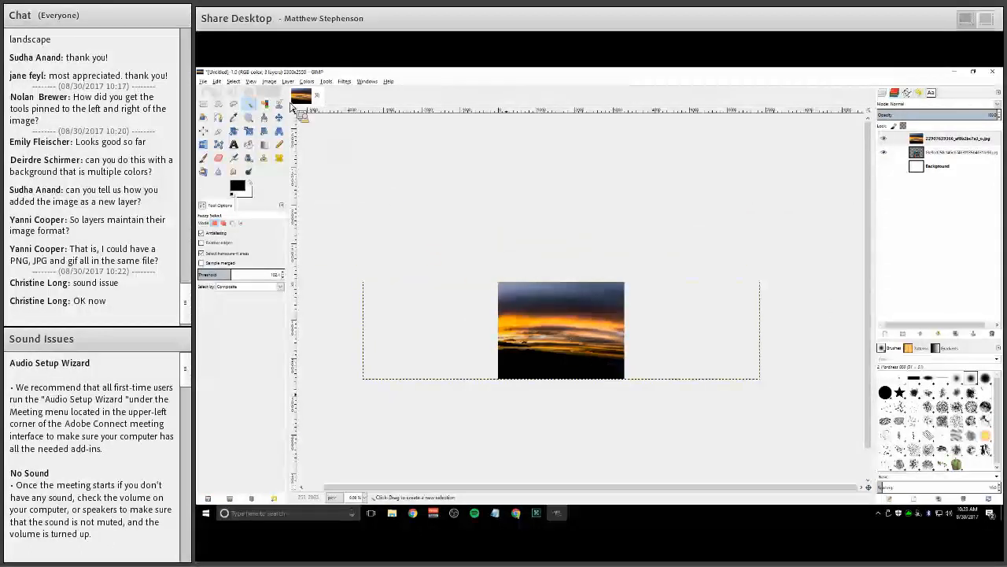
scroll(291, 87, up, 2)
scroll(292, 92, up, 1)
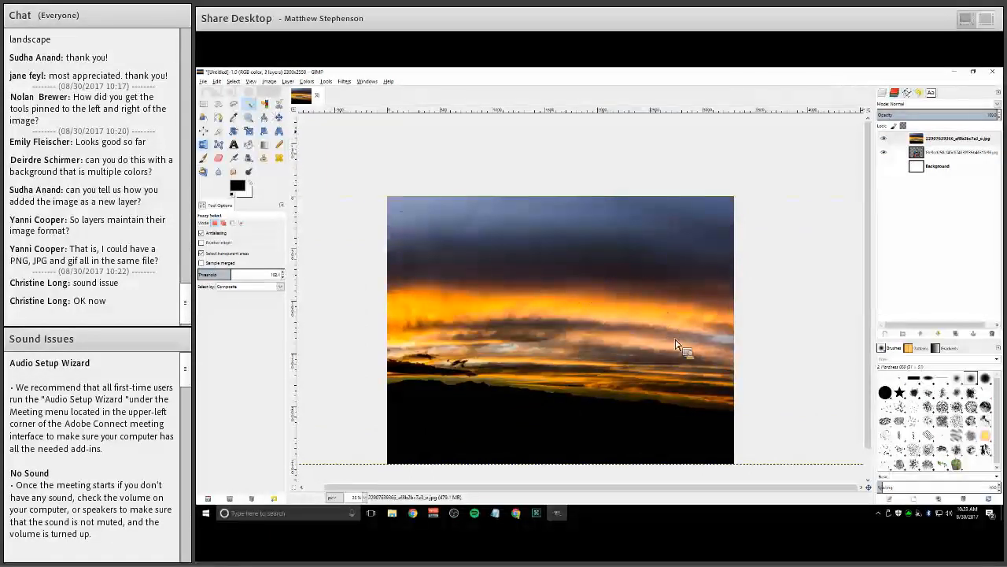
key(m)
drag(711, 279, 635, 365)
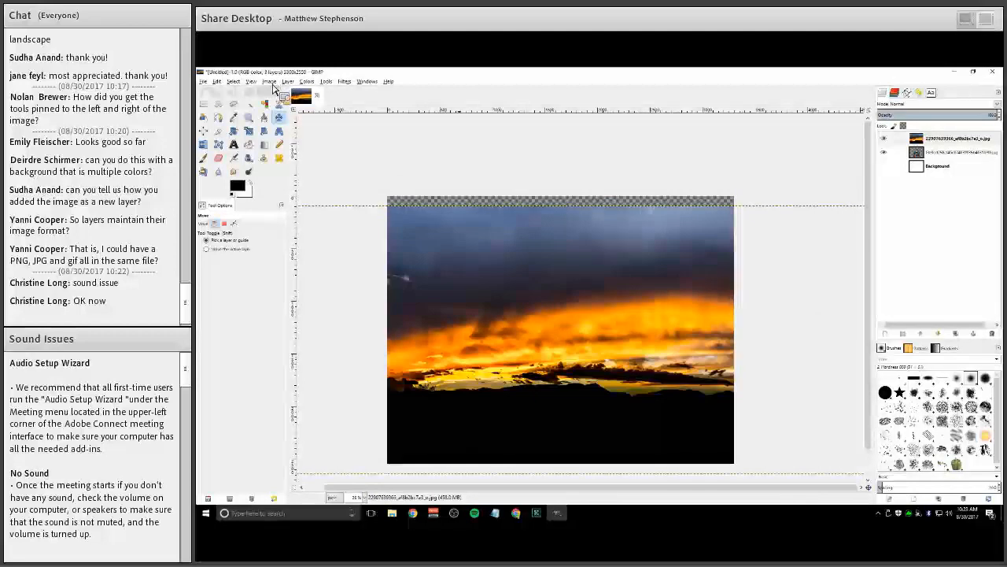
Add a horizontal guide at 0 percent of the image height using New Guide (by Percent)
click(269, 82)
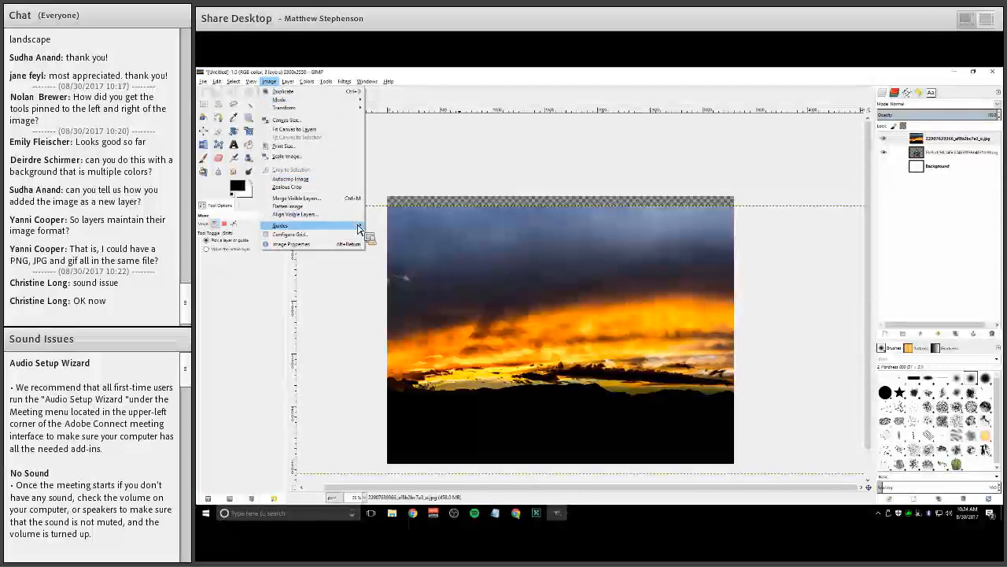
mouse_move(359, 226)
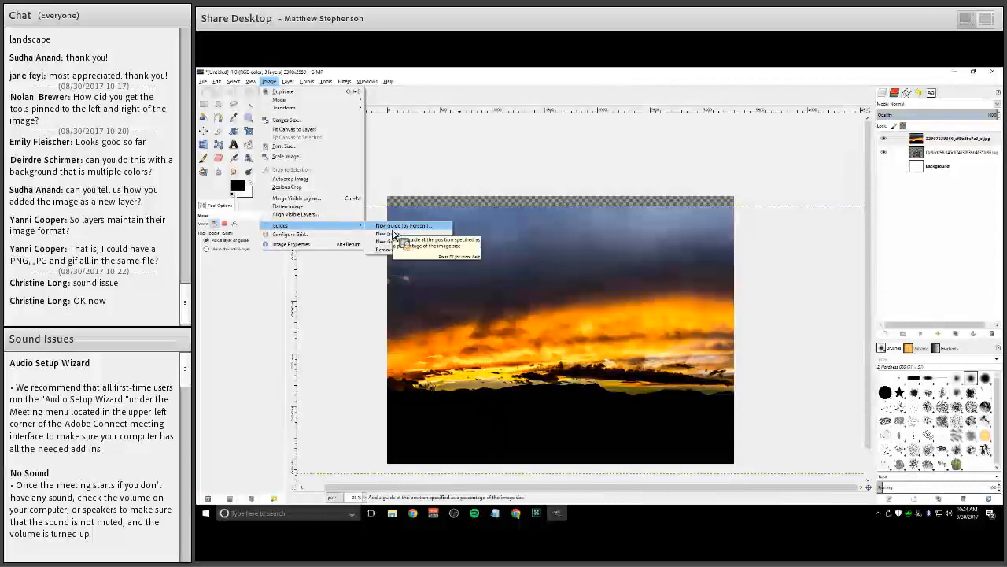
click(394, 228)
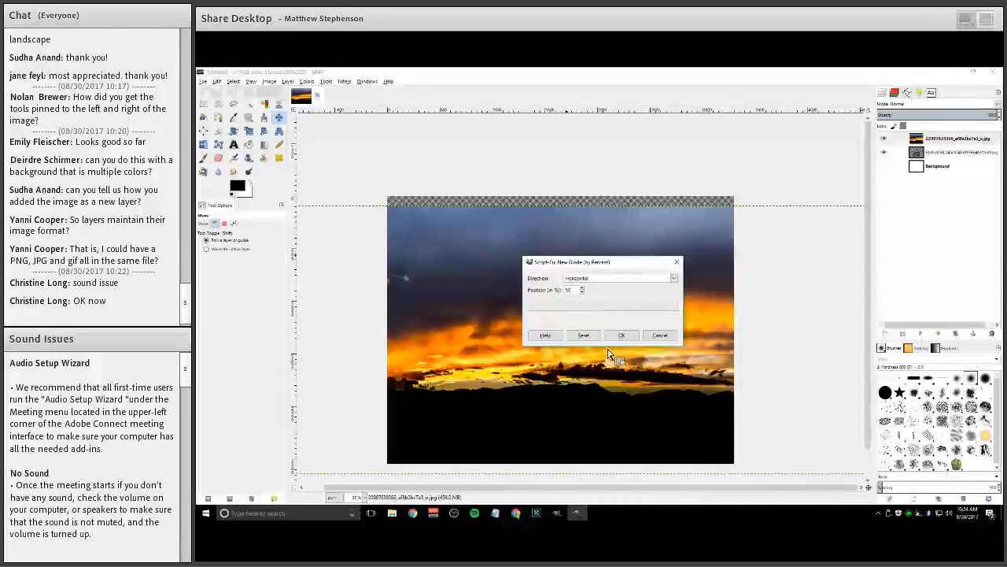
key(Tab)
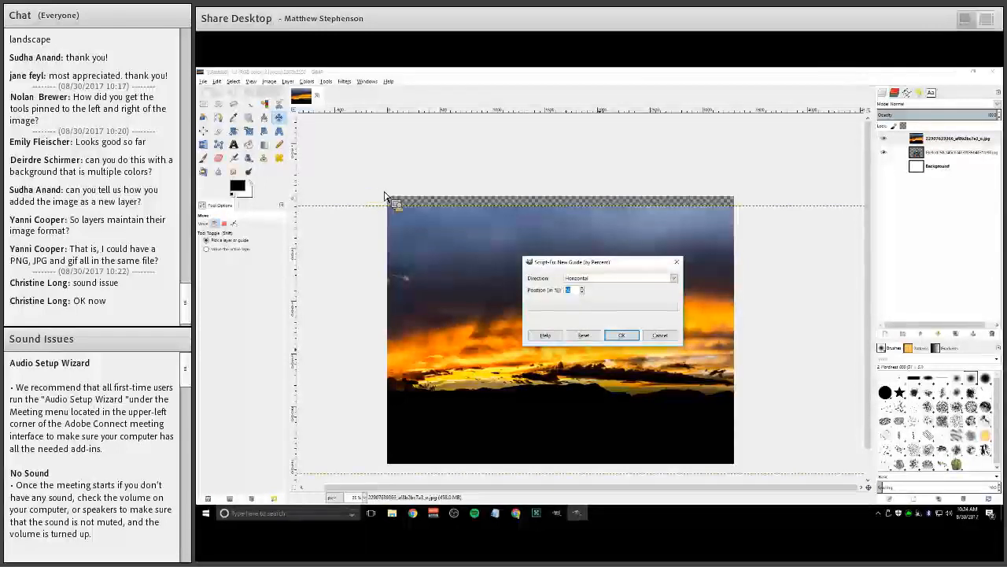
text(0)
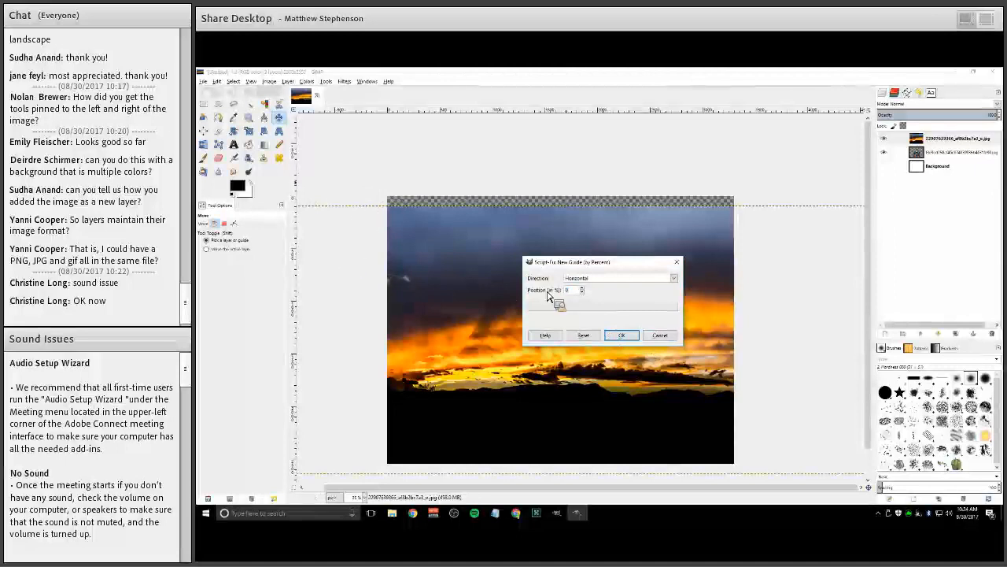
key(Return)
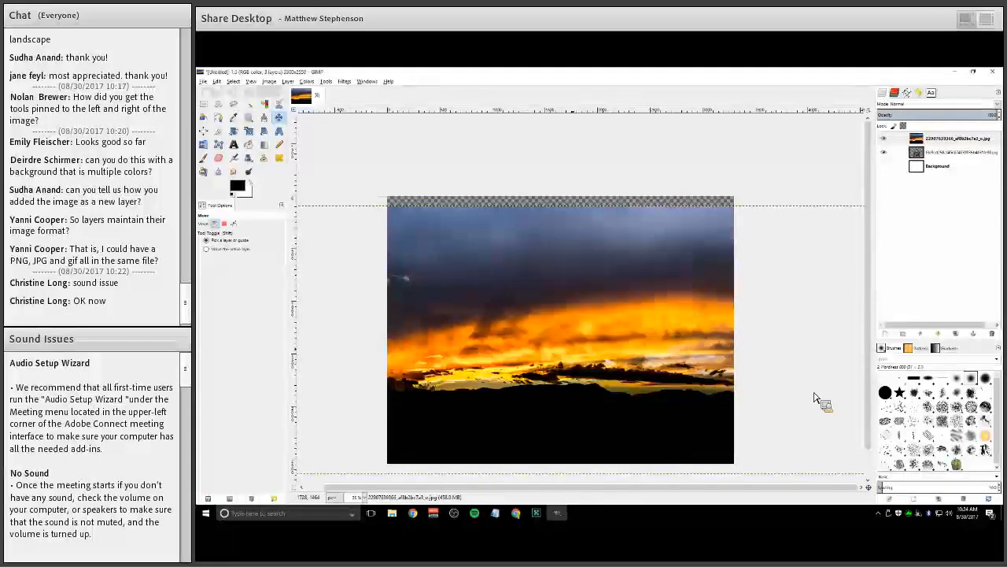
Move the sunset layer so its top edge snaps to the guide at the canvas top
scroll(679, 351, left, 5)
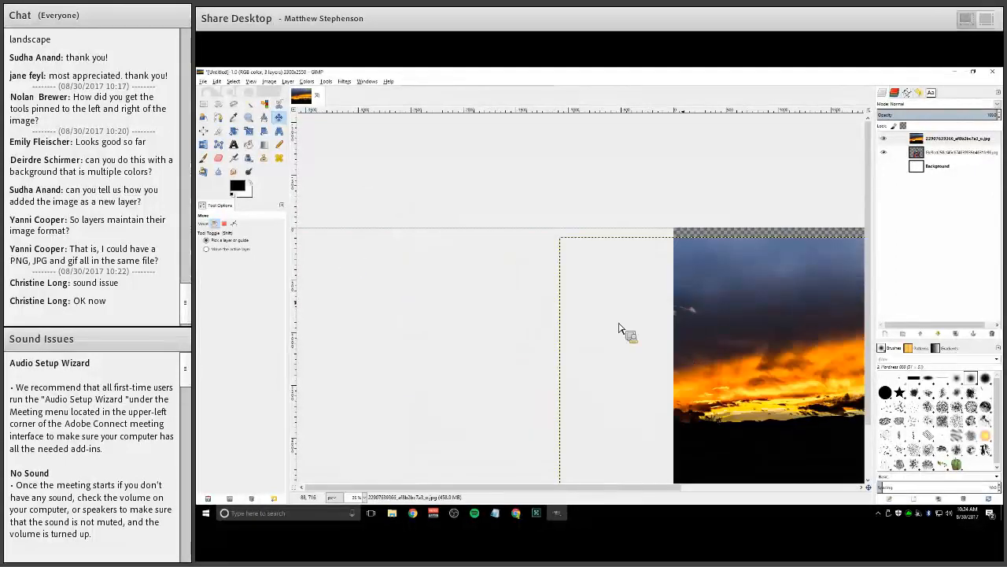
scroll(693, 333, down, 4)
scroll(603, 292, down, 2)
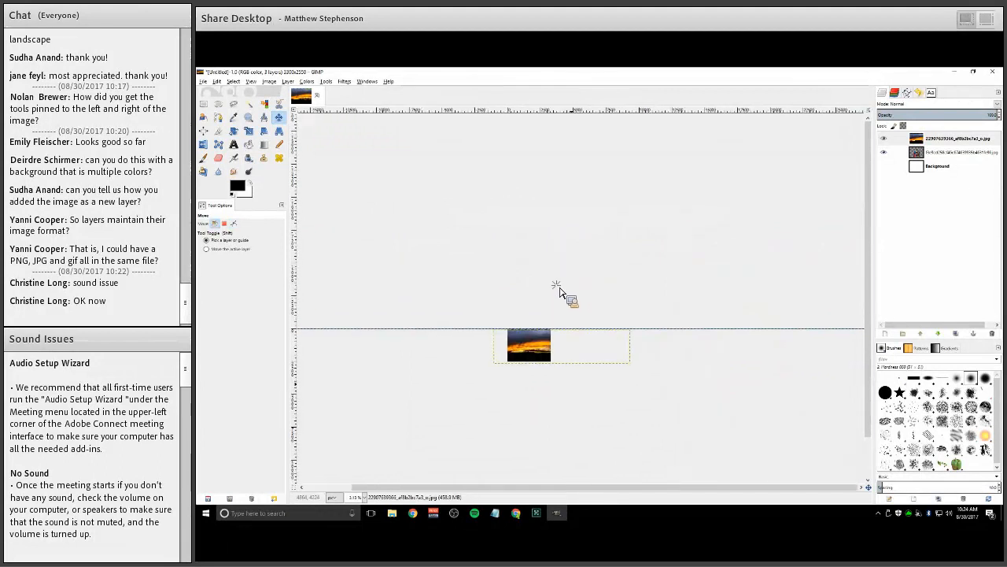
scroll(509, 298, up, 3)
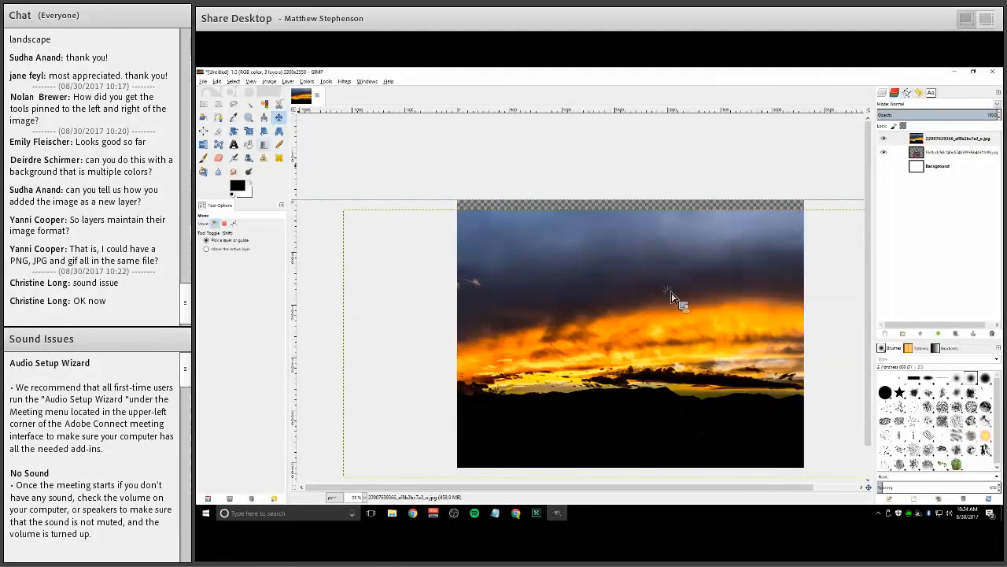
drag(650, 294, 718, 329)
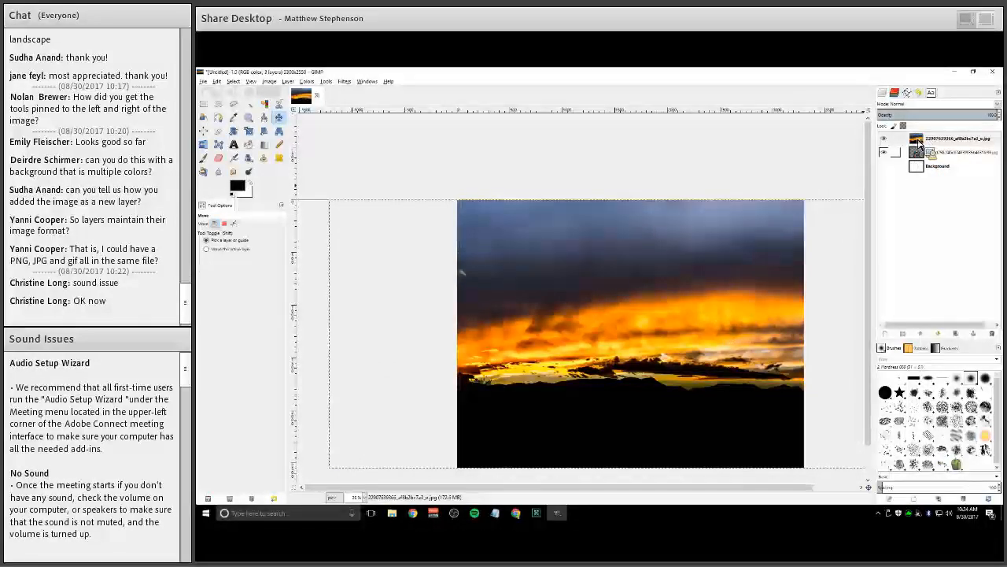
Reorder the layers so the sunset layer sits below the comic figures layer
drag(939, 146, 944, 172)
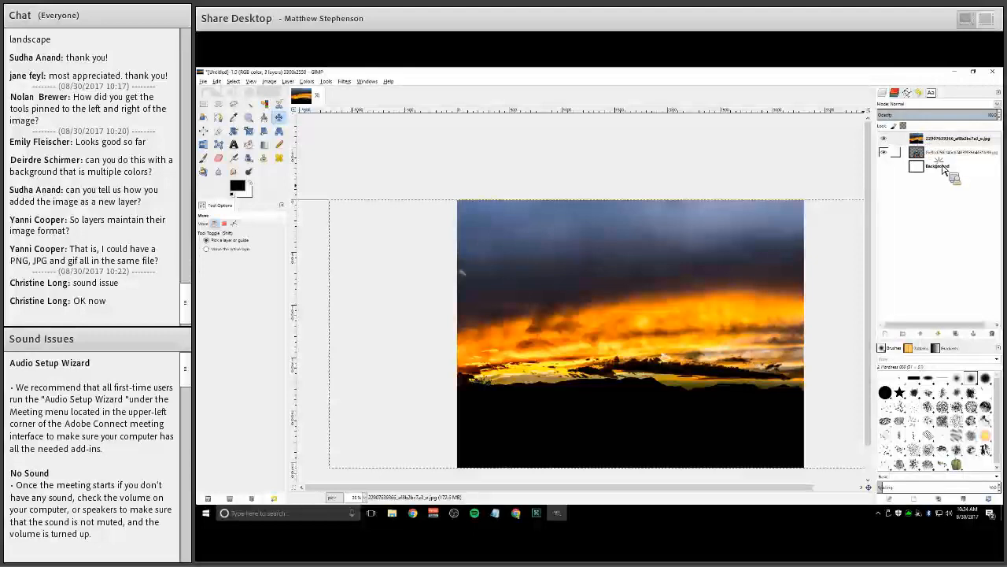
click(946, 142)
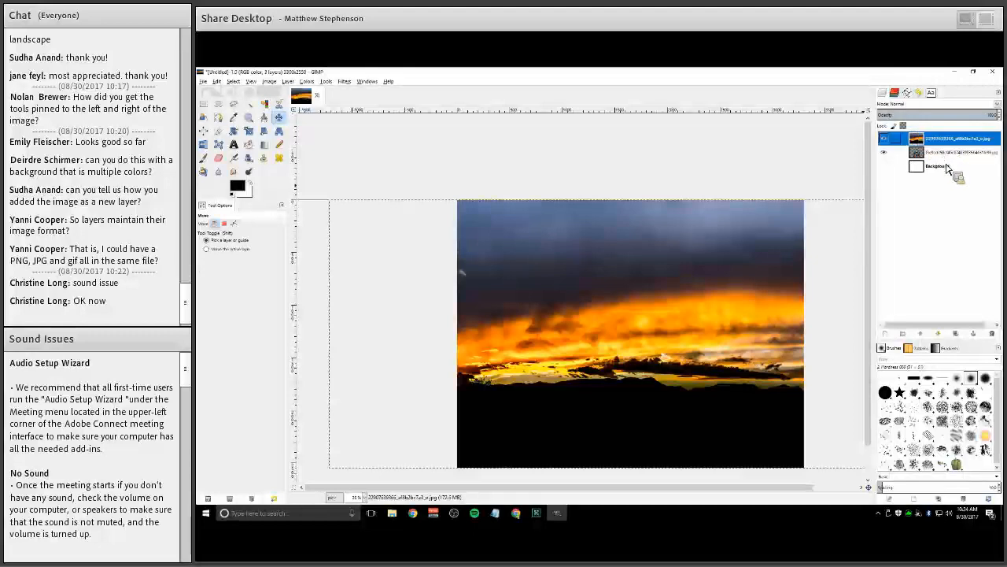
drag(948, 171, 832, 352)
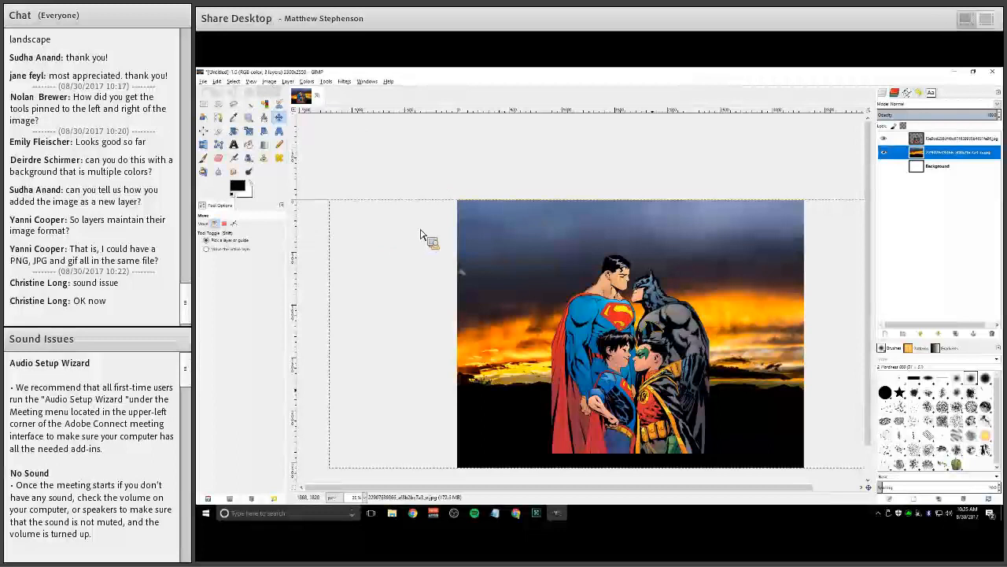
Add a horizontal guide at 100 percent of the image height using New Guide (by Percent)
click(269, 81)
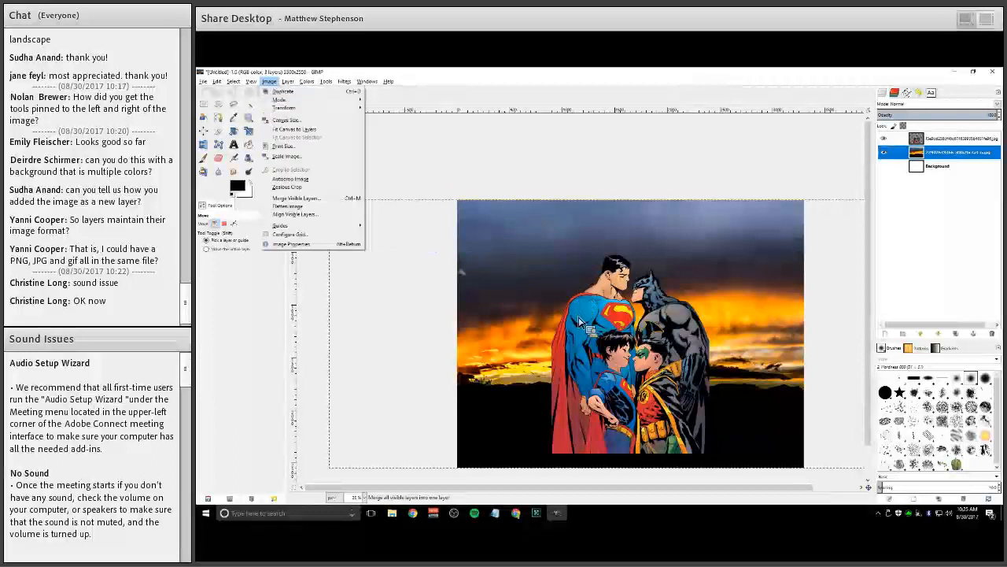
mouse_move(299, 226)
key(Return)
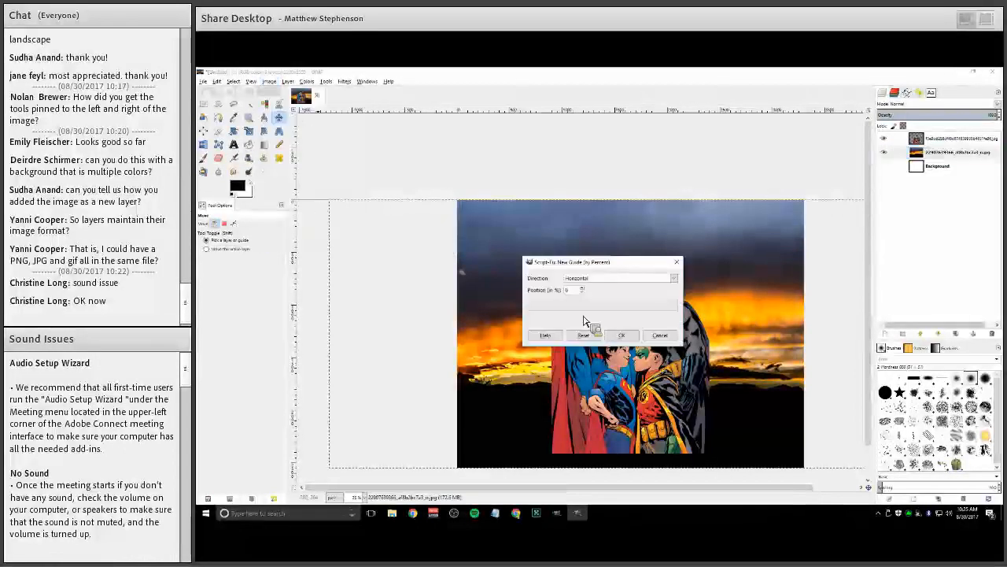
text(1)
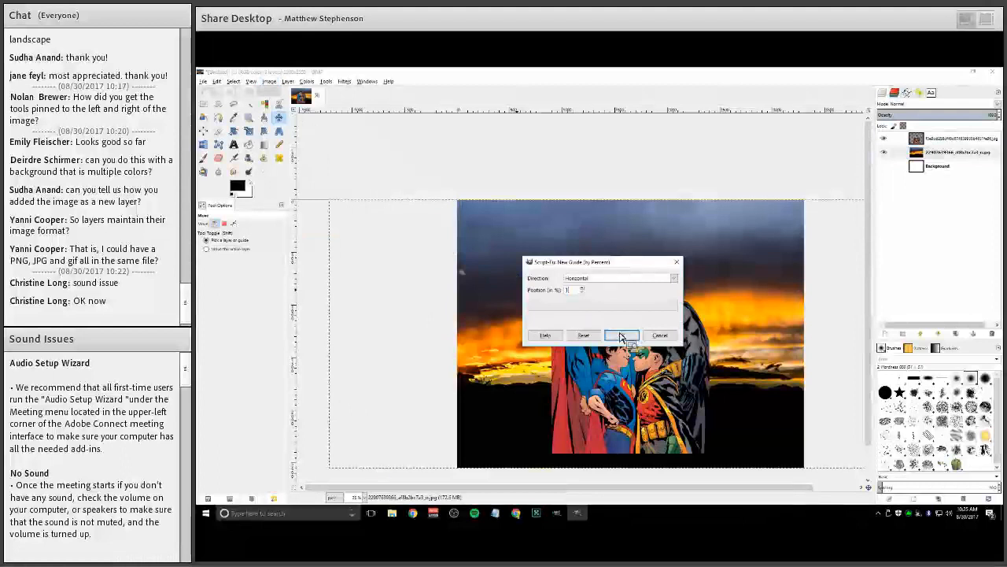
text(00)
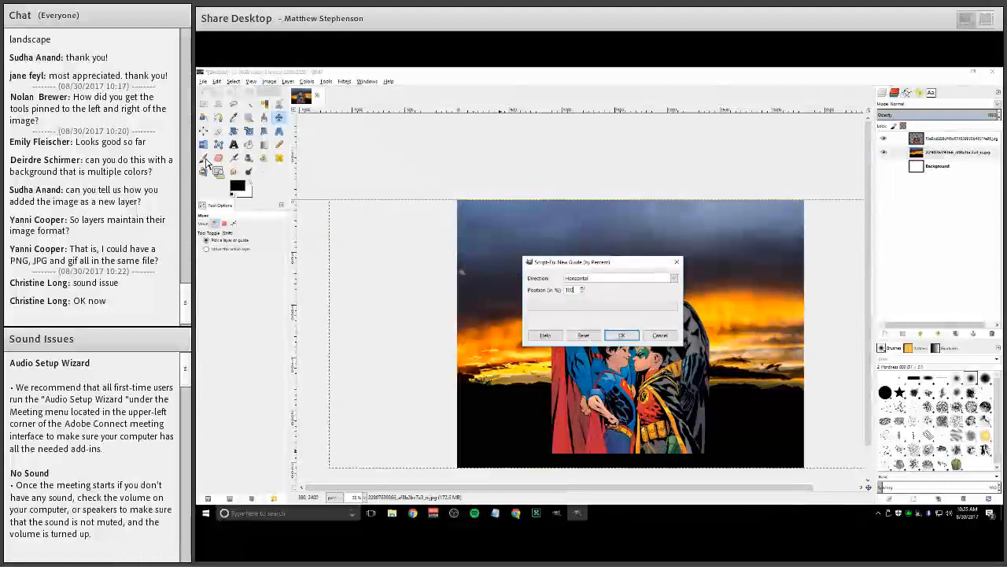
click(664, 339)
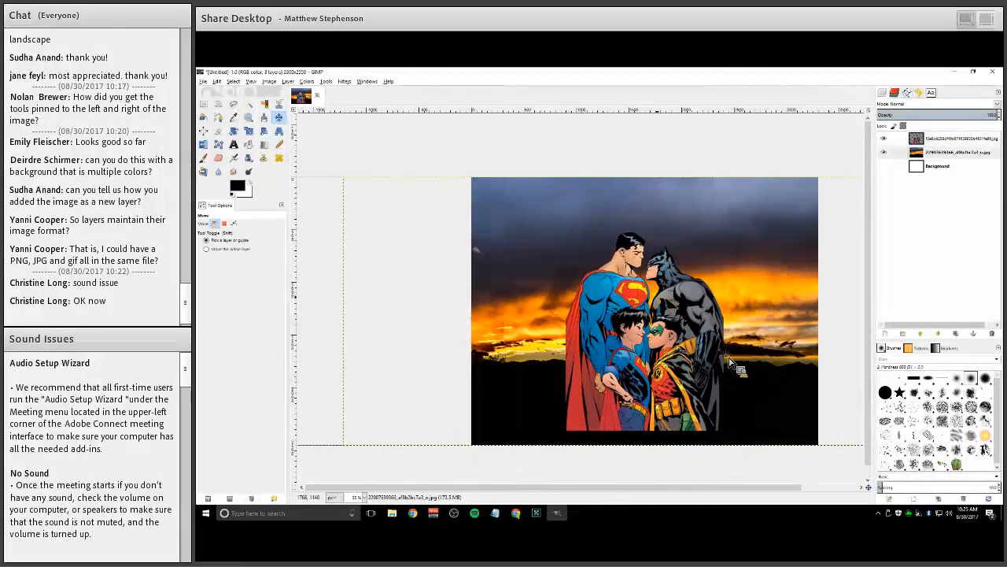
Move the comic figures layer to the left over the sunset background
drag(709, 364, 600, 367)
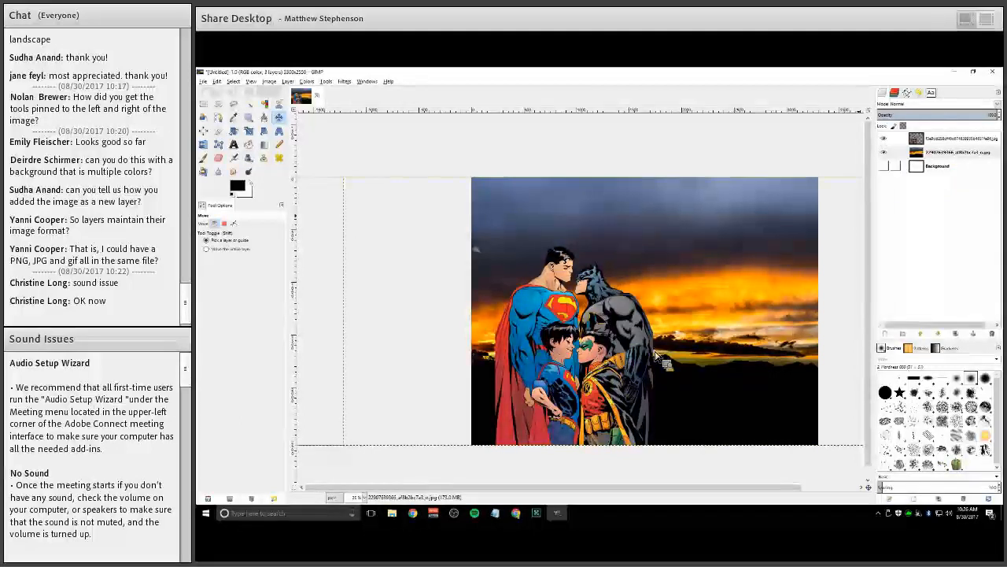
drag(952, 140, 764, 294)
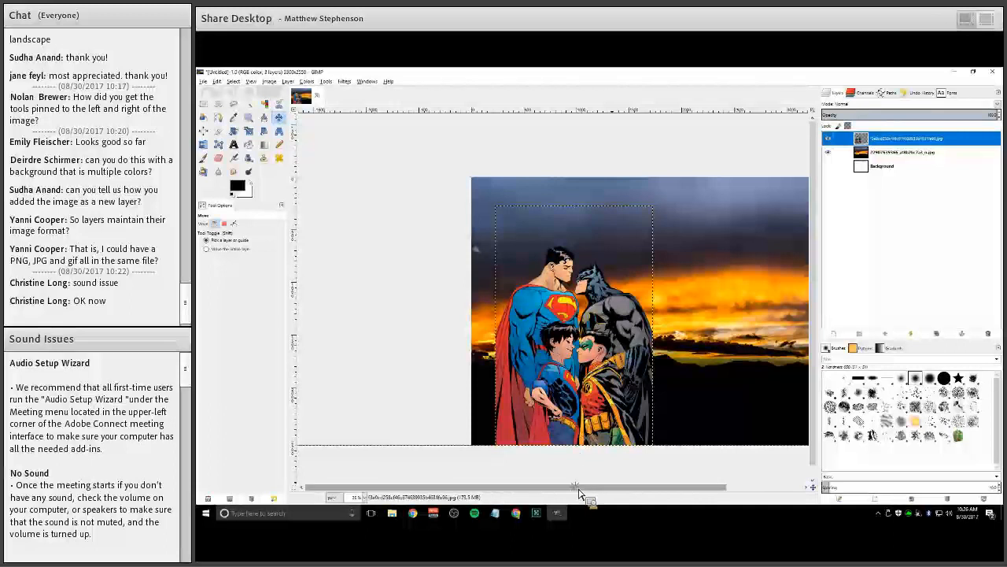
drag(581, 487, 558, 492)
scroll(580, 397, up, 1)
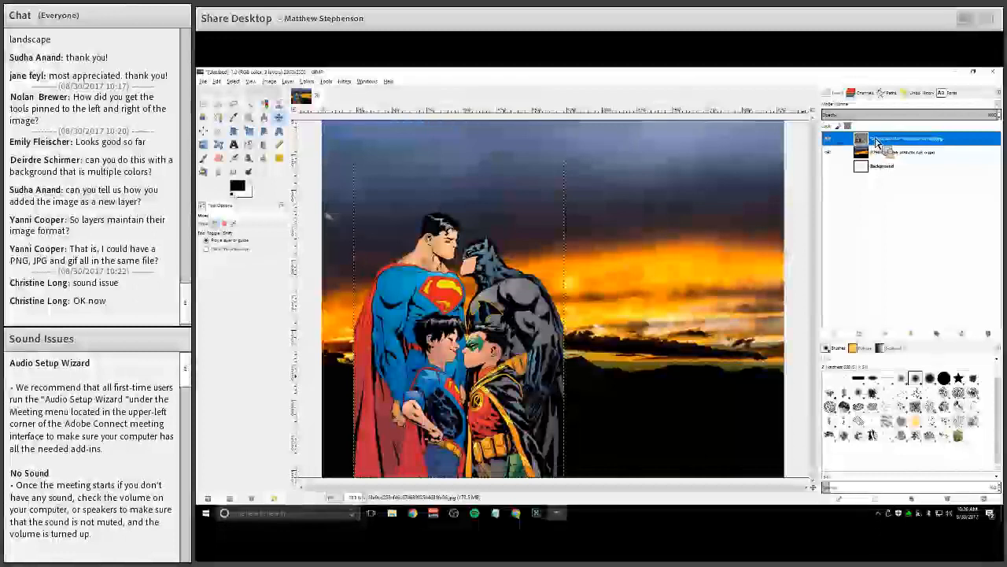
Duplicate the comic figures layer, keeping the copy aligned with the original, and select the copy
right_click(877, 143)
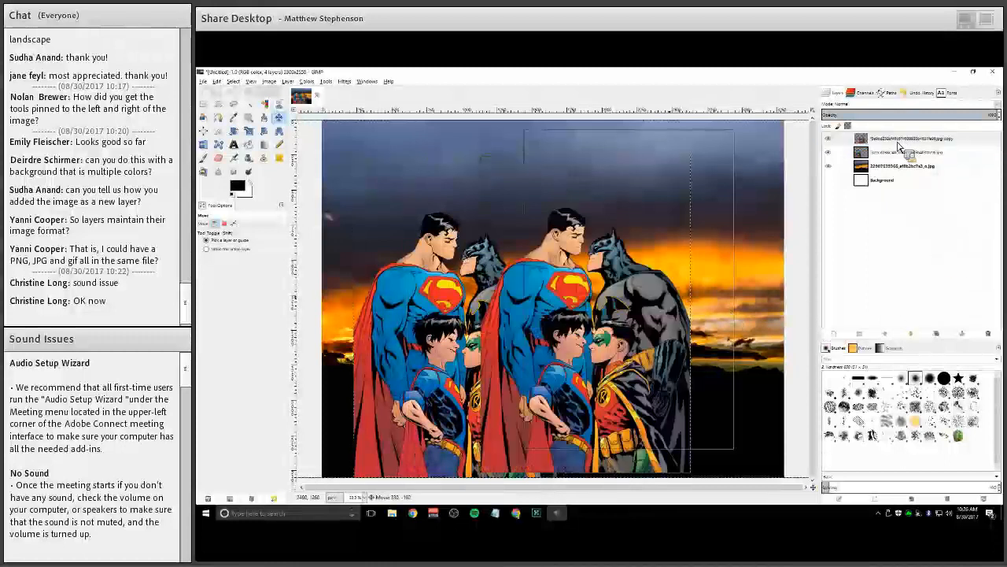
key(ctrl+z)
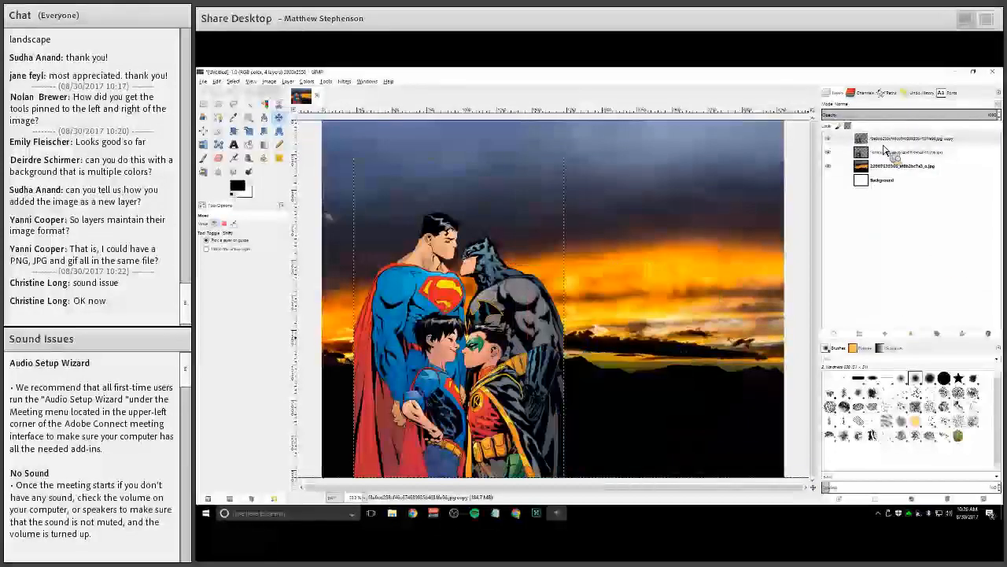
click(866, 139)
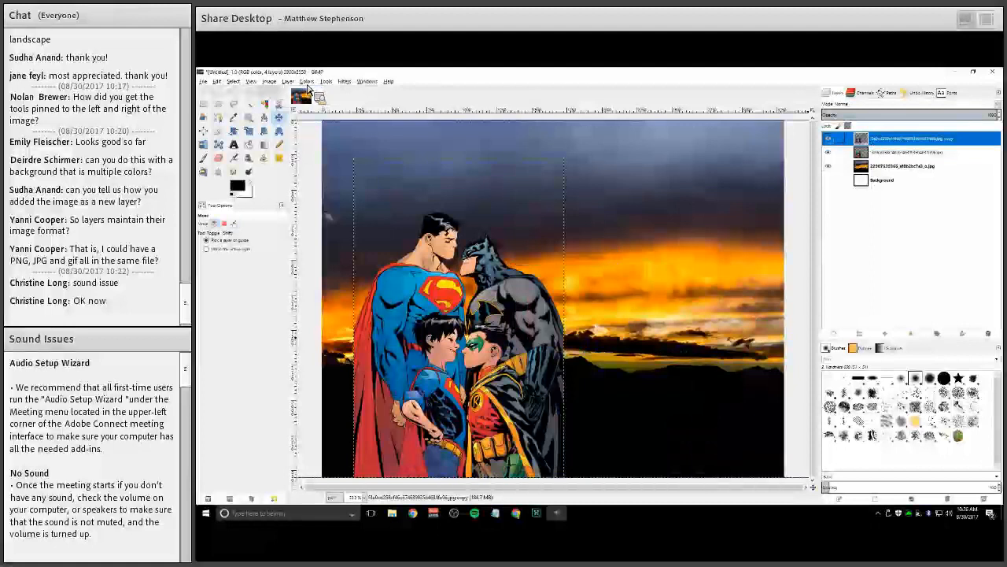
Desaturate the copy layer using the Luminosity shade option
click(307, 81)
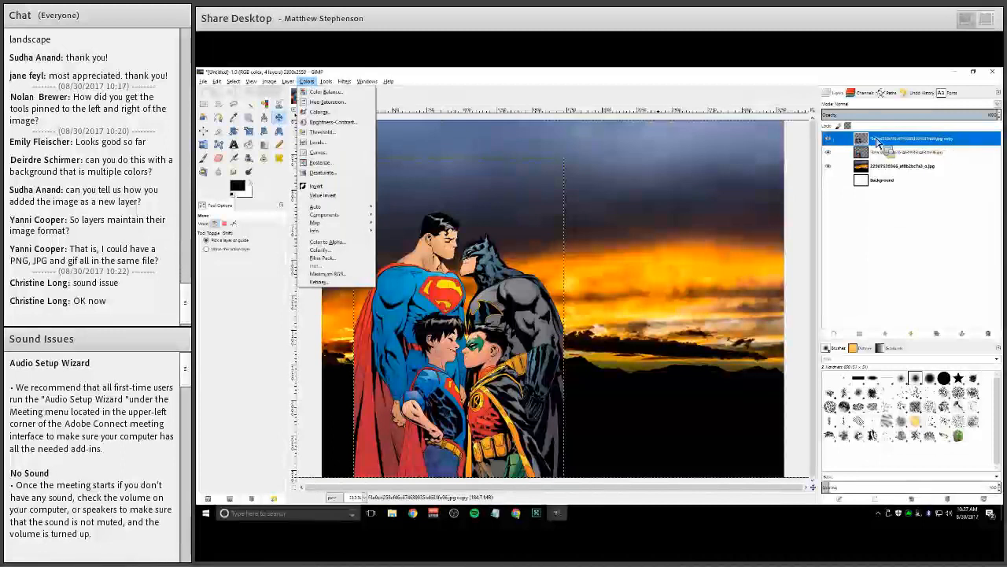
click(945, 150)
mouse_move(944, 149)
mouse_down()
mouse_move(932, 150)
mouse_move(953, 146)
mouse_move(954, 133)
mouse_move(952, 150)
mouse_up()
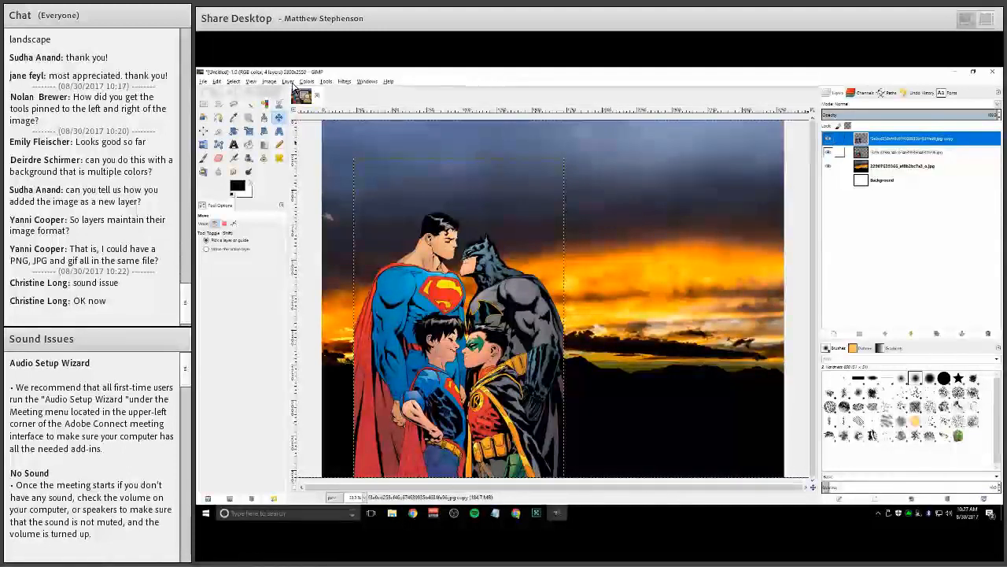
click(290, 81)
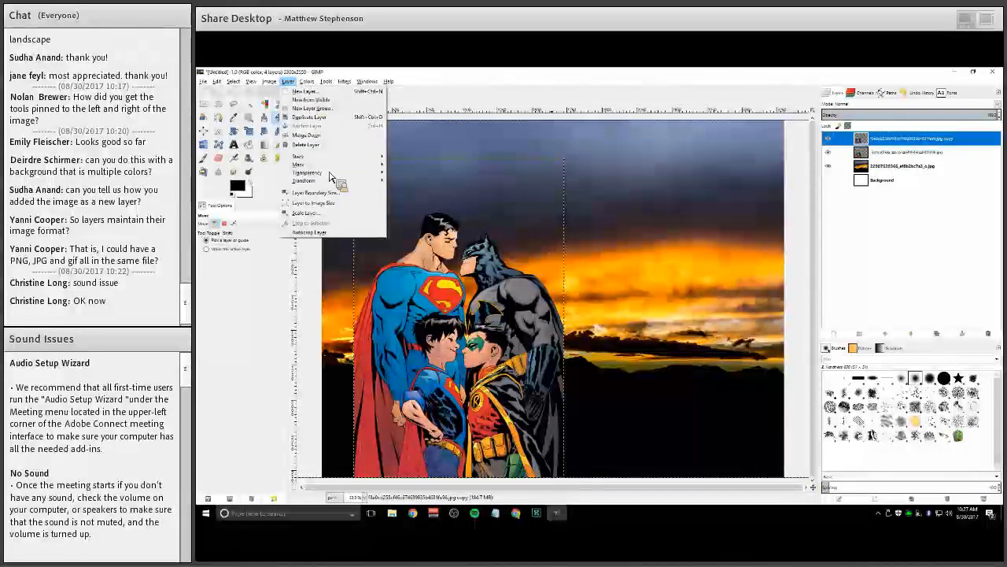
mouse_move(307, 82)
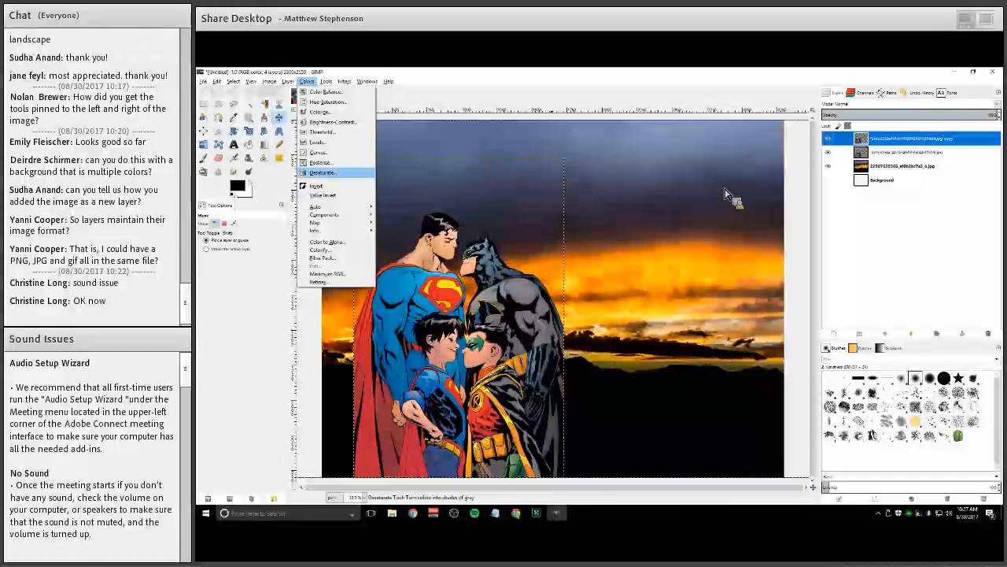
key(Return)
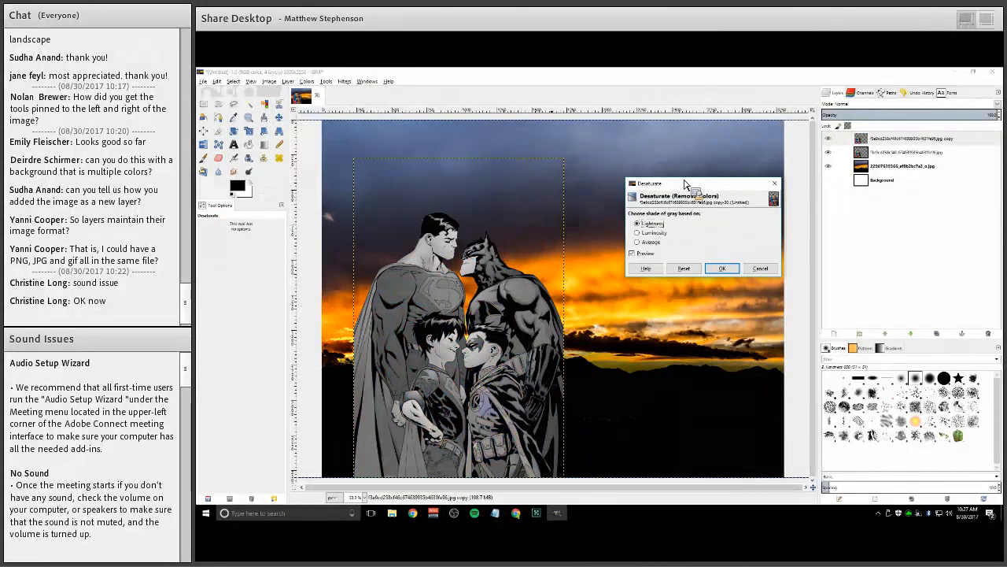
click(642, 233)
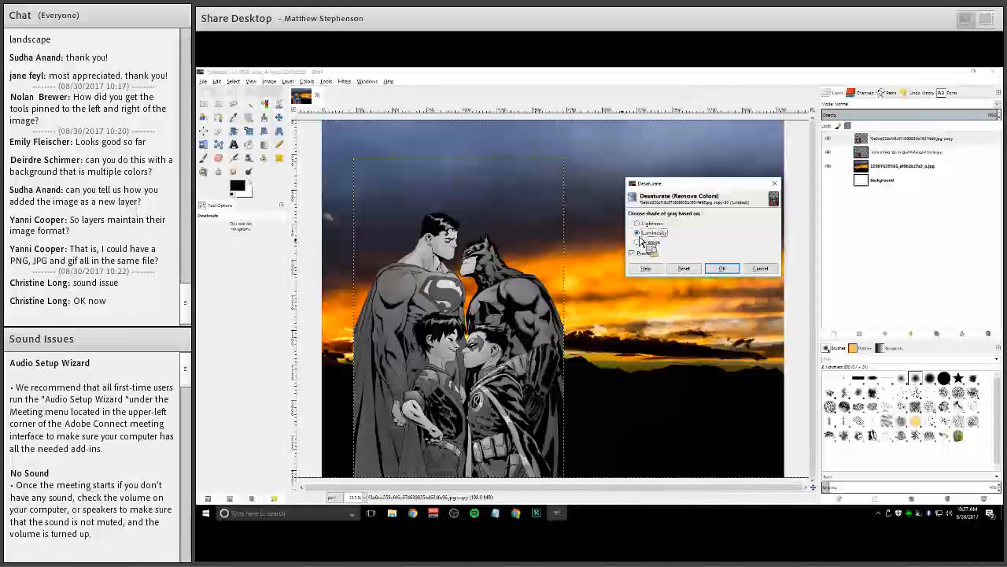
click(639, 224)
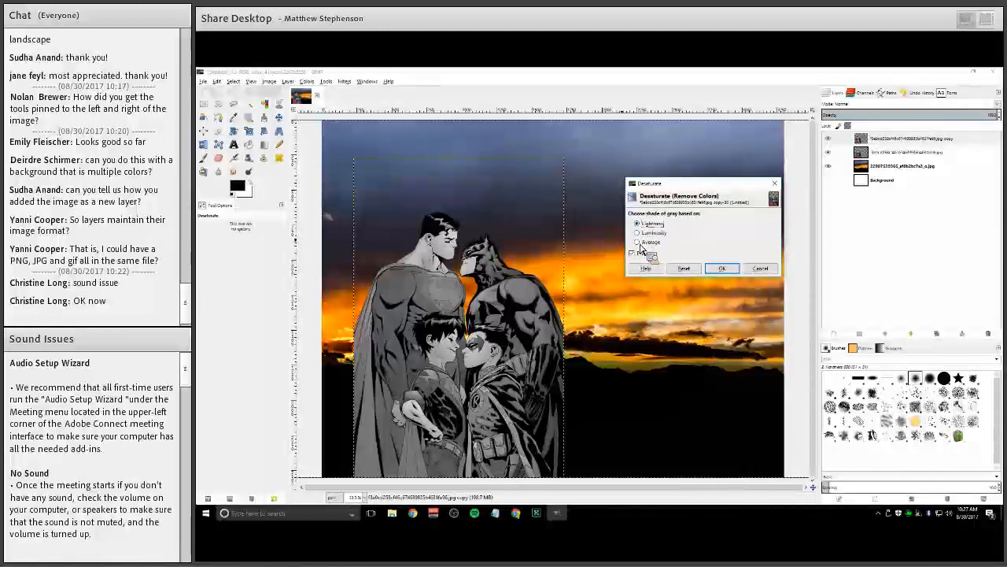
click(641, 234)
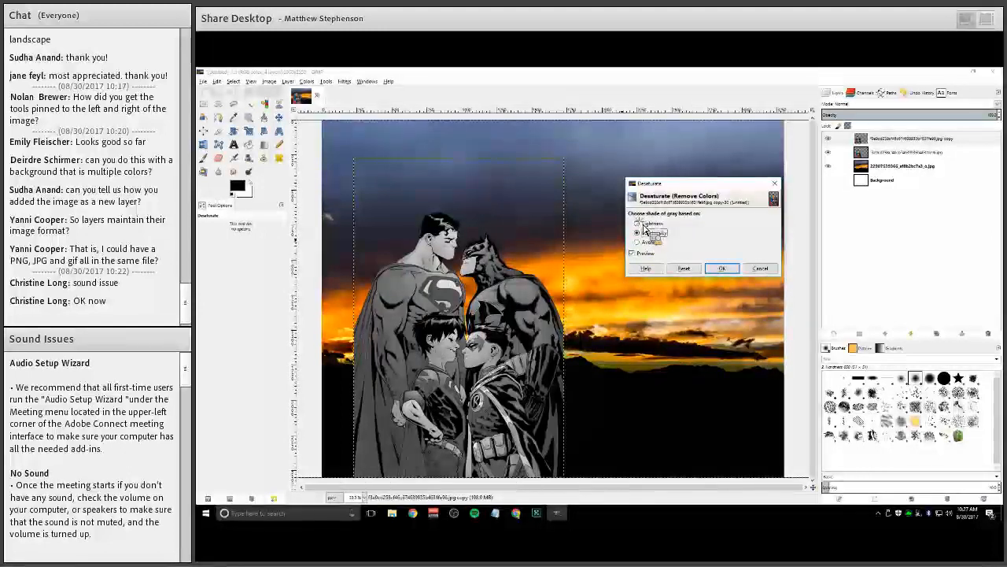
click(638, 242)
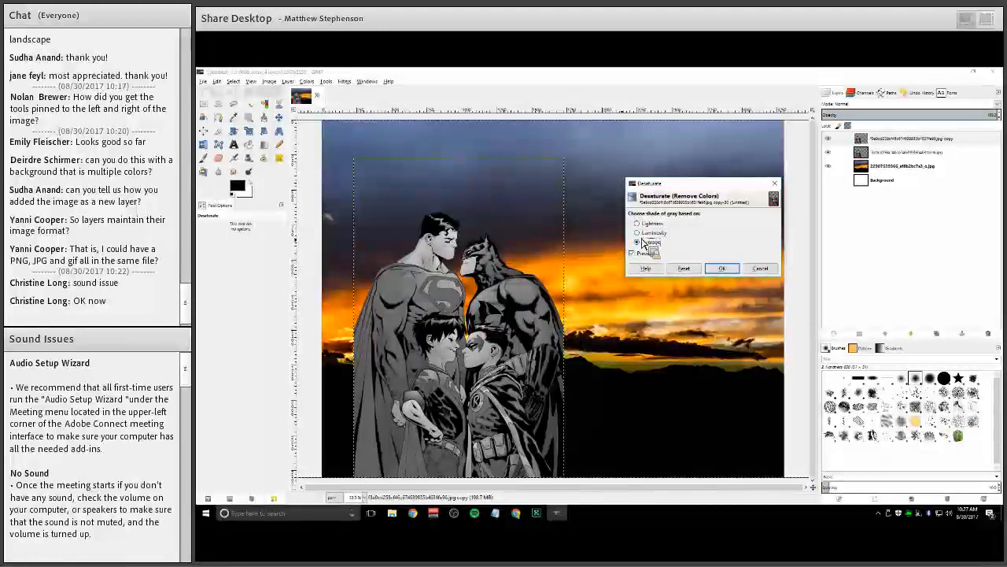
click(642, 234)
click(642, 224)
click(638, 233)
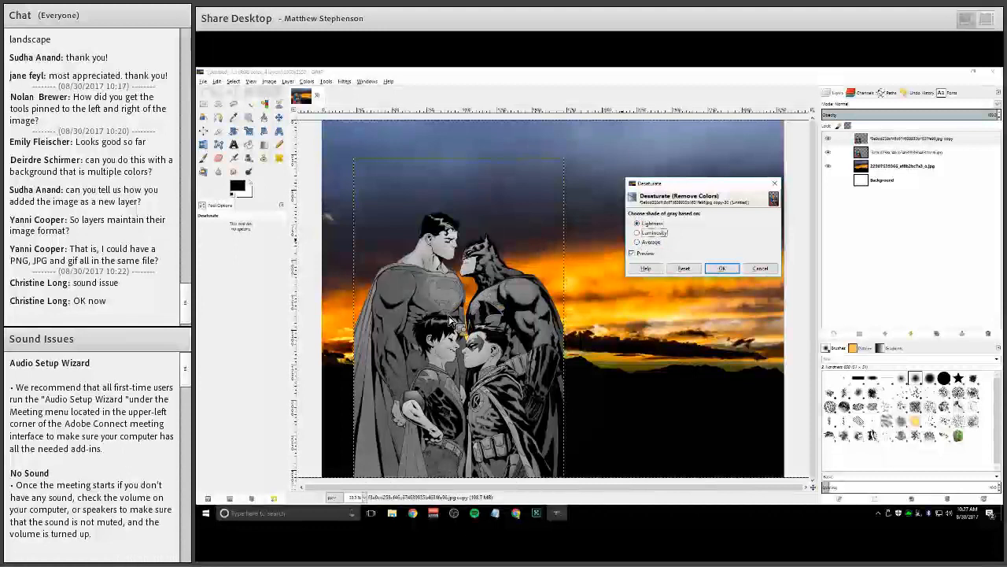
click(637, 224)
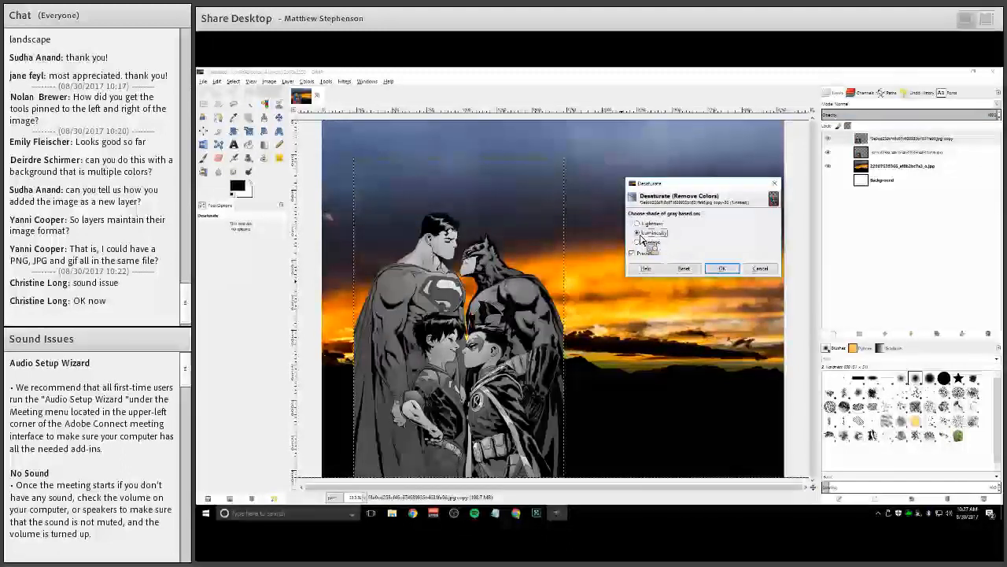
click(638, 233)
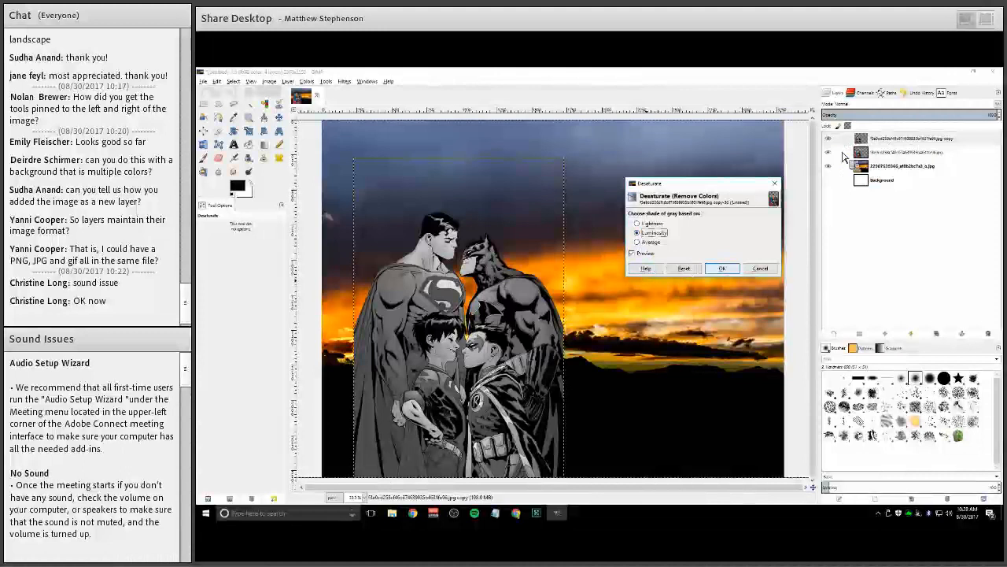
key(Return)
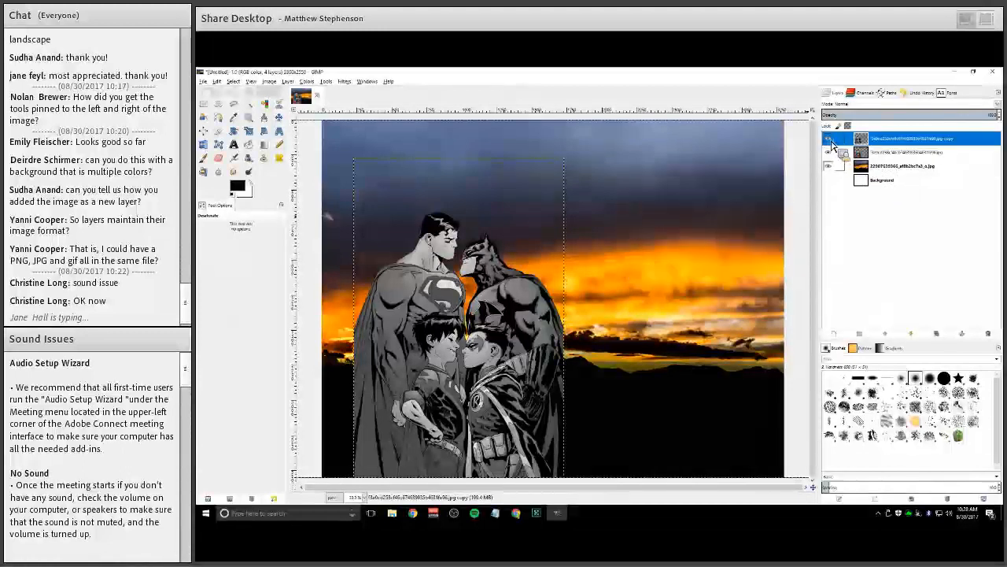
Toggle the copy layer's visibility to compare the grayscale and colored figures
click(828, 139)
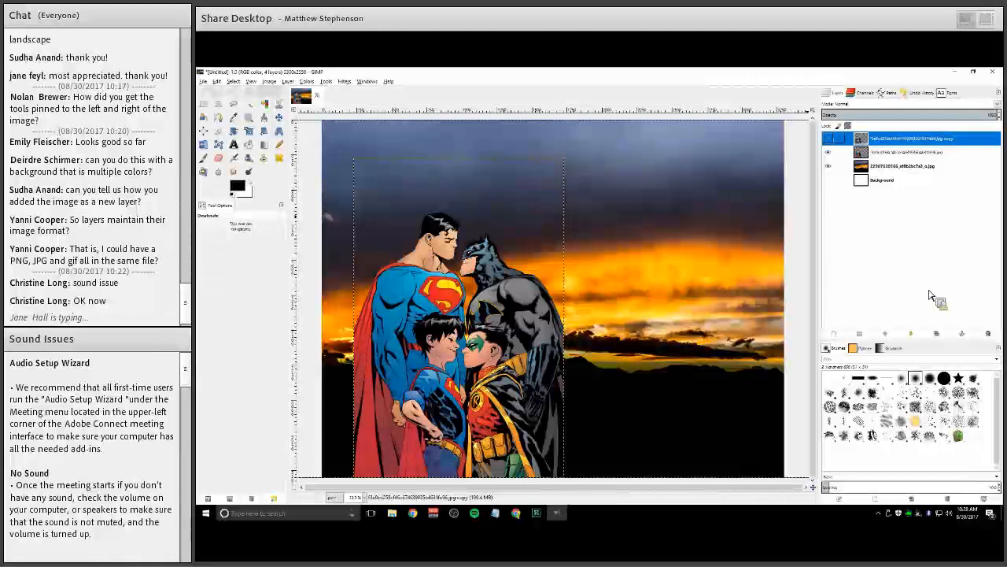
click(828, 138)
click(827, 139)
click(828, 139)
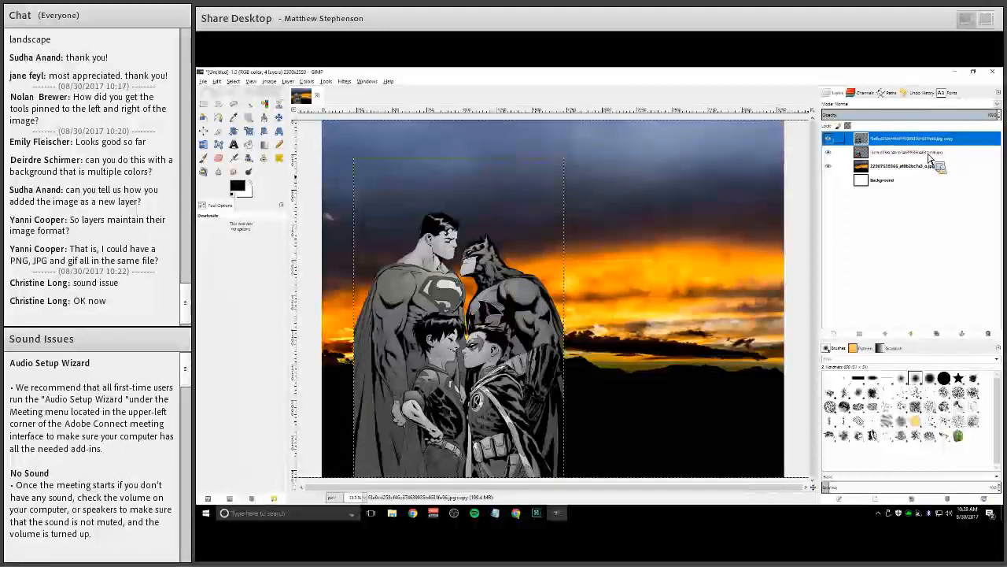
Add a White (full opacity) layer mask to the desaturated copy layer
drag(892, 147, 868, 144)
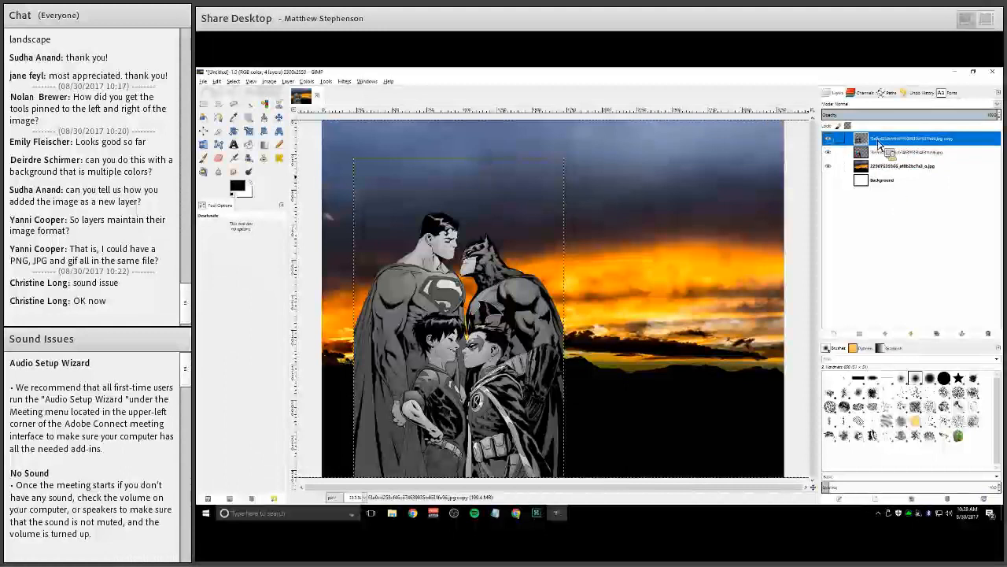
right_click(879, 142)
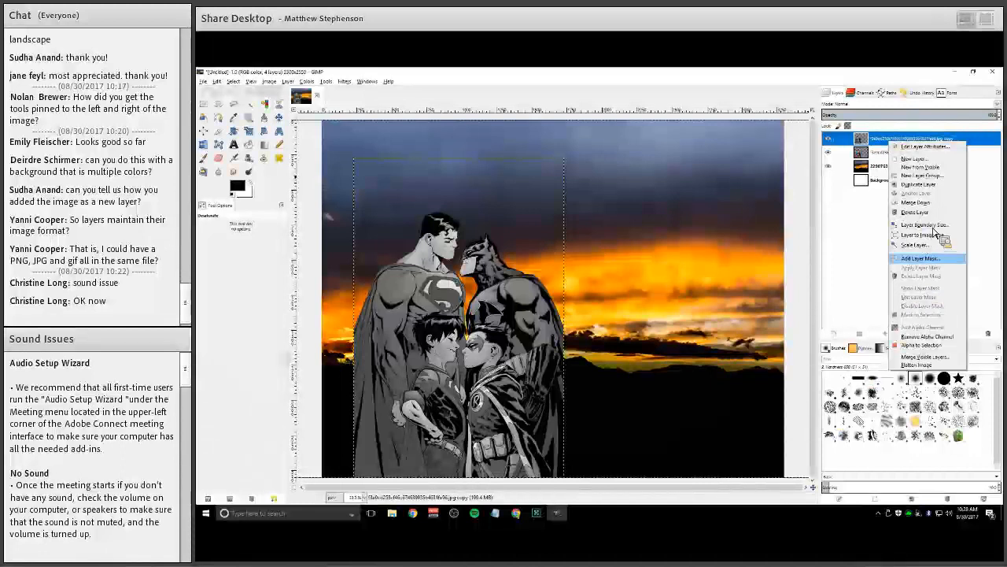
click(913, 257)
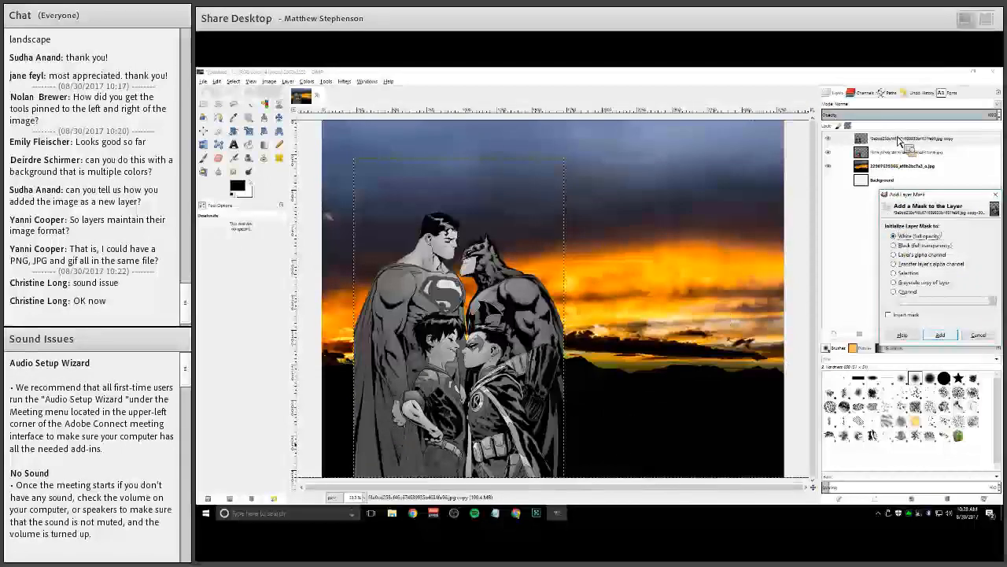
click(941, 335)
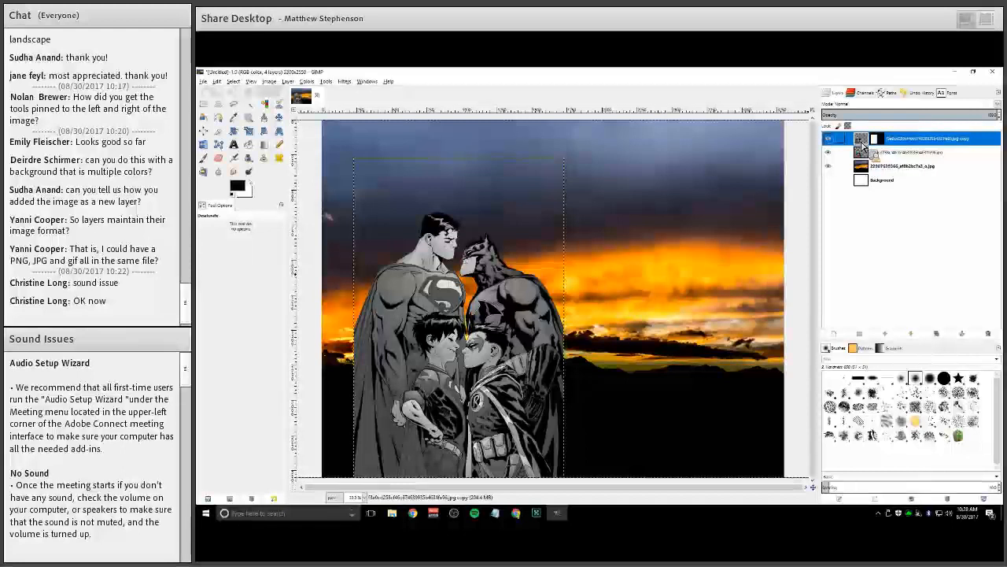
Select the copy layer's mask and switch to the Pencil tool with the 2. Hardness 100 brush
click(860, 142)
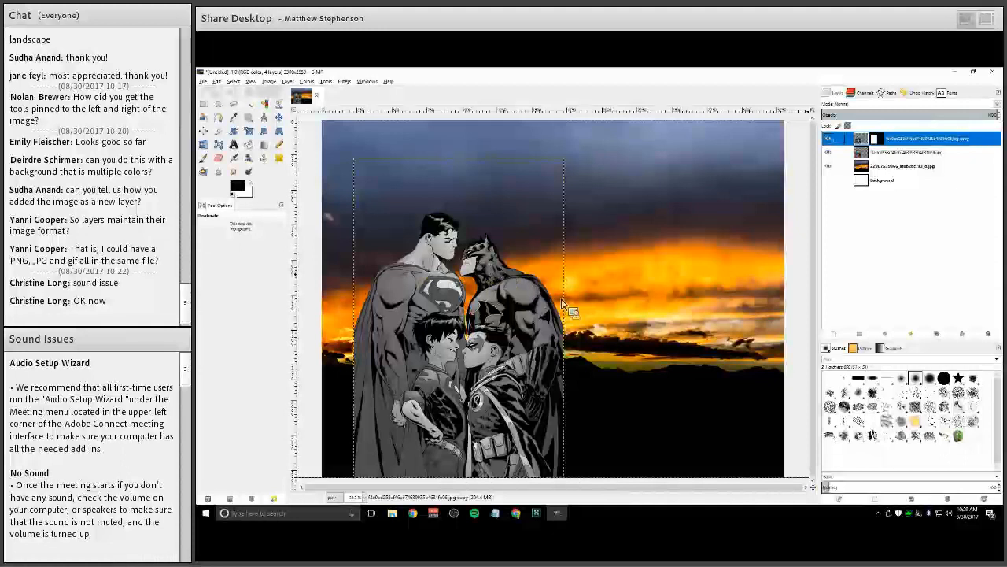
click(879, 140)
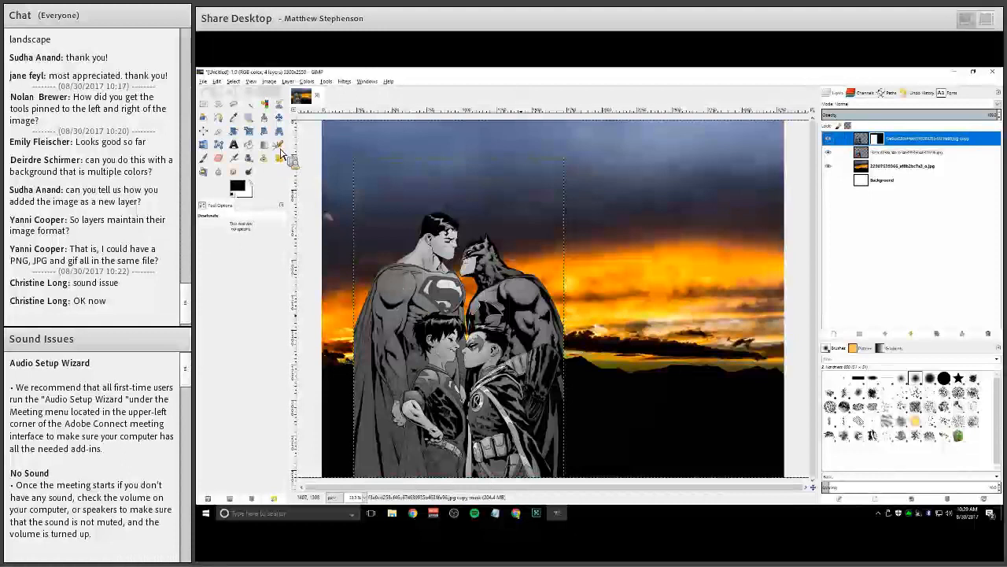
drag(543, 361, 579, 344)
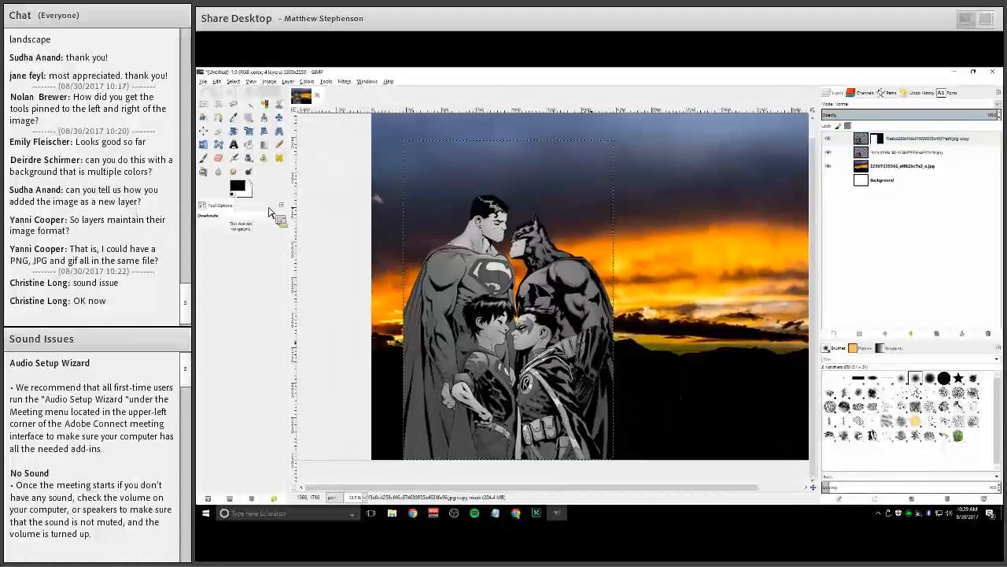
key(n)
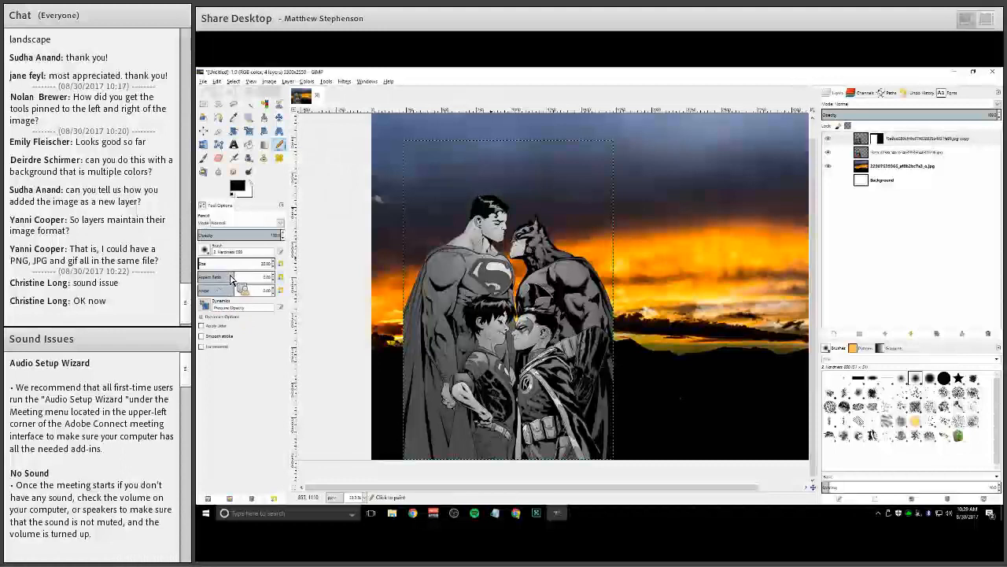
key(plus)
key(plus)
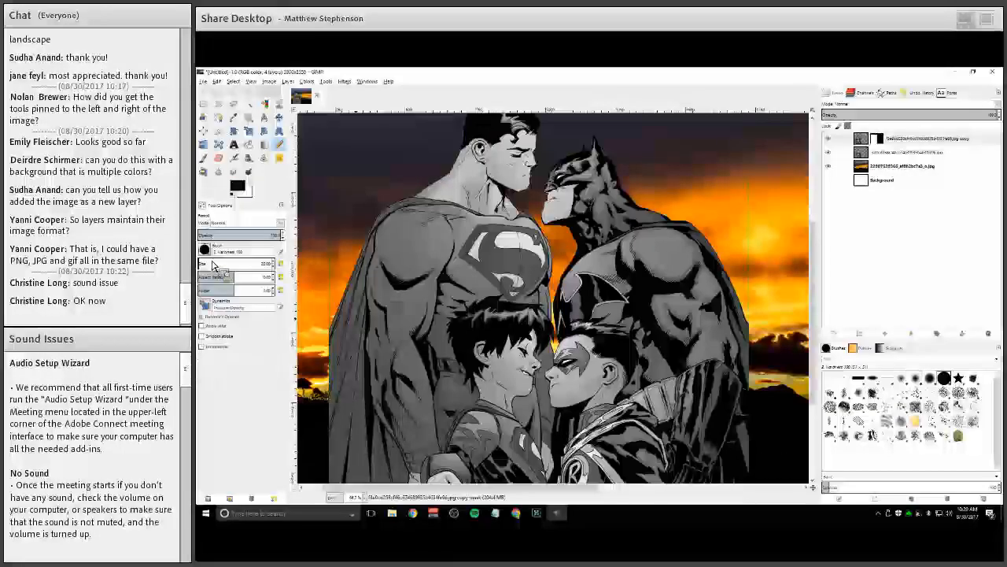
click(205, 250)
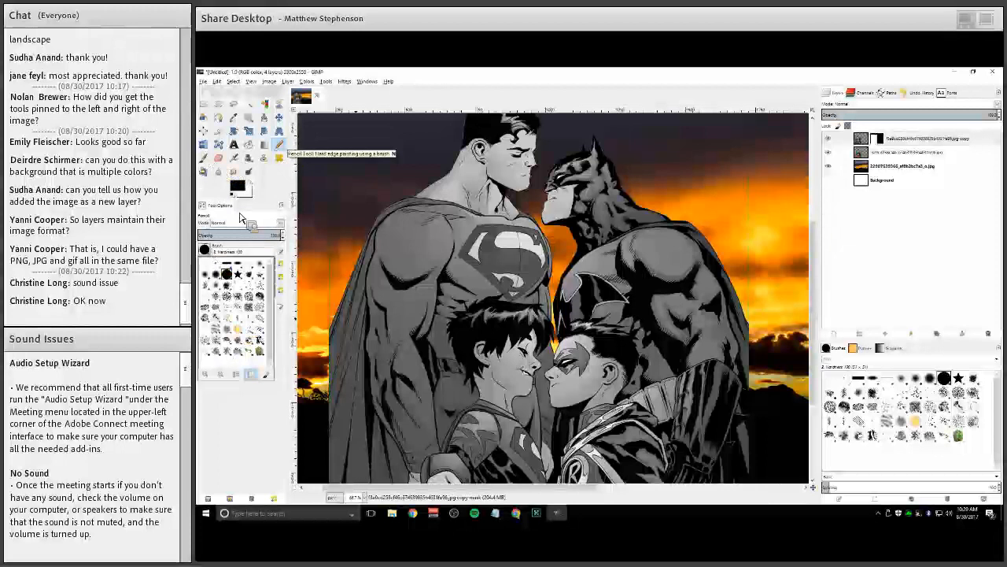
click(285, 150)
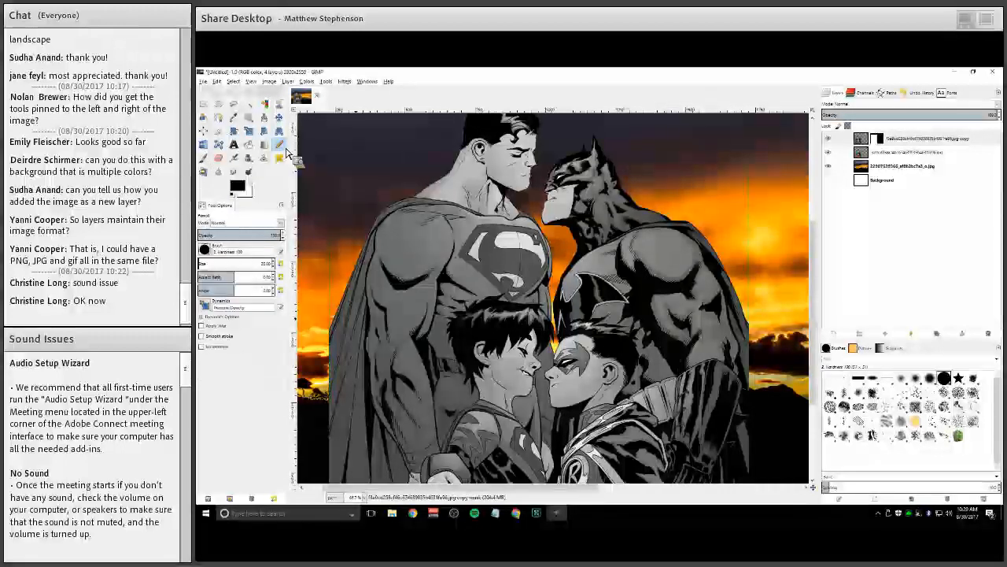
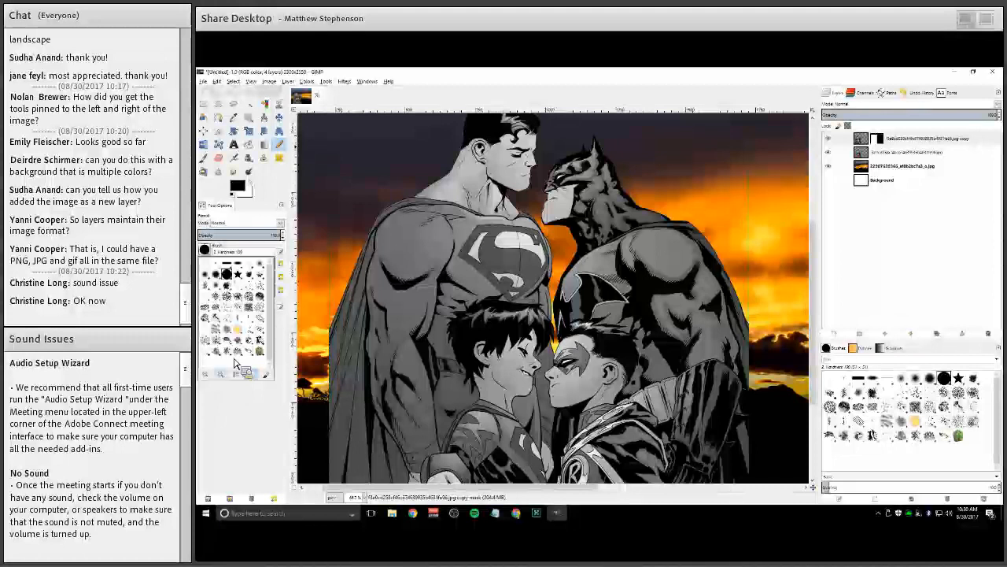
click(221, 375)
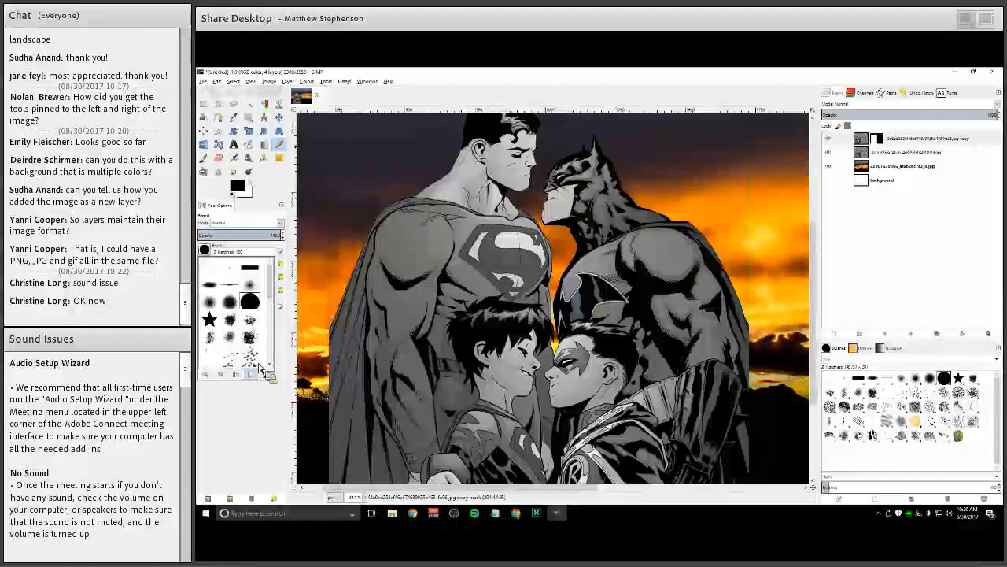
scroll(265, 355, down, 1)
scroll(276, 347, down, 2)
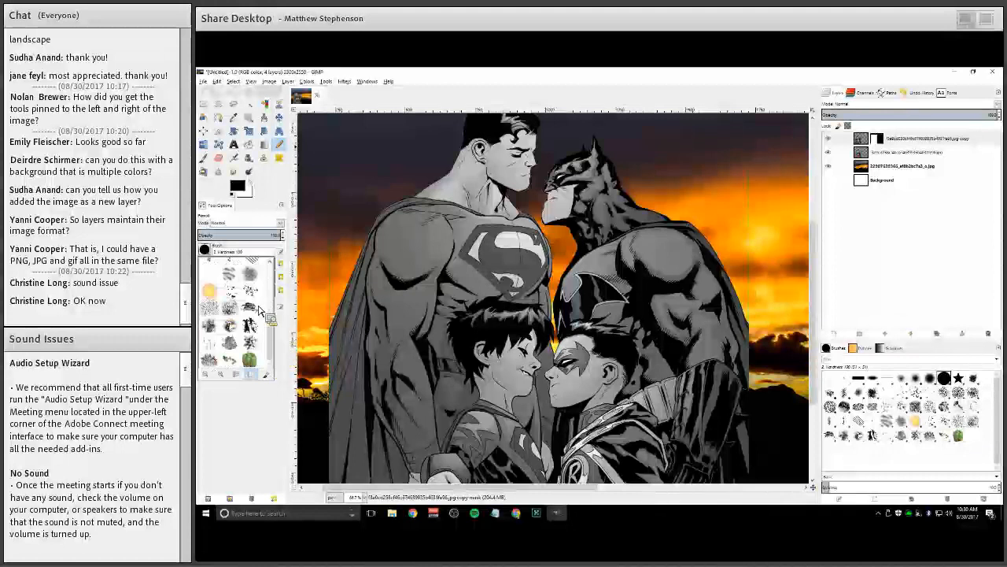
scroll(253, 308, up, 6)
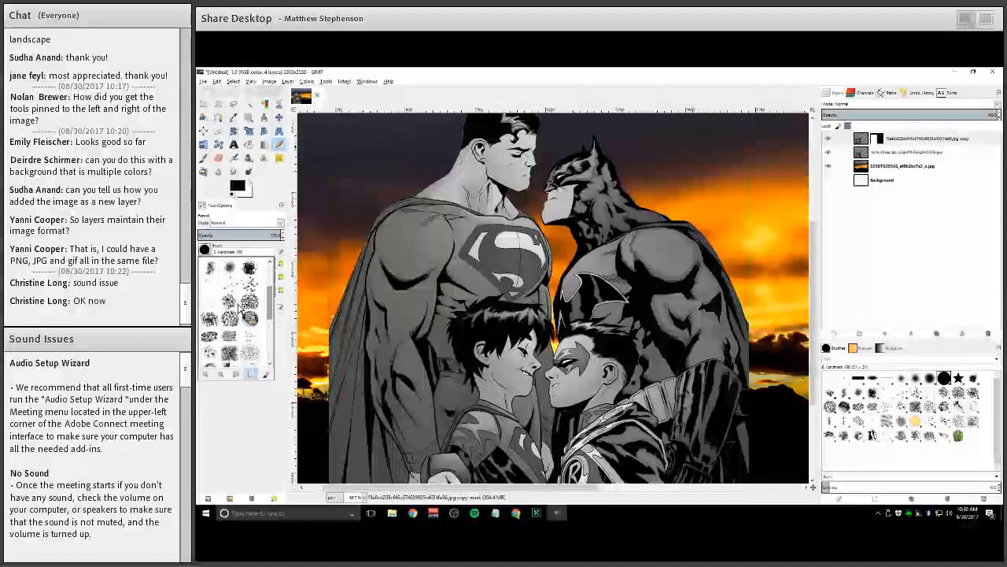
scroll(244, 298, up, 1)
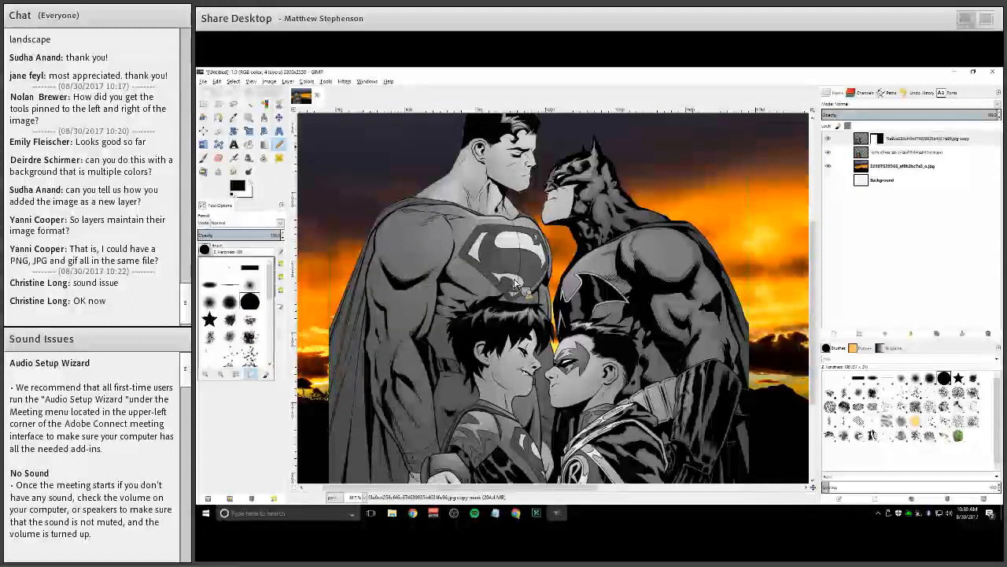
Paint black on the copy layer's mask over the Superman emblem to reveal its red and yellow colors
click(501, 239)
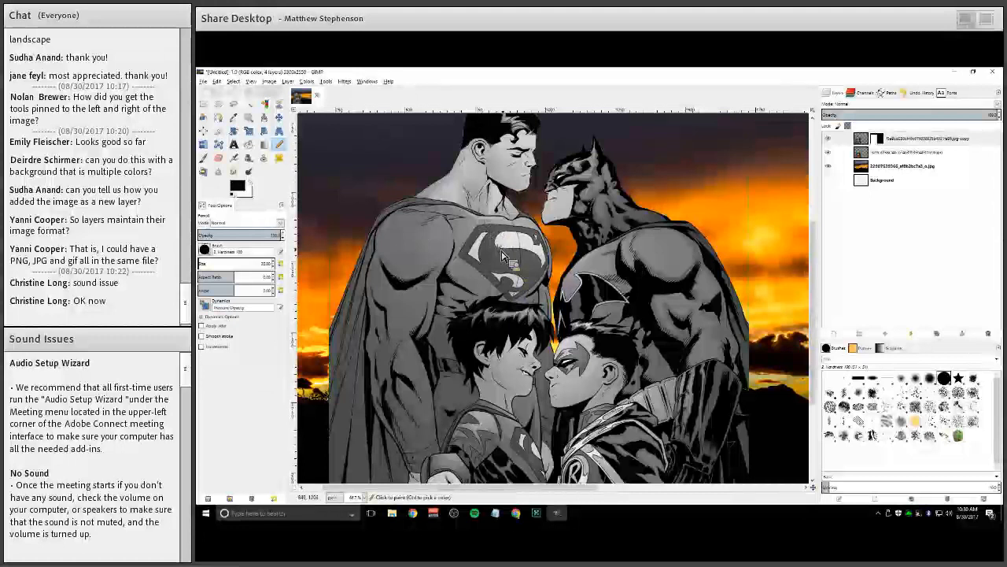
scroll(562, 241, up, 2)
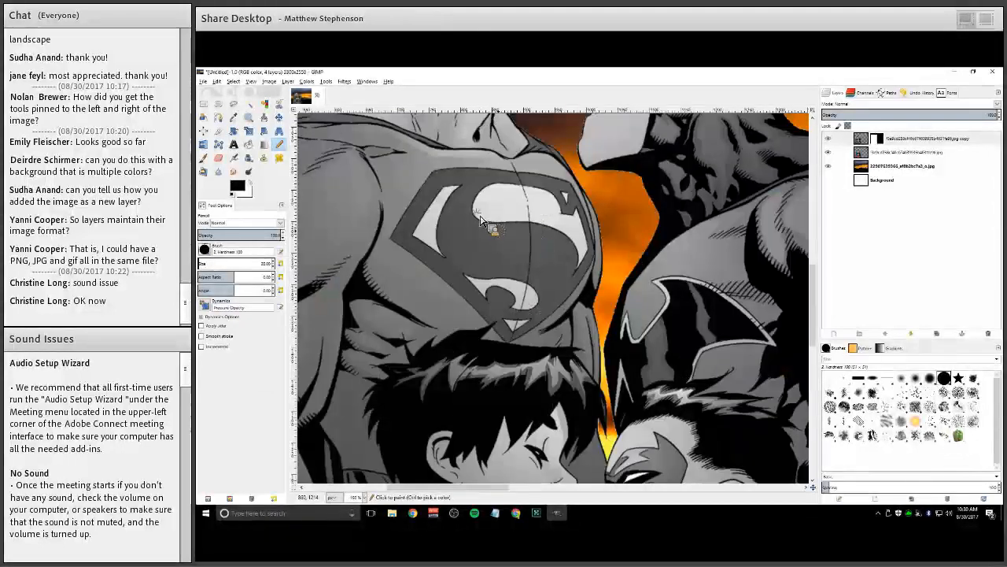
mouse_move(483, 220)
mouse_down()
mouse_move(496, 248)
mouse_move(562, 241)
mouse_move(528, 219)
mouse_move(567, 255)
mouse_move(550, 279)
mouse_move(550, 267)
mouse_move(534, 281)
mouse_move(531, 264)
mouse_move(481, 249)
mouse_move(543, 288)
mouse_move(540, 296)
mouse_move(557, 229)
mouse_up()
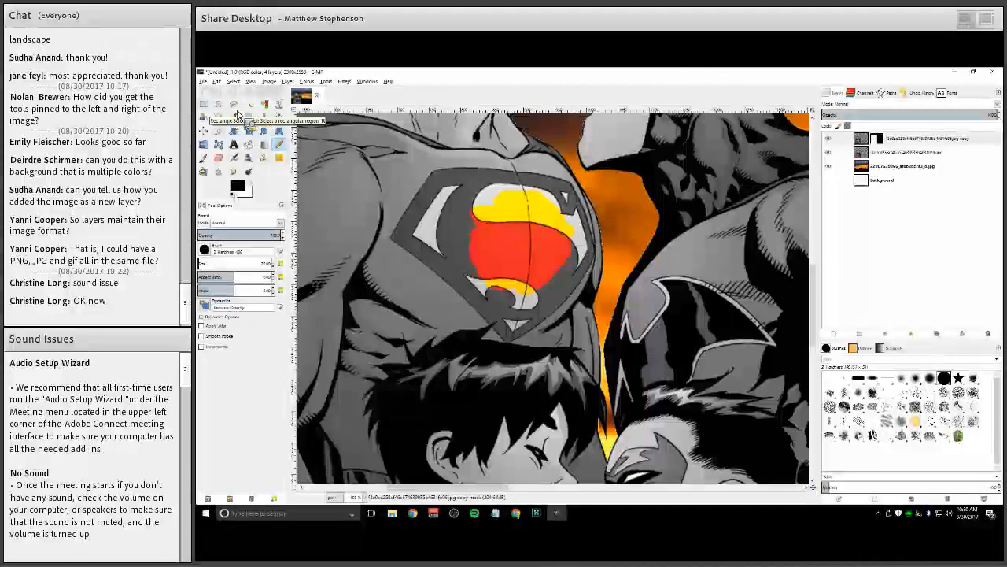
Draw a Free Select polygon around the outline of the Superman emblem
click(233, 105)
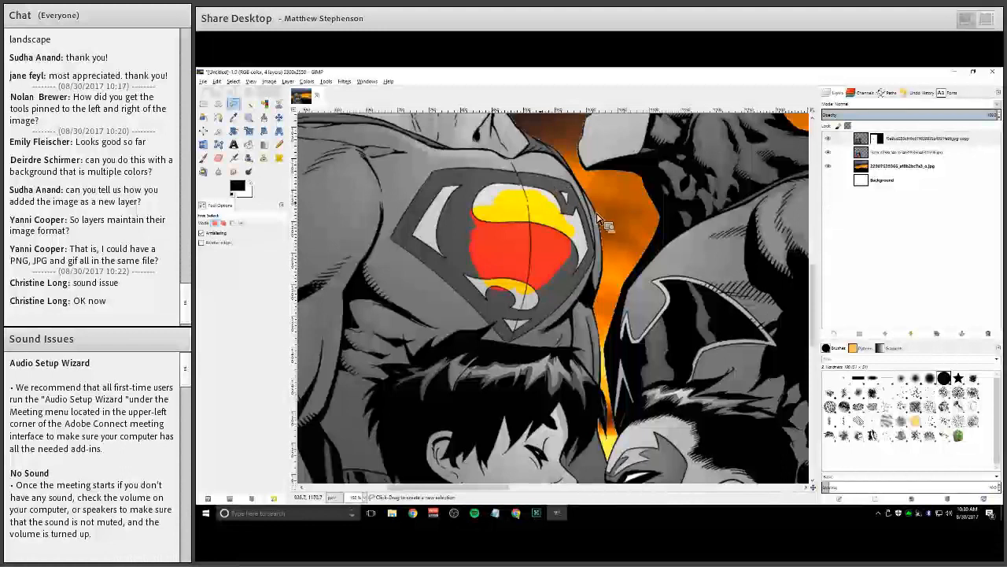
scroll(526, 211, up, 3)
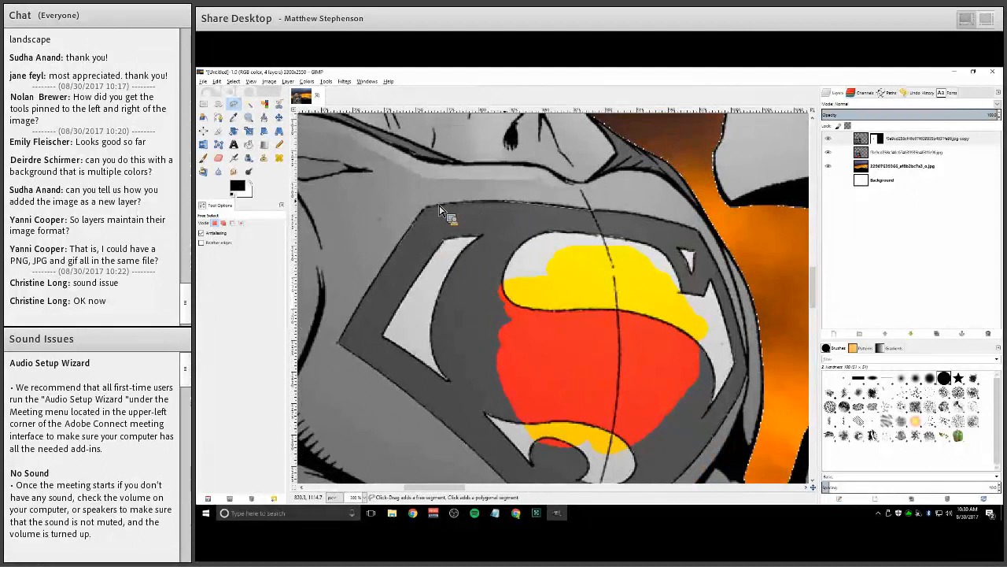
click(427, 213)
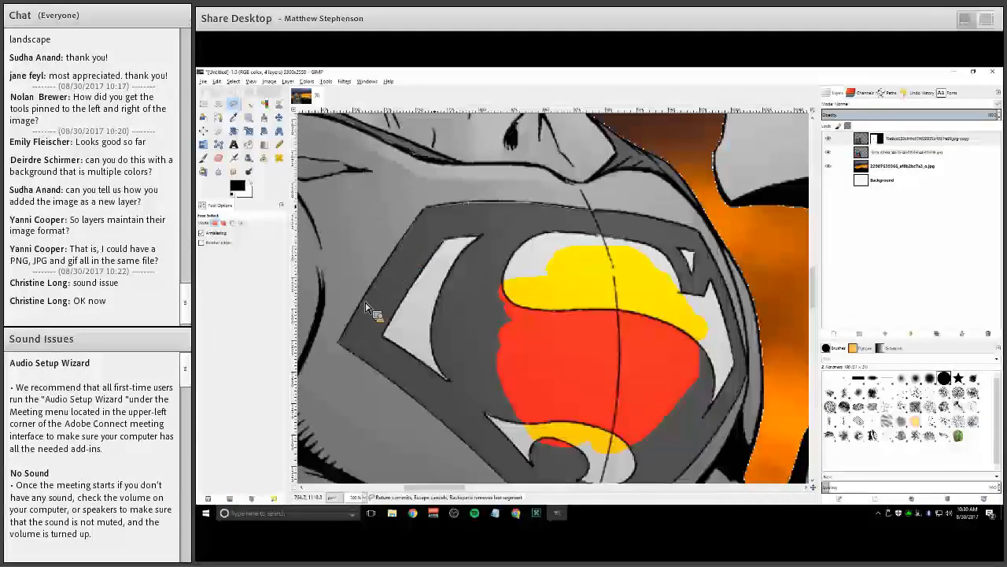
click(341, 346)
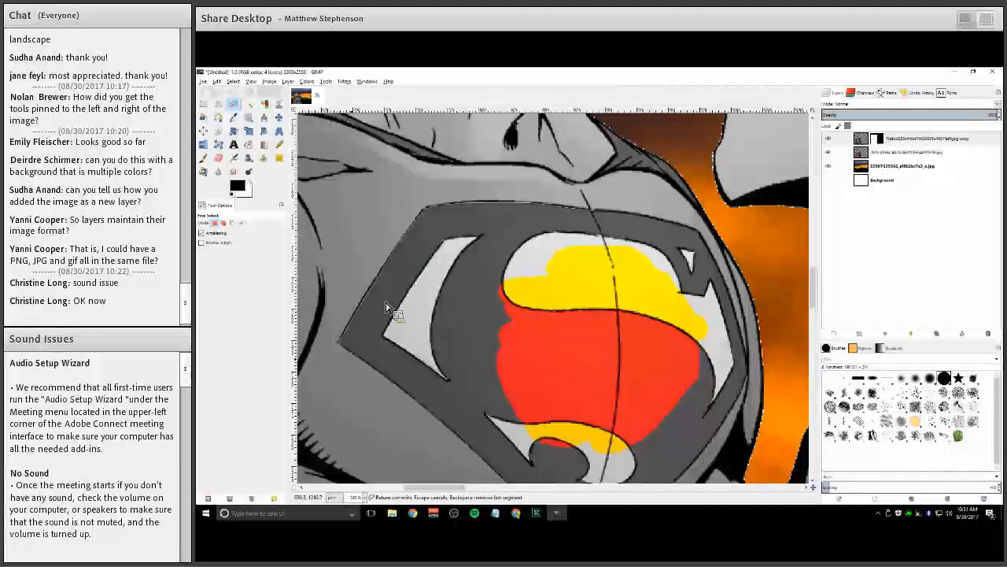
scroll(406, 323, down, 3)
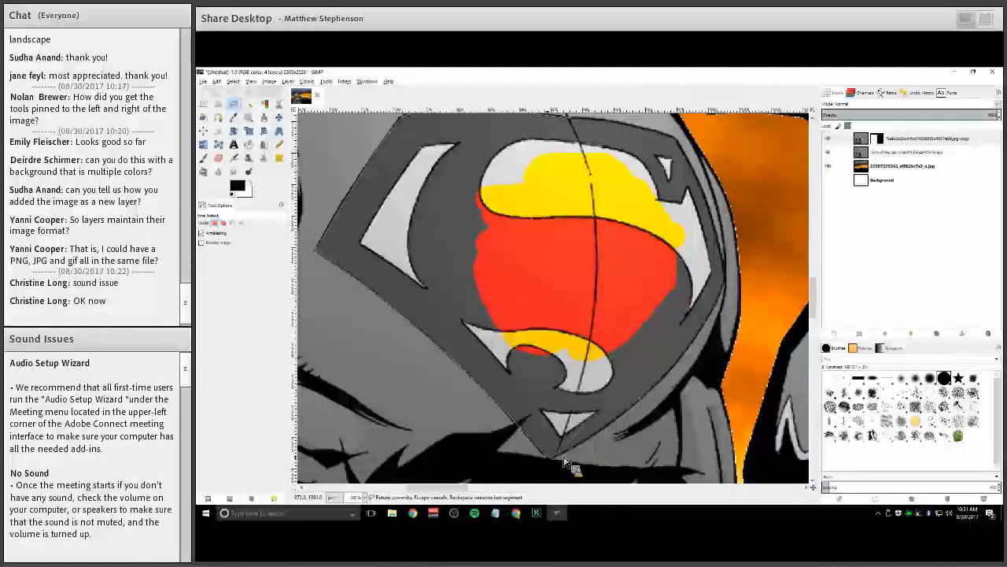
click(632, 413)
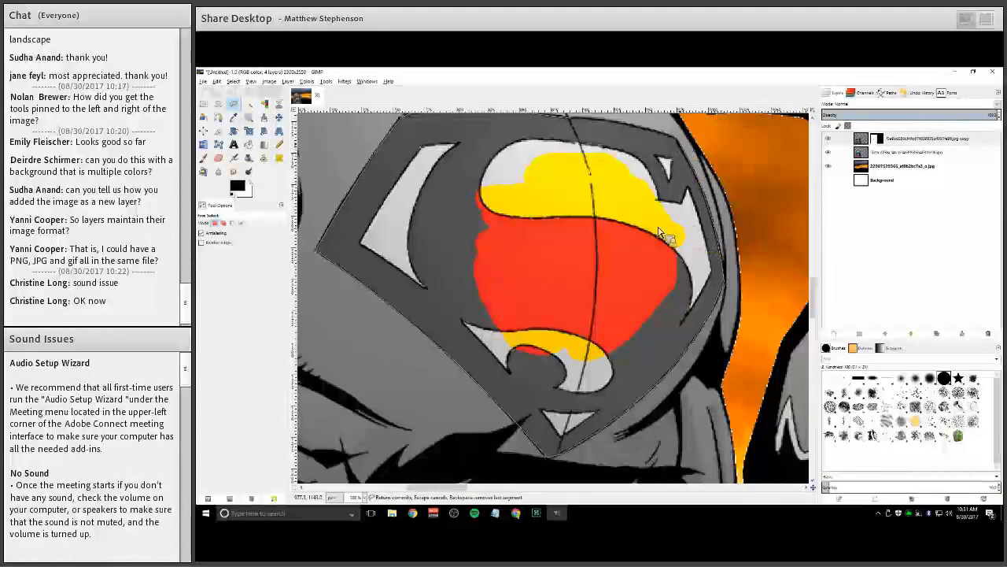
scroll(626, 227, up, 2)
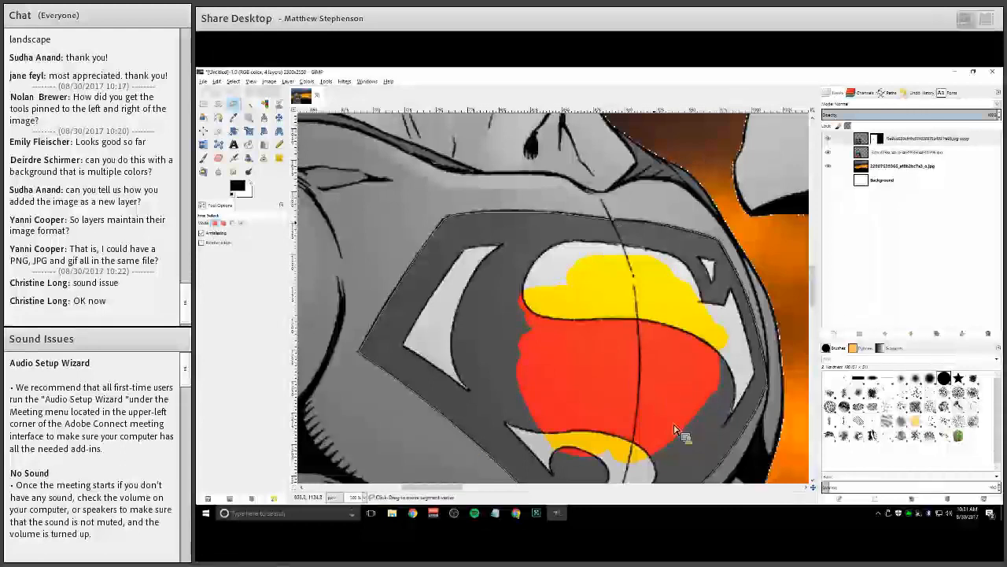
key(Return)
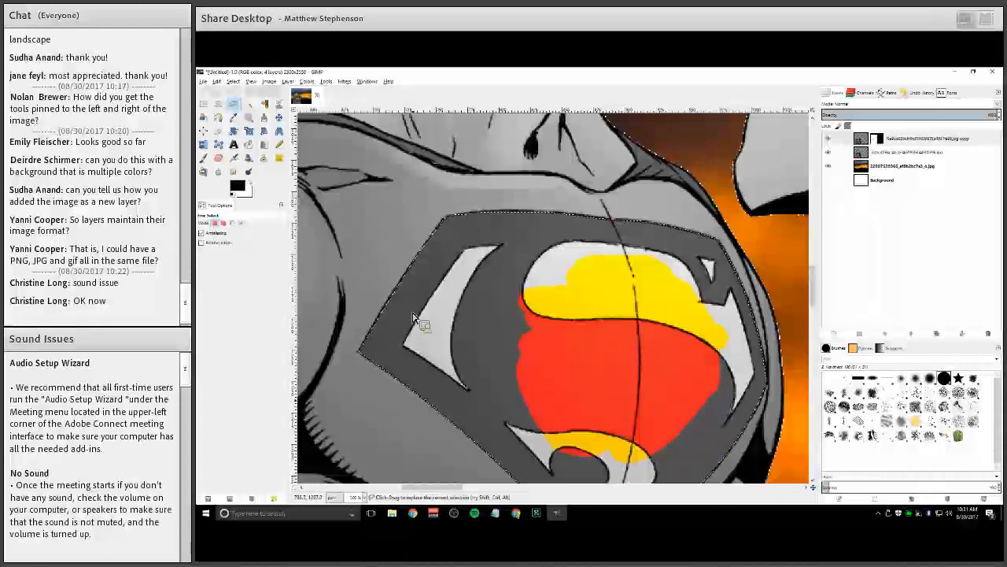
Paint over the selected emblem on the mask with the Pencil to reveal its full color
scroll(327, 270, down, 3)
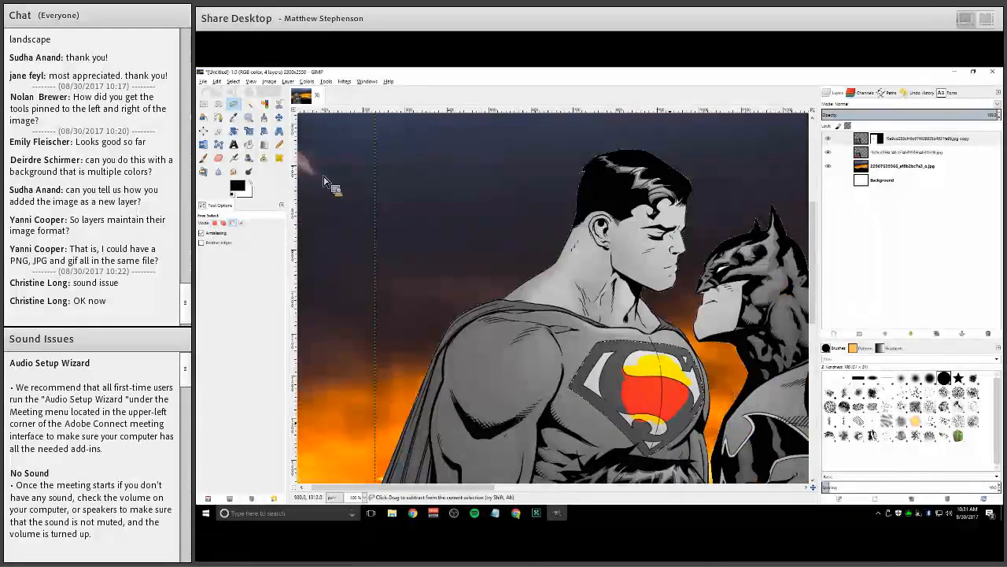
scroll(504, 267, up, 2)
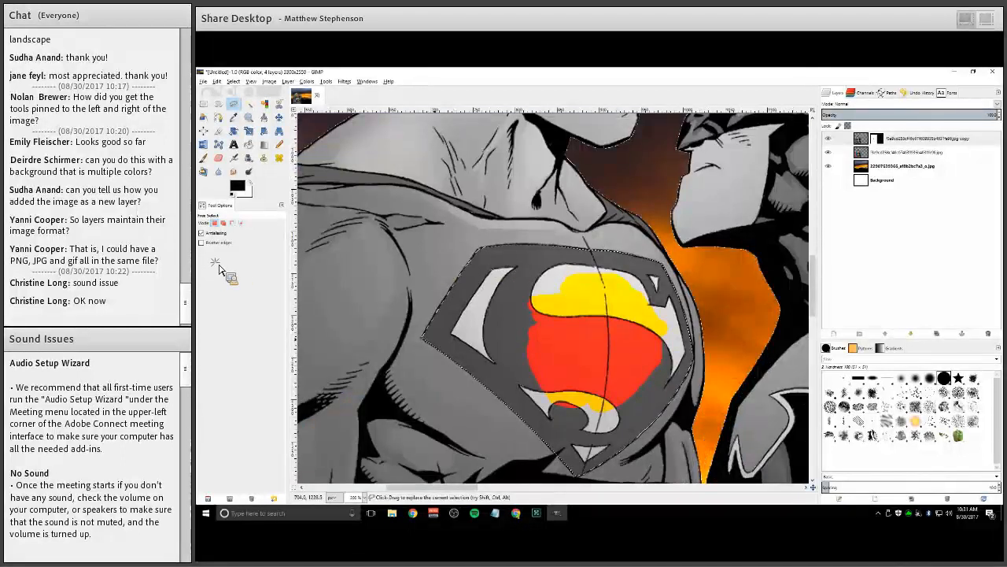
key(n)
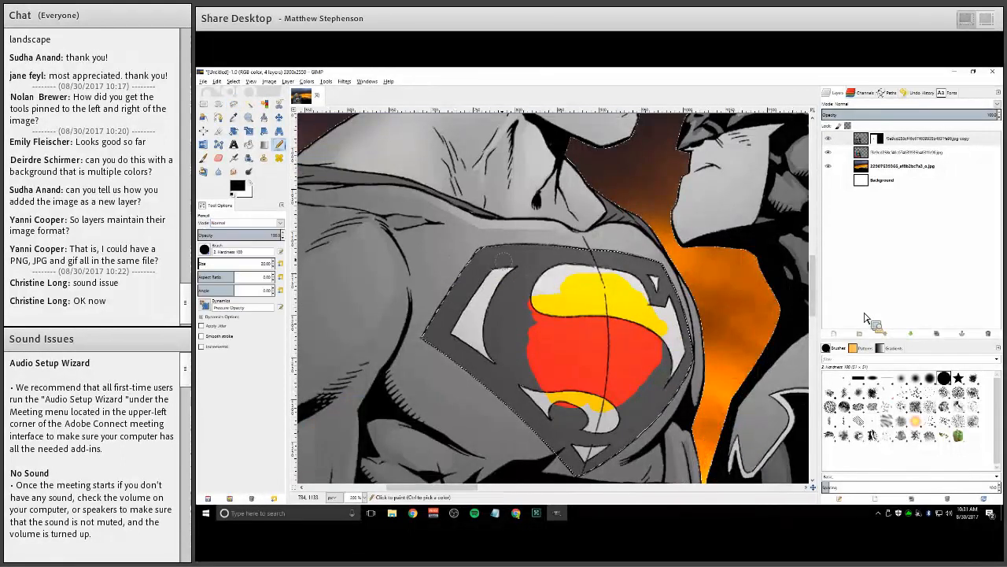
mouse_move(676, 337)
mouse_down()
mouse_move(611, 279)
mouse_move(626, 330)
mouse_up()
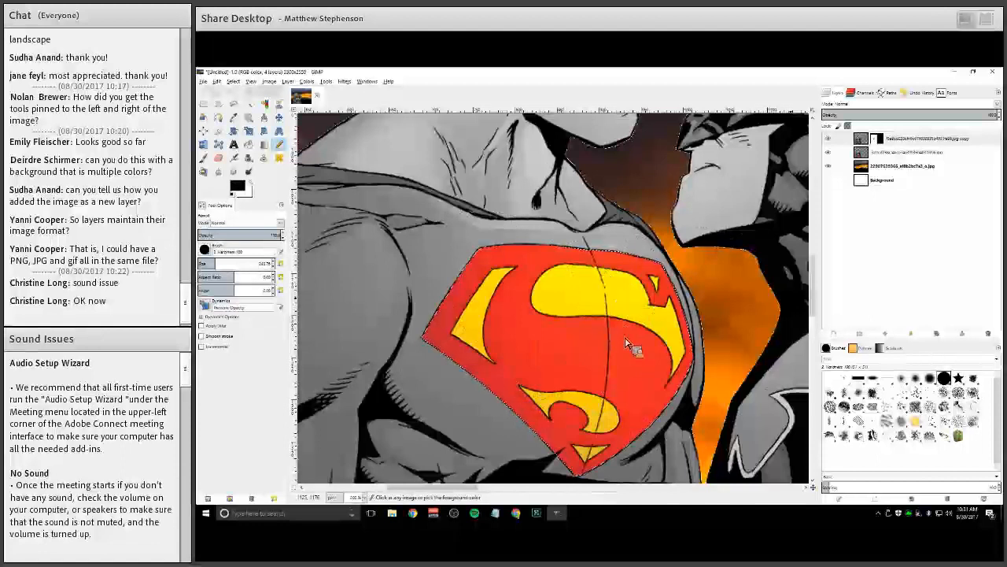
scroll(627, 343, down, 3)
scroll(627, 343, down, 1)
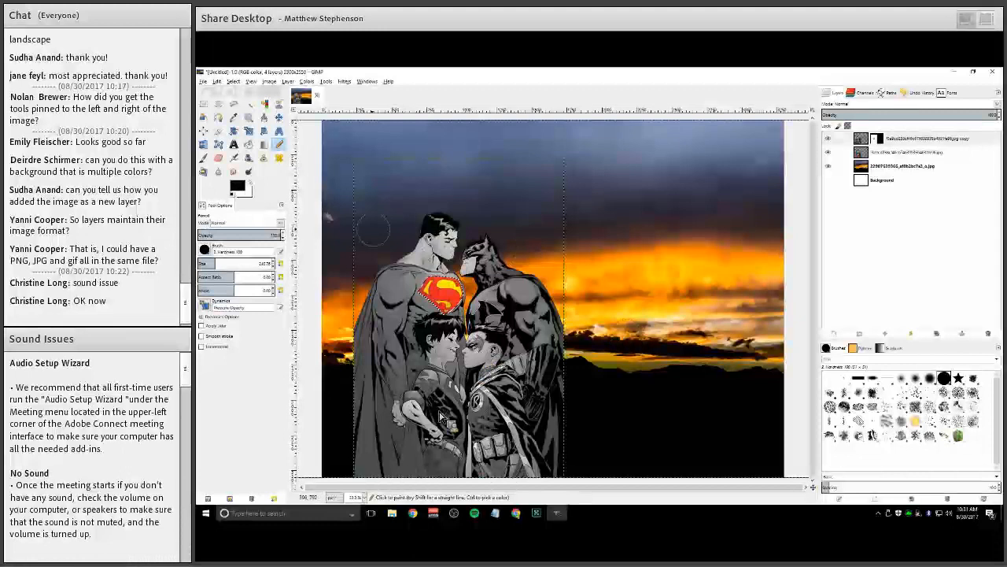
key(alt+s)
key(Escape)
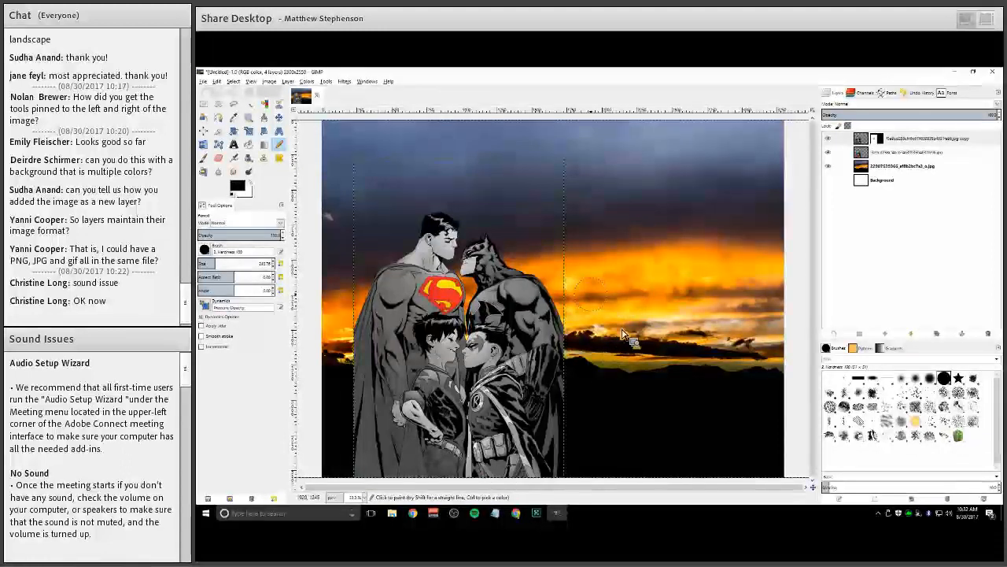
key(minus)
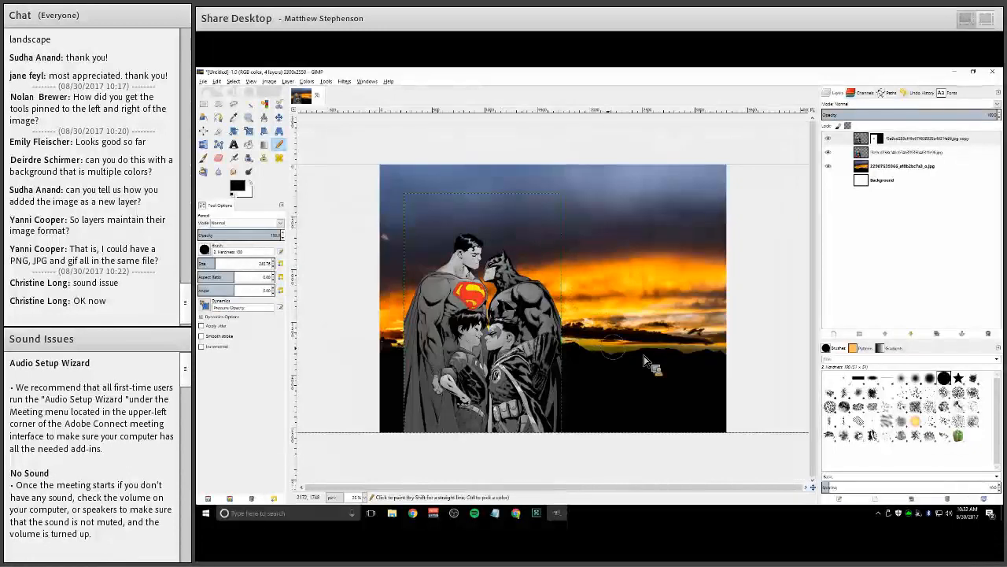
drag(678, 324, 622, 144)
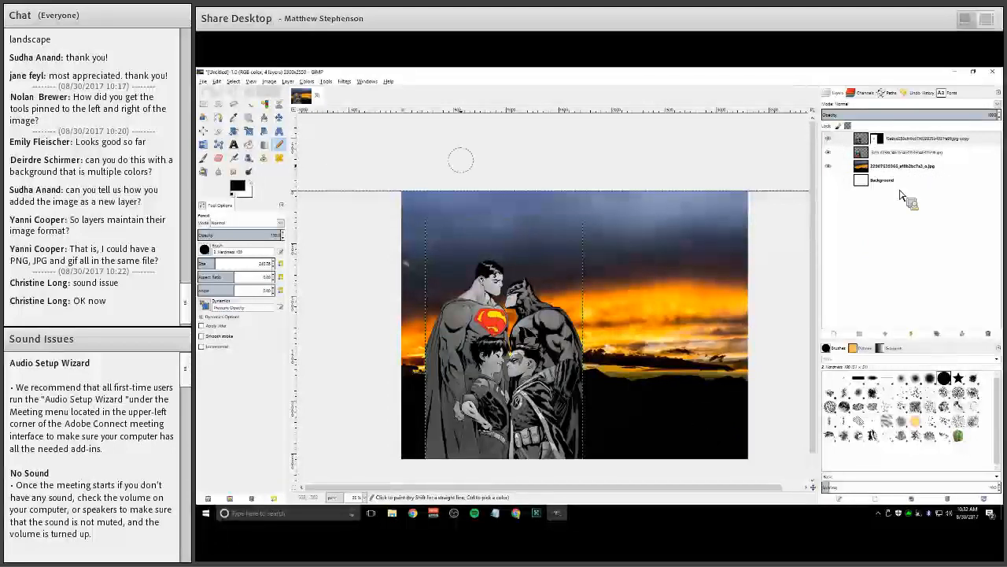
Try colorizing the sunset layer with hue 60, saturation 72 and lightness 7, then cancel
click(868, 167)
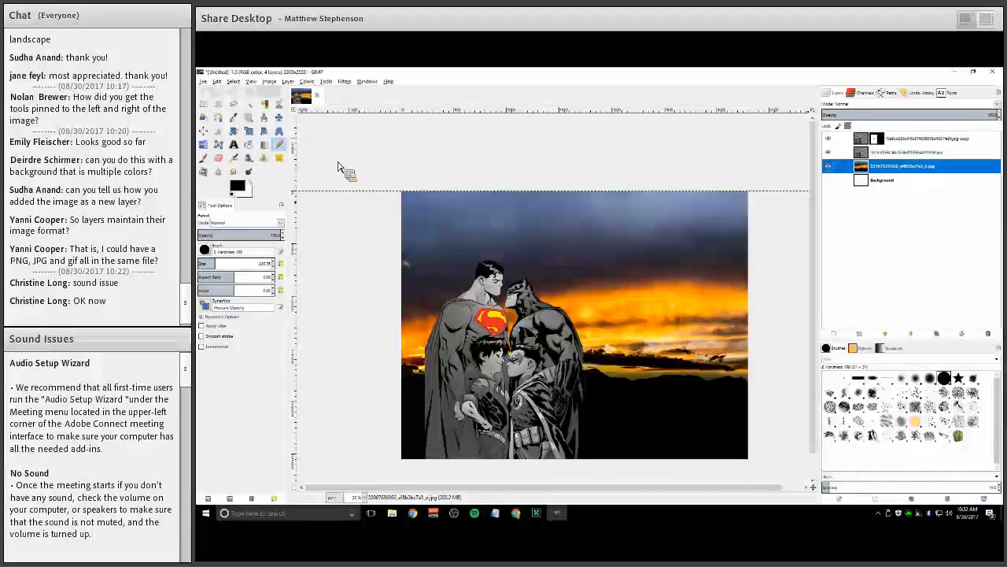
key(alt+c)
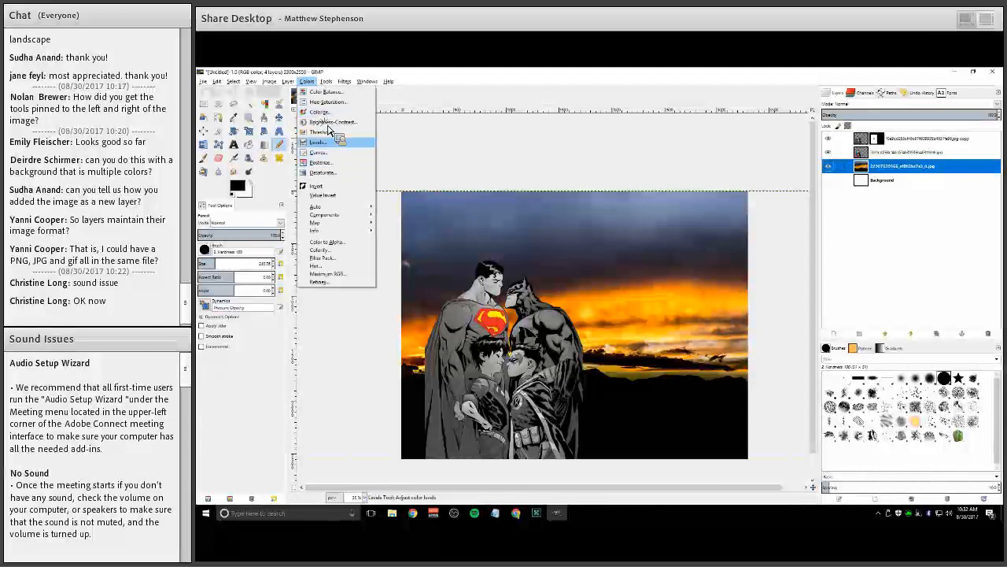
click(341, 128)
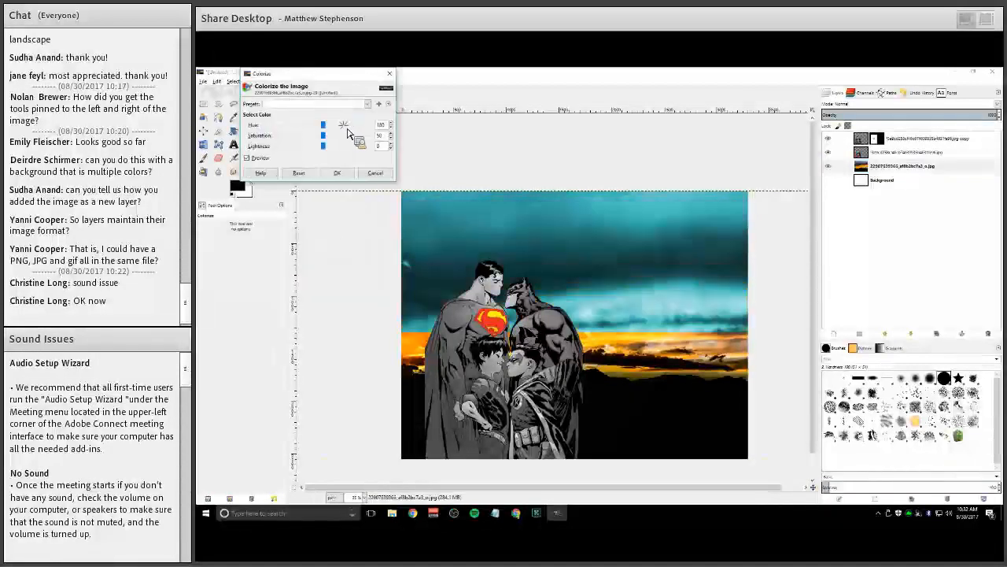
drag(322, 124, 292, 124)
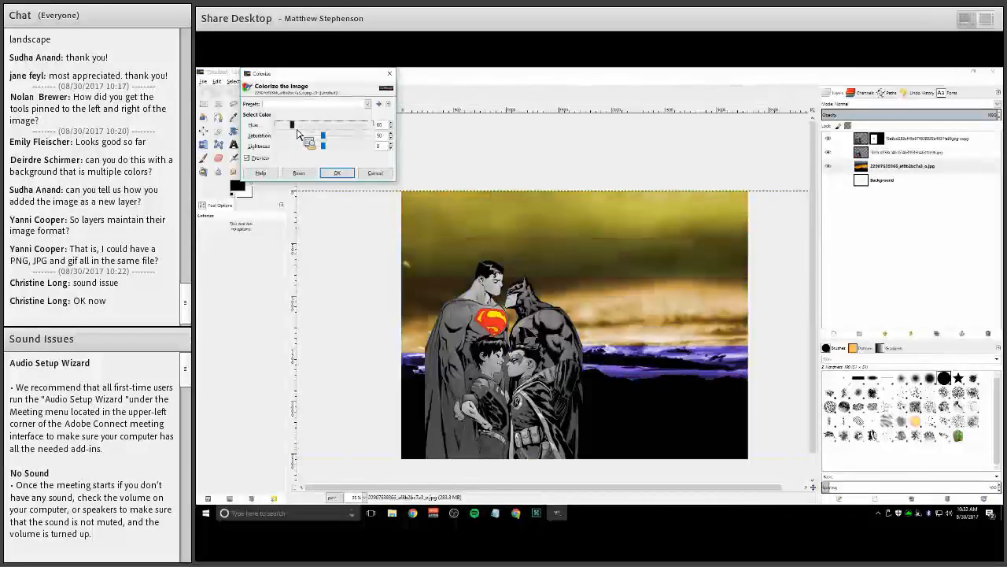
drag(325, 157, 347, 154)
click(338, 146)
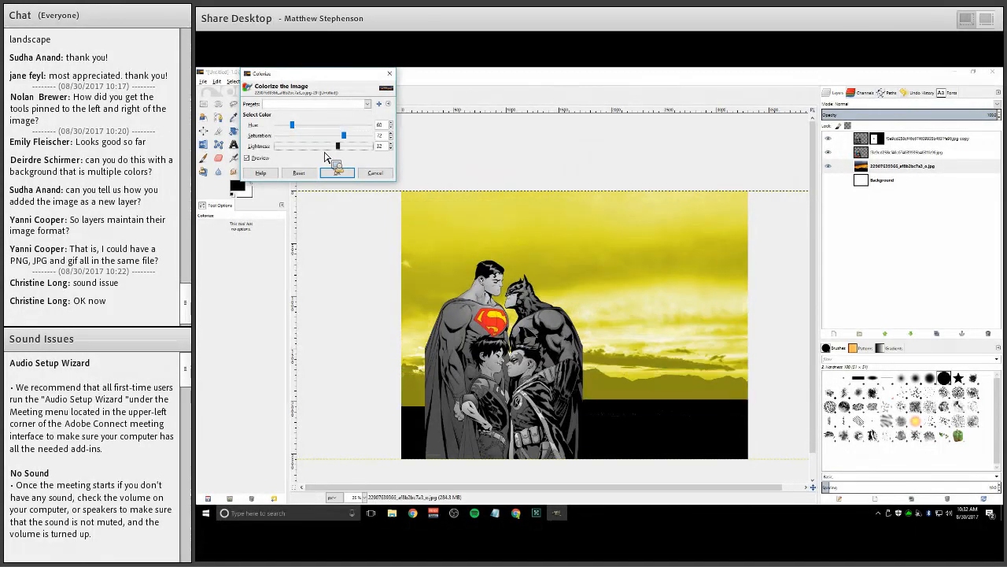
drag(325, 157, 320, 156)
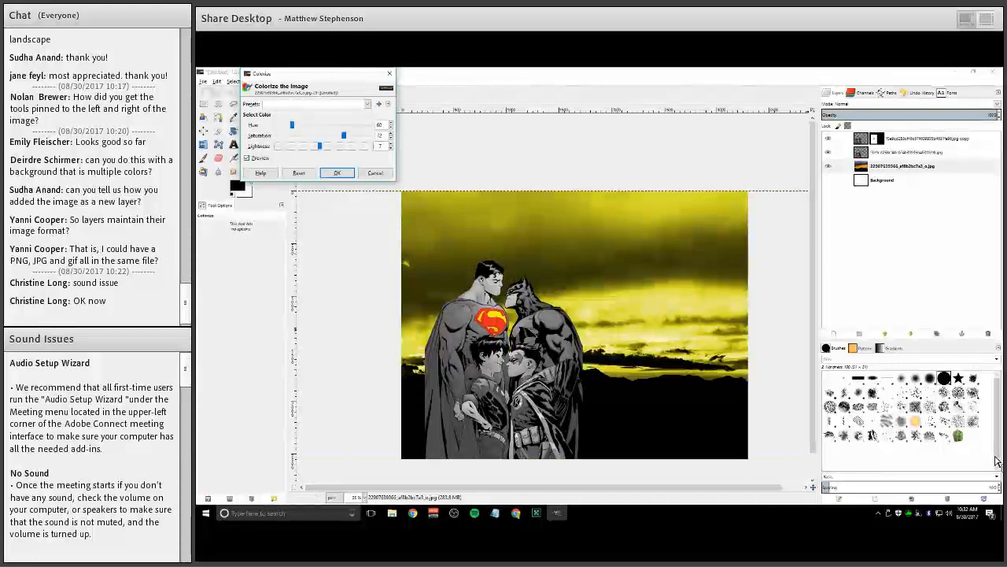
key(alt+Tab)
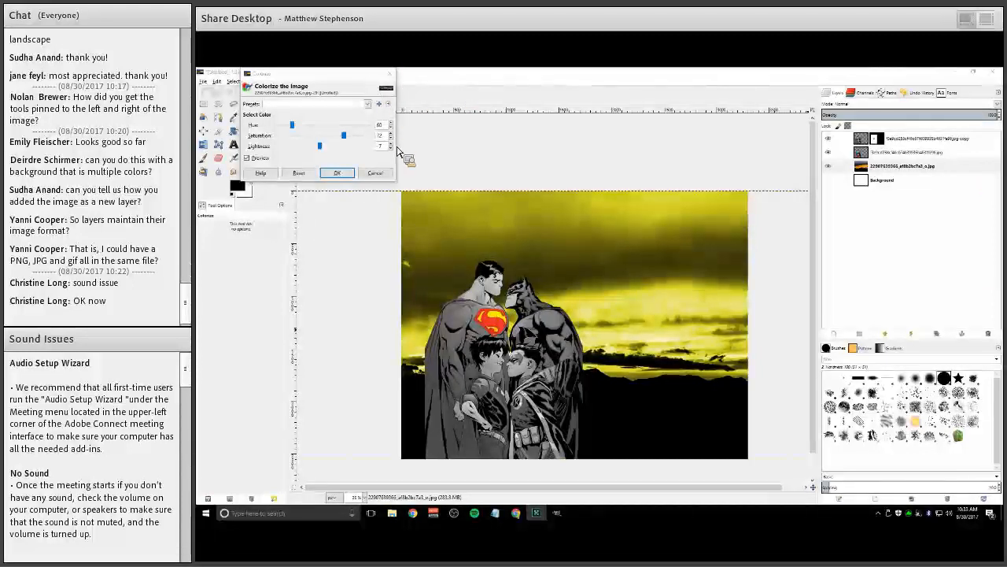
key(Escape)
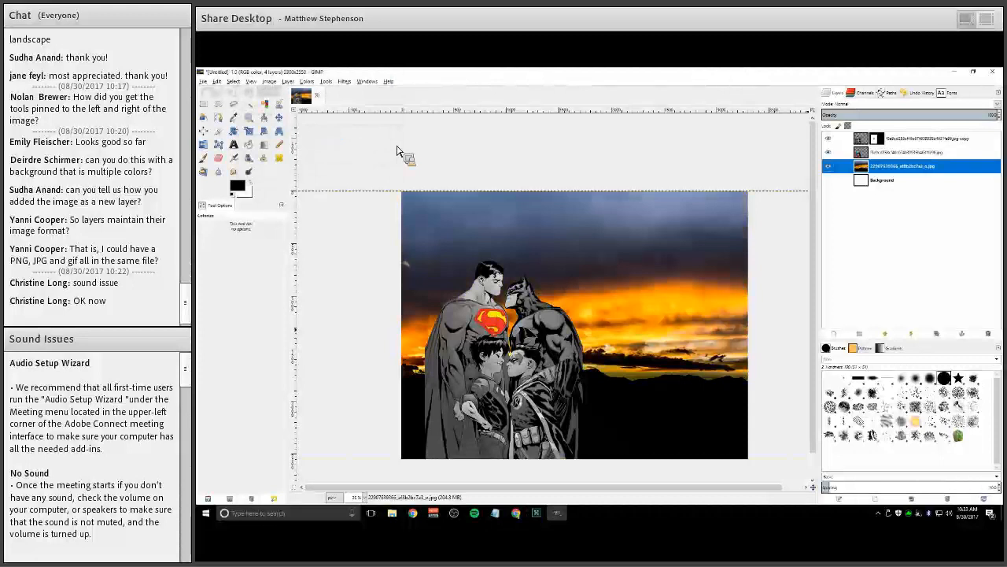
Open the Device Status dockable dialog in the dock, then bring the Layers dialog back
click(366, 82)
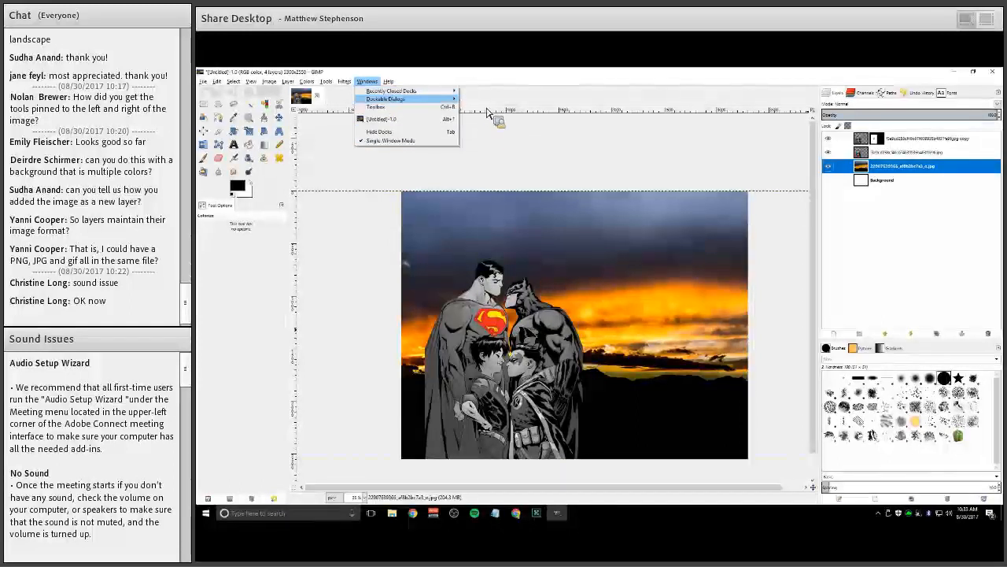
mouse_move(401, 99)
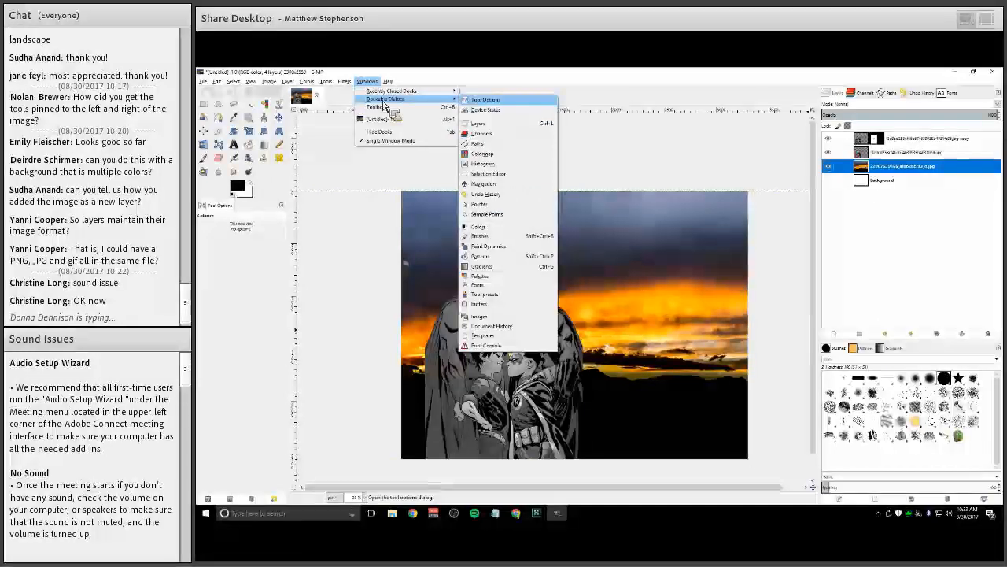
click(367, 81)
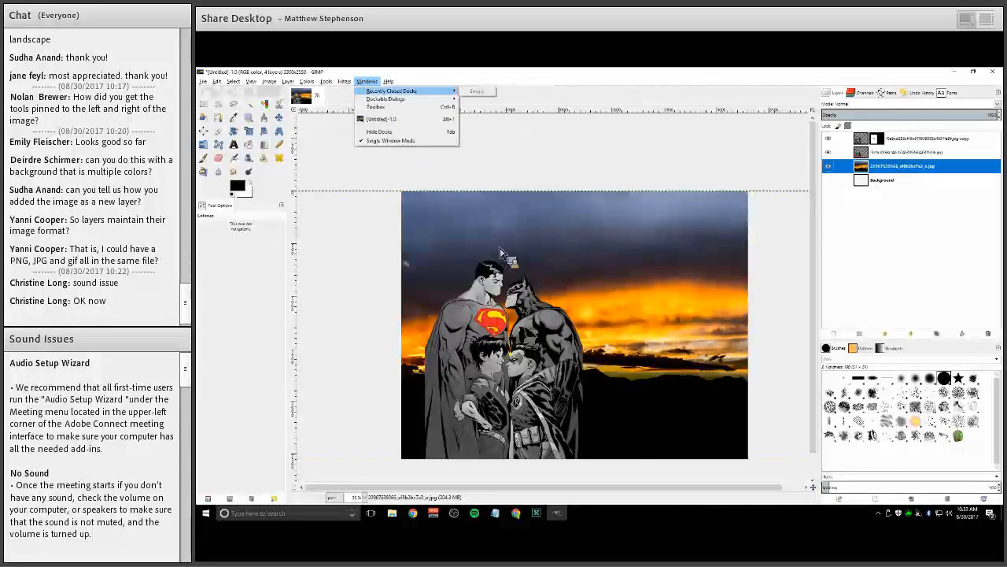
mouse_move(441, 99)
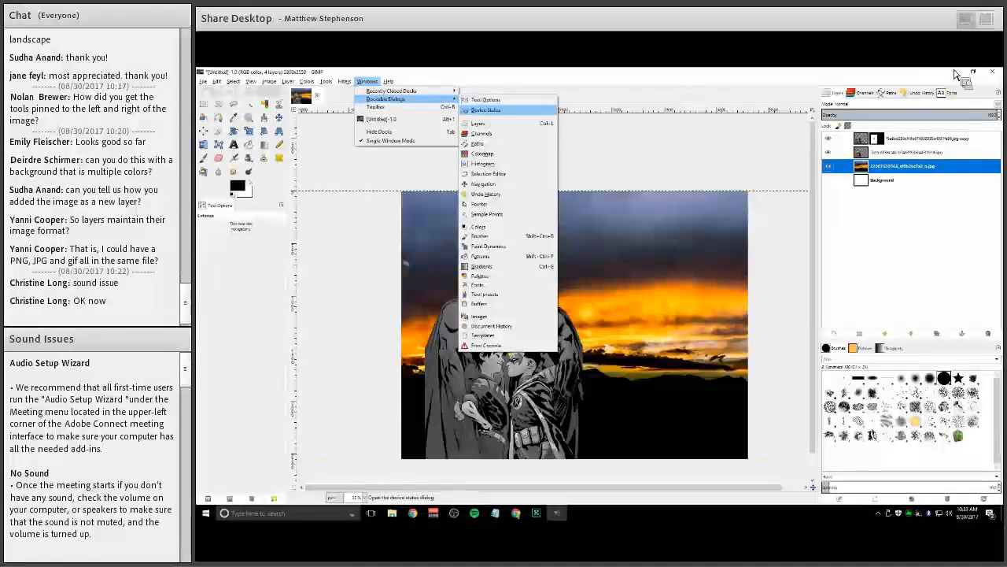
click(485, 110)
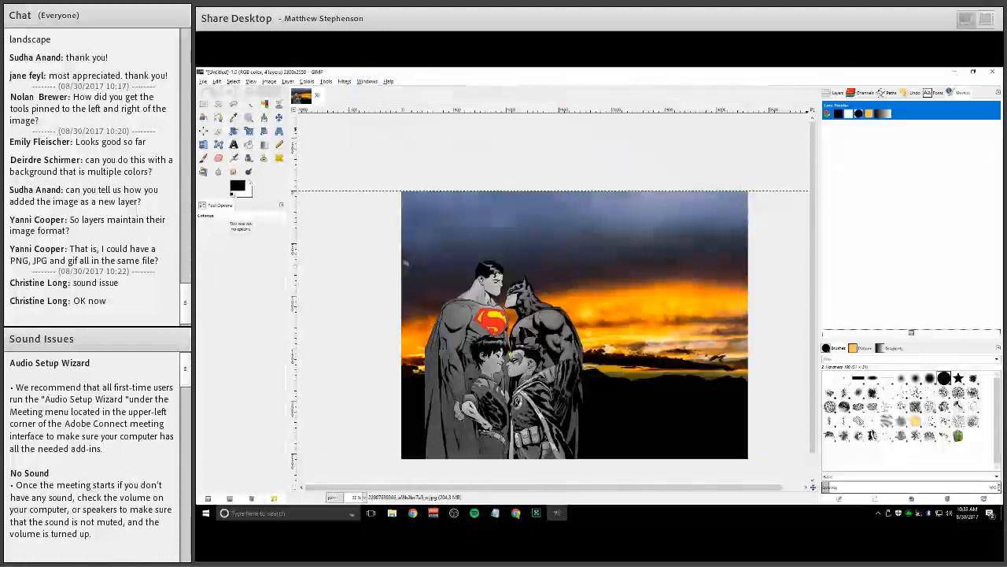
key(ctrl+l)
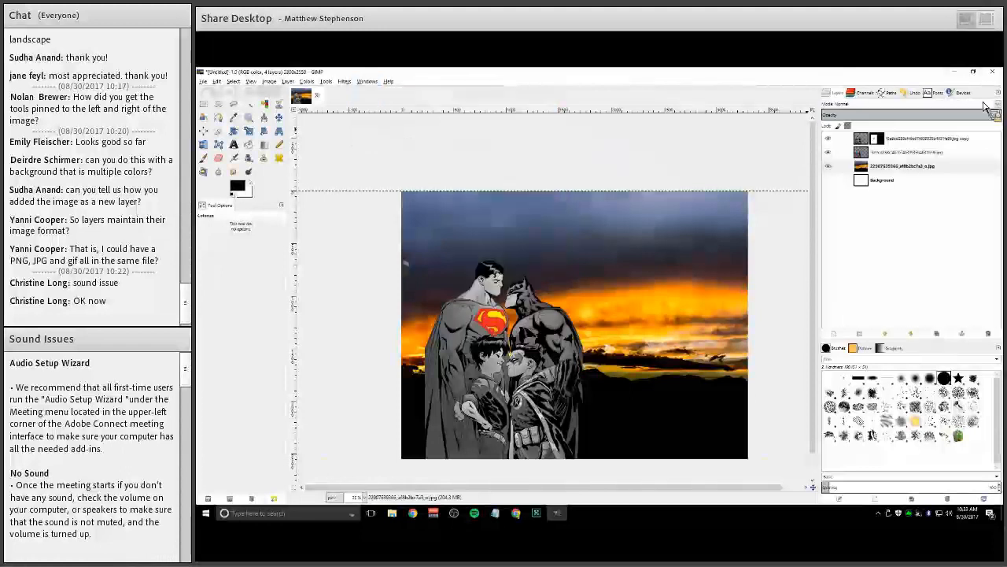
click(982, 104)
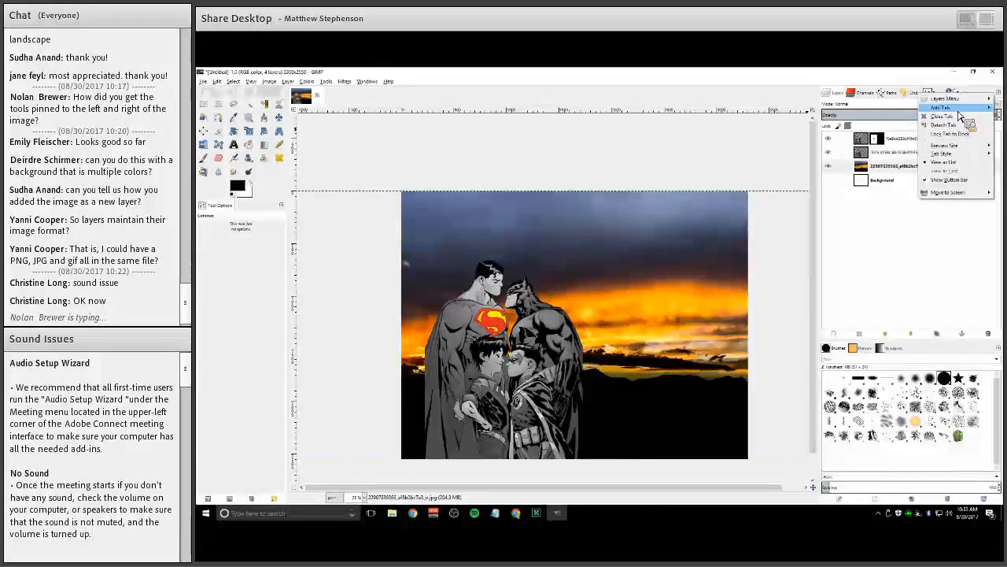
mouse_move(959, 111)
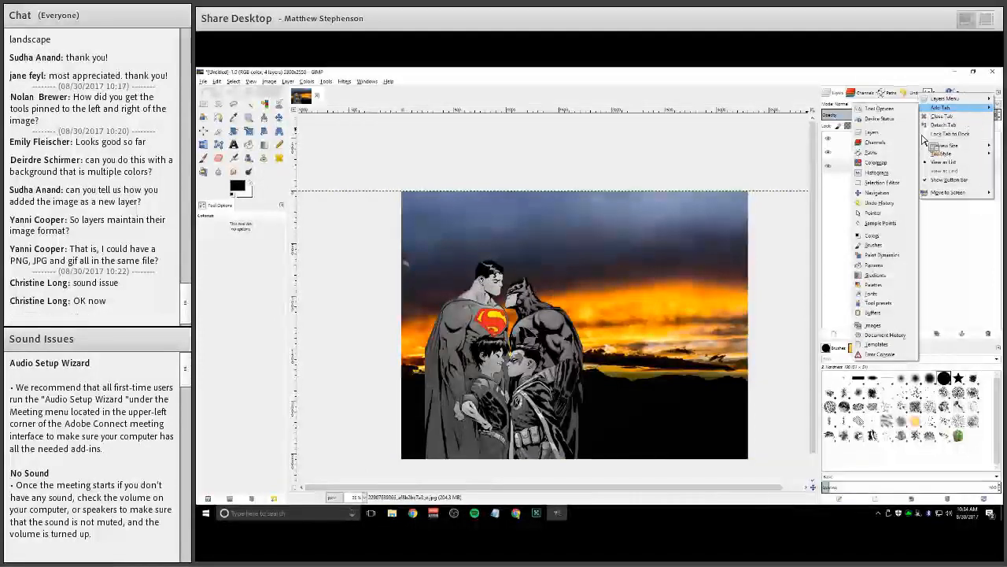
click(732, 82)
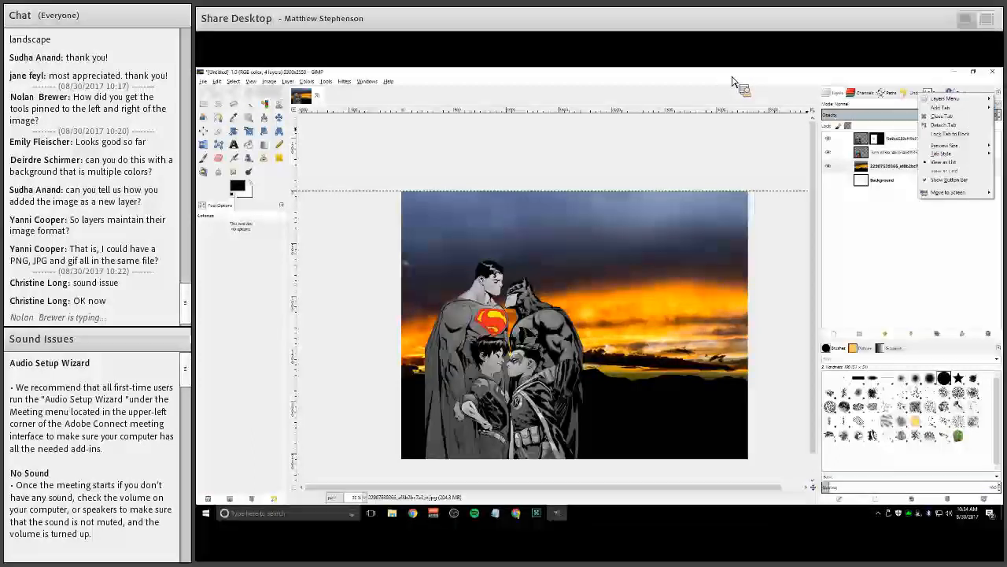
click(642, 179)
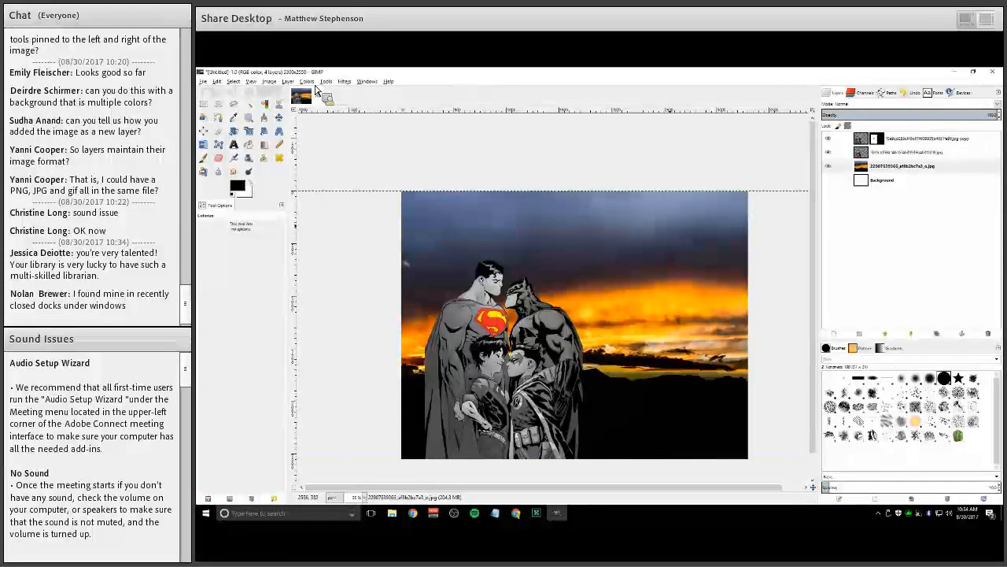
click(325, 82)
mouse_move(307, 81)
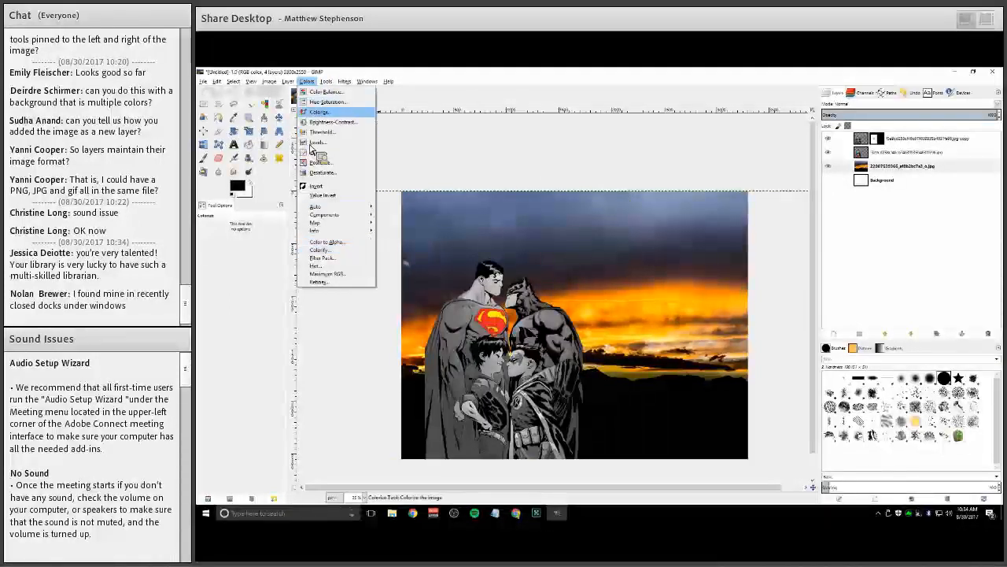
click(318, 112)
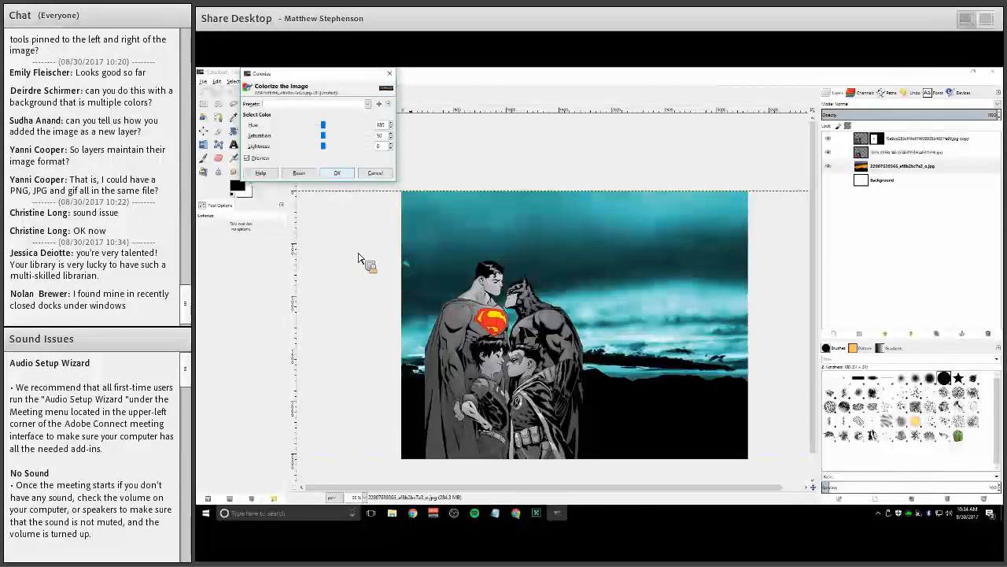
click(375, 172)
Colorify the sunset layer with yellow
click(307, 81)
key(Down)
key(Down)
key(Down)
key(Down)
key(Down)
key(Down)
key(Down)
key(Return)
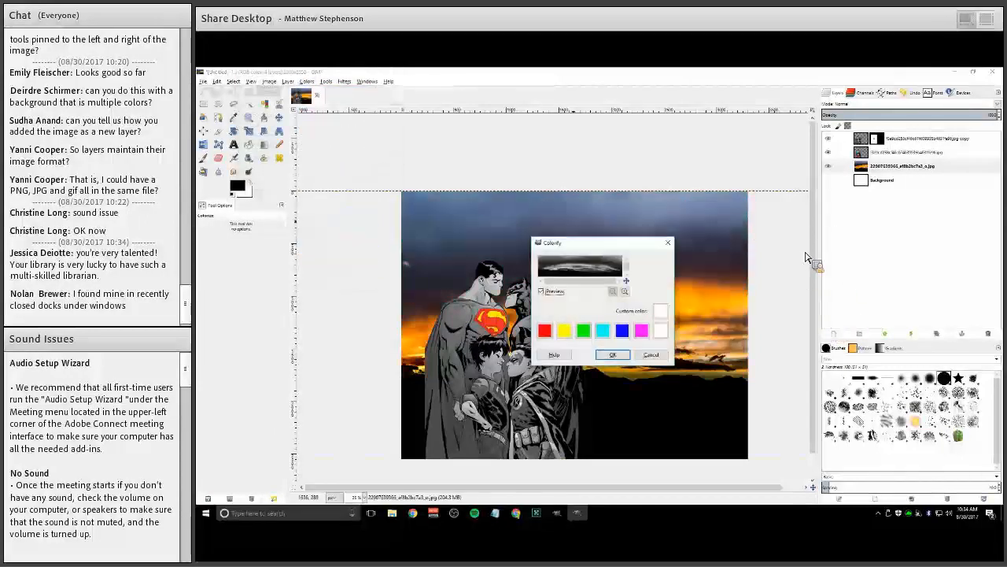
drag(598, 243, 838, 232)
click(823, 320)
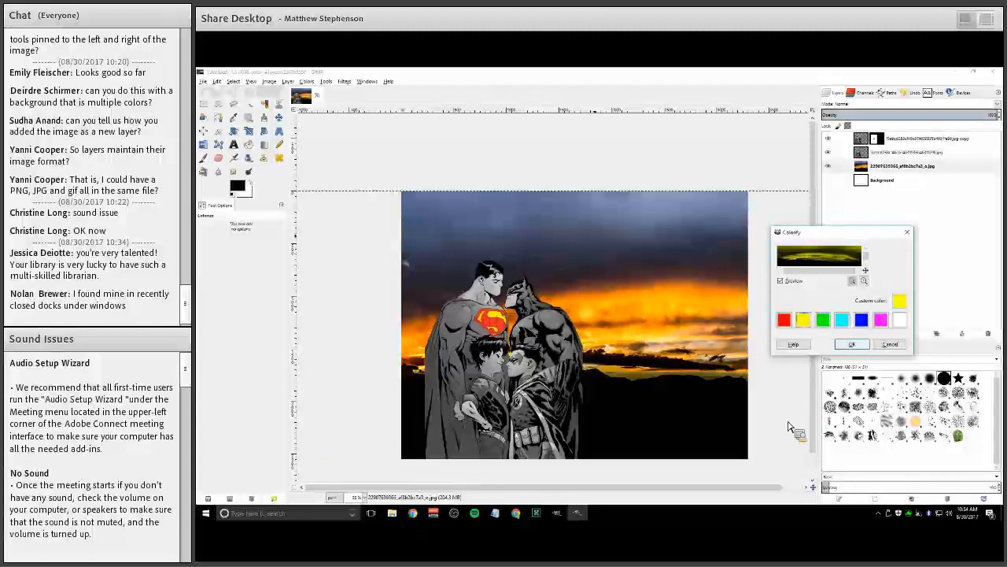
key(Return)
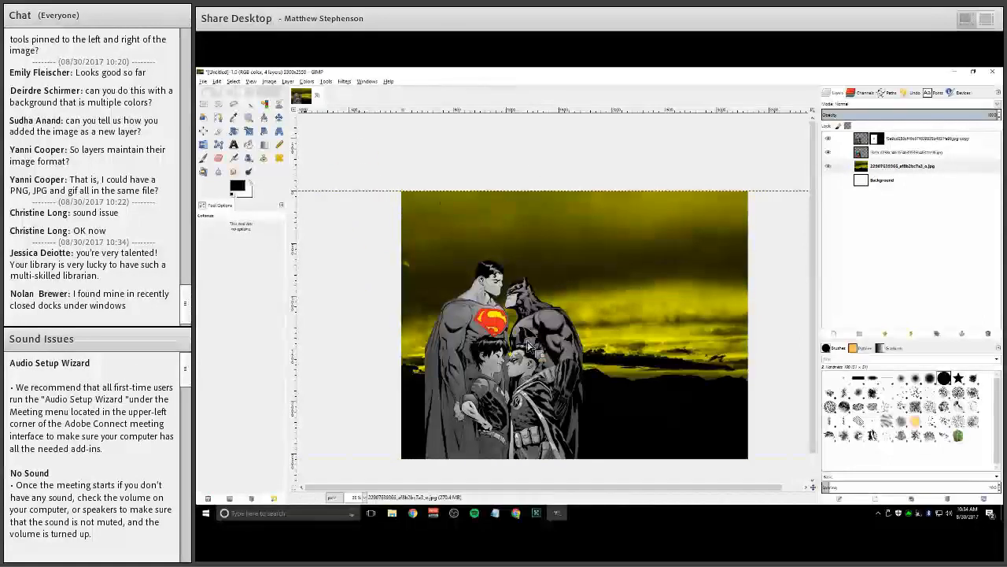
click(307, 81)
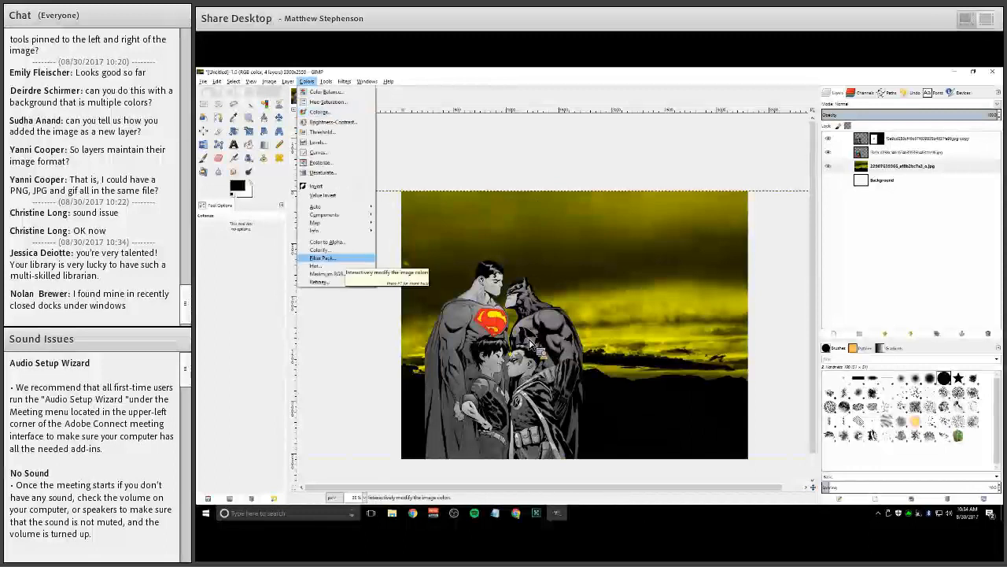
click(529, 343)
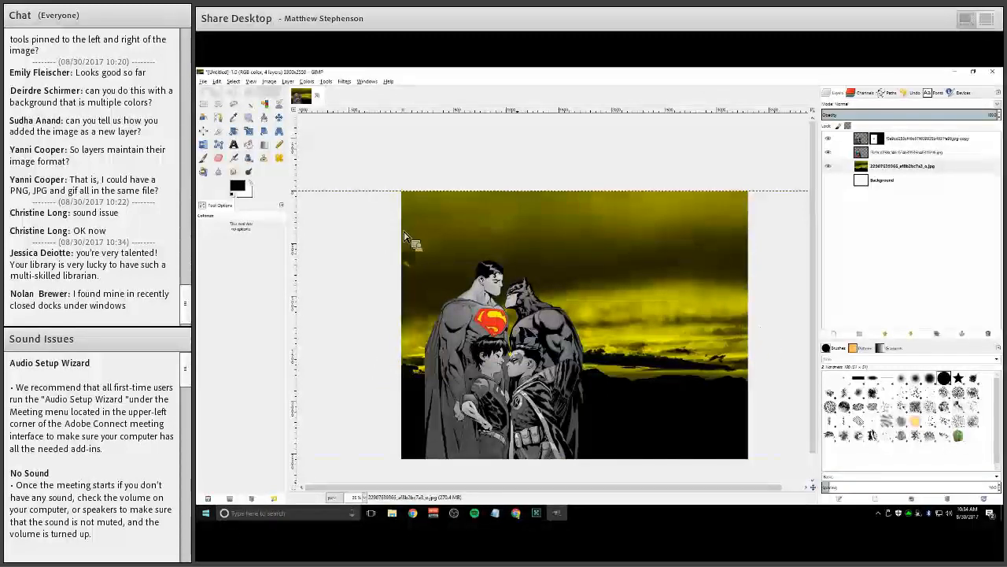
key(super)
click(348, 346)
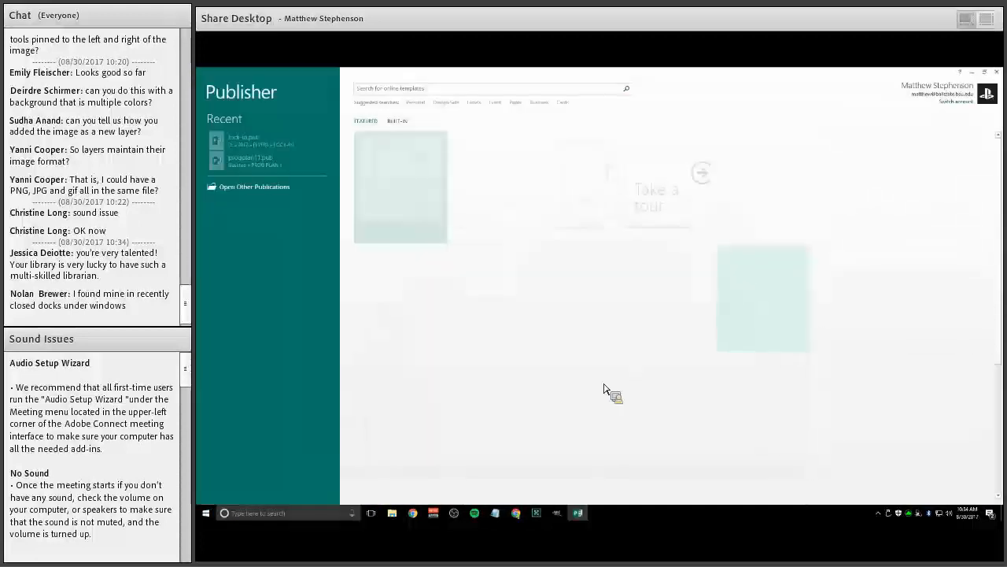
click(482, 207)
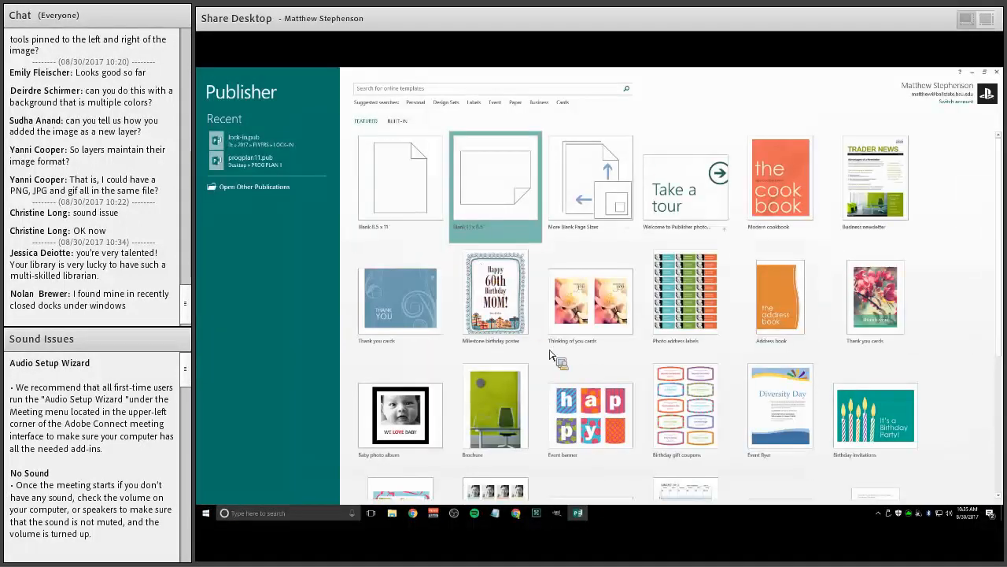
key(alt+Tab)
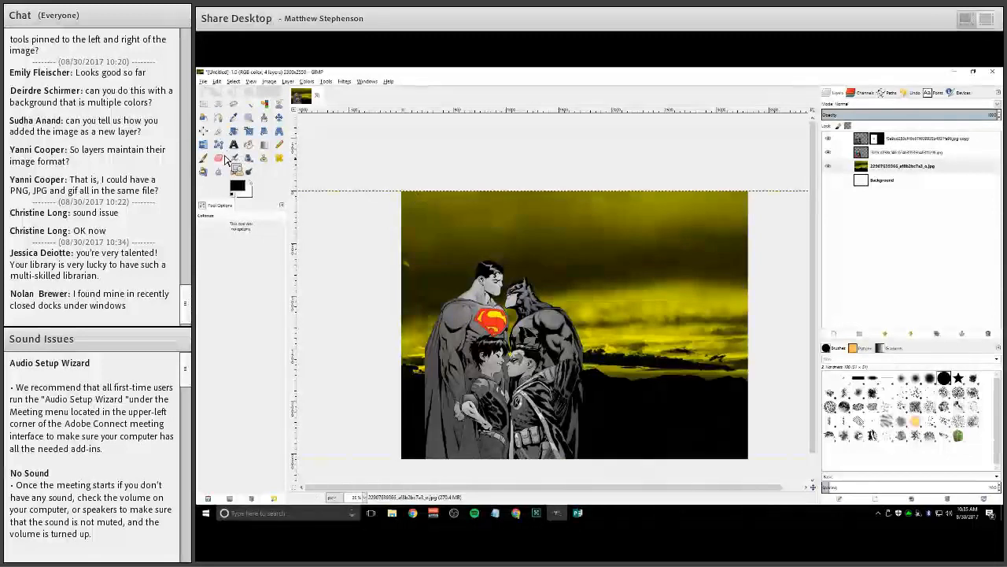
Save the image as batmansuperman in the Desktop folder
key(alt+f)
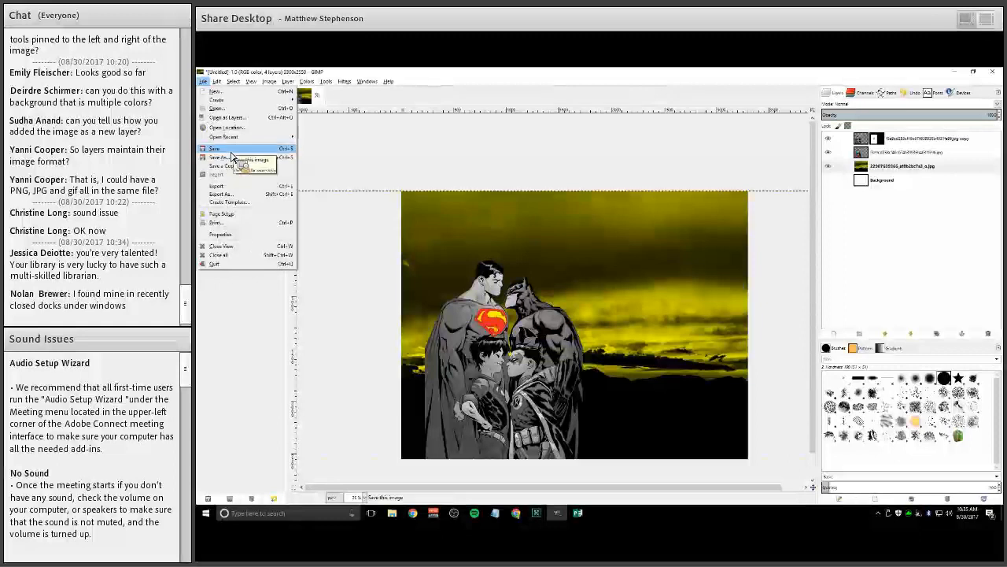
click(232, 158)
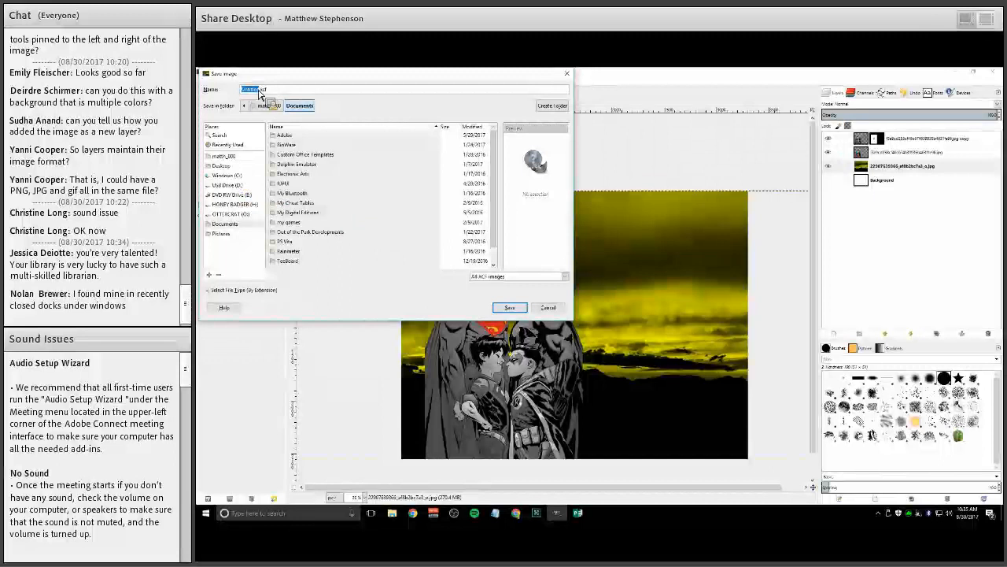
click(221, 167)
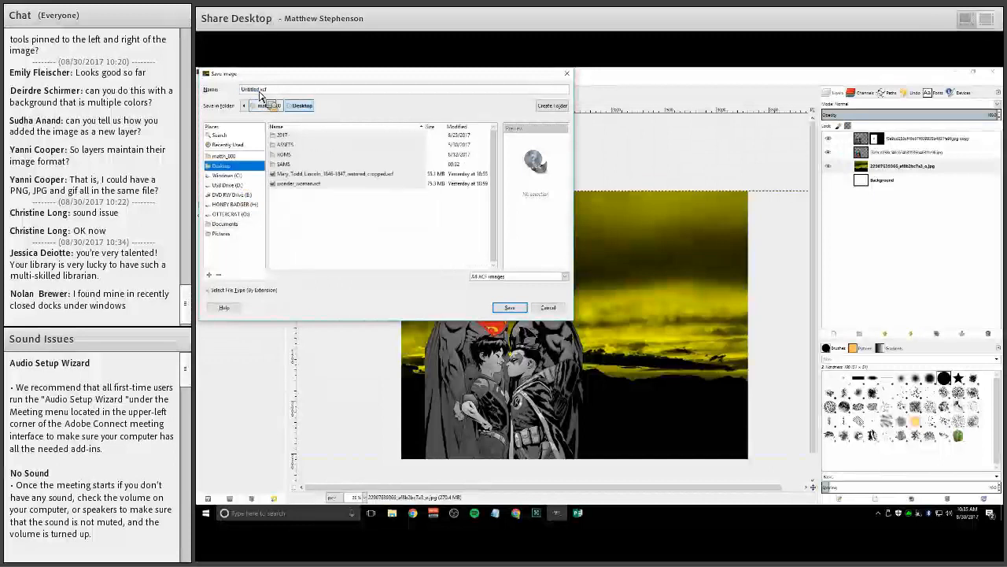
click(260, 91)
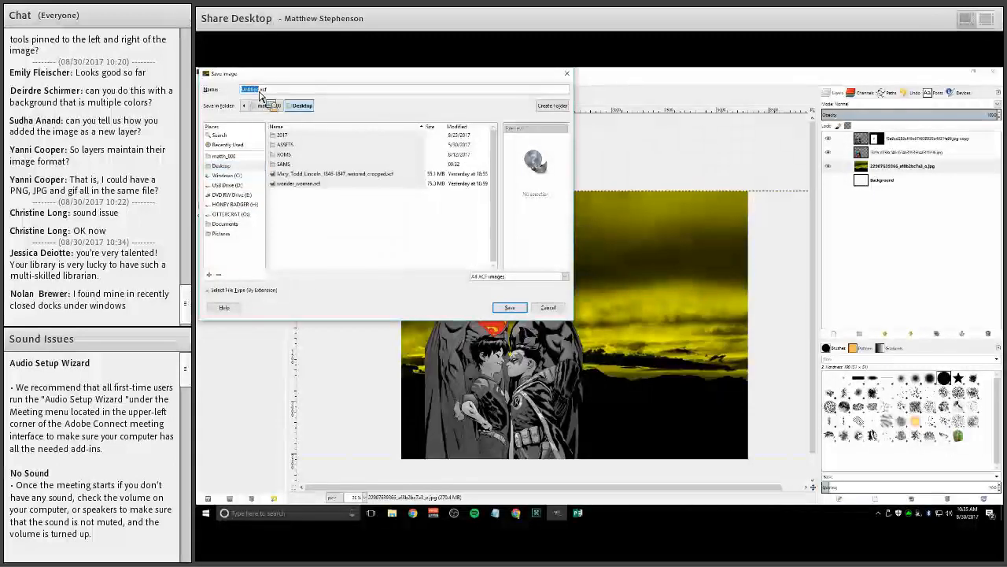
text(batmansuperman)
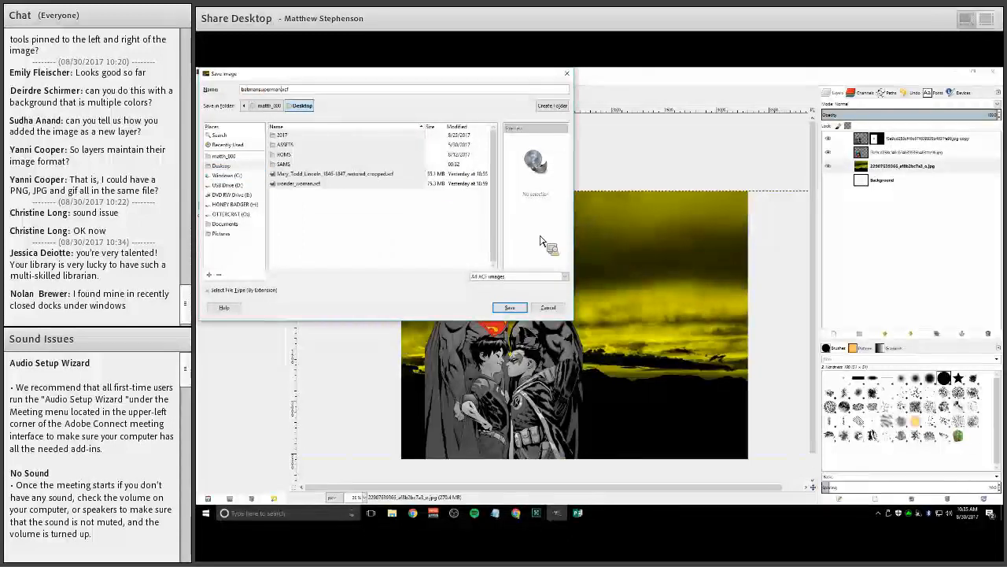
click(510, 307)
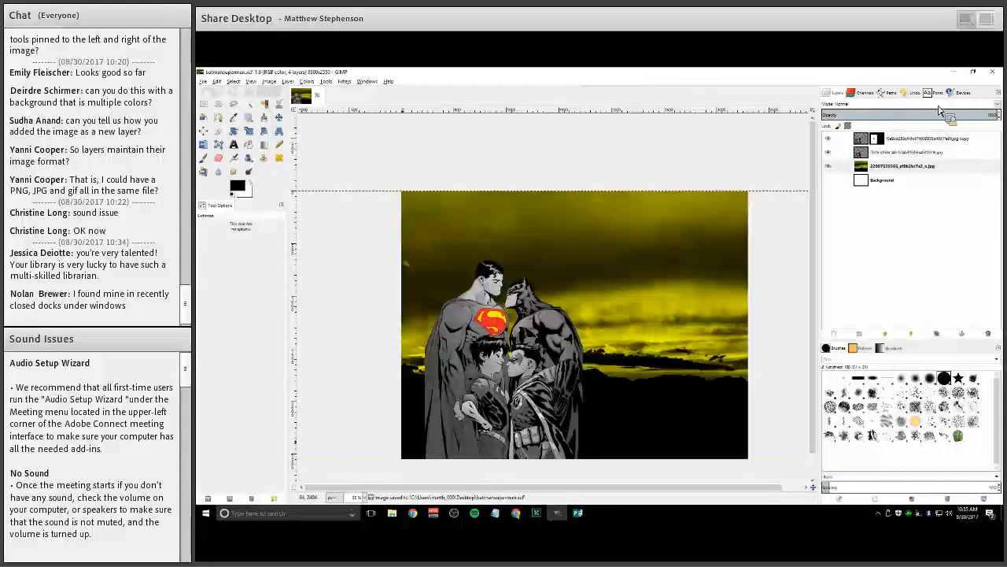
Export the image as batmansuperman.png to the Desktop with default PNG options
drag(213, 196, 225, 288)
click(993, 71)
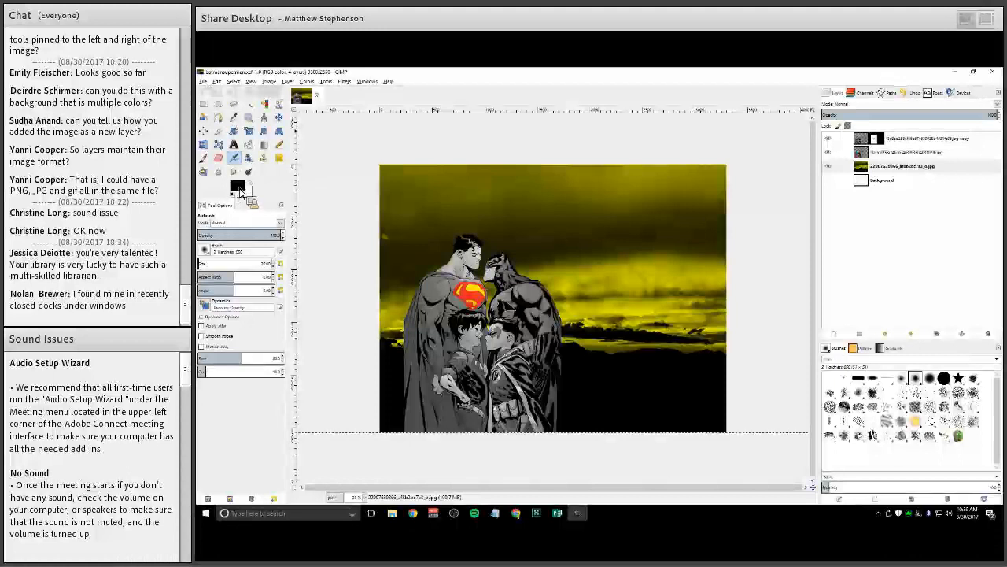
key(alt+f)
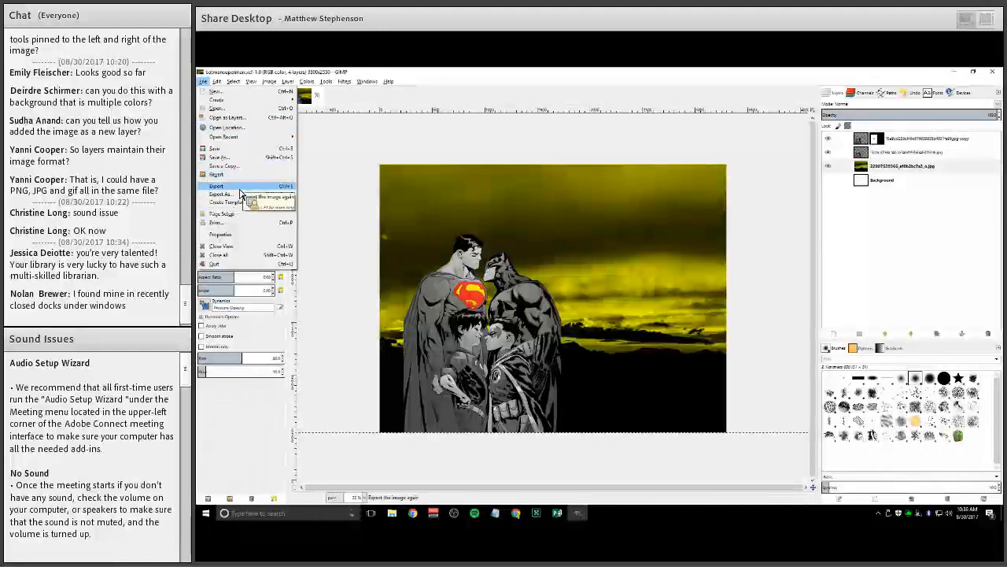
click(241, 189)
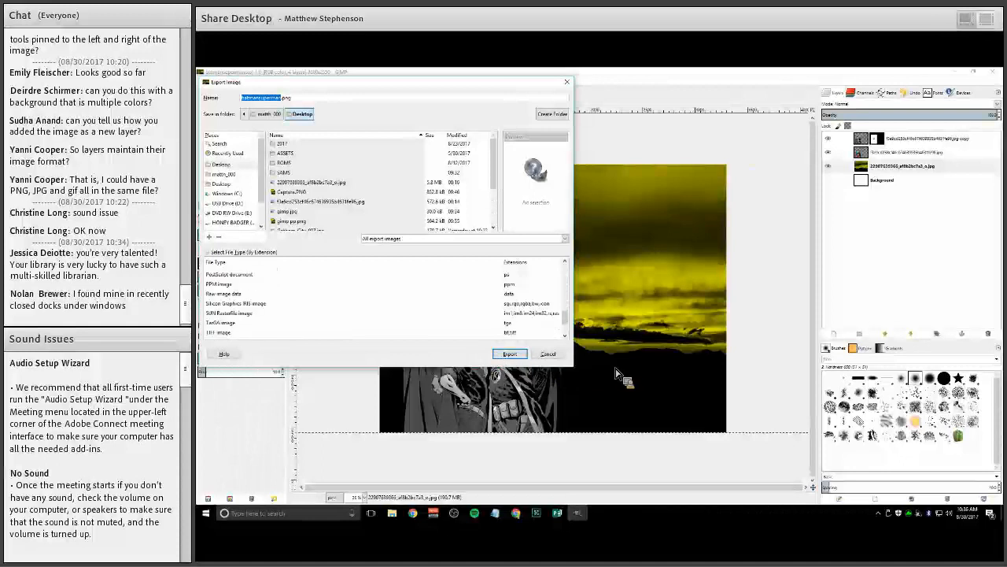
key(Return)
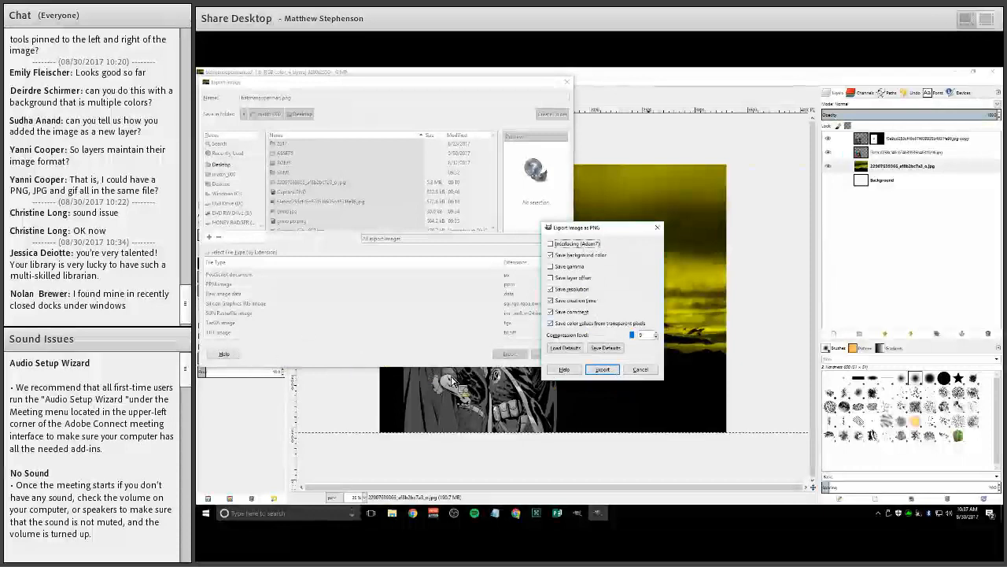
key(Return)
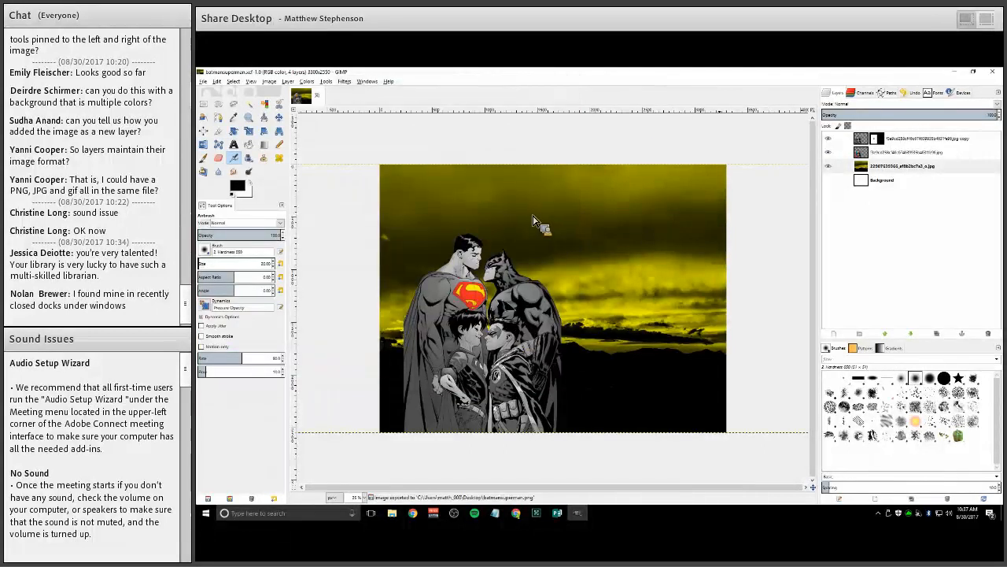
Open the exported batmansuperman.png from the Desktop to check it
click(955, 71)
double_click(211, 214)
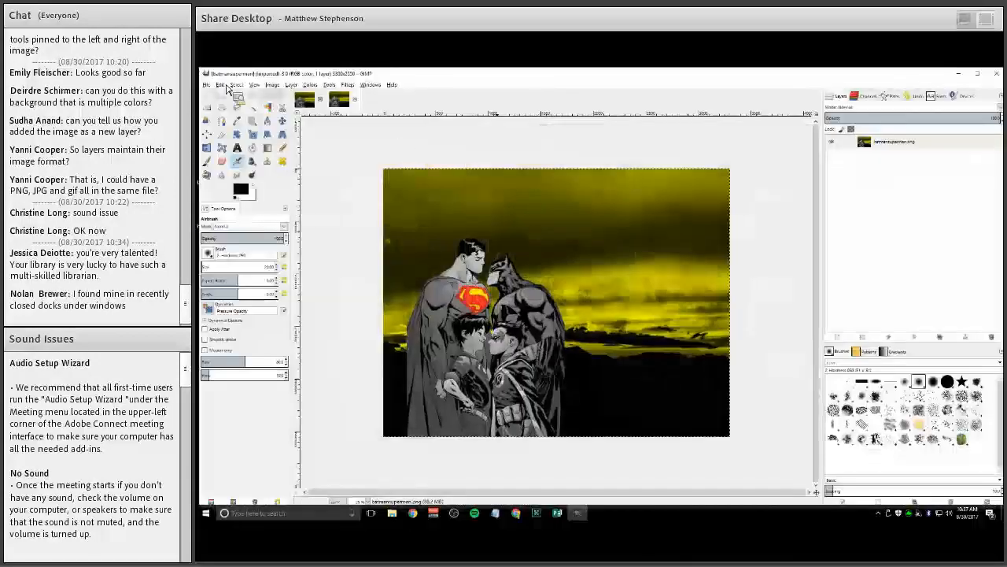
drag(885, 142, 858, 191)
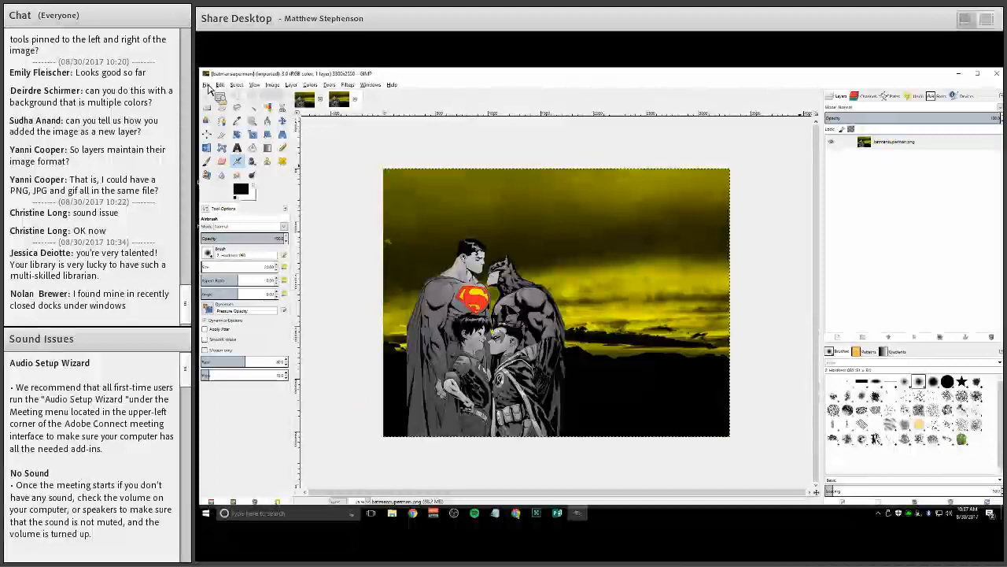
Switch to Publisher and start a new blank publication in a maximized window
click(959, 74)
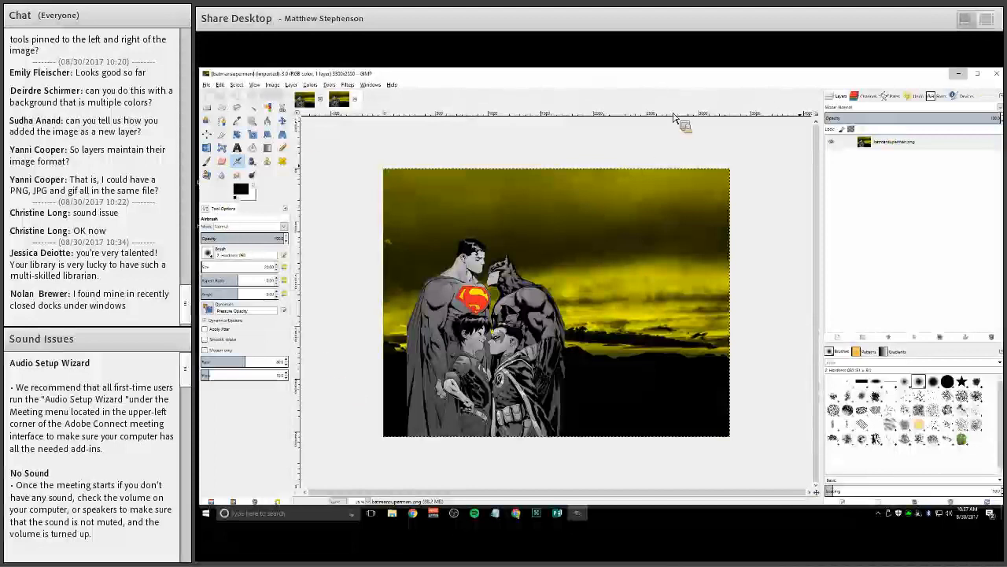
double_click(214, 101)
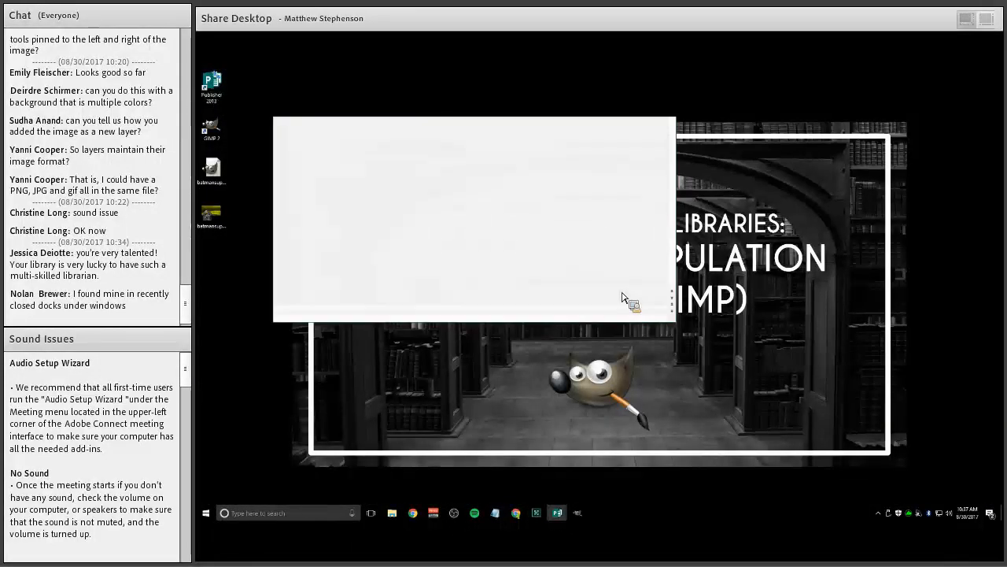
click(606, 275)
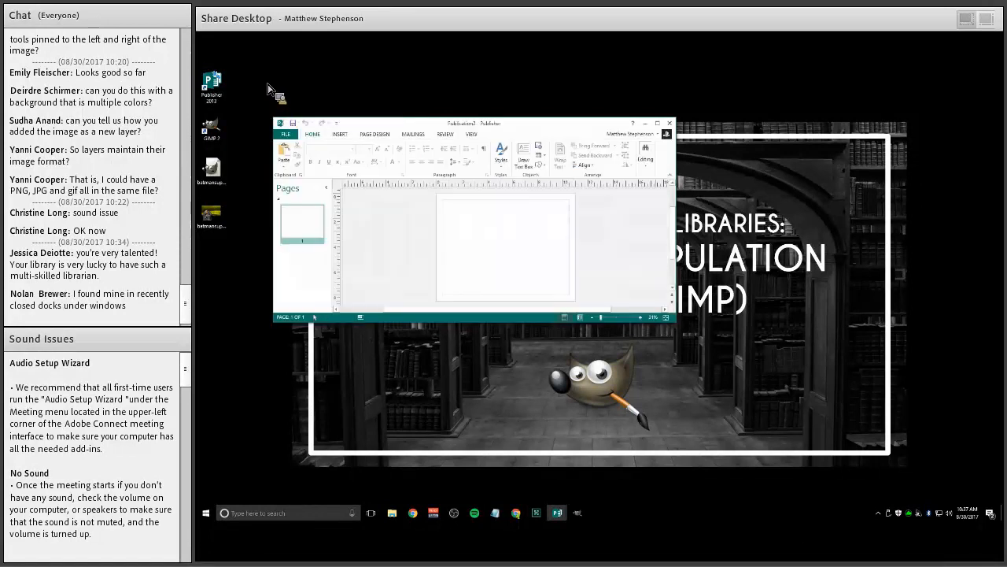
click(658, 123)
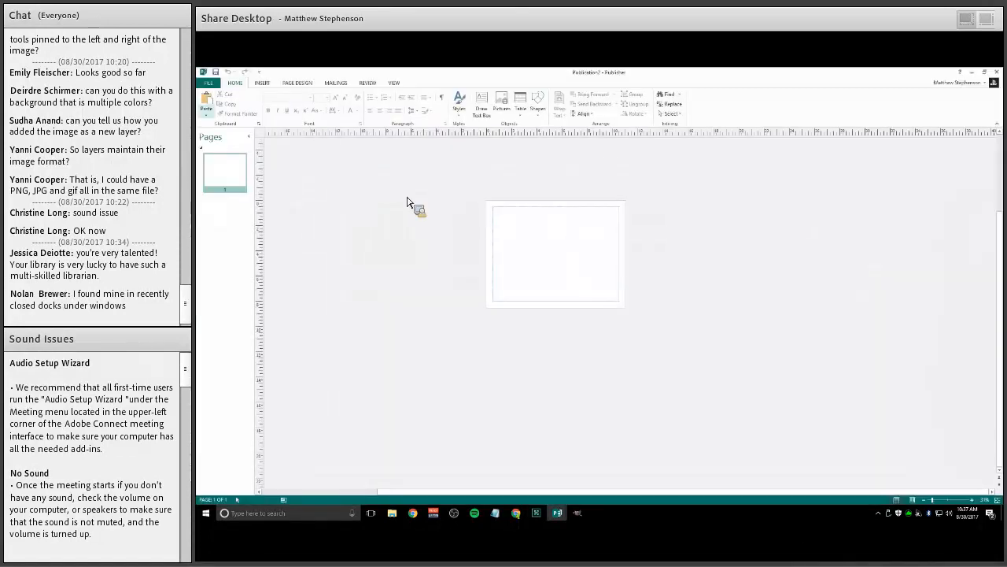
Insert the batmansuperman.png picture from the Desktop into the publication
click(262, 83)
click(269, 104)
click(432, 266)
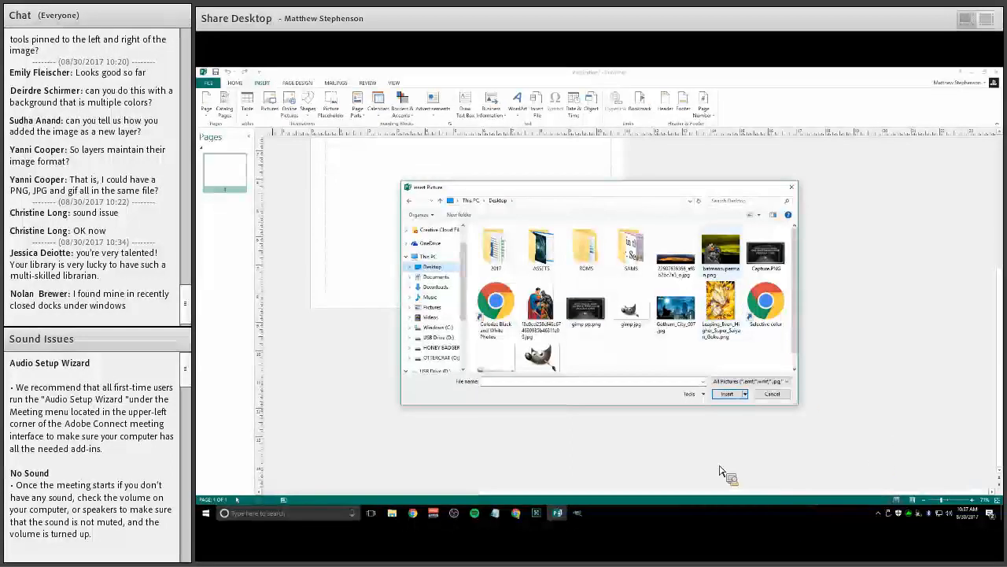
double_click(721, 252)
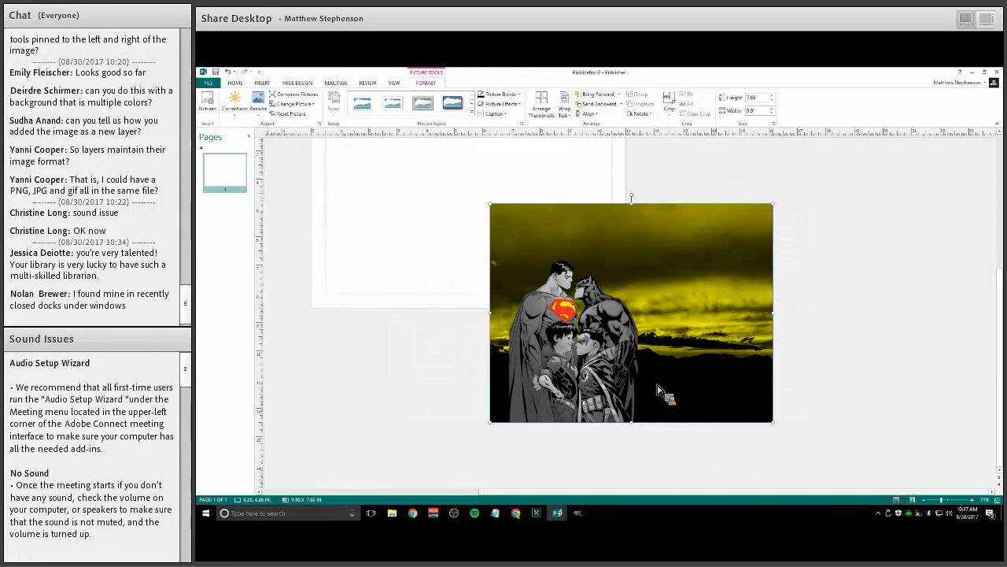
Move the inserted picture onto the page
scroll(657, 387, left, 2)
scroll(657, 388, up, 3)
drag(658, 391, 492, 257)
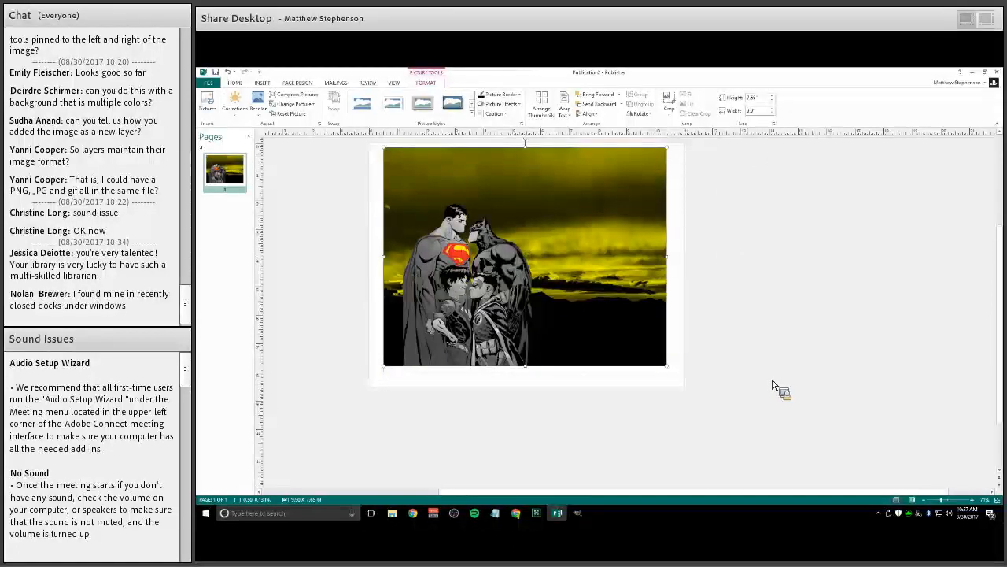
scroll(772, 385, up, 2)
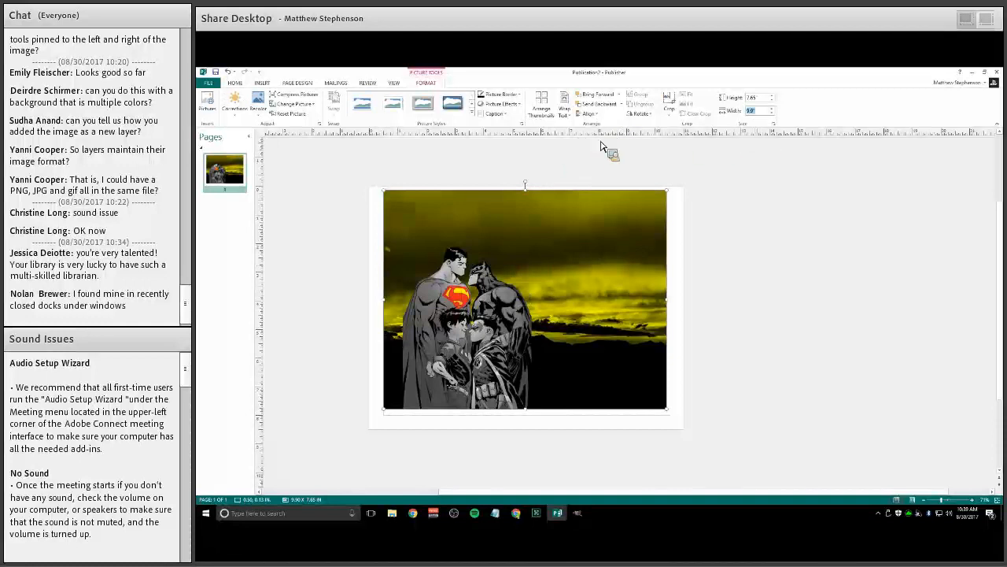
Resize the picture to 8.5 by 11 inches and align it centered and middled relative to the page margins
click(617, 214)
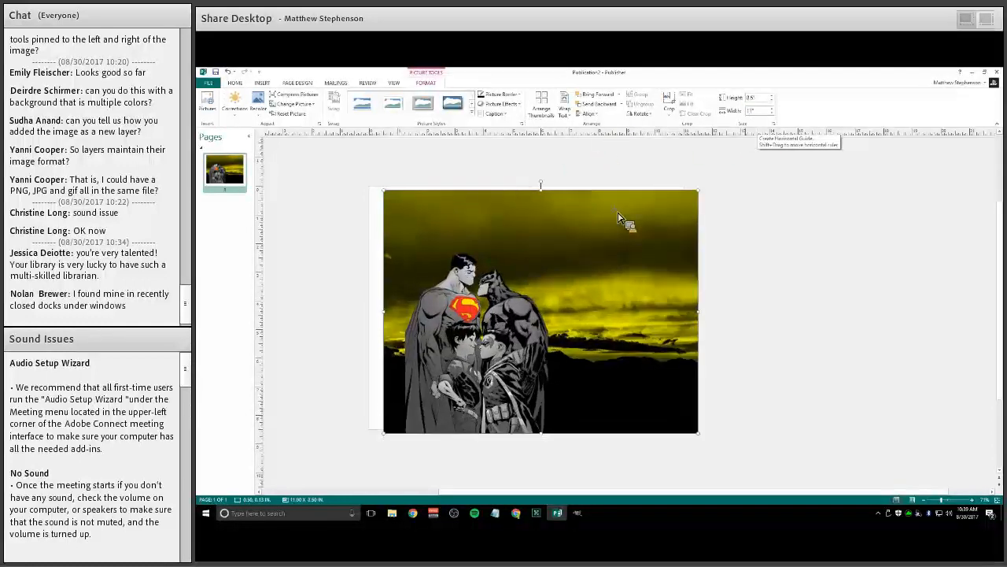
click(588, 113)
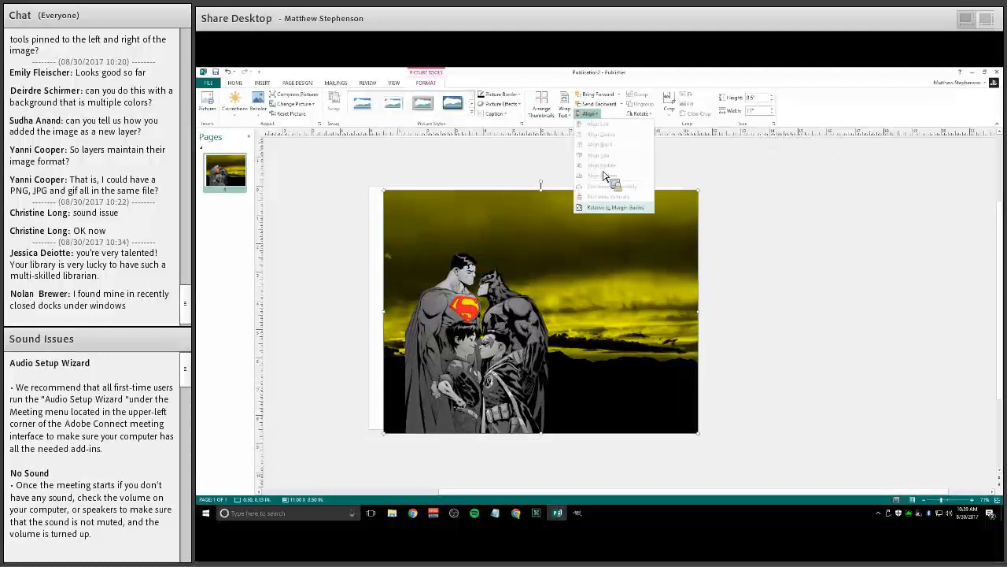
click(548, 371)
click(587, 113)
click(605, 135)
click(588, 114)
click(605, 165)
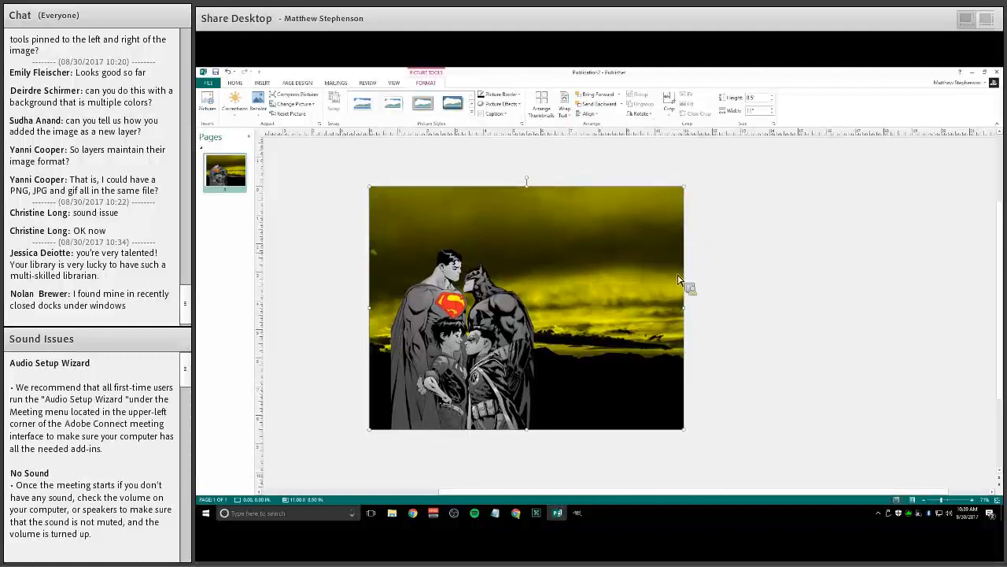
Draw a text box across the top of the picture and enter the title "Keep Calm and Deescalate:" with its subtitle line
click(882, 425)
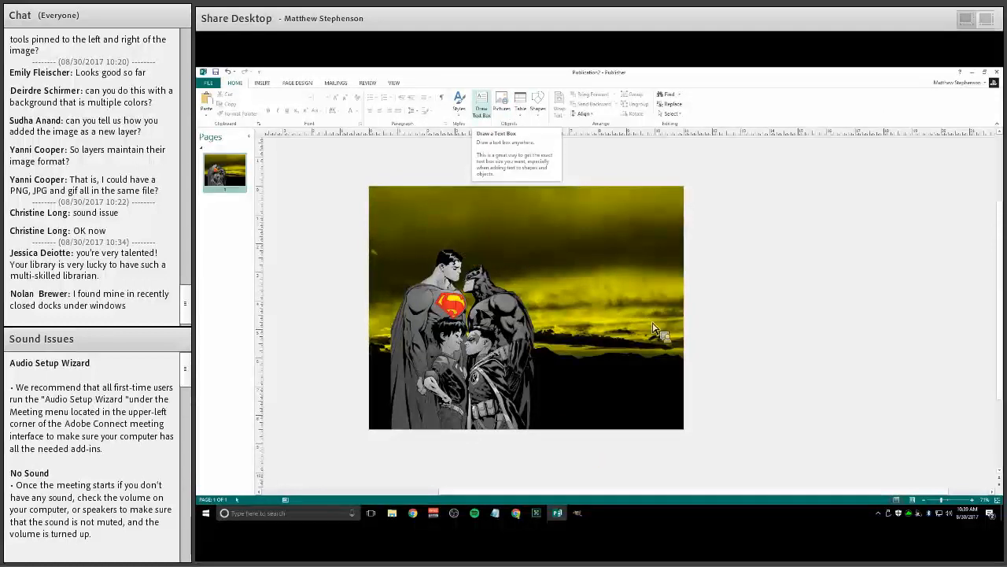
drag(377, 198, 681, 244)
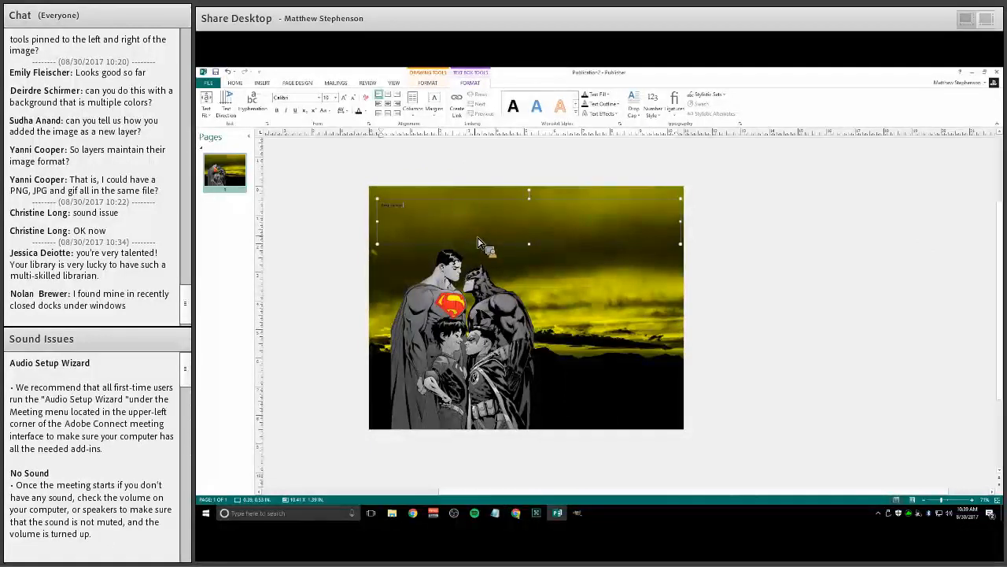
text(Rea)
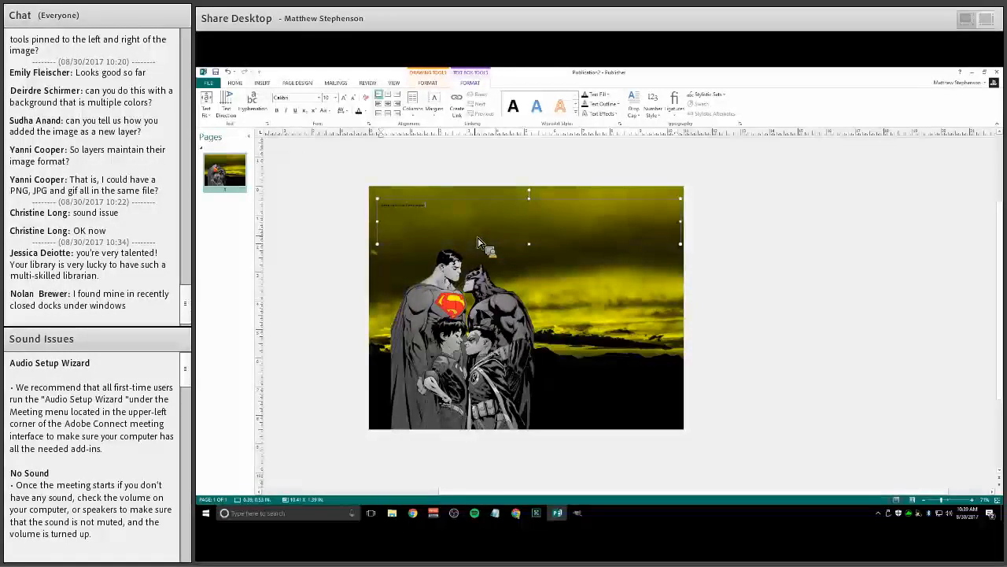
key(Return)
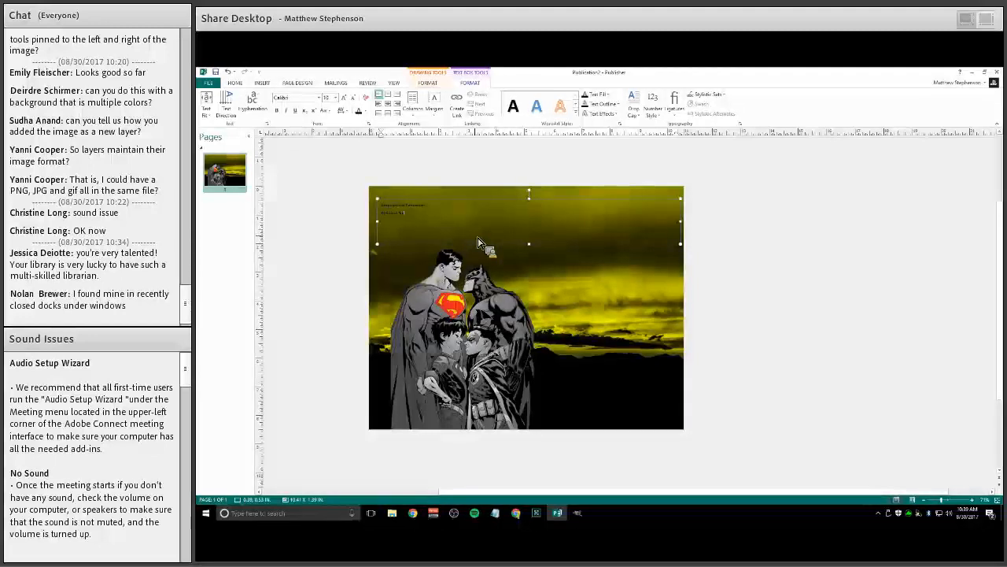
text(nso)
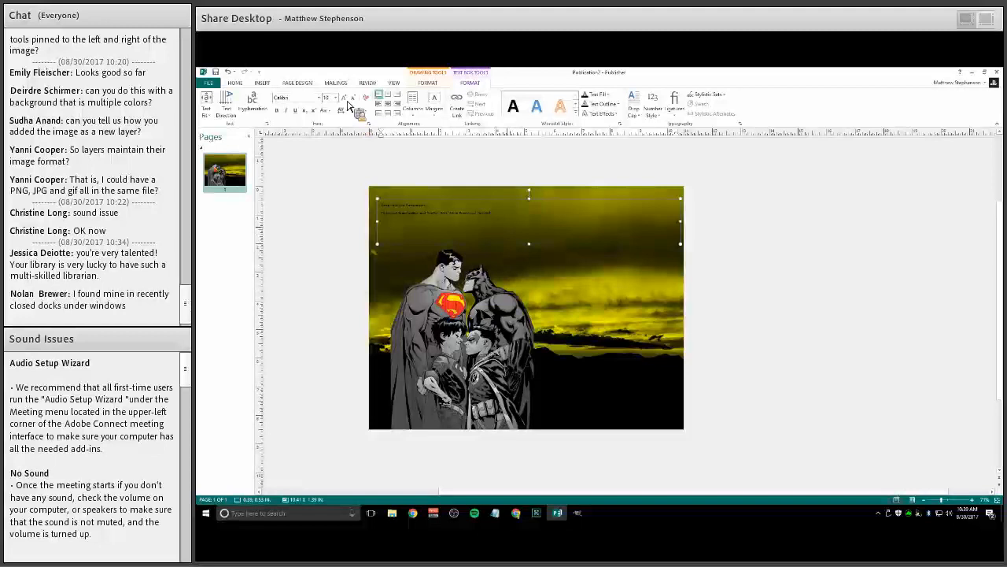
Select all the text box's text and increase its font size in five steps
key(shift+Home)
key(End)
key(ctrl+a)
key(ctrl+shift+period)
key(ctrl+shift+period)
key(ctrl+shift+period)
key(ctrl+shift+period)
key(ctrl+shift+period)
key(ctrl+shift+period)
key(ctrl+shift+period)
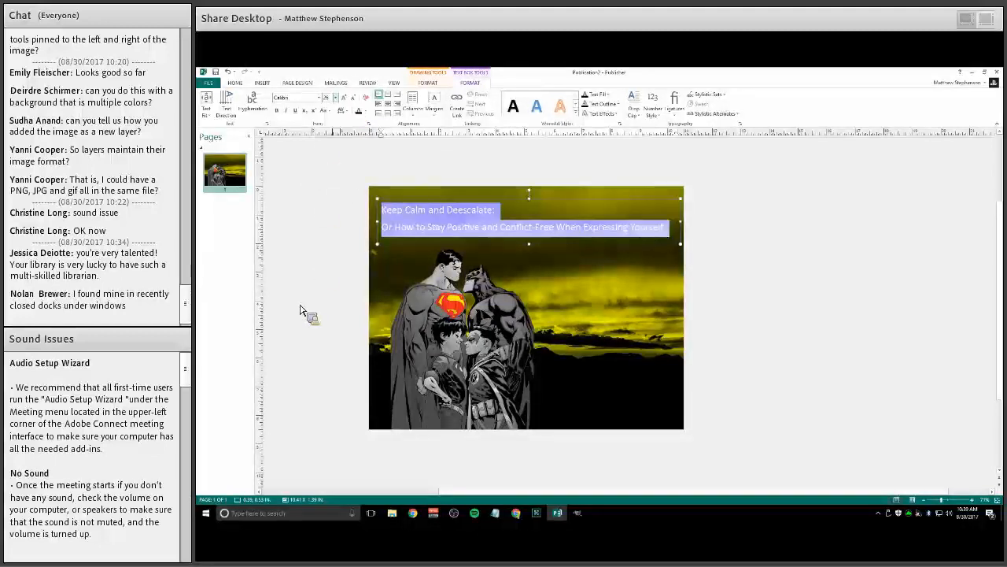
Change the text's font to Cracked Johnnie and deselect the text box
click(320, 97)
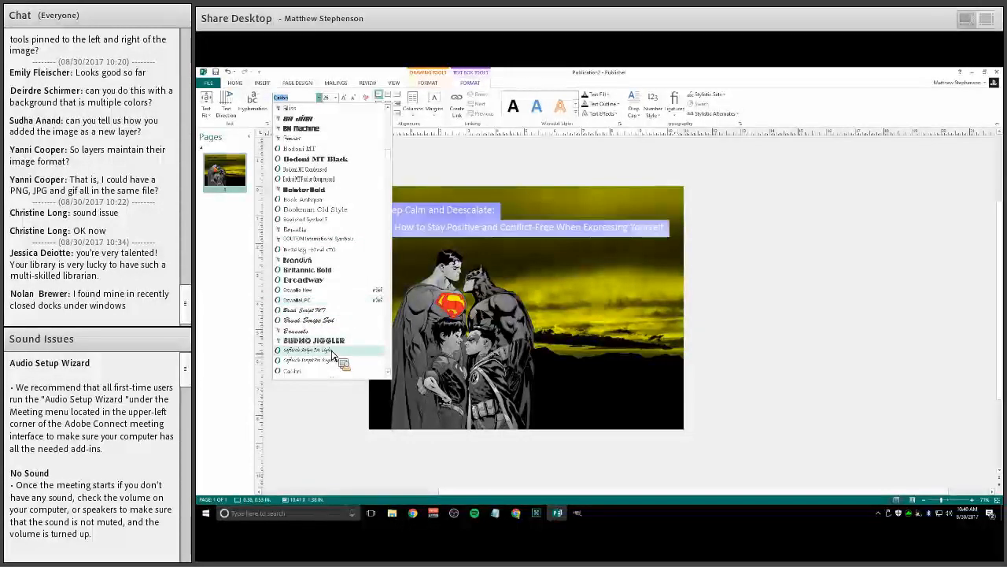
scroll(330, 355, down, 3)
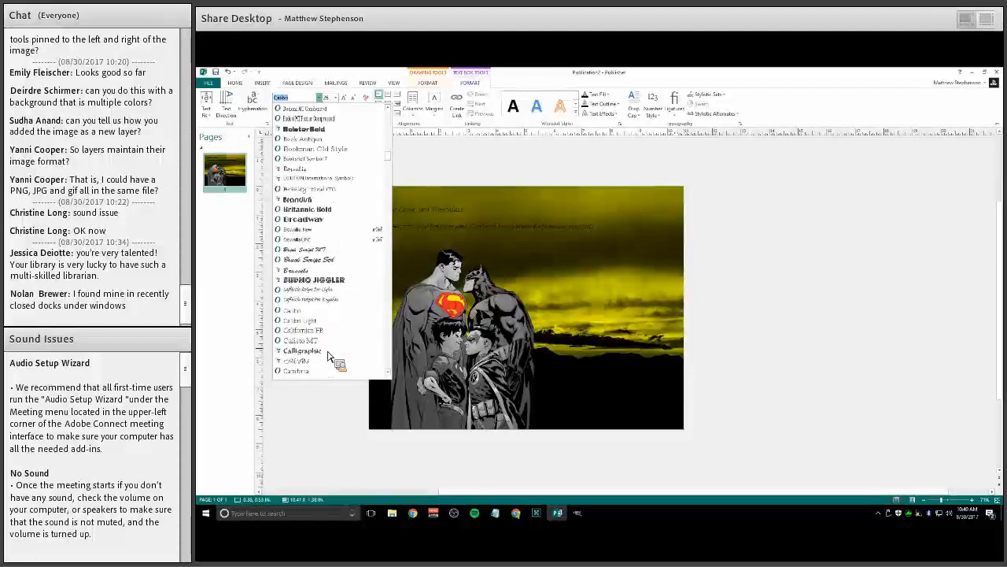
scroll(330, 356, down, 1)
scroll(329, 356, down, 1)
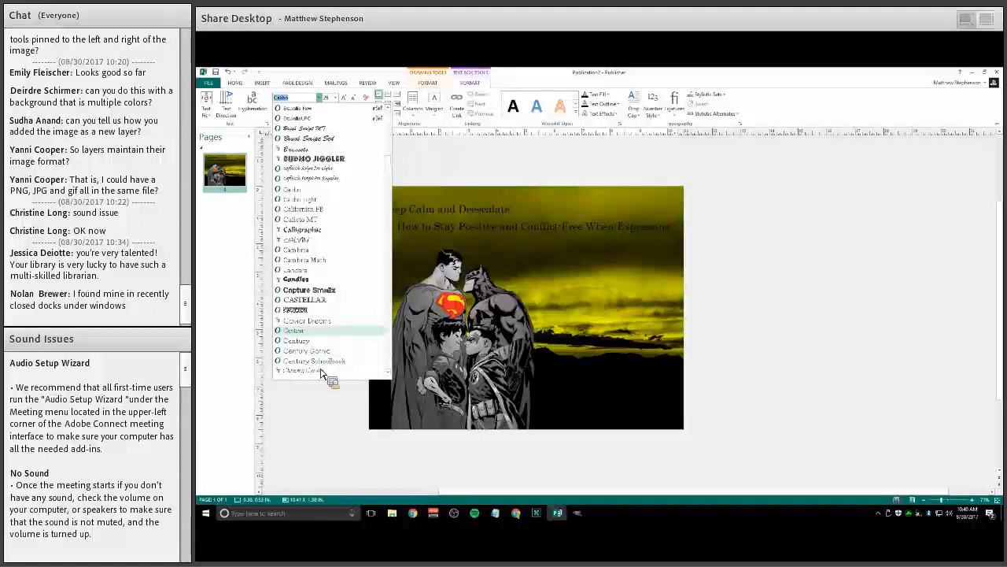
scroll(329, 369, down, 4)
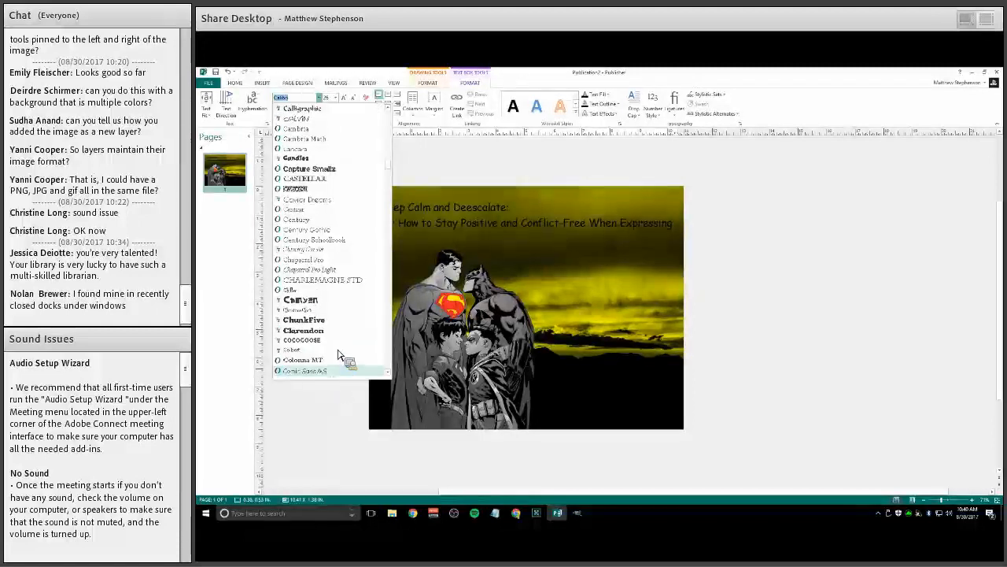
scroll(326, 346, down, 4)
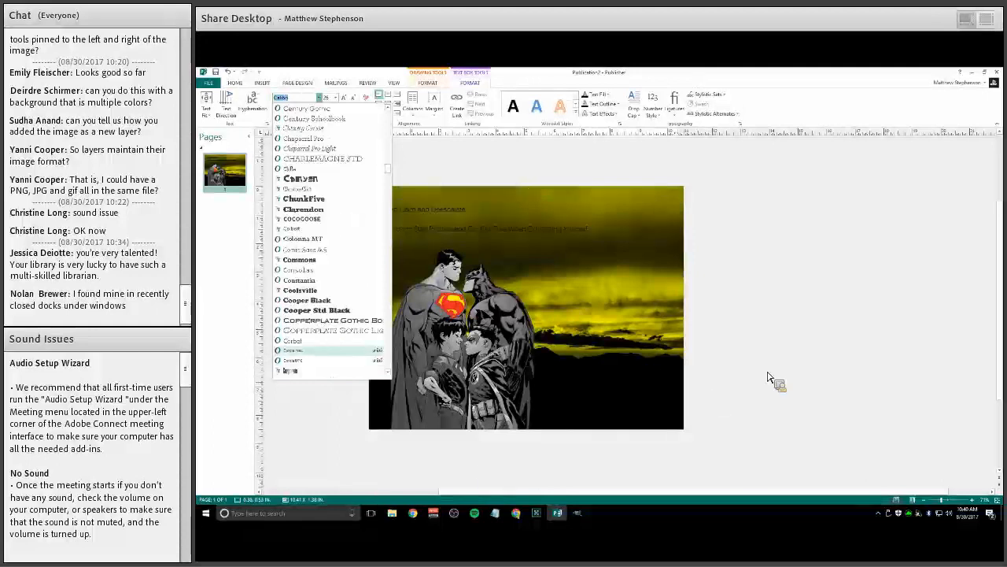
scroll(331, 358, down, 3)
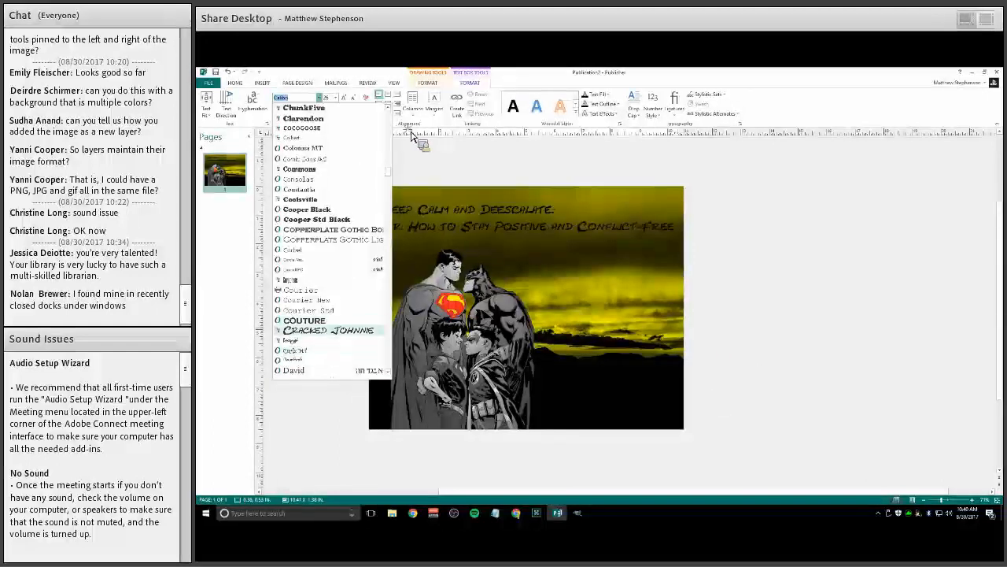
click(328, 330)
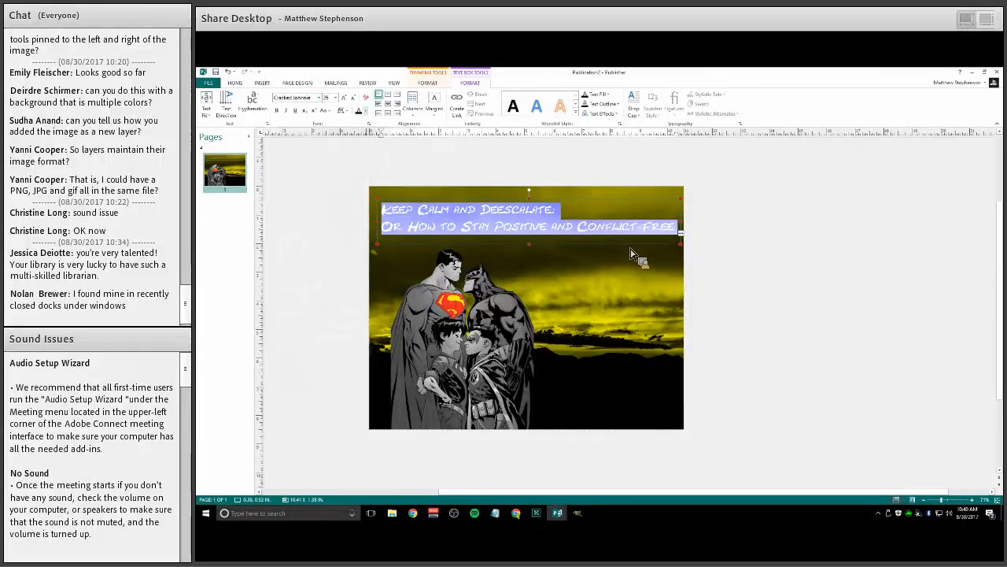
click(363, 111)
click(675, 234)
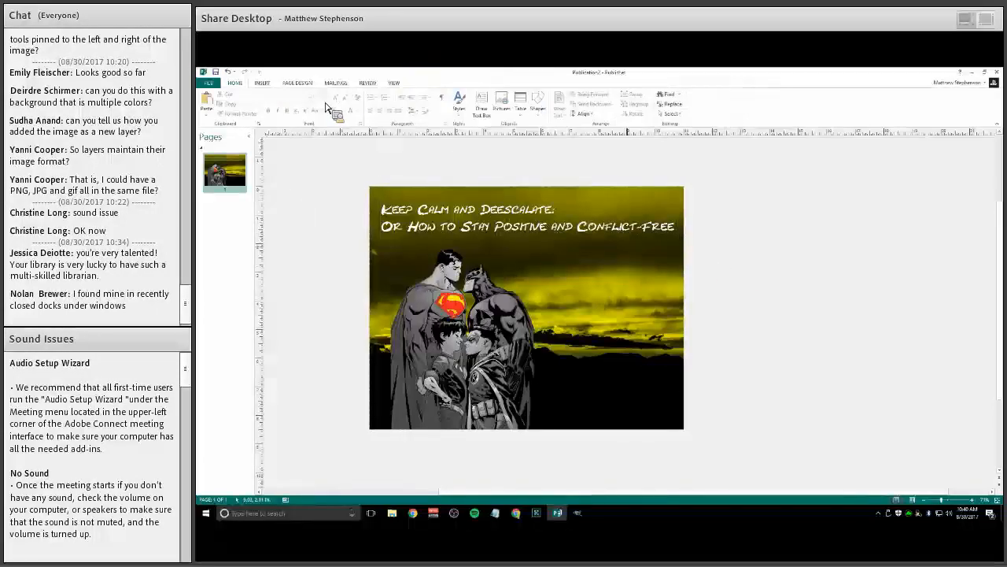
Select all the title text and change its font to Keep Calm
click(389, 188)
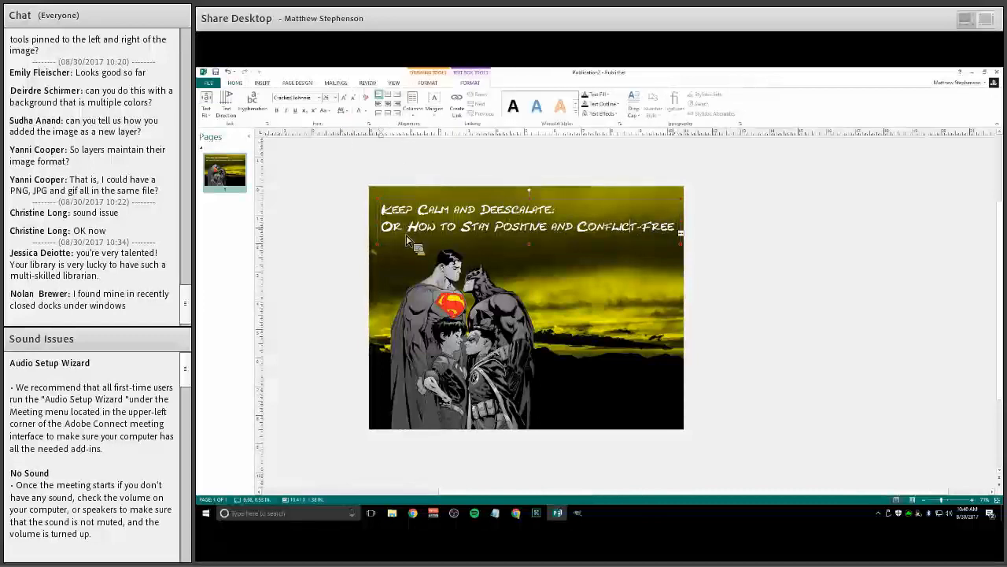
key(ctrl+a)
click(319, 97)
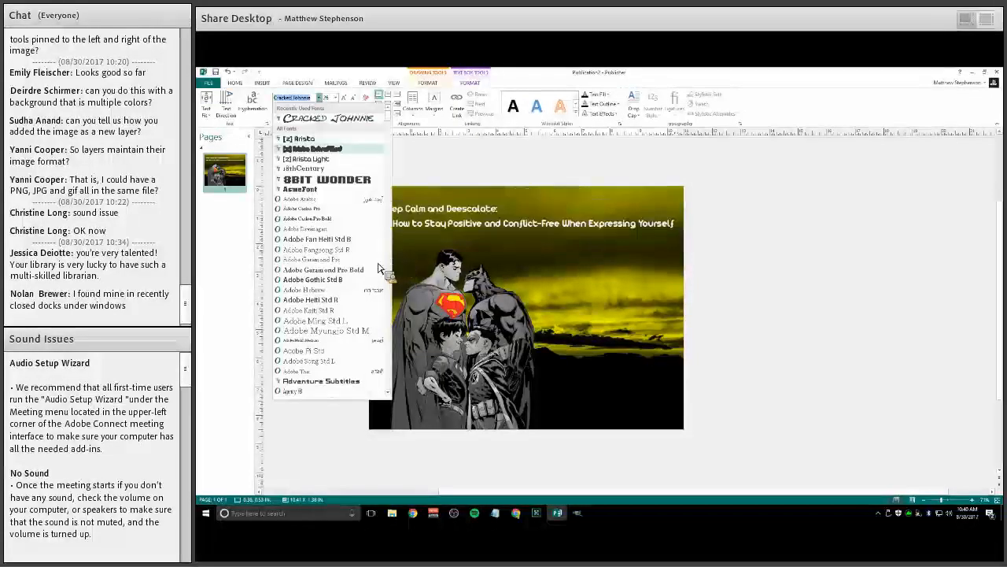
scroll(326, 201, down, 15)
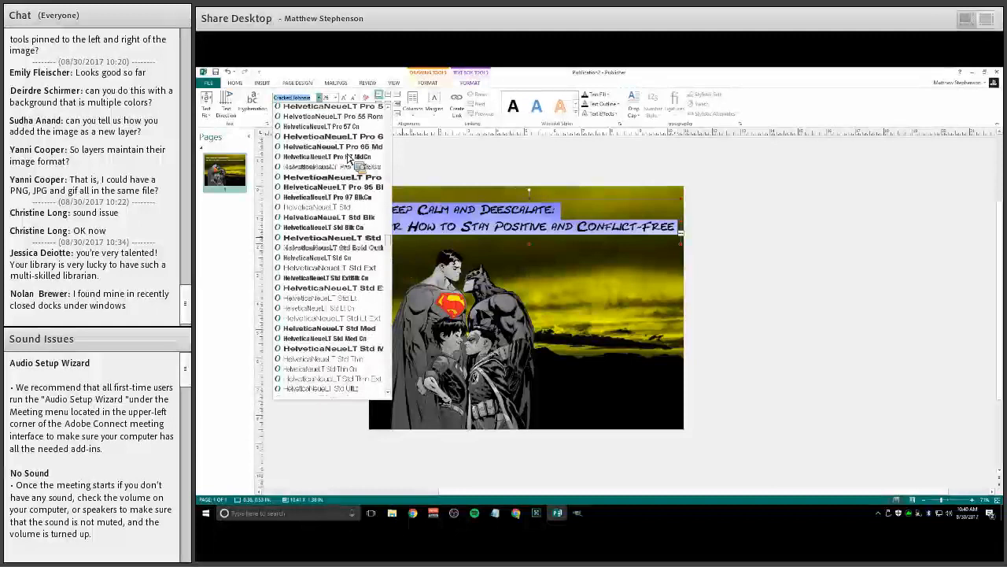
scroll(346, 157, down, 10)
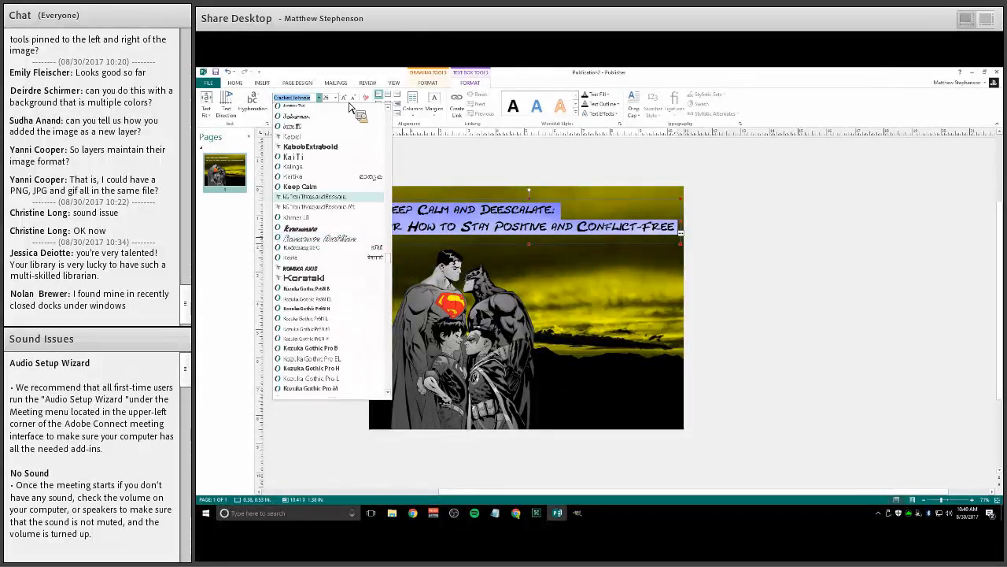
click(300, 186)
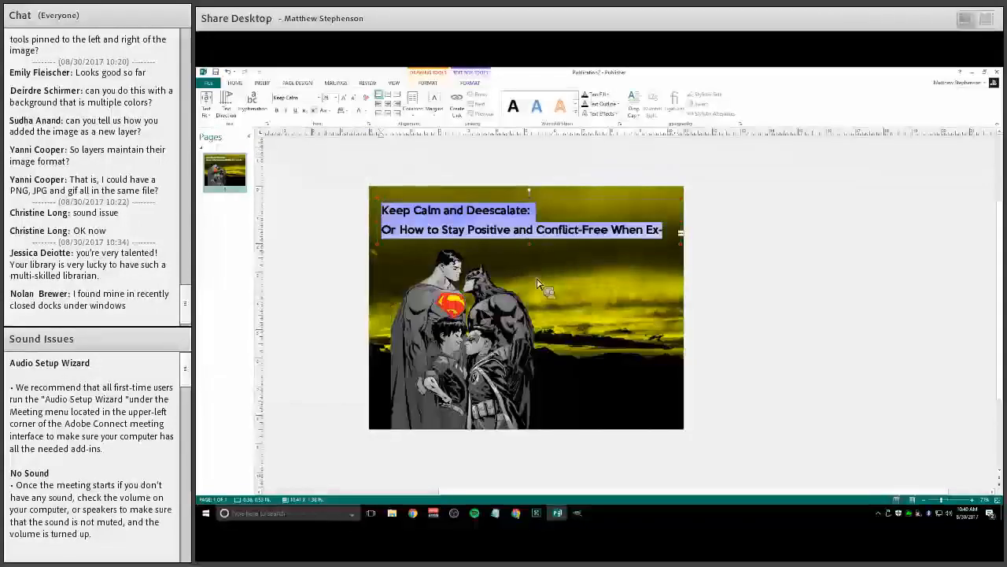
Enlarge the title's font size in two steps and stretch the text box taller
click(343, 97)
click(343, 98)
click(343, 98)
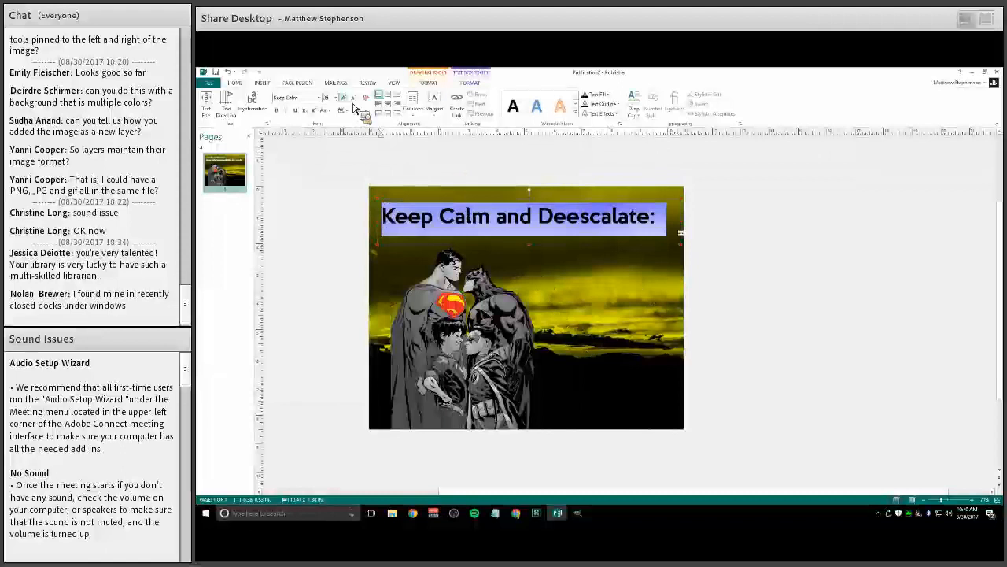
drag(529, 244, 530, 284)
Select the subtitle line, shrink its font size in three steps, and select part of it
drag(643, 254, 384, 252)
click(354, 98)
click(353, 98)
click(353, 98)
click(353, 97)
drag(659, 252, 399, 252)
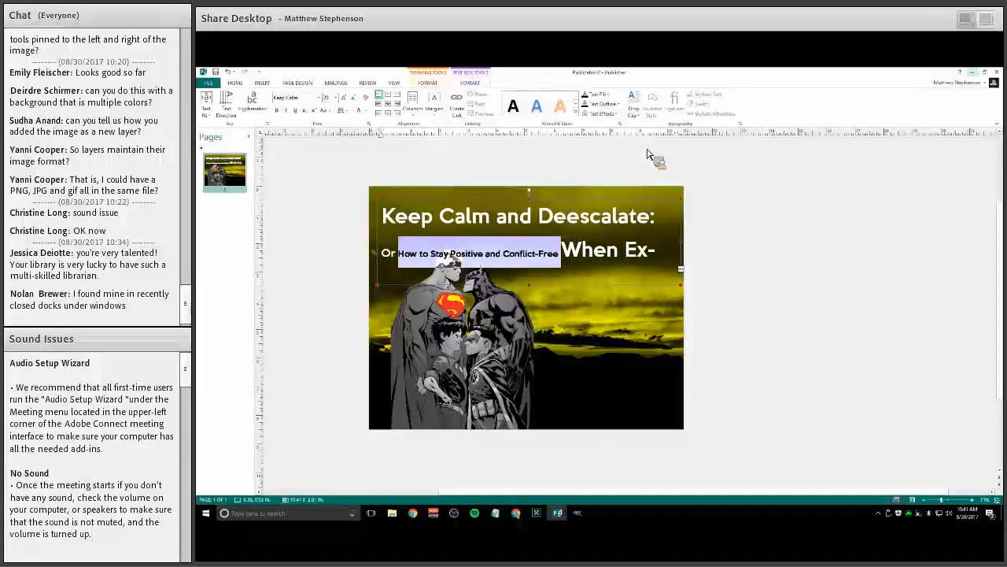
Switch to GIMP showing the exported batmansuperman image and pick the Text tool
key(super+d)
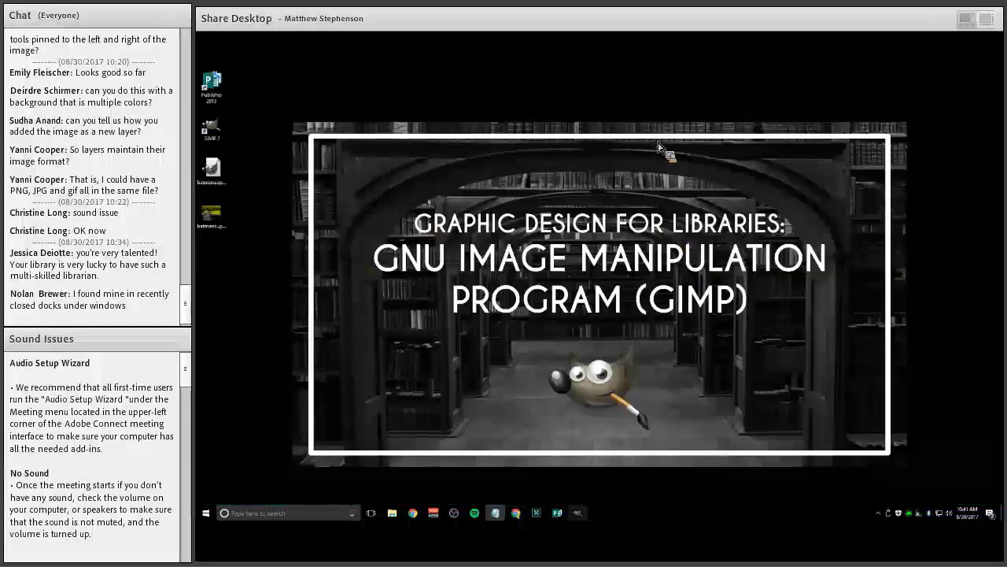
click(577, 513)
click(239, 160)
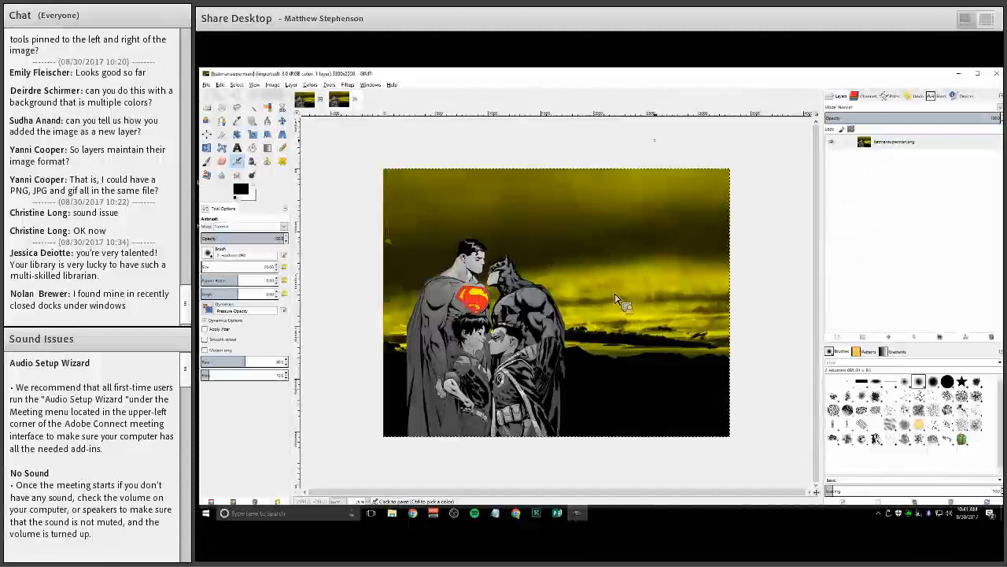
key(t)
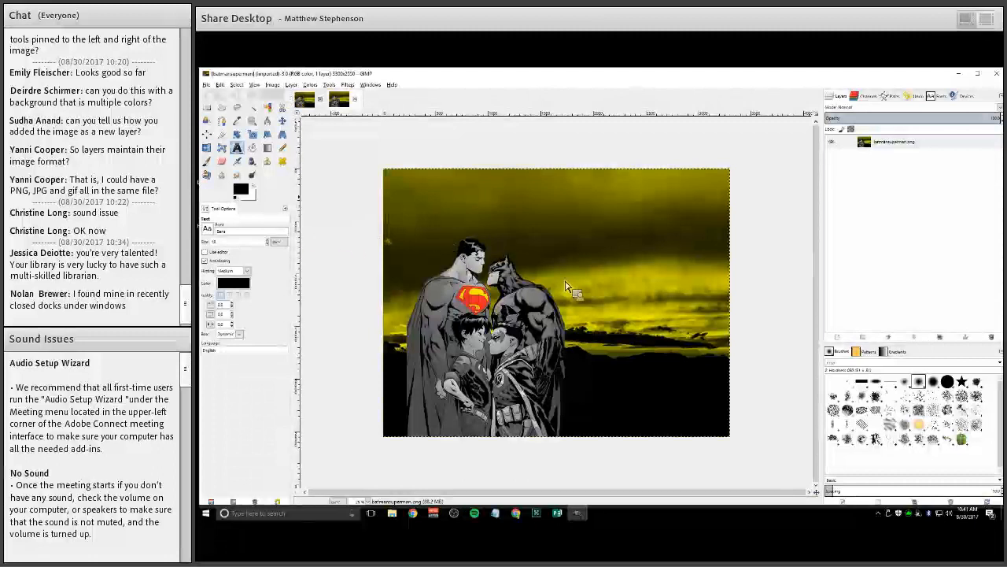
Add a vertical guide at 50% of the image with New Guide (by Percent)
key(alt+i)
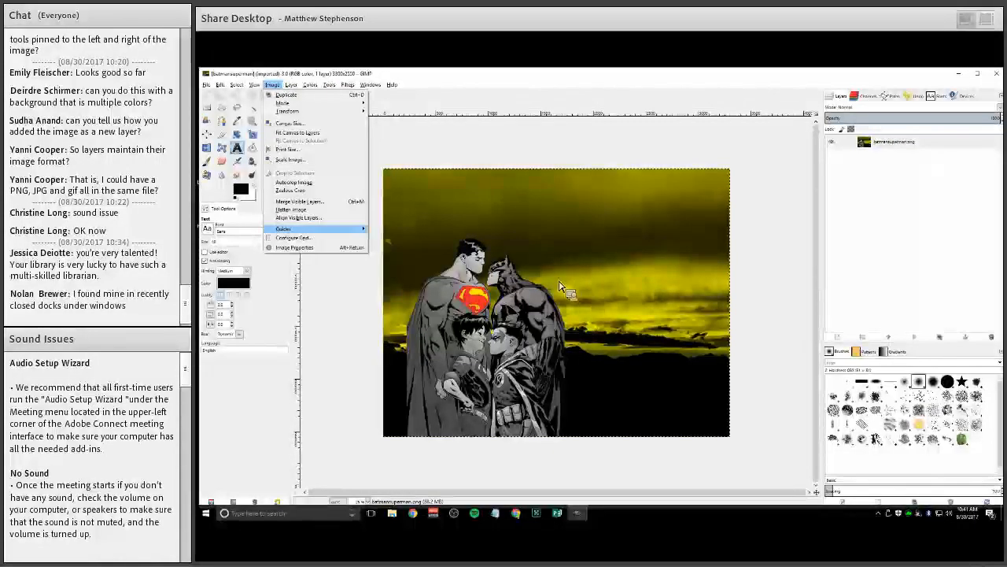
key(Right)
key(Return)
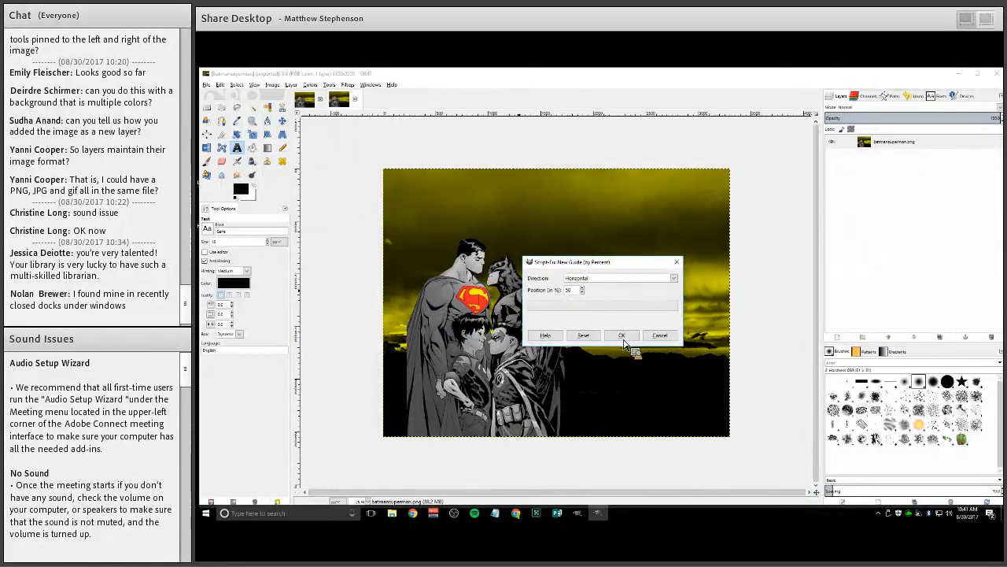
click(590, 279)
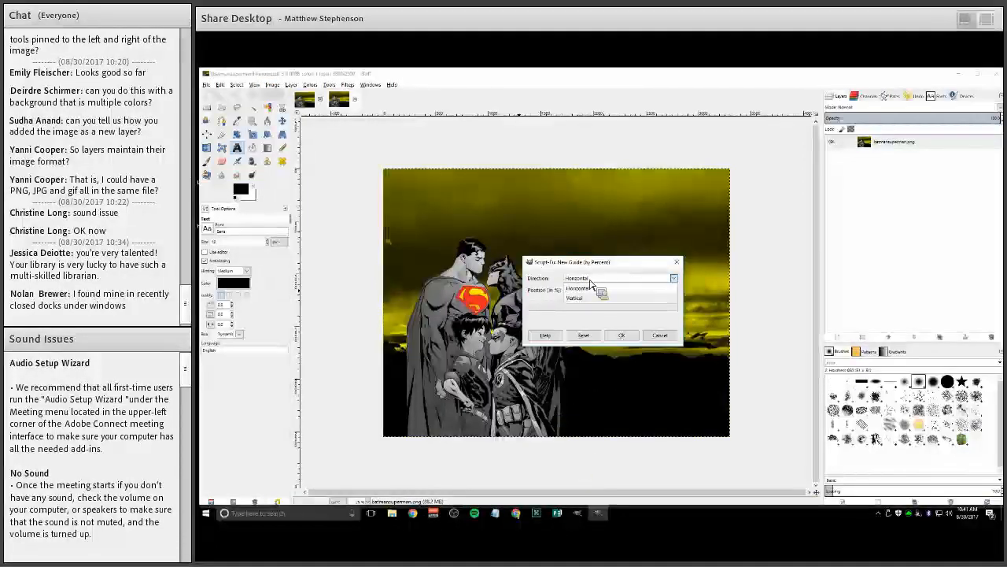
click(588, 297)
key(Return)
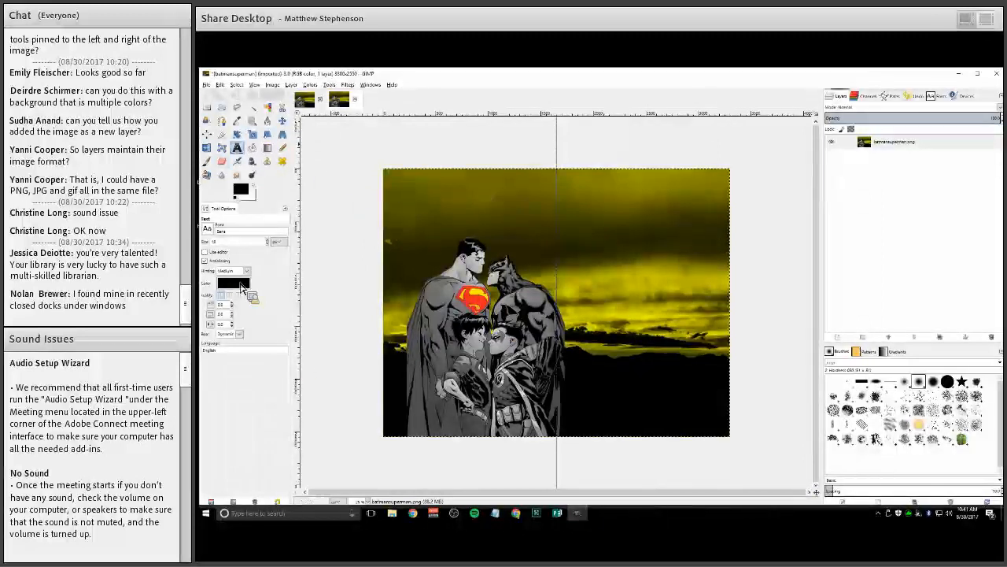
Draw a text box across the top of the image and set the font to Open Sans Ultra-Bold
drag(402, 179, 711, 231)
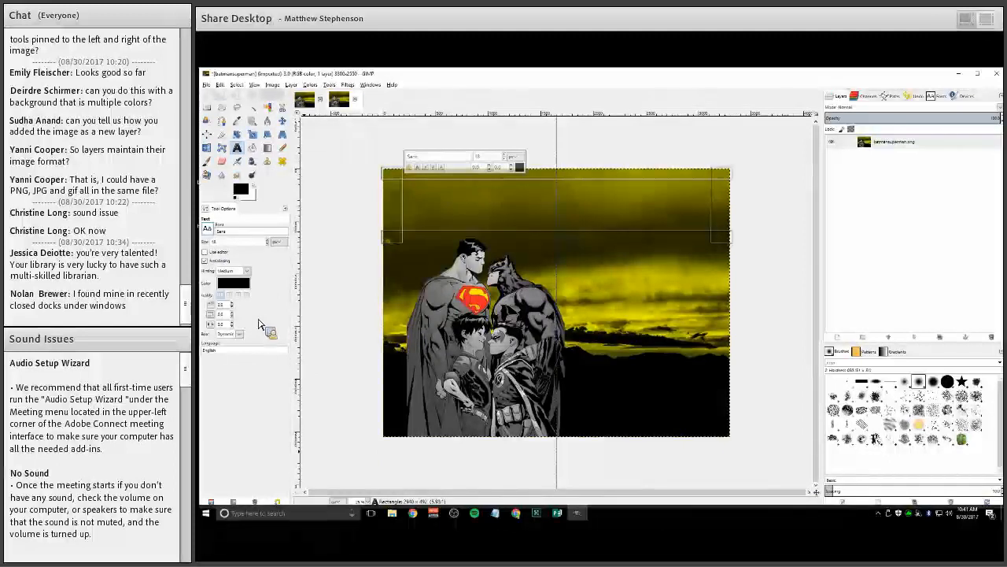
click(208, 229)
scroll(259, 324, up, 8)
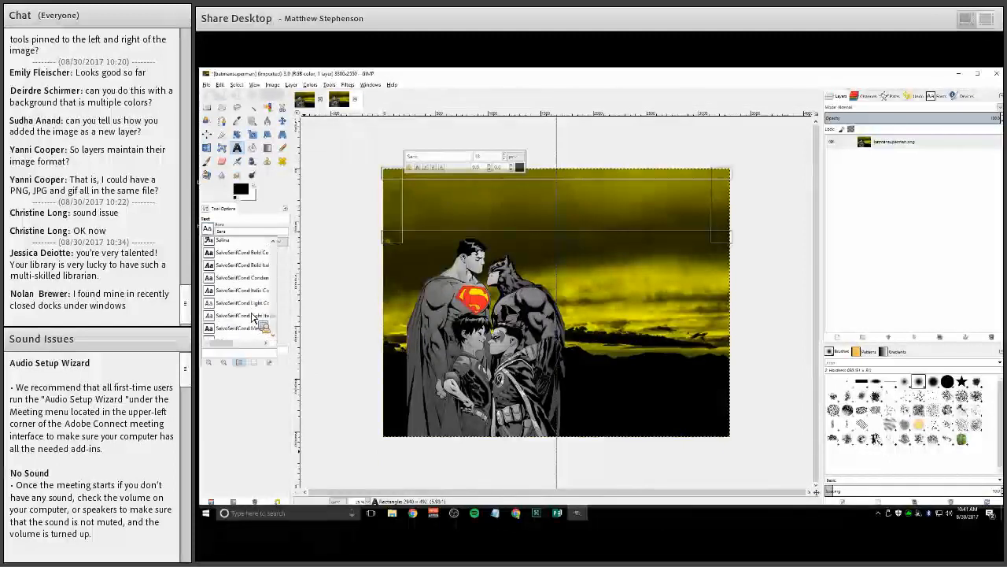
scroll(227, 302, up, 2)
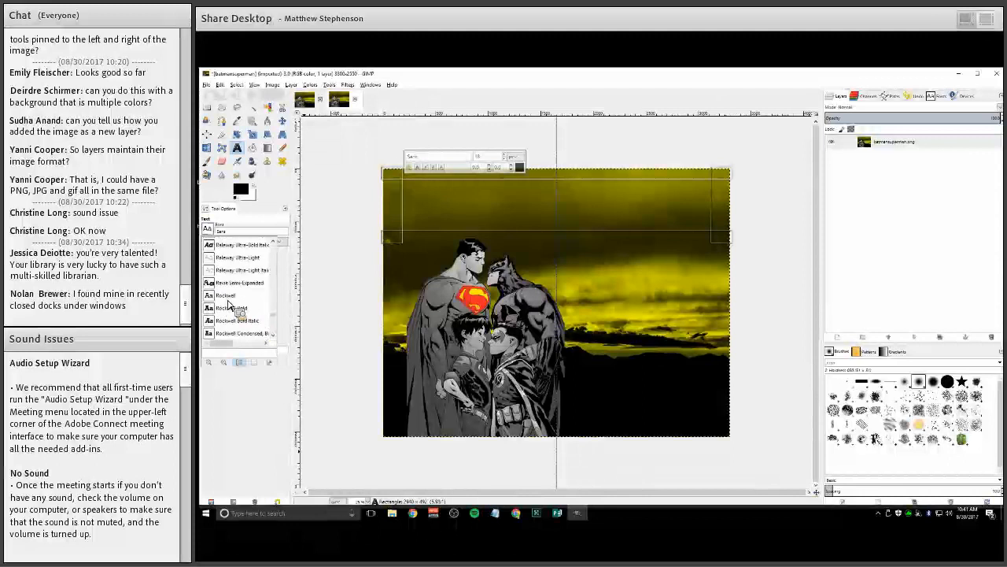
scroll(228, 303, up, 6)
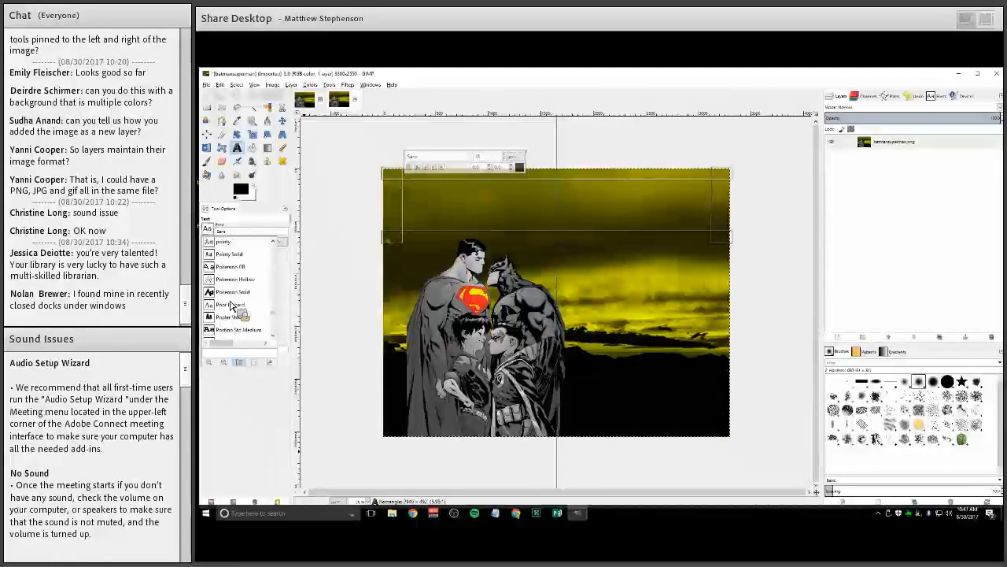
scroll(232, 305, up, 8)
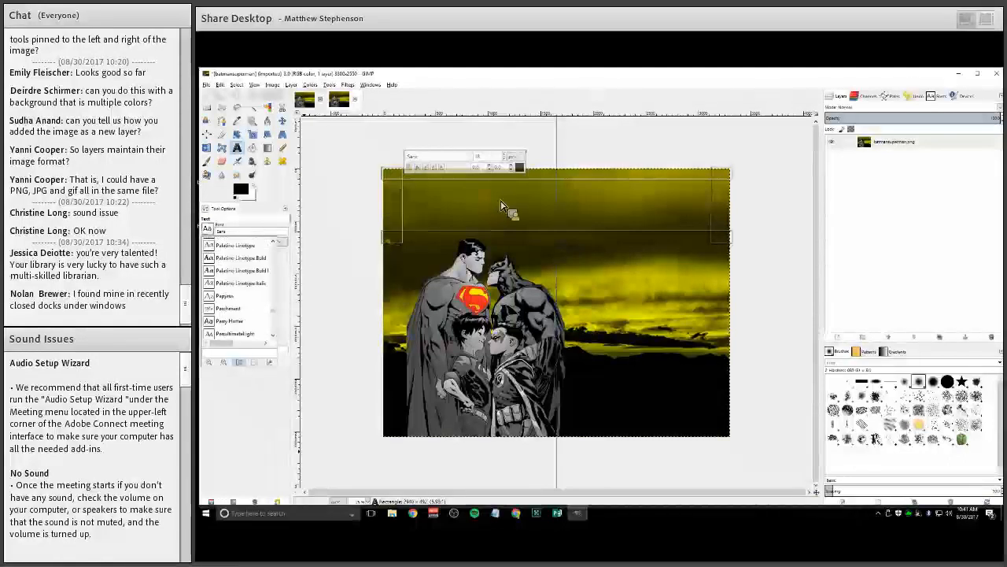
scroll(237, 260, up, 3)
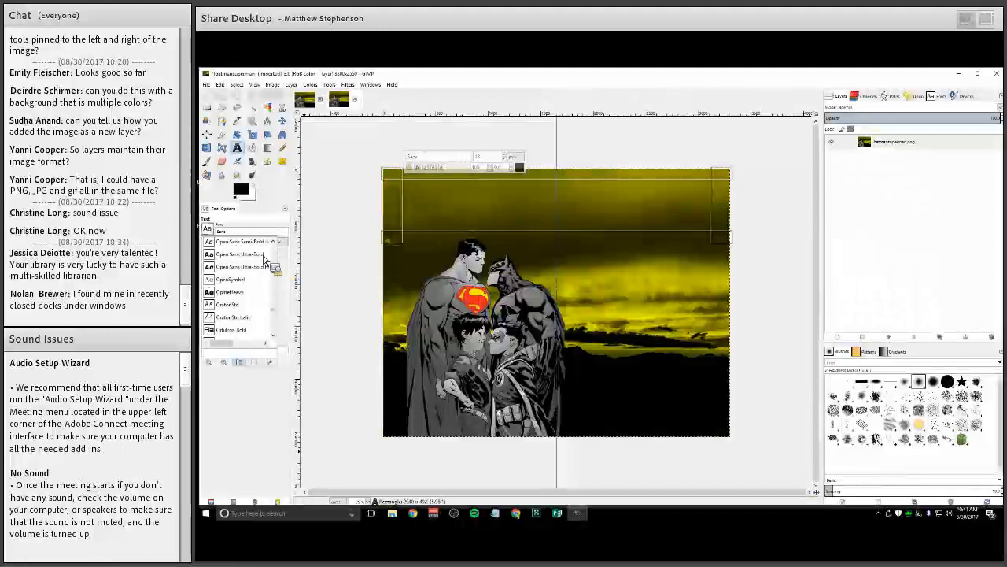
click(272, 245)
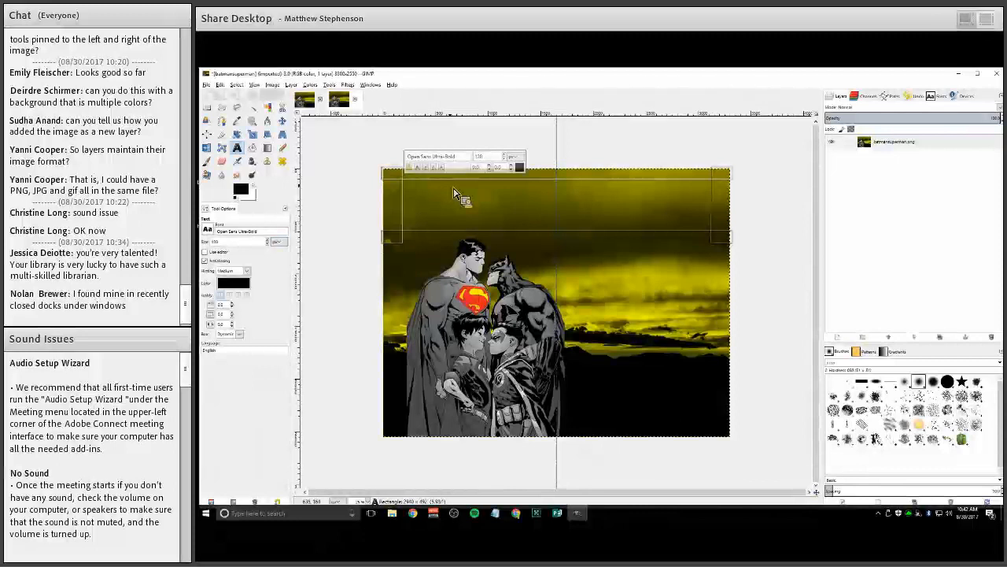
Type the title 'Keep Calm and Deescalate:', correcting the misspelt word
text(Keep Calm and Desesca)
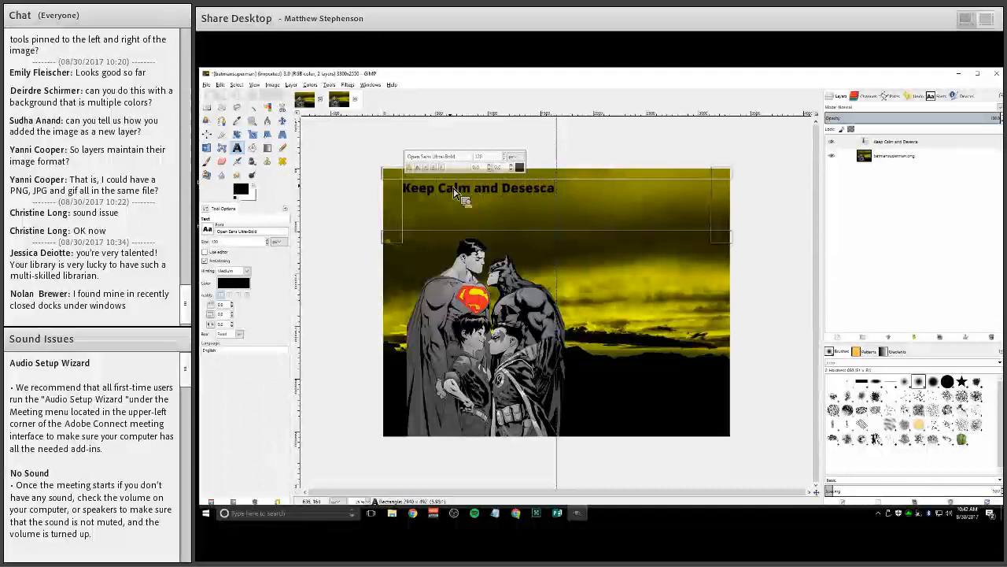
text(late)
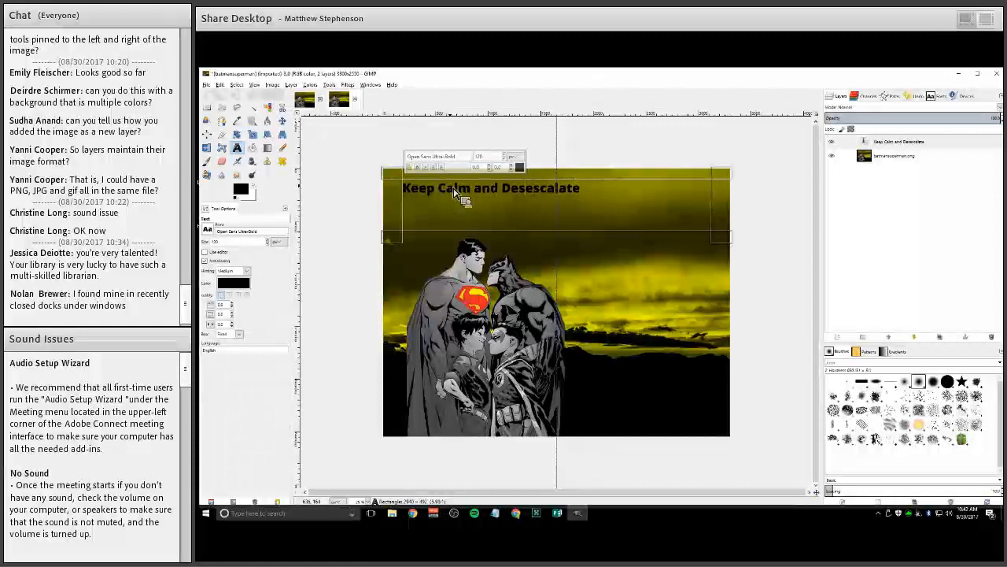
key(Left)
key(Left)
key(Left)
key(Left)
key(Left)
key(Left)
key(Left)
key(Left)
key(BackSpace)
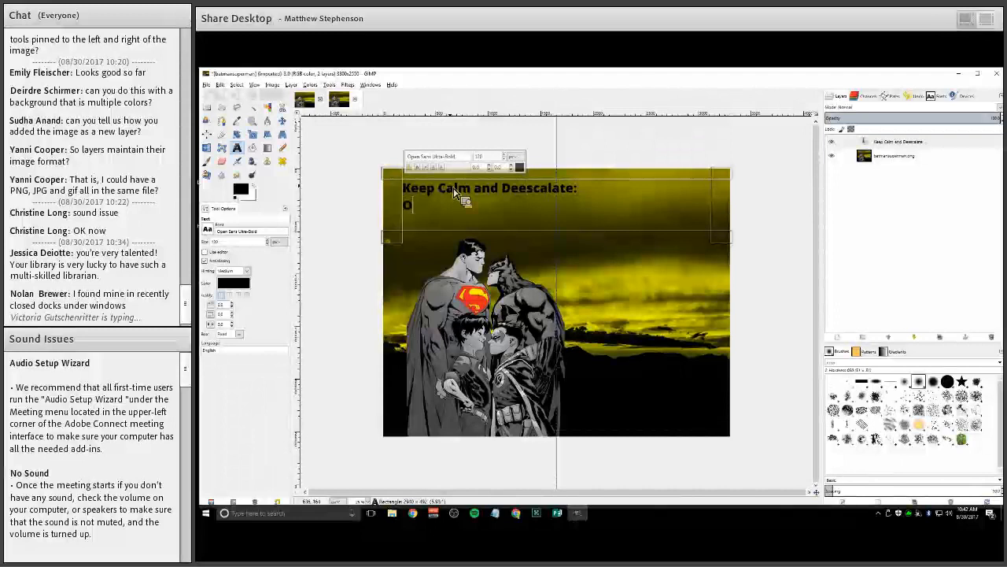
Add the second line 'Or How To Stay Positive and Conflict-Free' below the title
text(How)
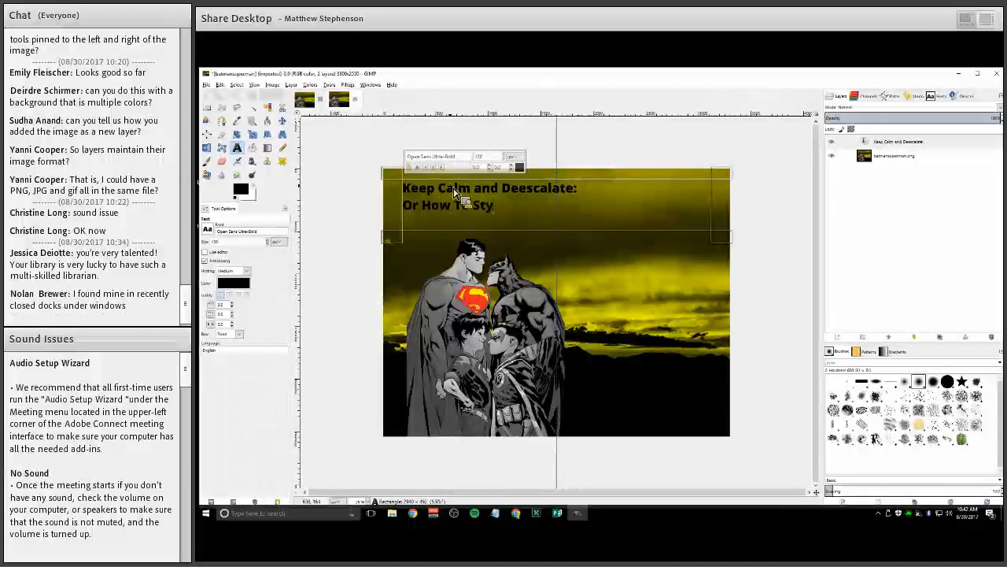
text( To Stay Positive and Confli)
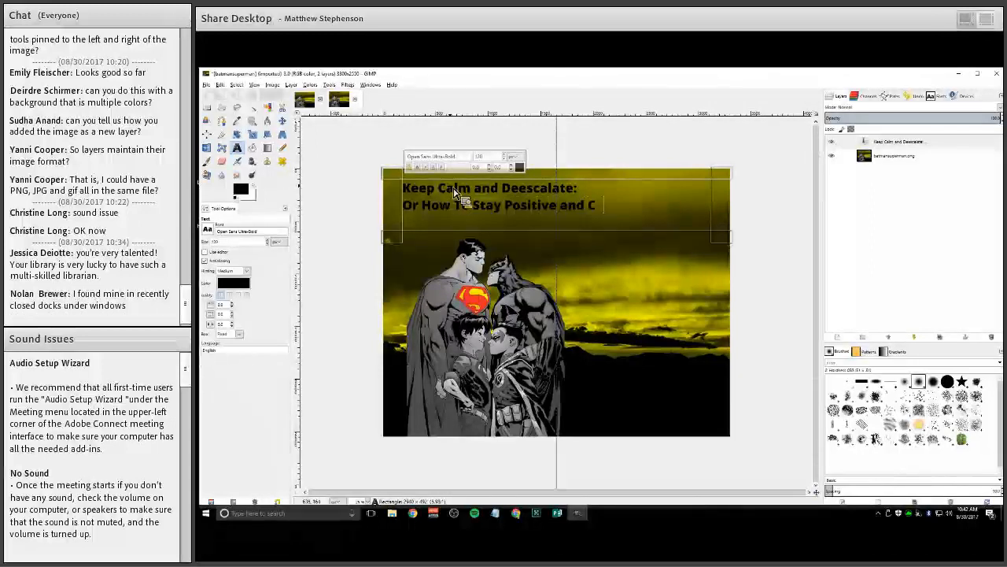
text(ct-Fre)
text(e)
key(BackSpace)
key(BackSpace)
text(ree)
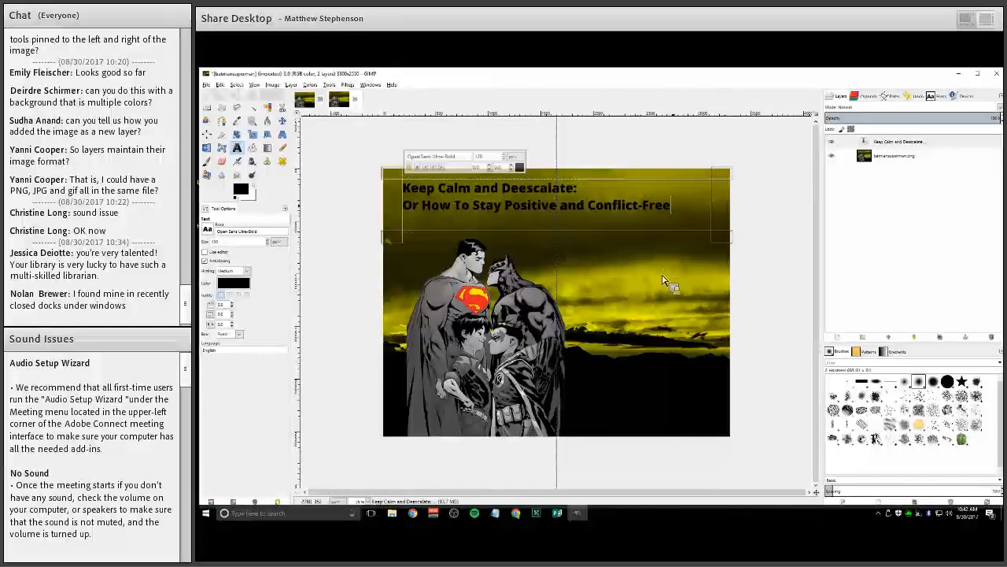
Select all the text and set its colour to white
key(ctrl+a)
click(519, 167)
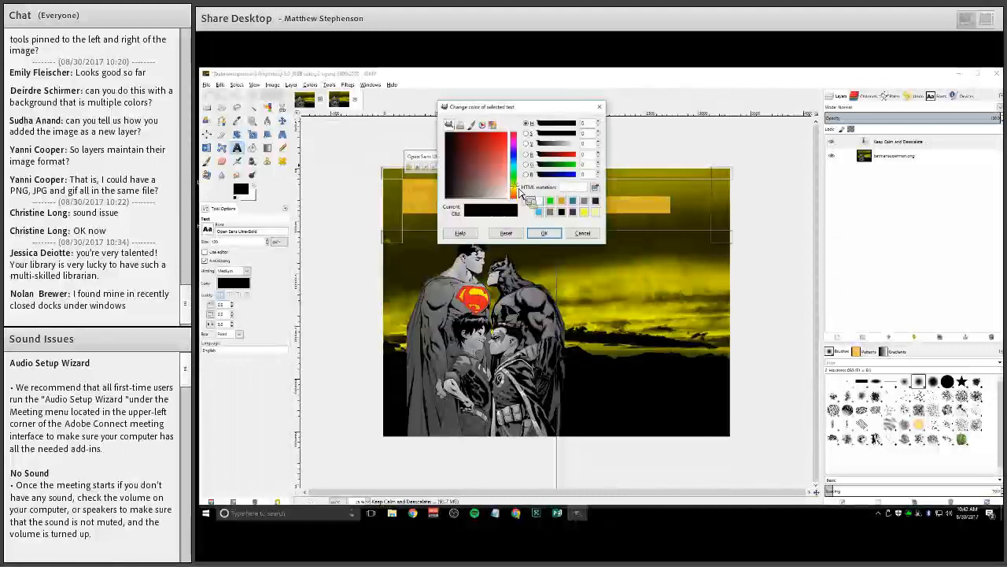
click(543, 233)
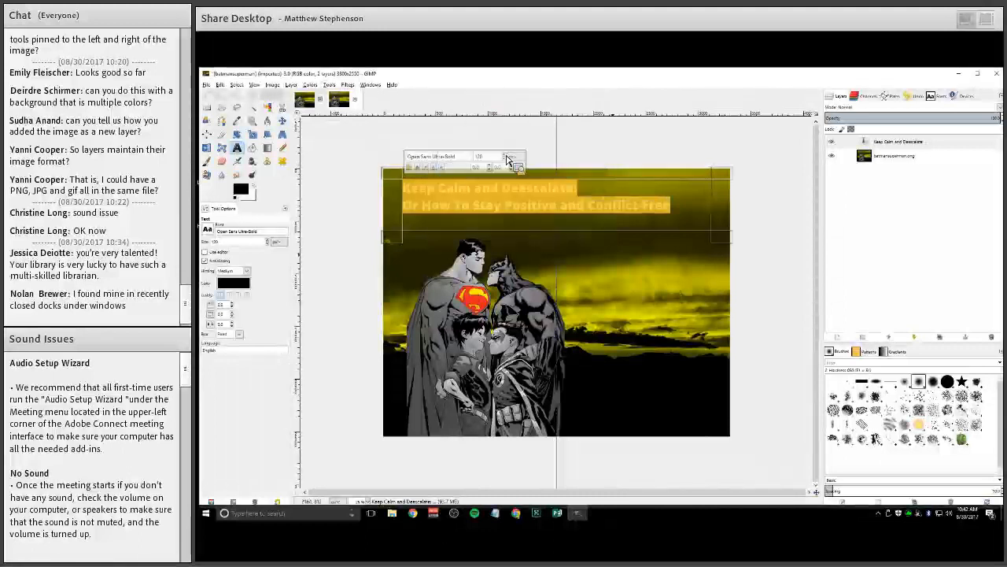
Increase the title line's font size in several steps
click(505, 155)
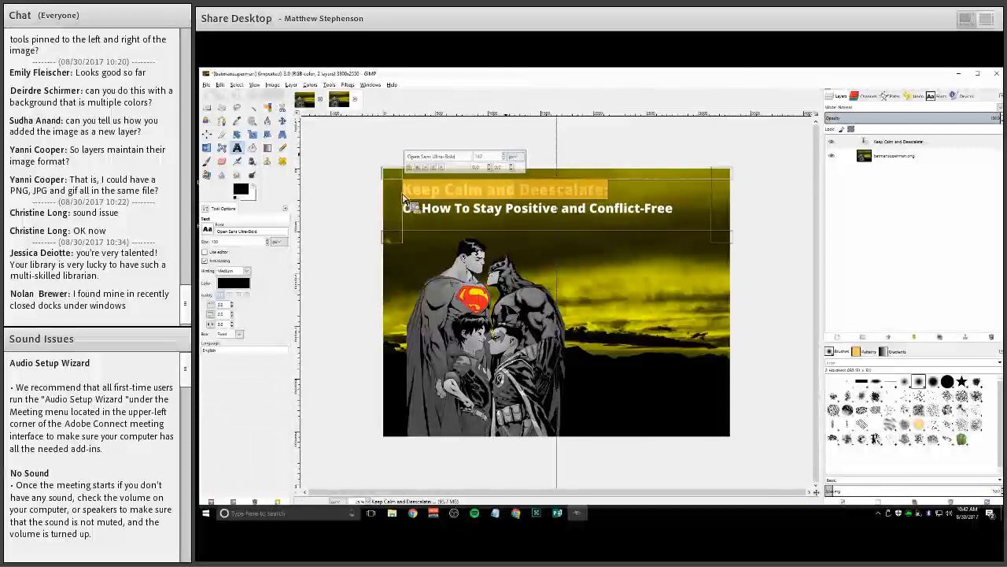
click(509, 156)
click(512, 157)
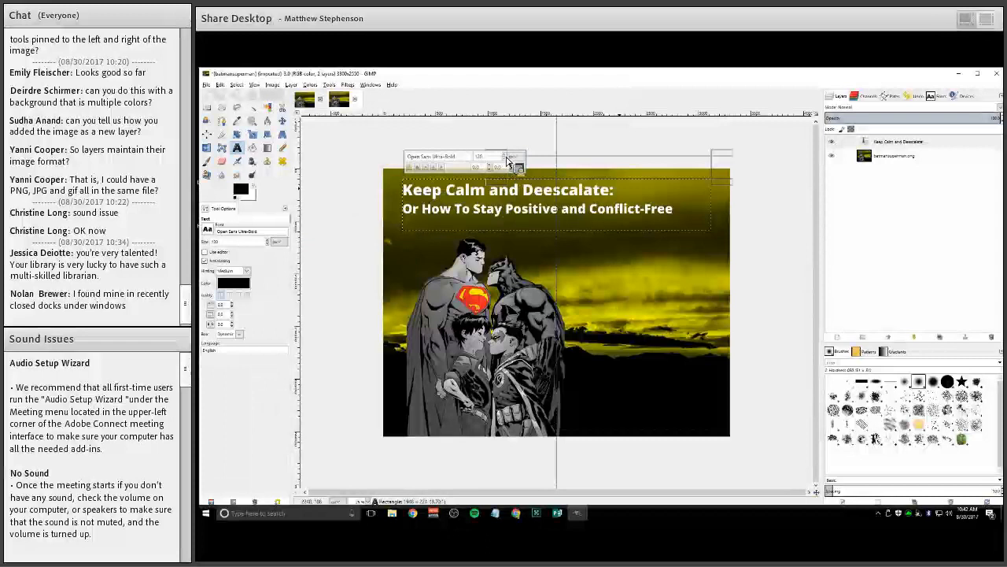
click(506, 156)
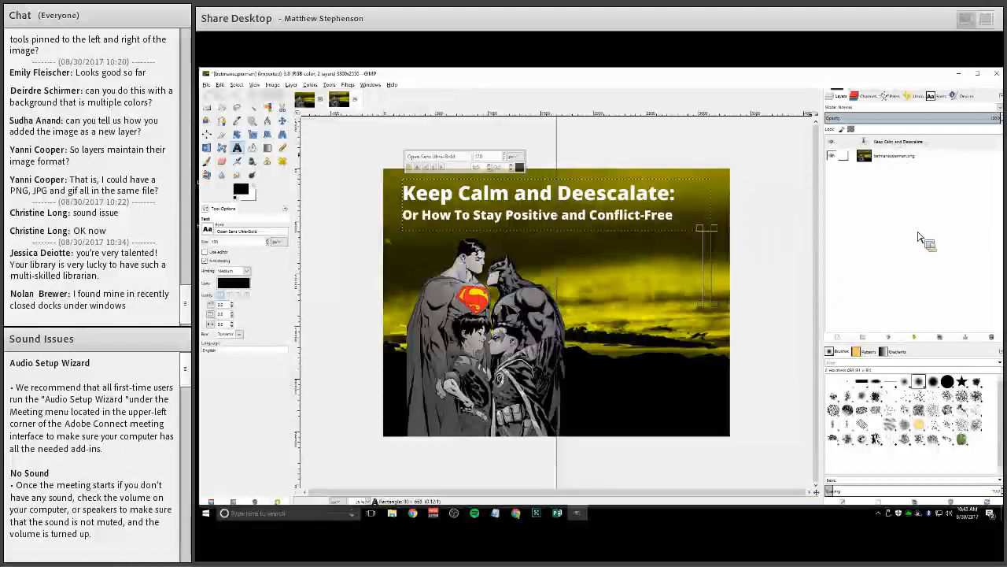
Select the text layer and copy it
click(893, 142)
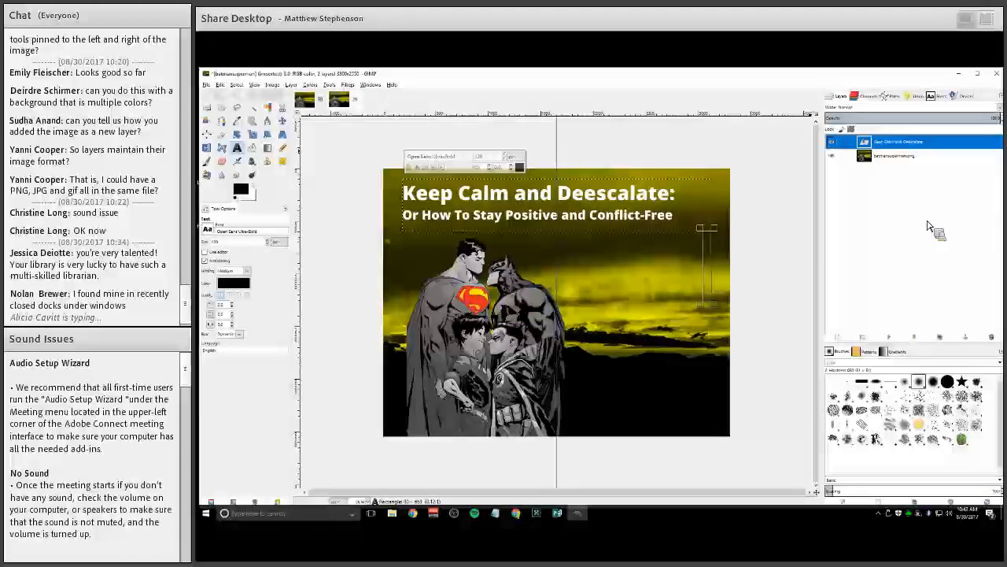
right_click(885, 149)
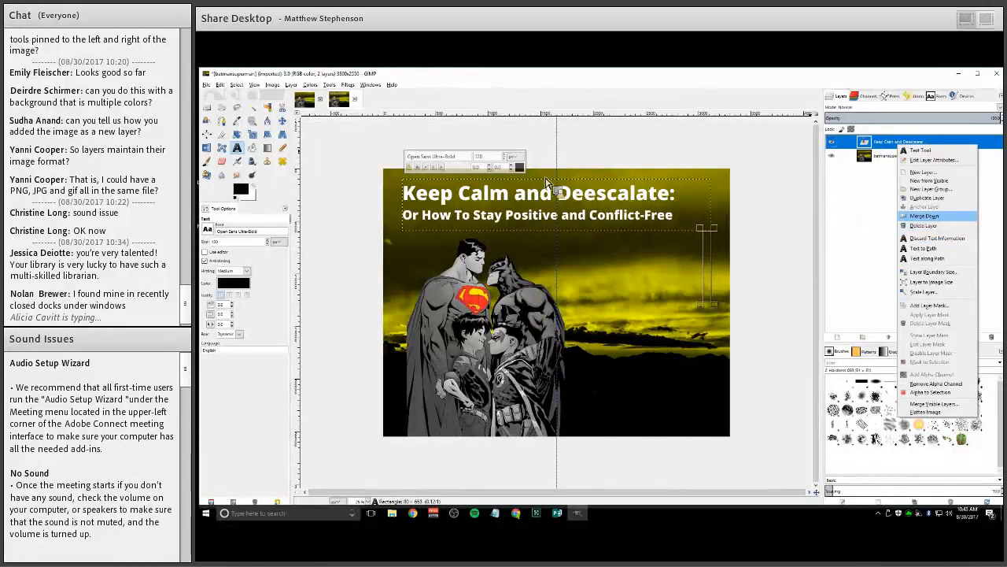
click(236, 89)
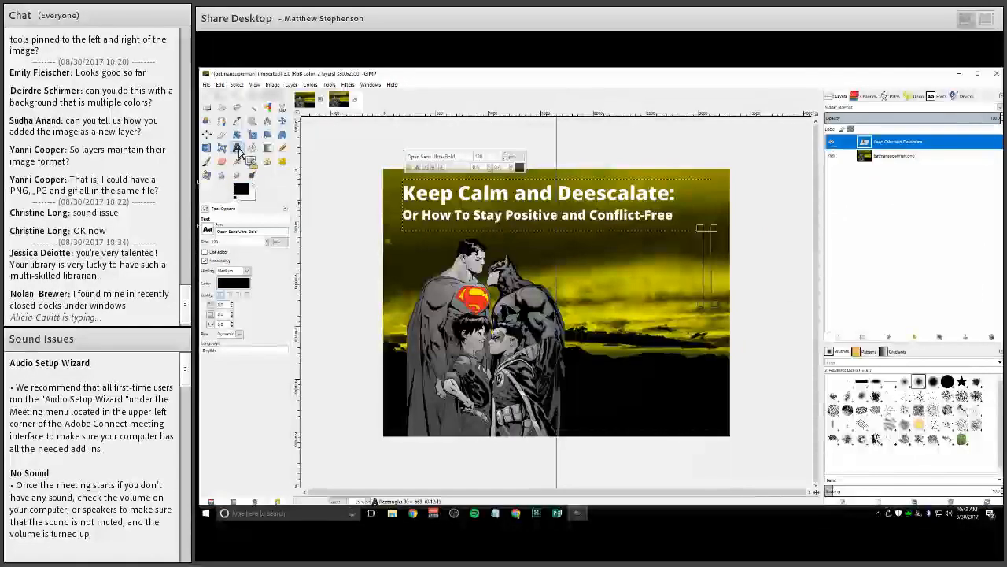
click(220, 84)
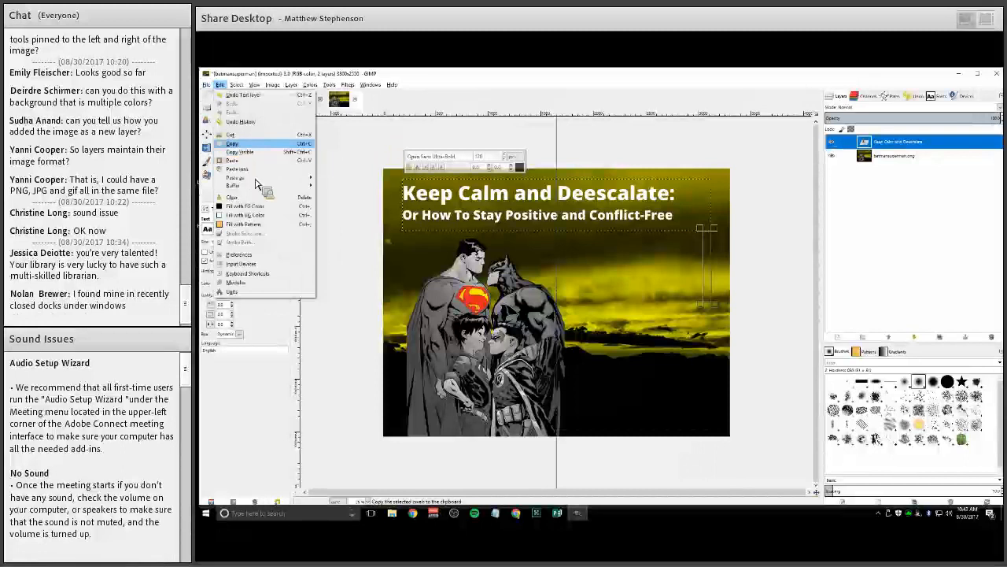
click(251, 144)
Switch to the composite image and paste the text as a new layer
click(305, 99)
click(220, 84)
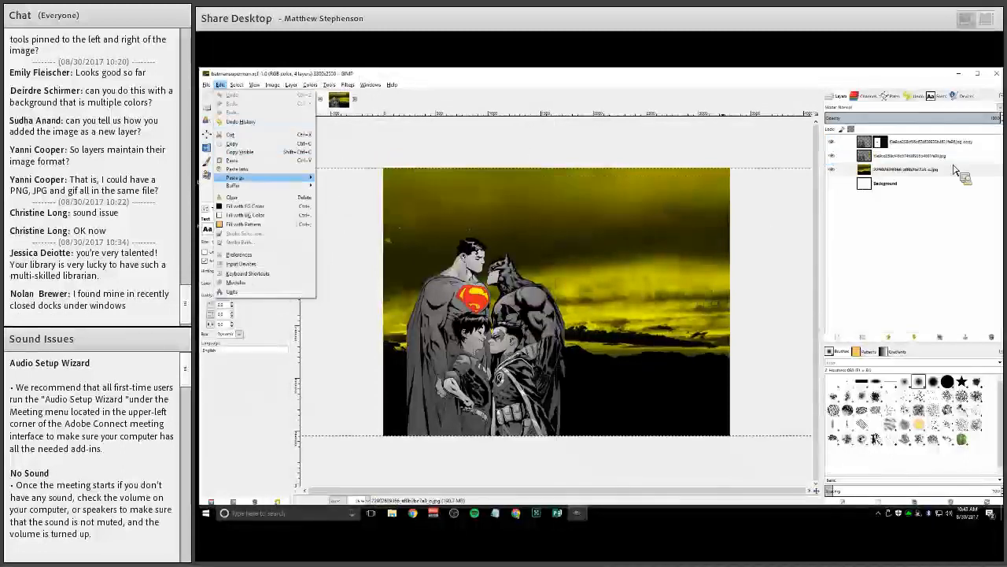
mouse_move(236, 177)
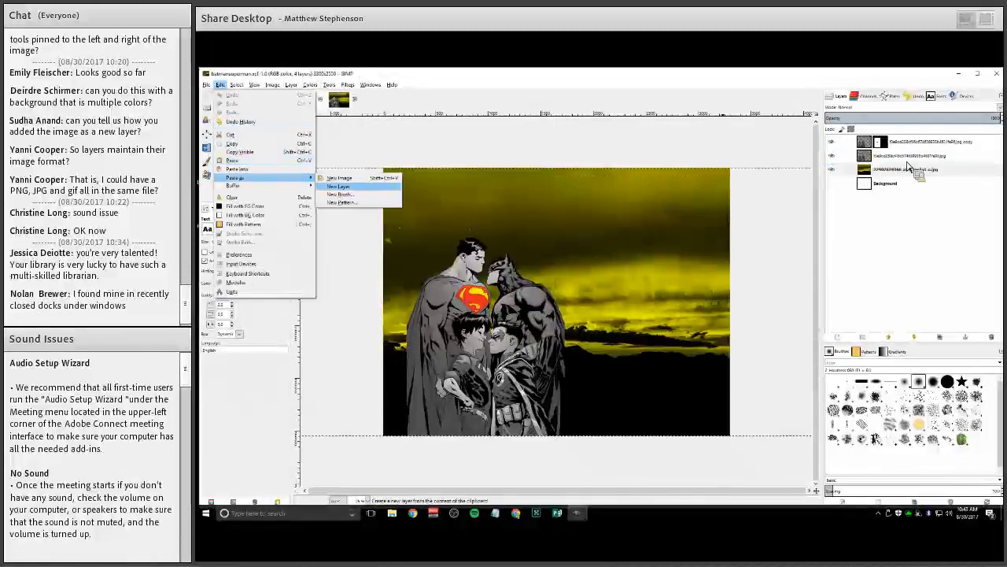
click(338, 191)
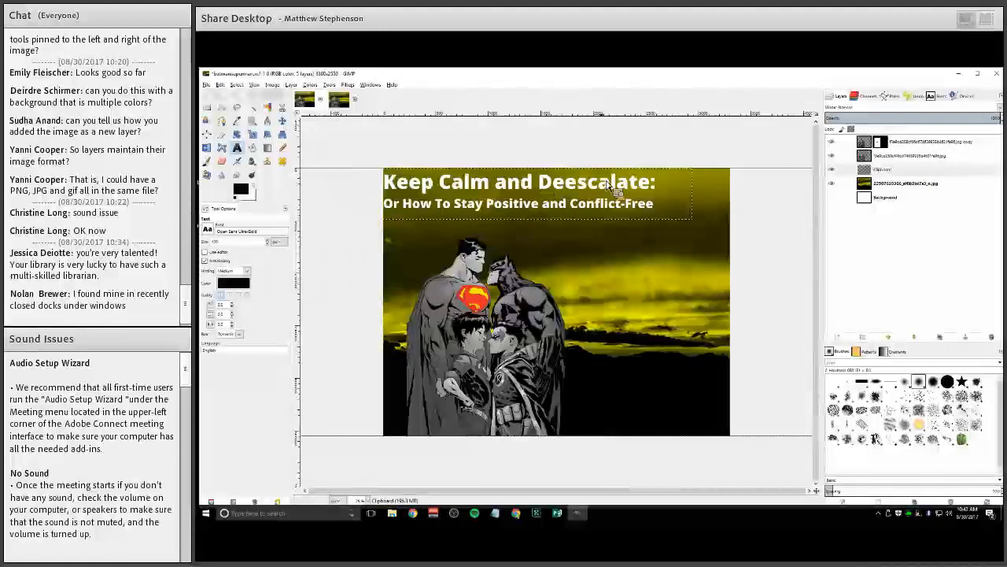
Add a vertical 50% guide to the composite image and move the pasted text down to centre it on the guide
click(339, 99)
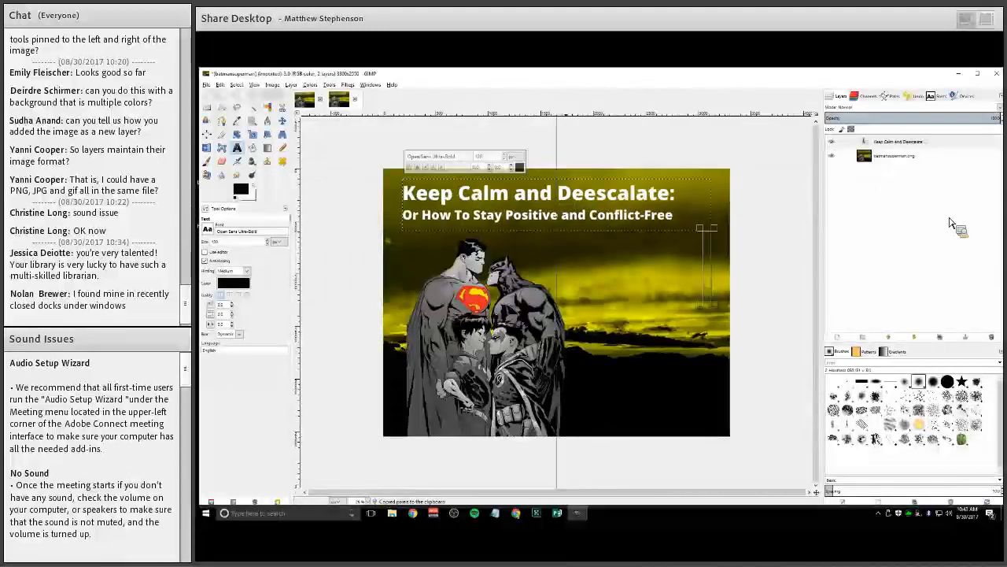
click(305, 99)
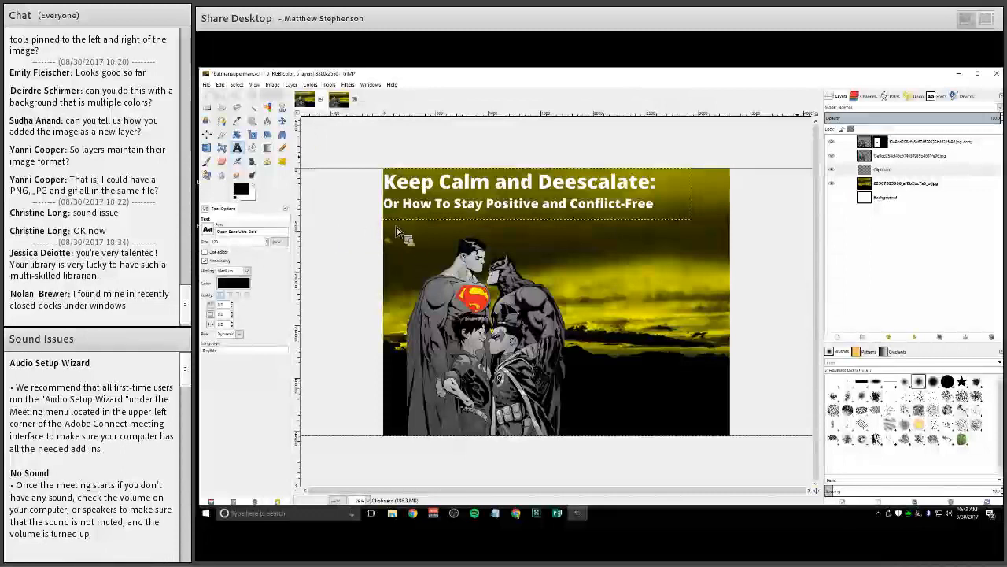
key(alt+i)
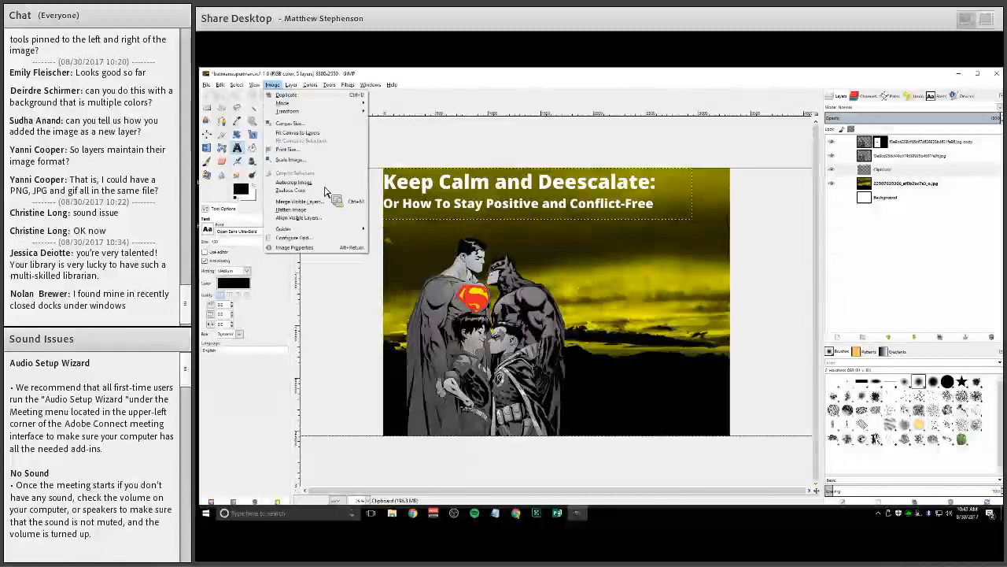
key(g)
key(Return)
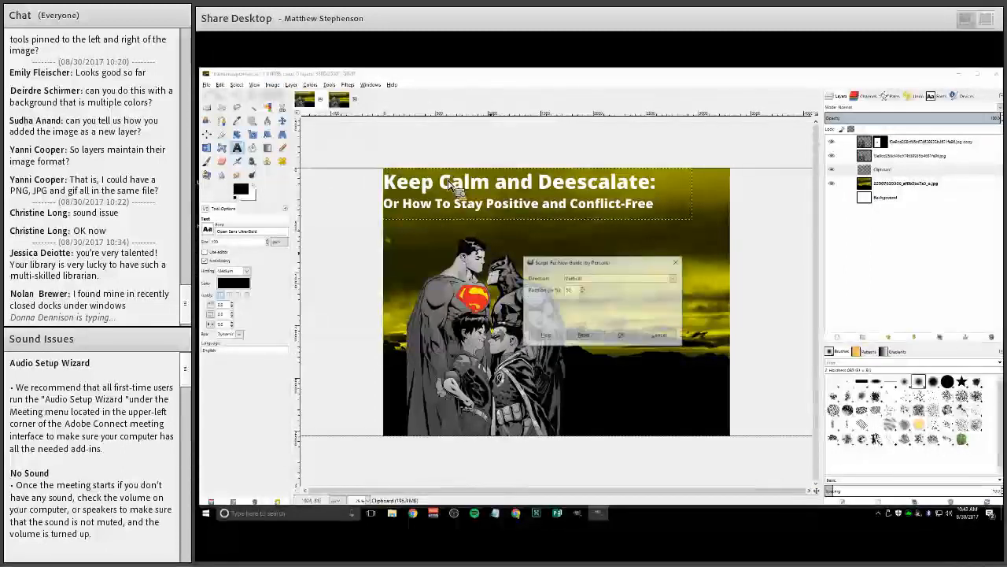
key(Return)
key(m)
drag(615, 207, 633, 228)
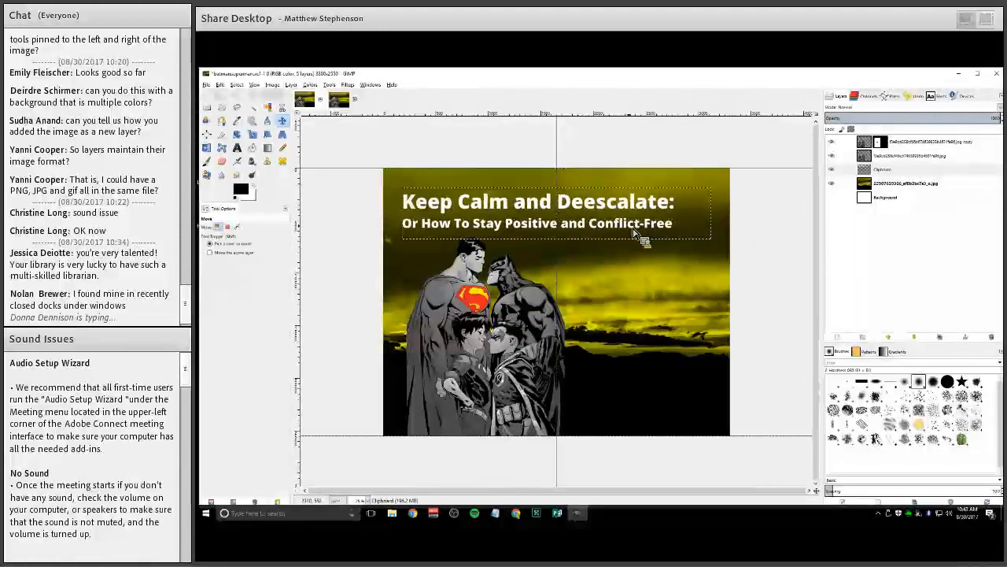
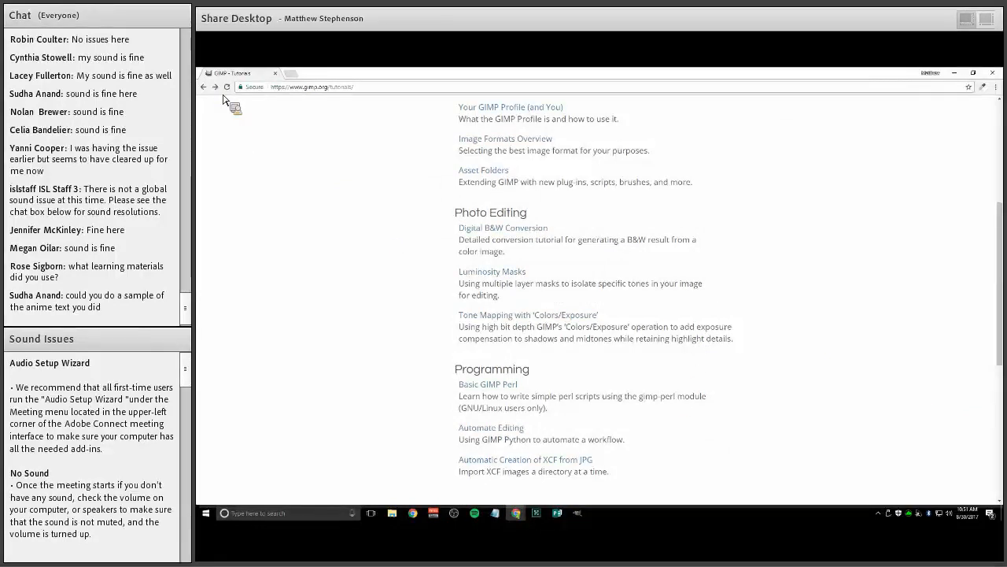
Scroll through the GIMP tutorials page and return to the previous page
scroll(713, 331, down, 2)
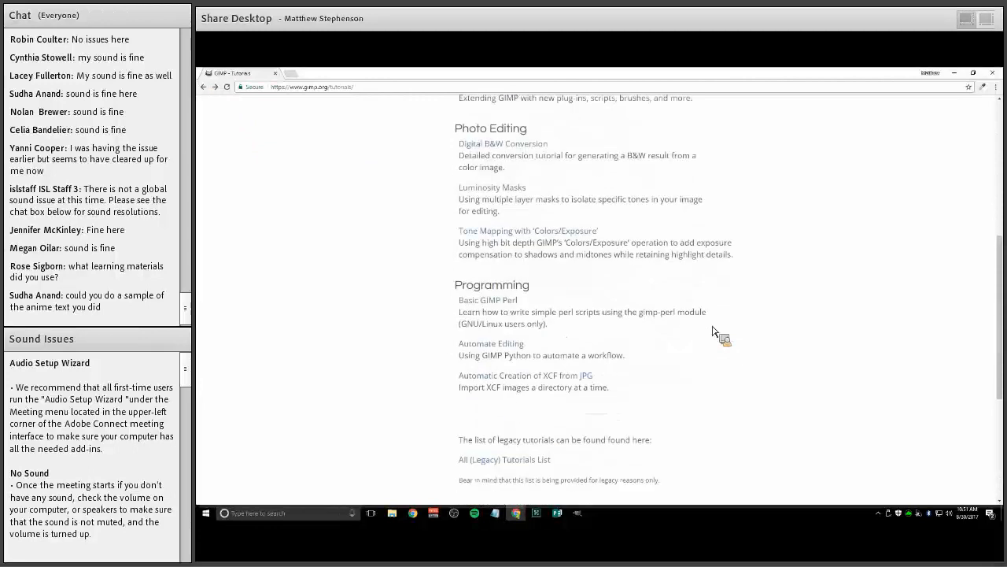
scroll(713, 331, down, 2)
key(alt+Left)
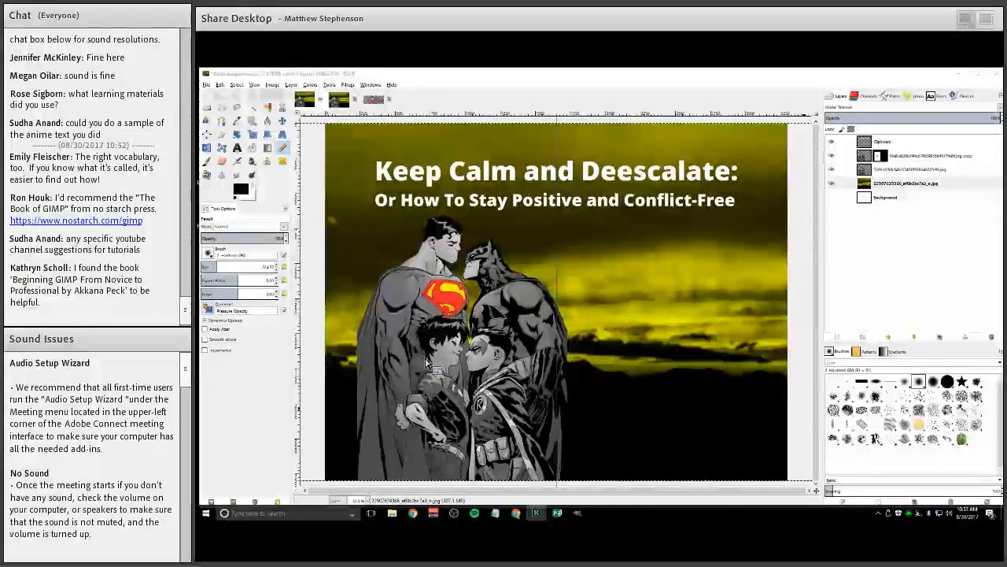
Bring up the colorize-photo tutorial in the browser and restore its window from maximized
click(350, 351)
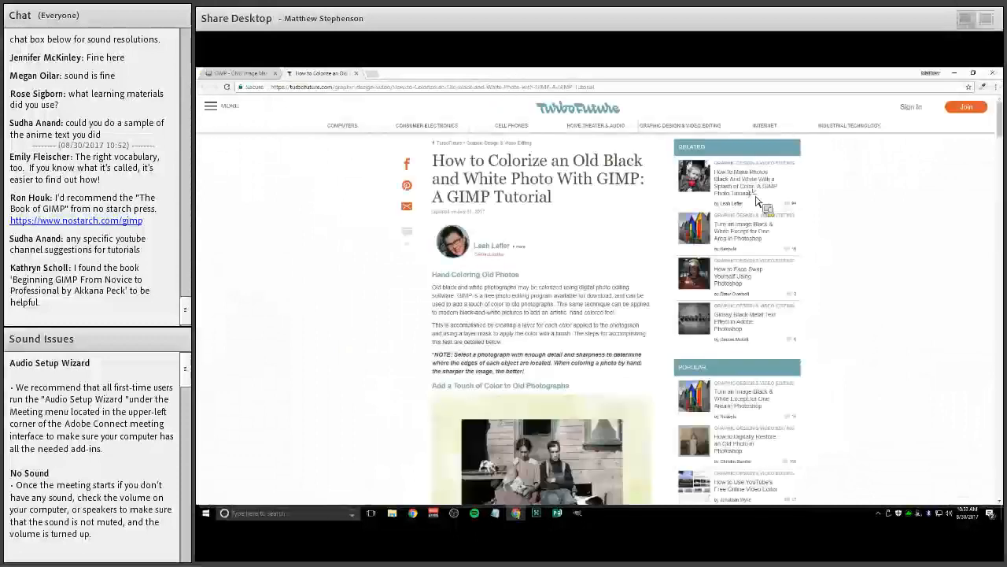
scroll(758, 203, down, 2)
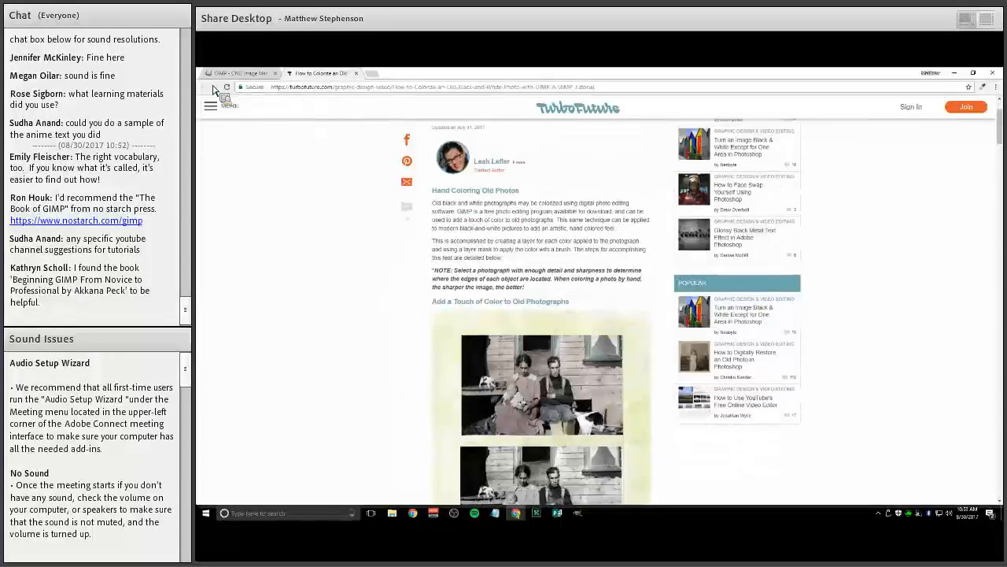
key(super+Down)
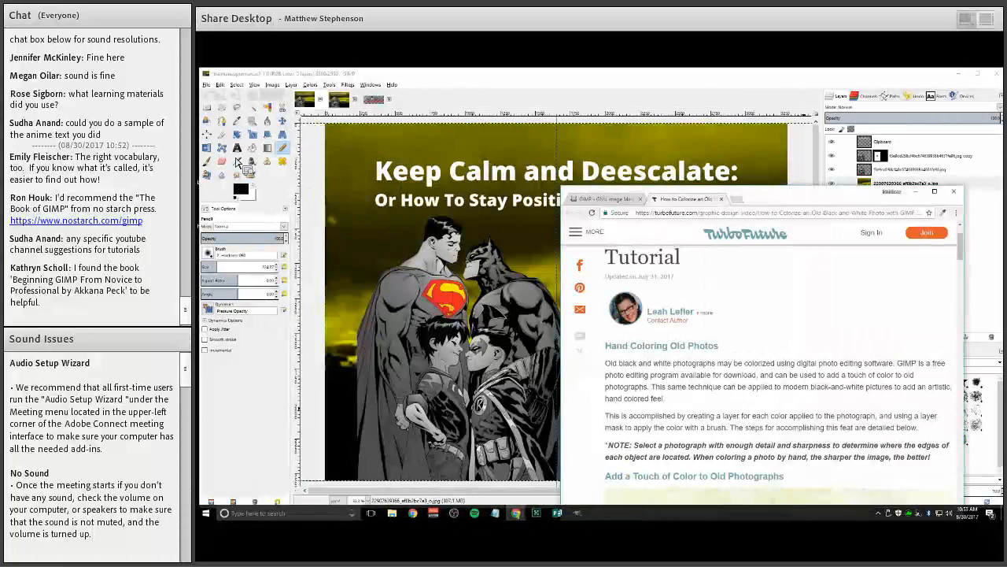
Open the Mary_Todd_Lincoln_1846-1847_restored_cropped.xcf image in GIMP
click(206, 84)
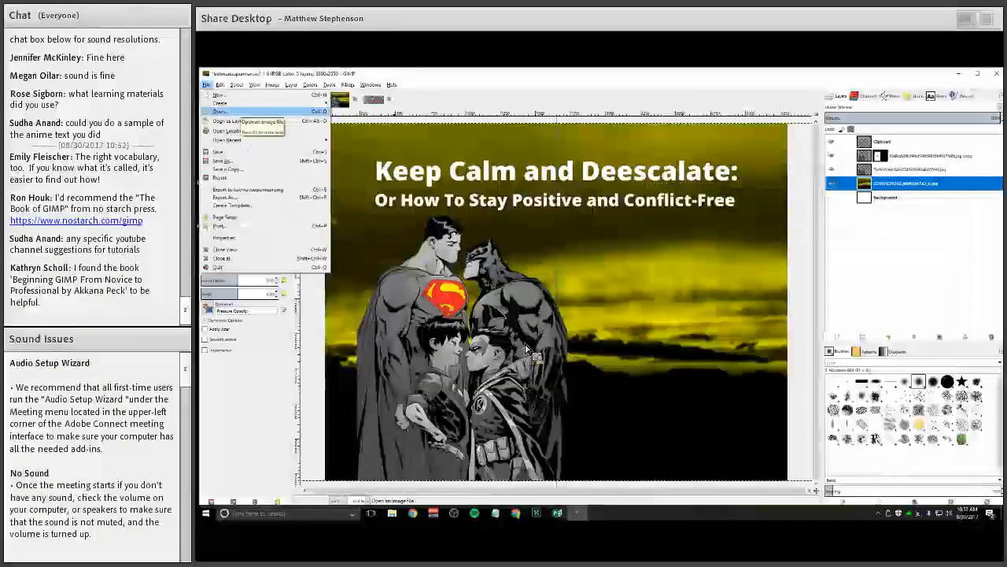
key(Return)
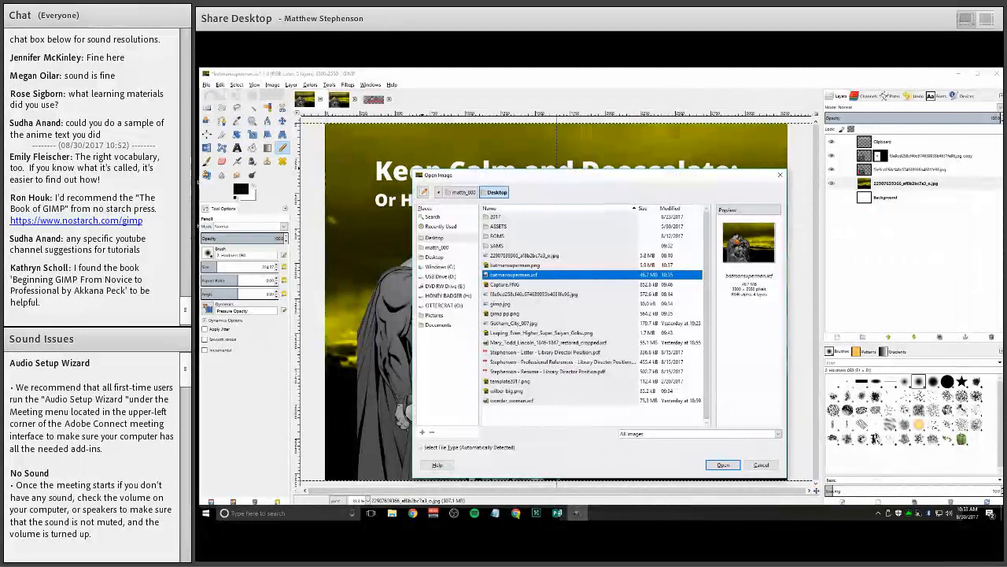
double_click(543, 342)
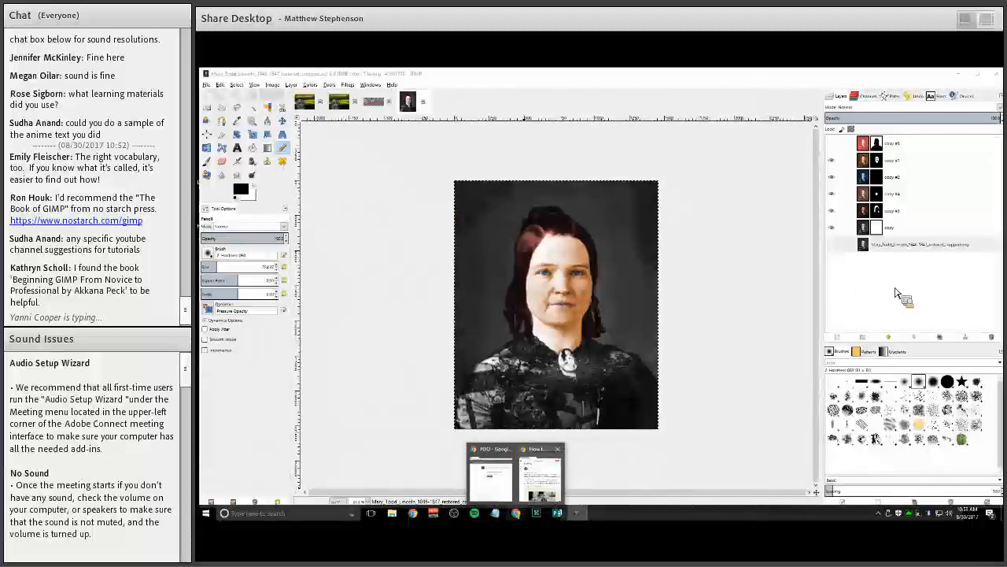
Tile the browser and GIMP windows side by side and zoom out on the portrait
click(539, 477)
drag(798, 188, 198, 229)
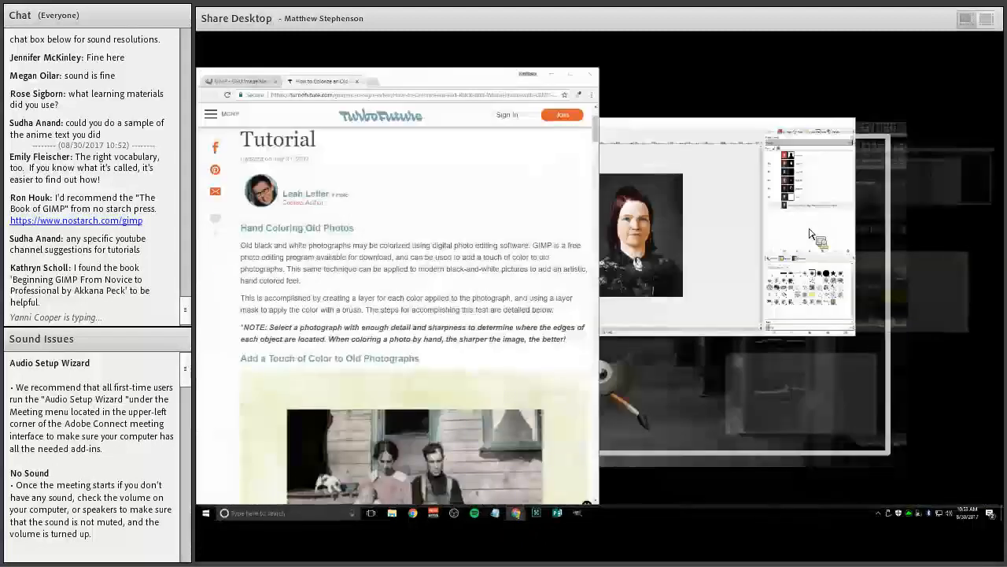
click(810, 233)
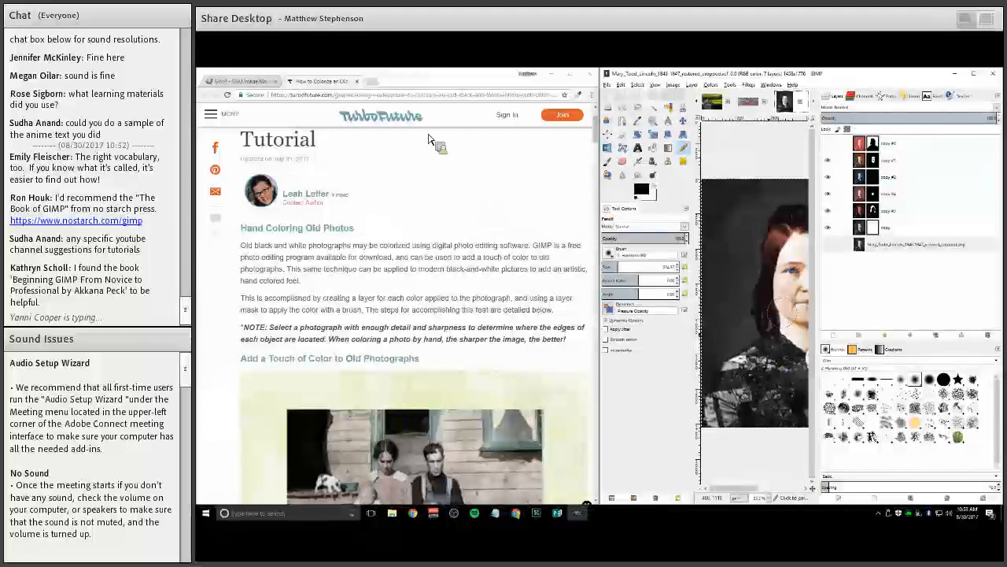
key(minus)
key(minus)
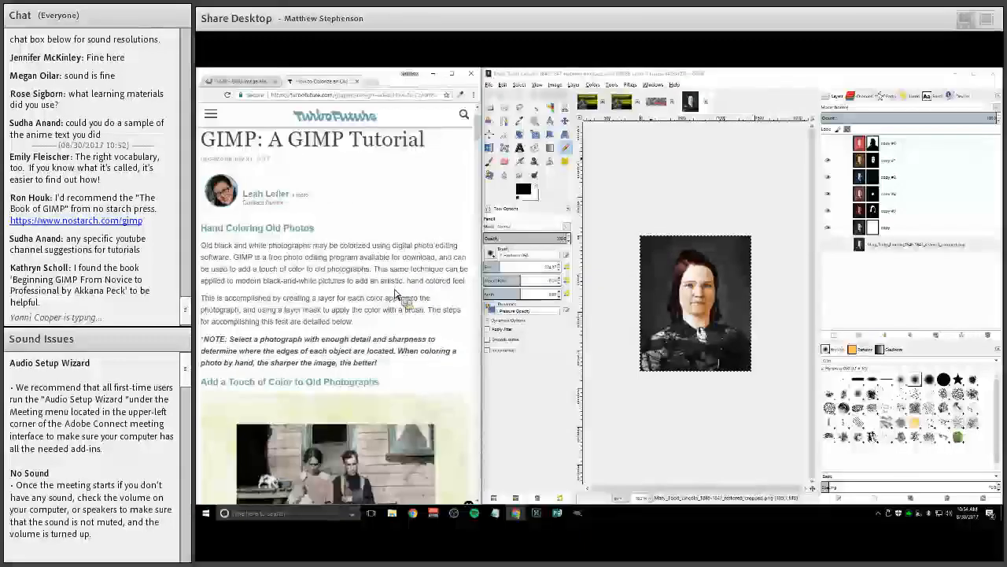
Read through the colorizing steps of the TurboFuture tutorial in the browser
scroll(396, 295, up, 1)
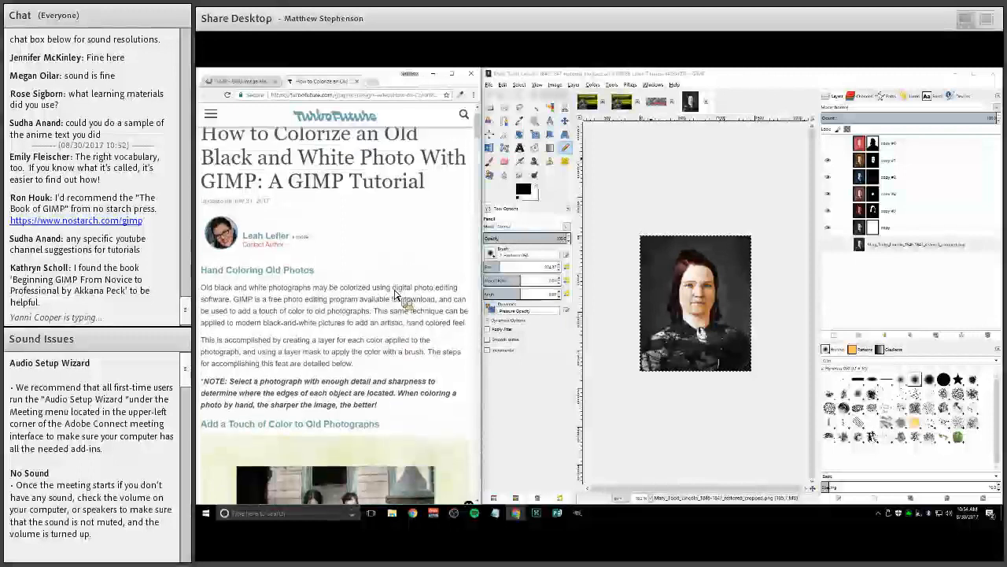
scroll(395, 295, up, 1)
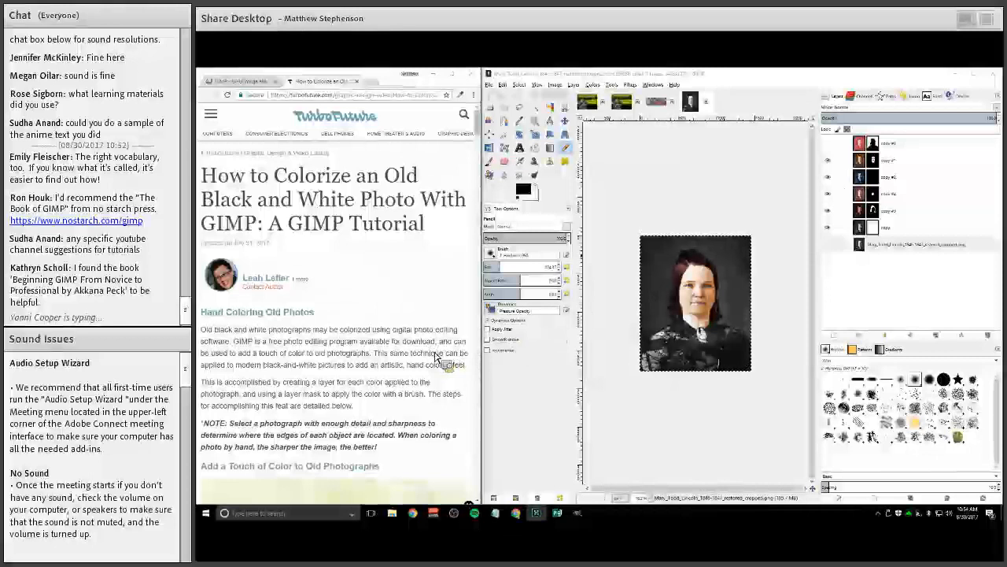
scroll(437, 356, down, 2)
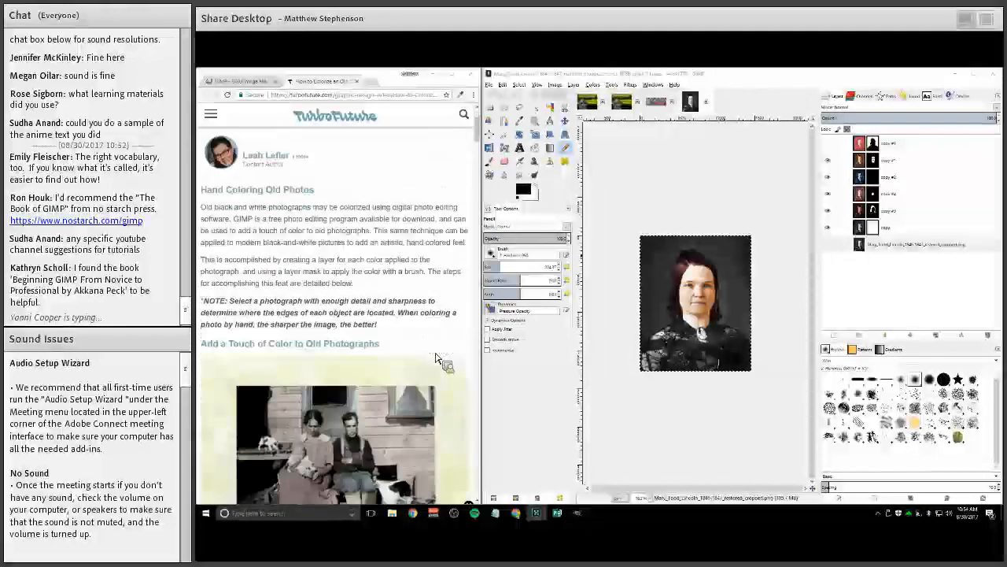
scroll(437, 356, down, 1)
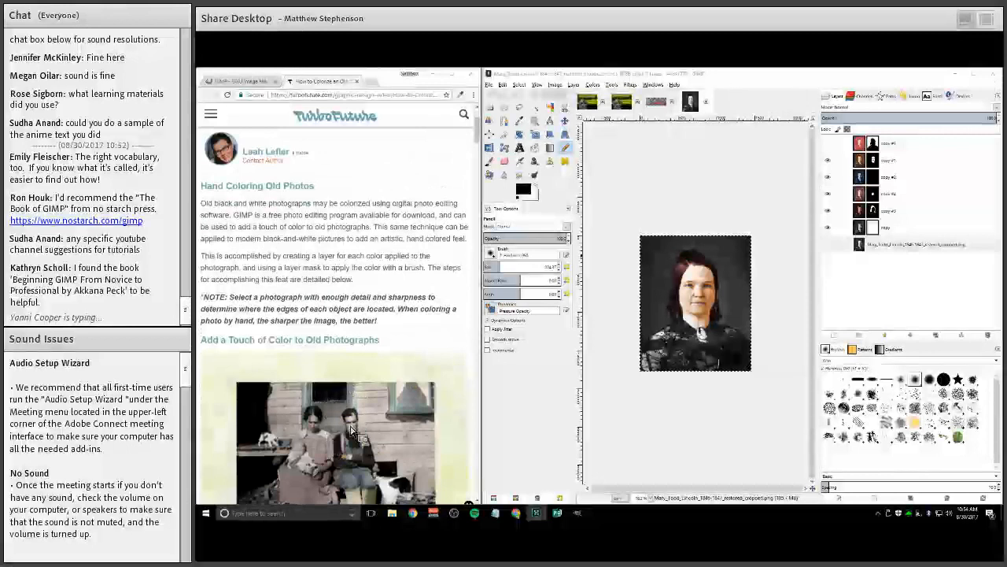
scroll(350, 417, down, 2)
scroll(307, 281, down, 2)
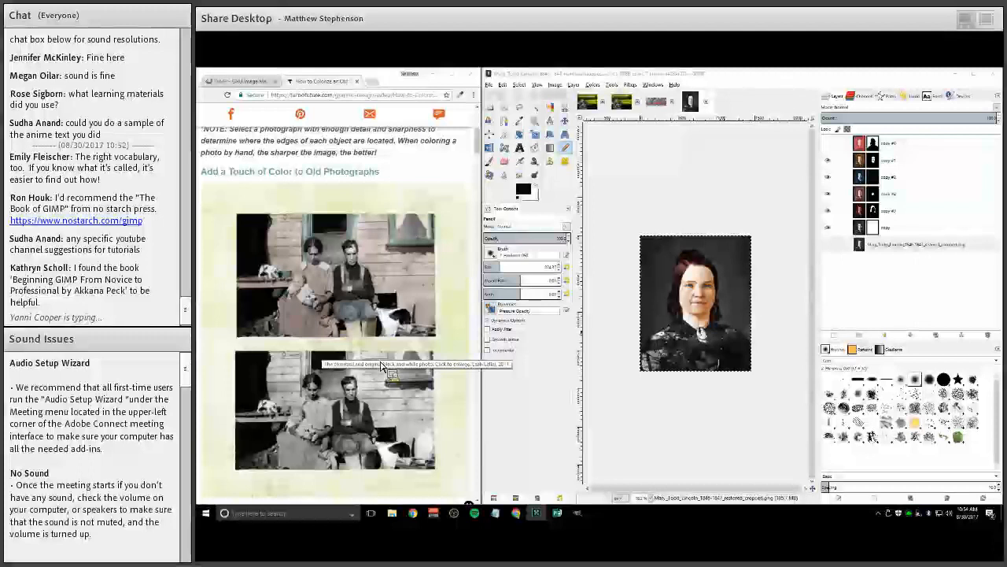
scroll(381, 366, down, 2)
scroll(383, 368, up, 1)
scroll(383, 366, up, 1)
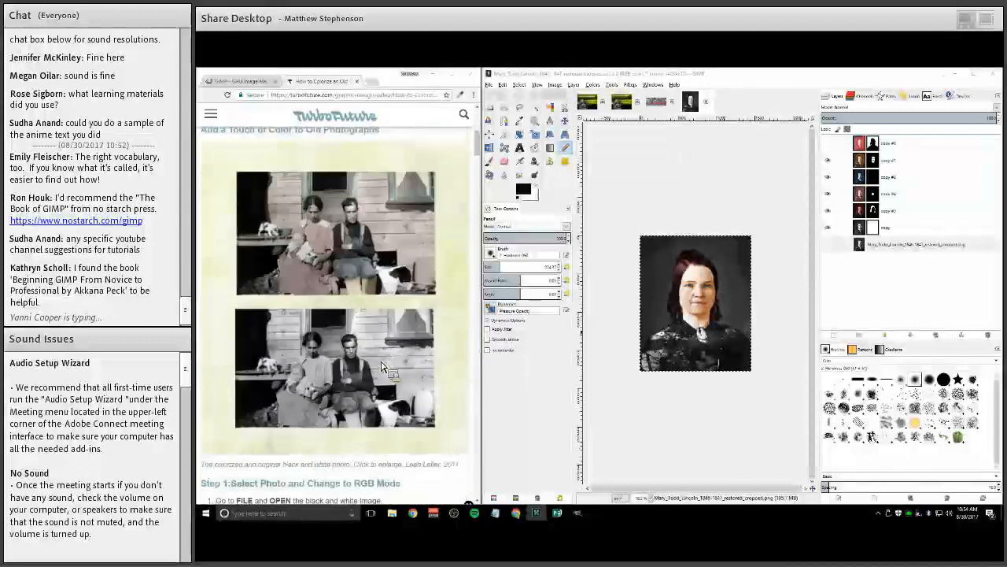
scroll(381, 366, down, 1)
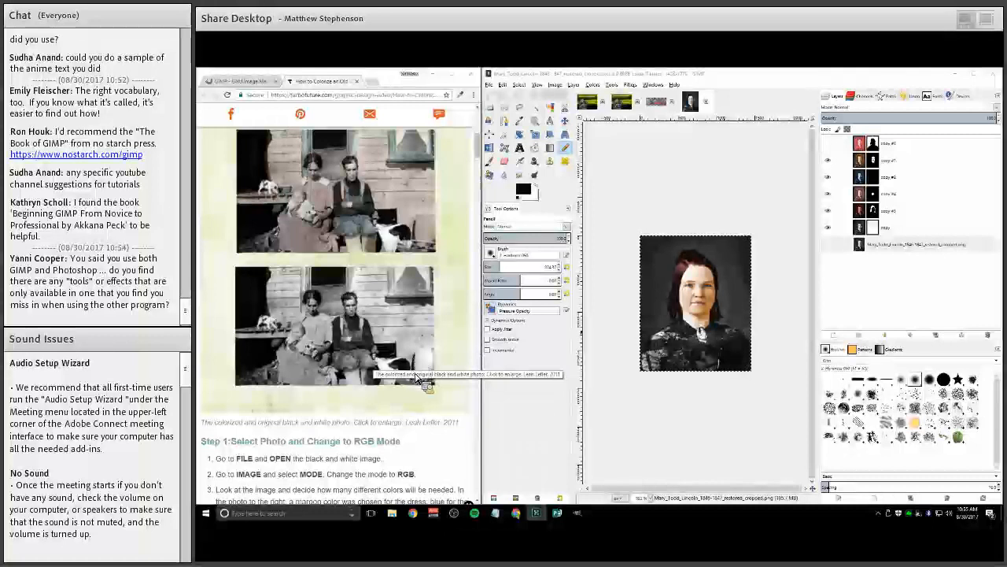
scroll(418, 377, down, 10)
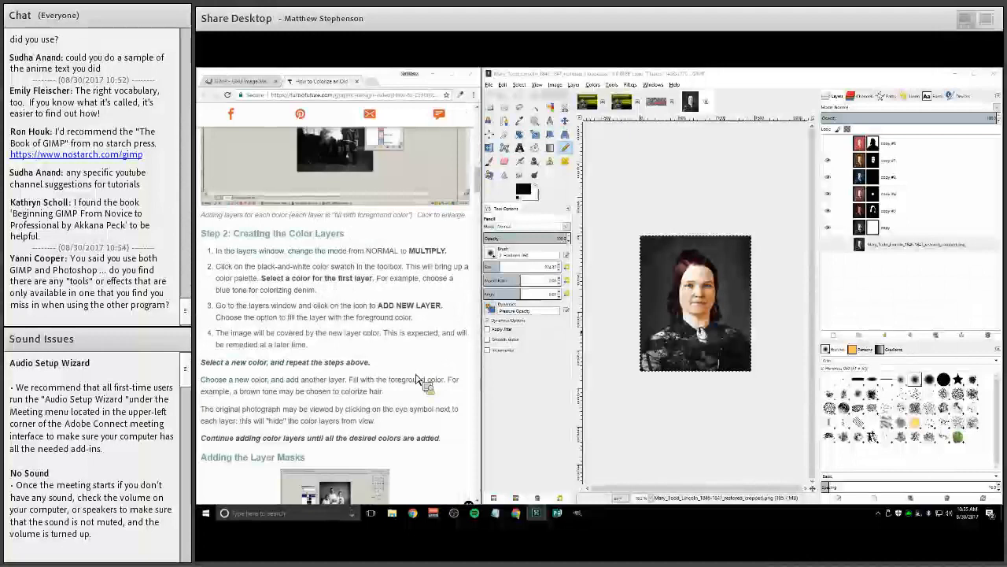
scroll(417, 378, down, 4)
scroll(417, 377, down, 4)
scroll(417, 379, down, 4)
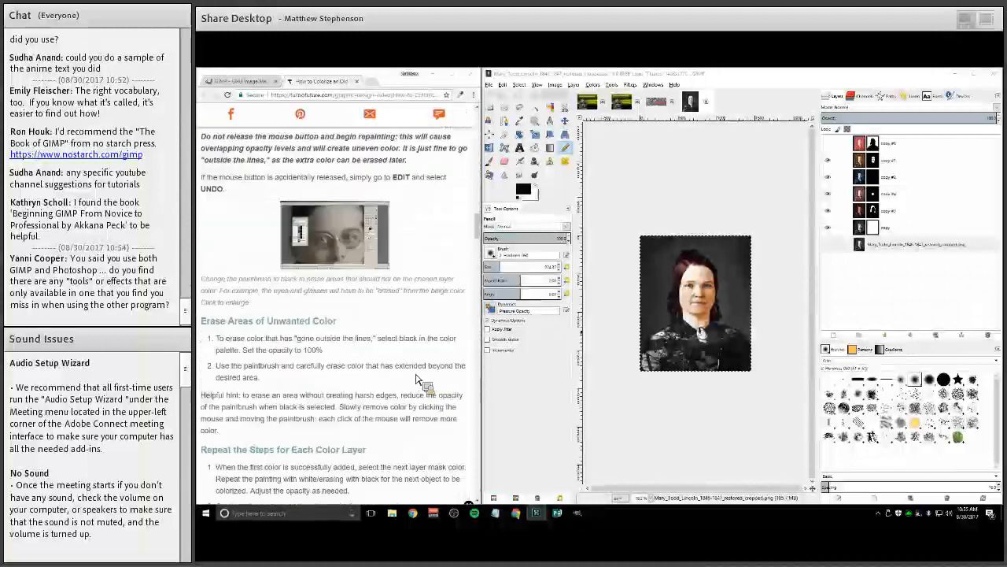
scroll(417, 380, down, 8)
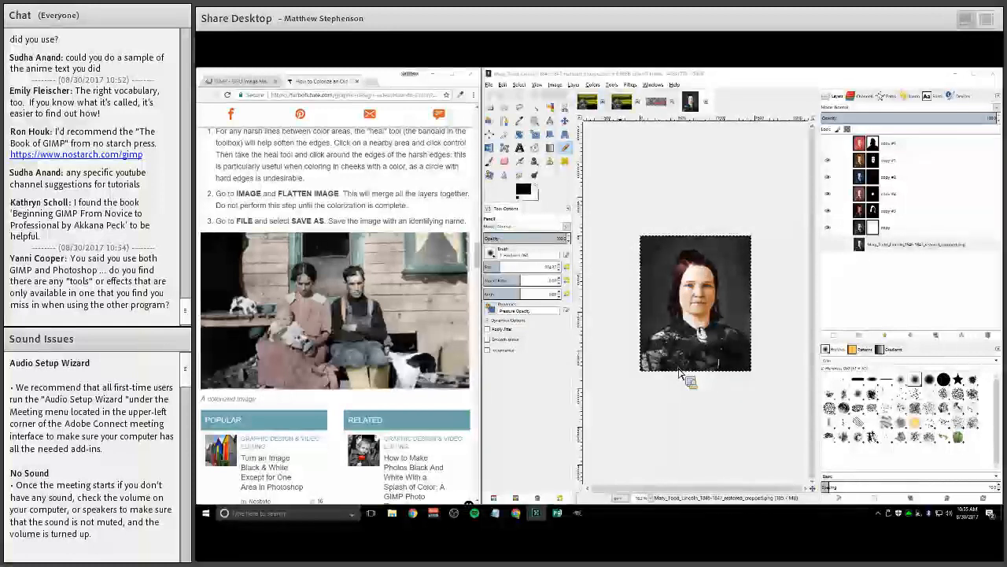
Switch to the superhero composite image and browse the Filters menu
click(588, 102)
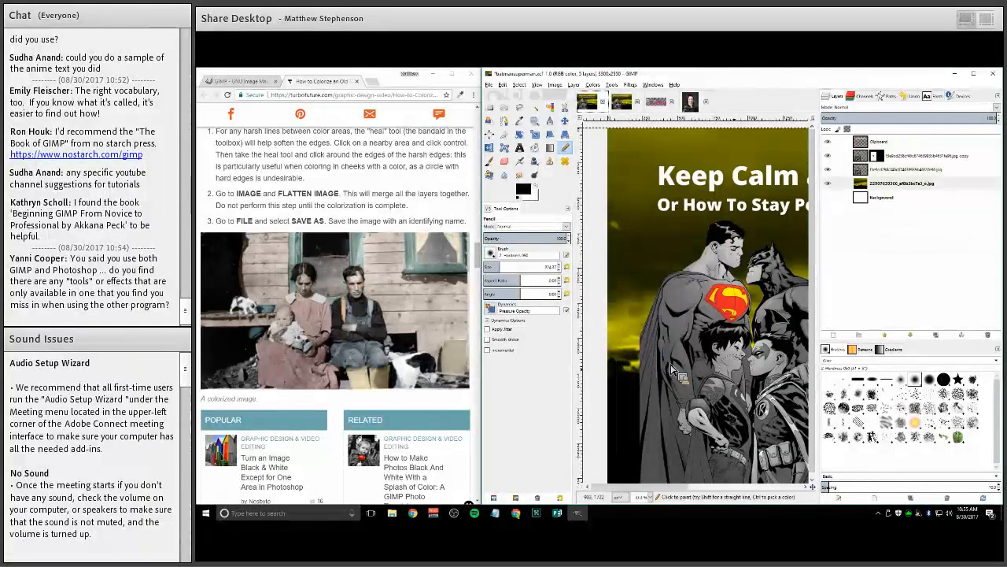
scroll(659, 366, down, 2)
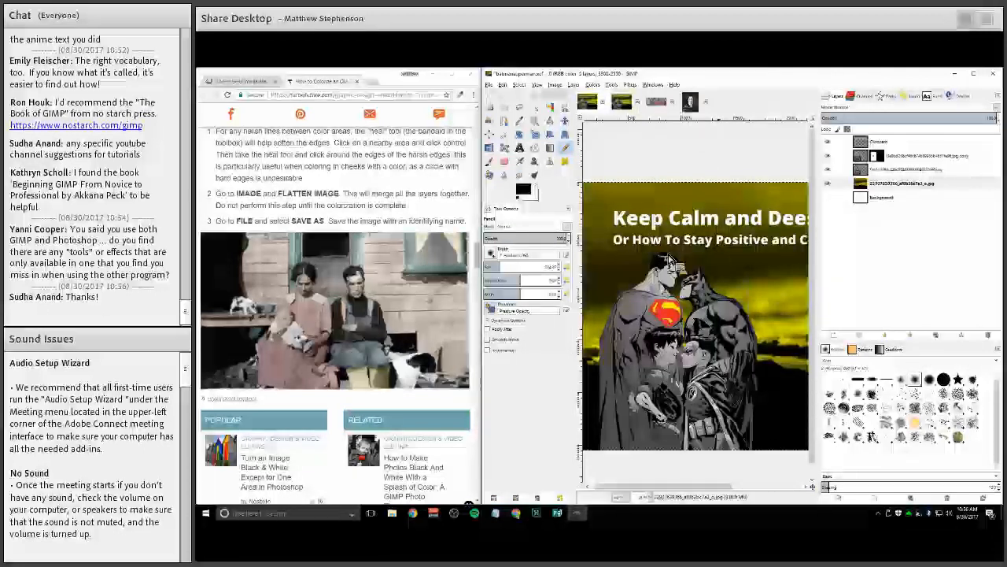
click(630, 84)
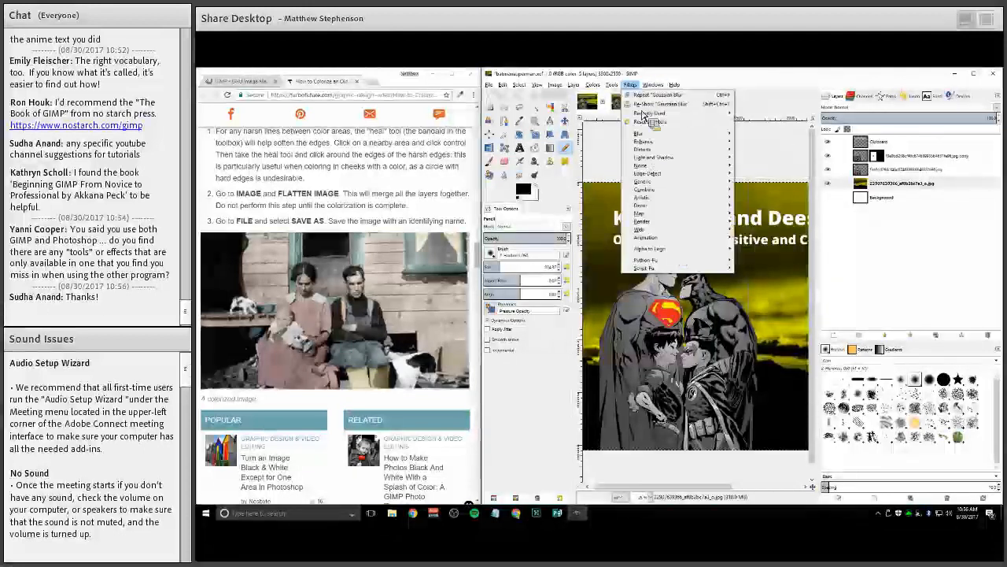
mouse_move(688, 234)
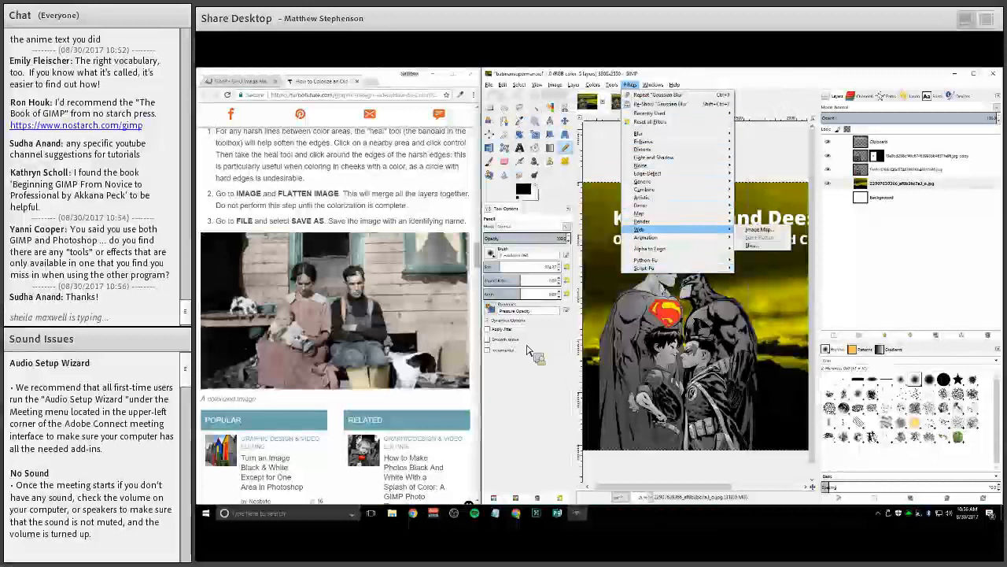
Open the James Thom museum poster PNG from the SAMS folder on the Desktop
click(489, 84)
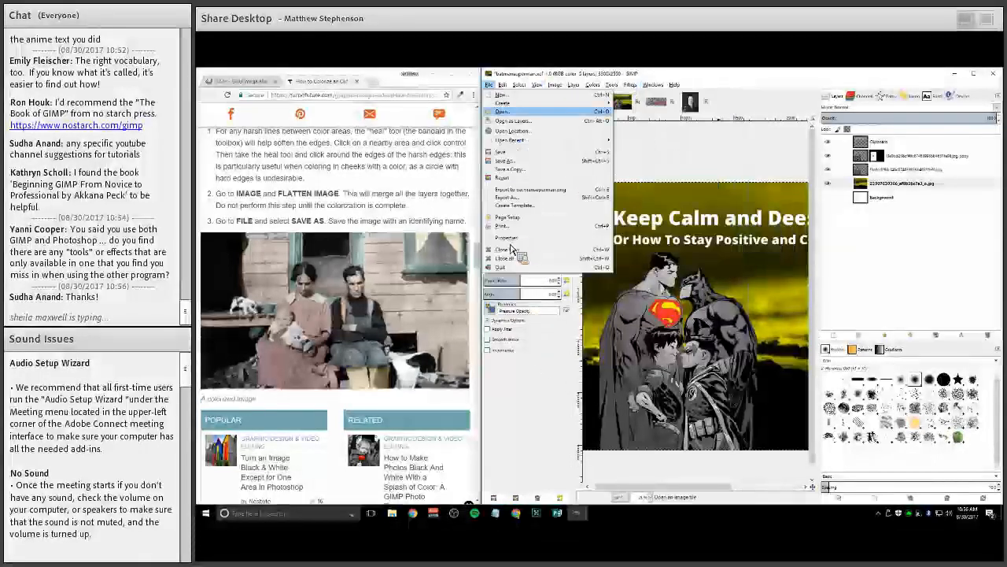
click(503, 111)
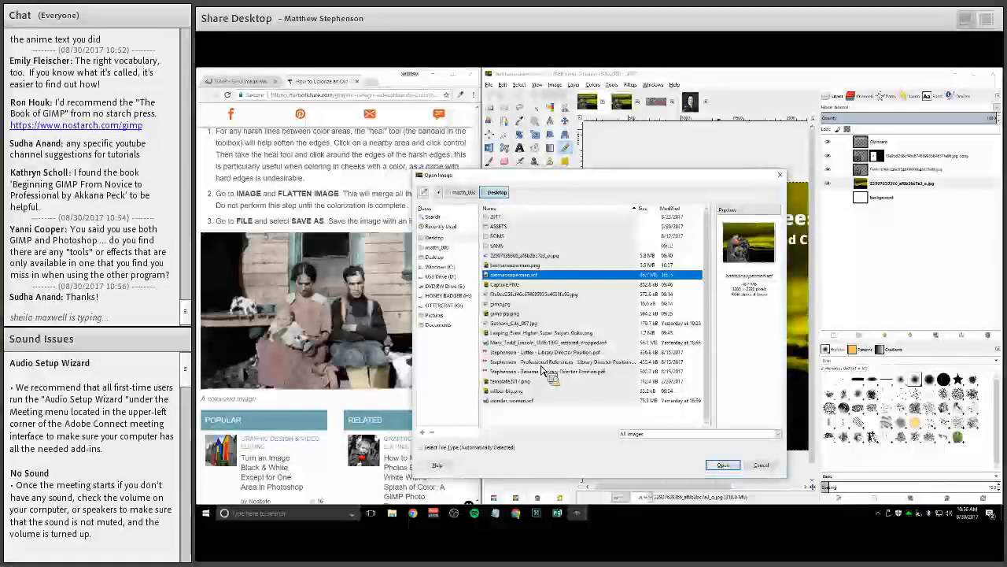
double_click(497, 246)
click(523, 294)
key(Down)
key(Down)
key(Down)
key(Down)
key(Down)
key(Down)
key(Down)
key(Down)
key(Down)
key(Down)
key(Down)
key(Down)
key(Down)
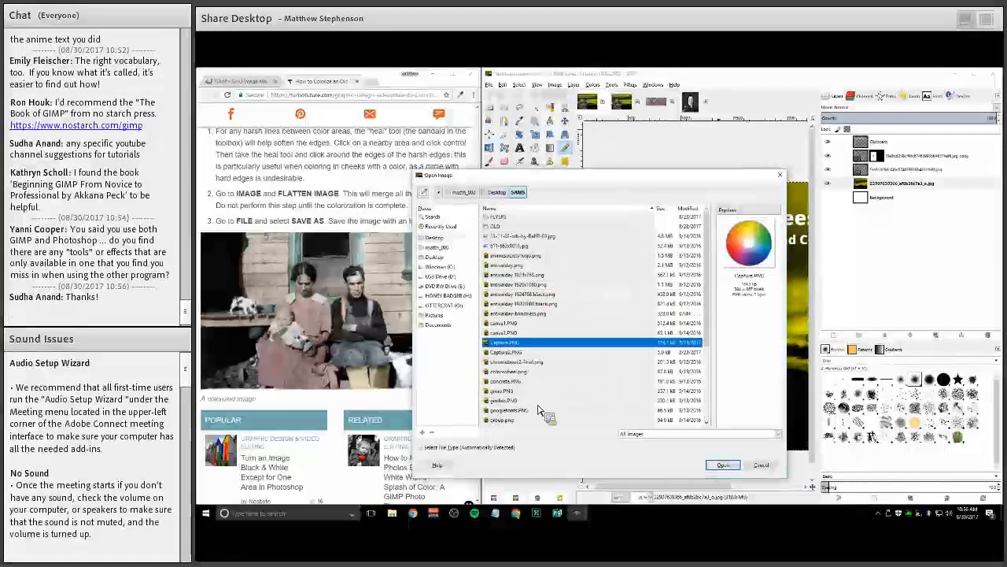
key(Down)
key(Down)
key(Down)
key(Down)
key(Down)
key(Down)
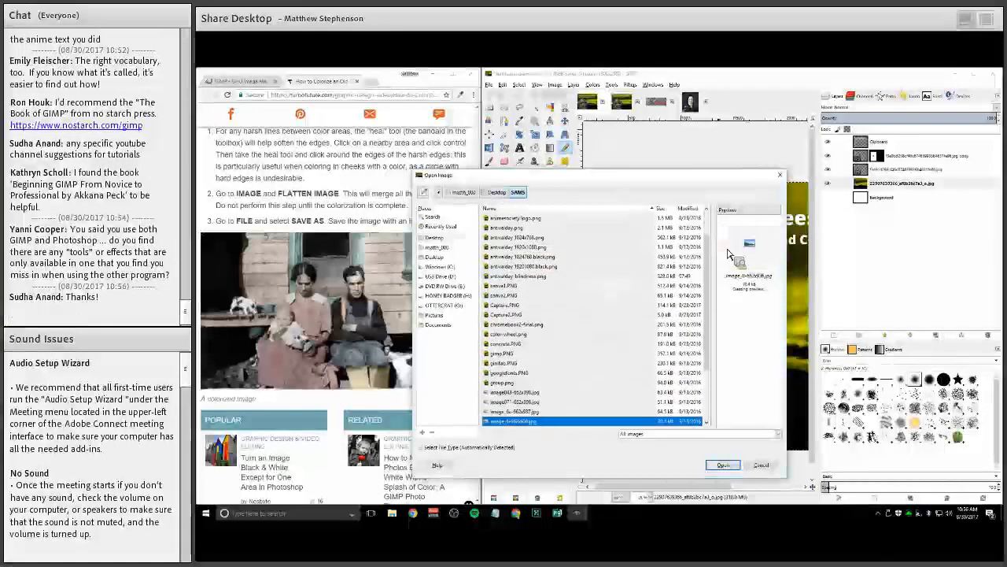
key(Down)
key(Down)
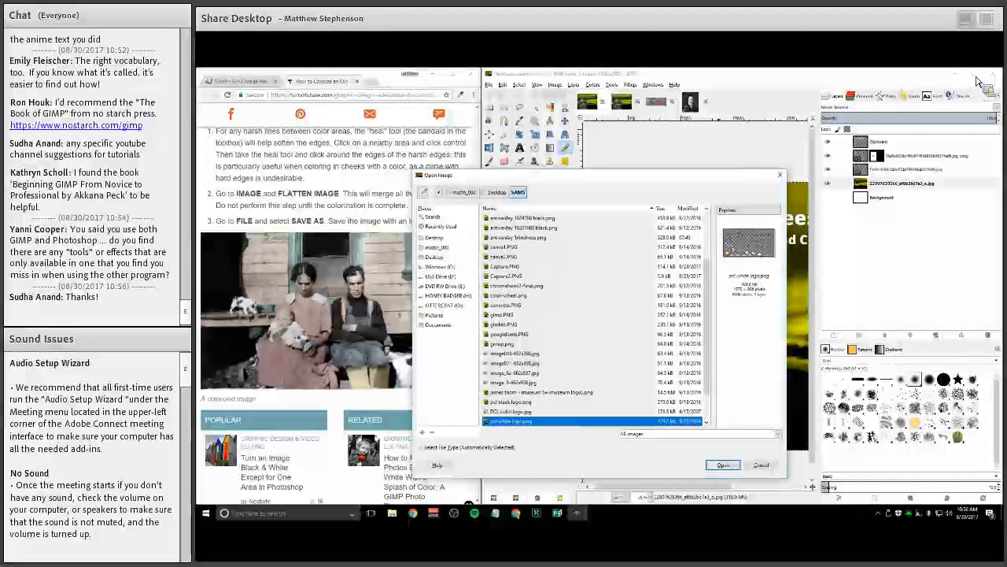
key(Up)
key(Up)
key(Up)
key(Return)
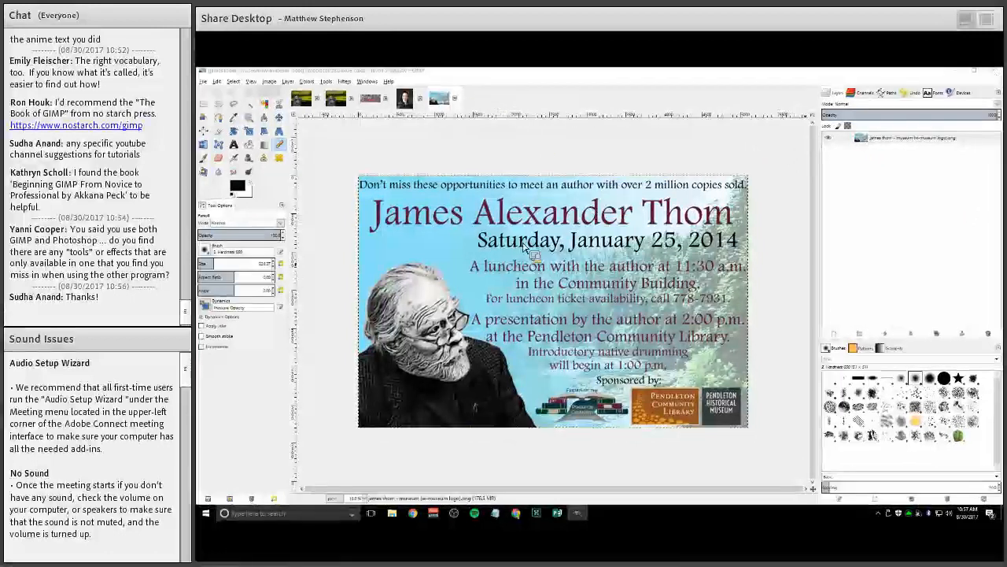
Minimize GIMP and scroll back up through the tutorial's comments in the browser
click(958, 74)
click(452, 74)
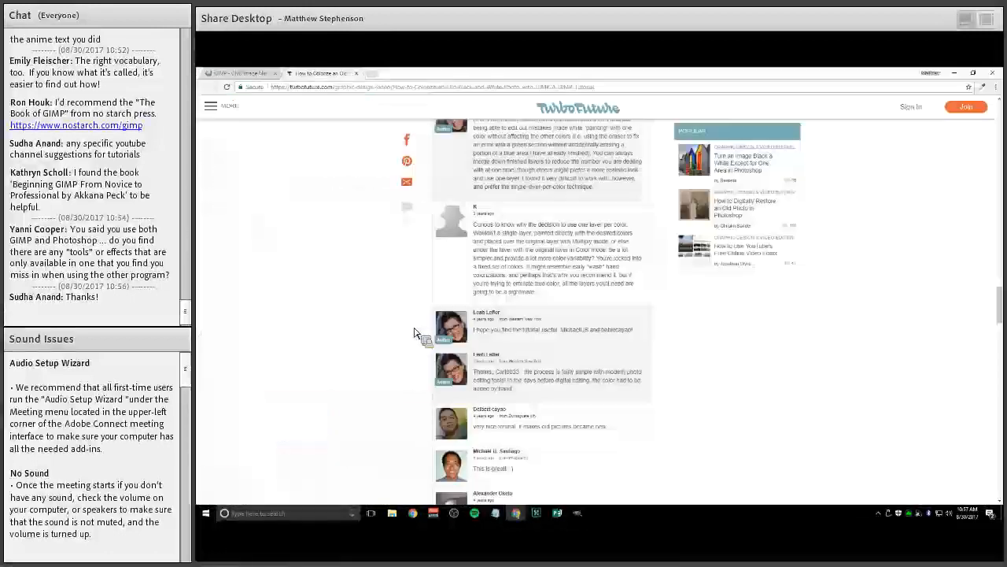
scroll(417, 344, up, 3)
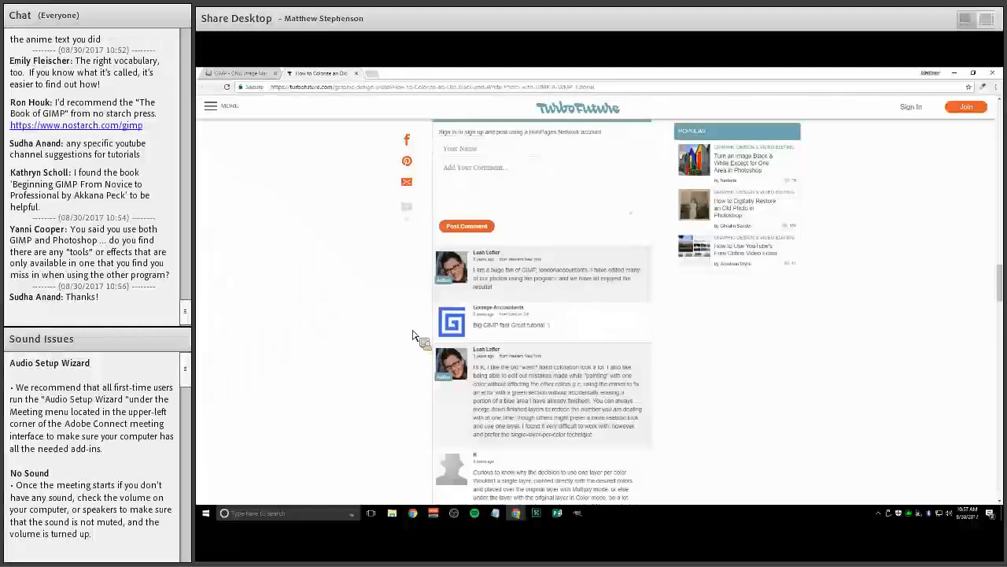
scroll(420, 346, up, 5)
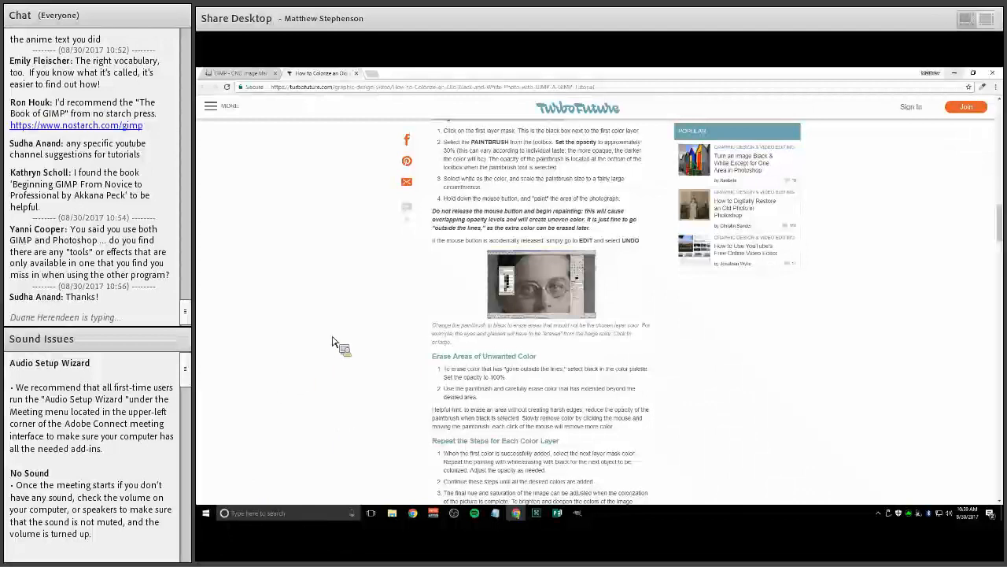
Close the browser window and open the Start menu
click(954, 72)
click(206, 513)
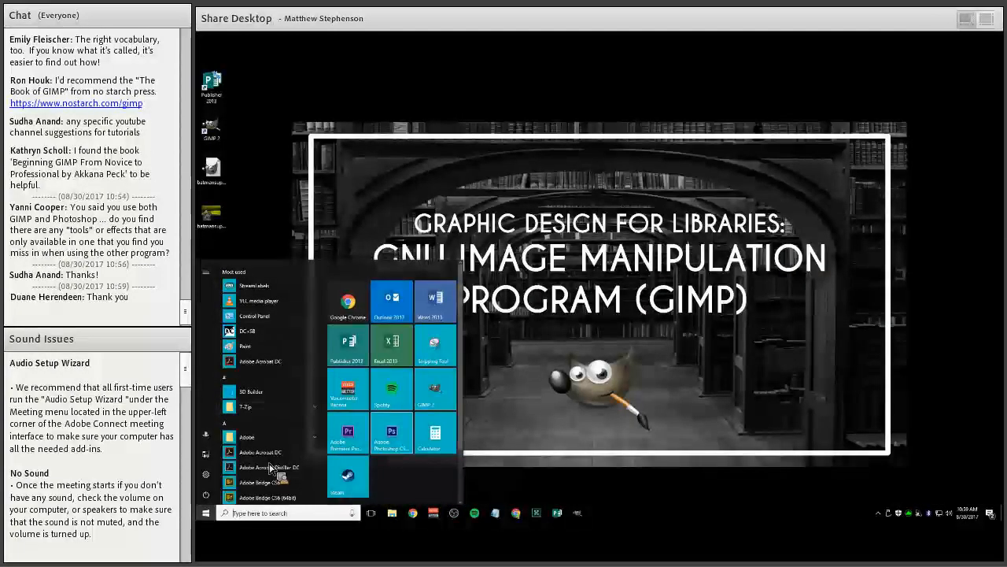
Launch PowerPoint 2013 from the Microsoft Office 2013 folder in the Start menu
scroll(276, 425, down, 5)
scroll(281, 387, down, 15)
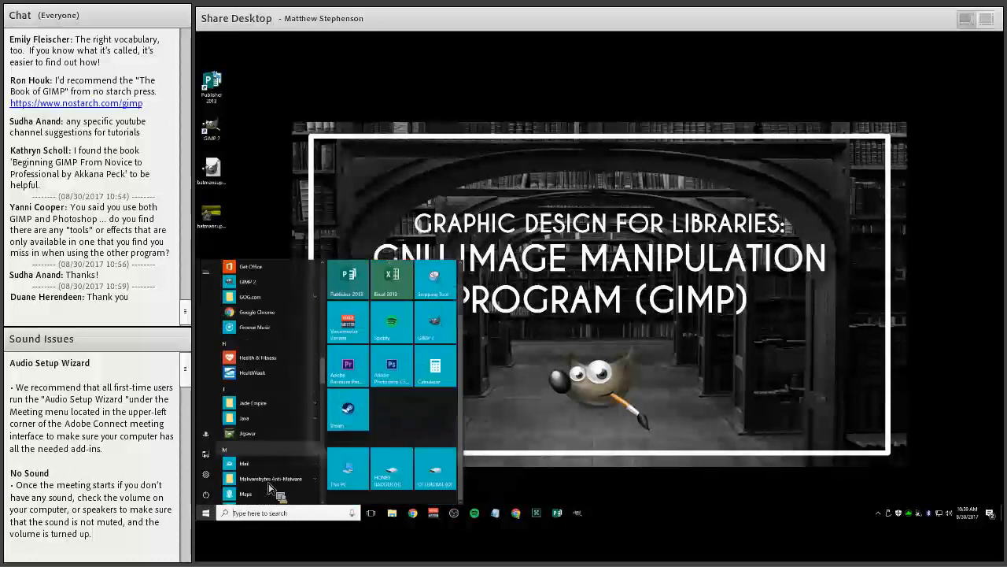
scroll(272, 409, up, 2)
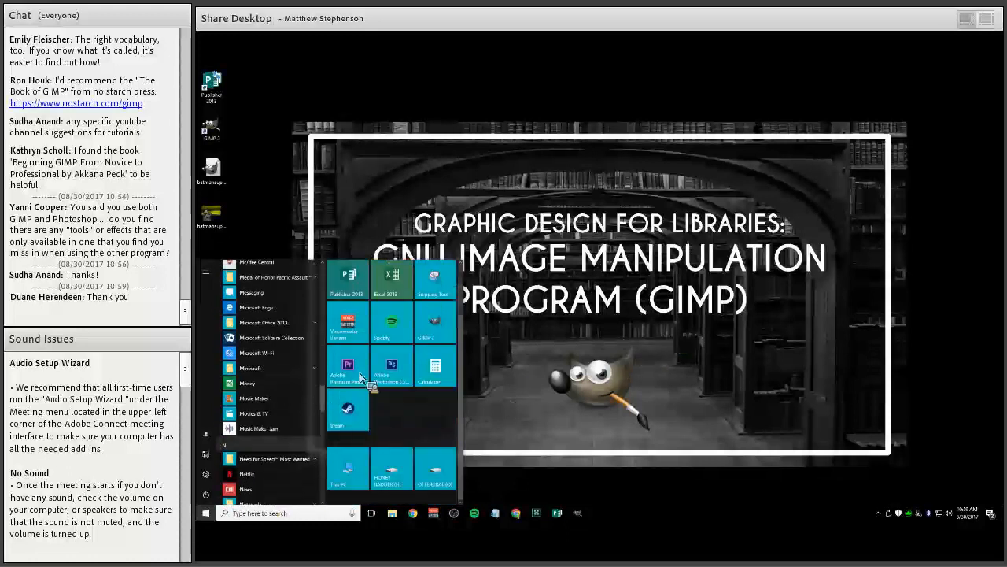
click(267, 322)
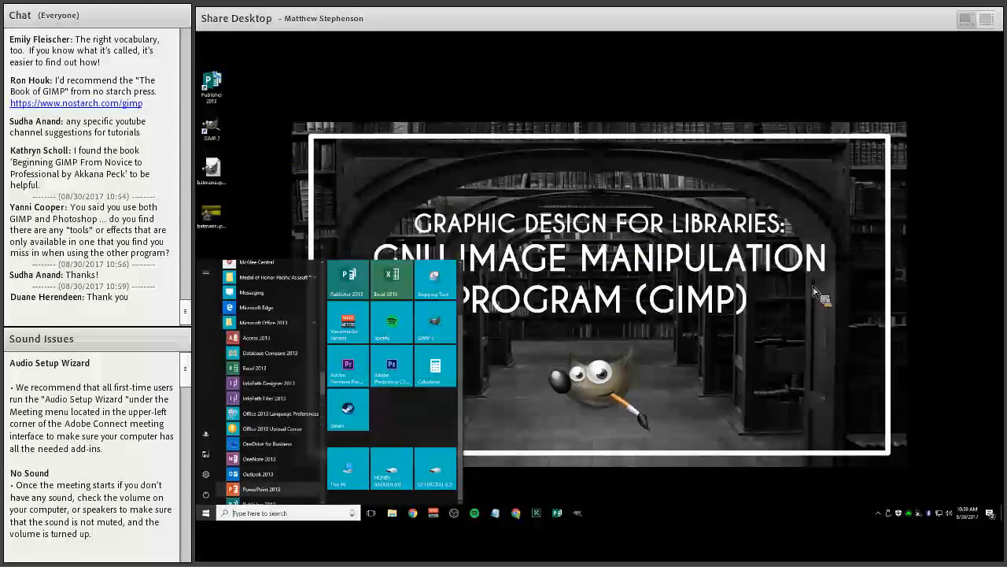
click(261, 488)
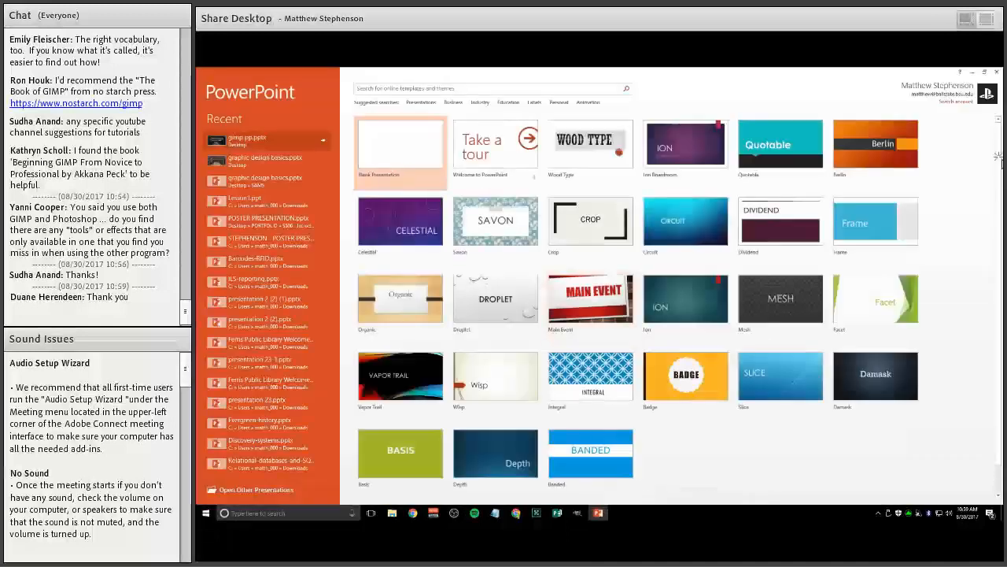
Open the recent presentation gimp pp.pptx and jump to its final slide
click(247, 140)
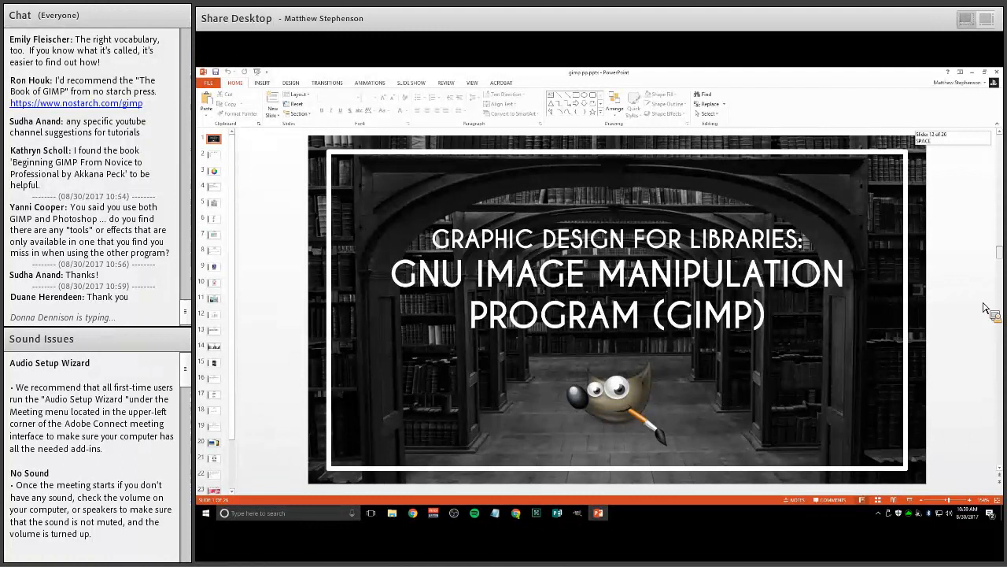
key(End)
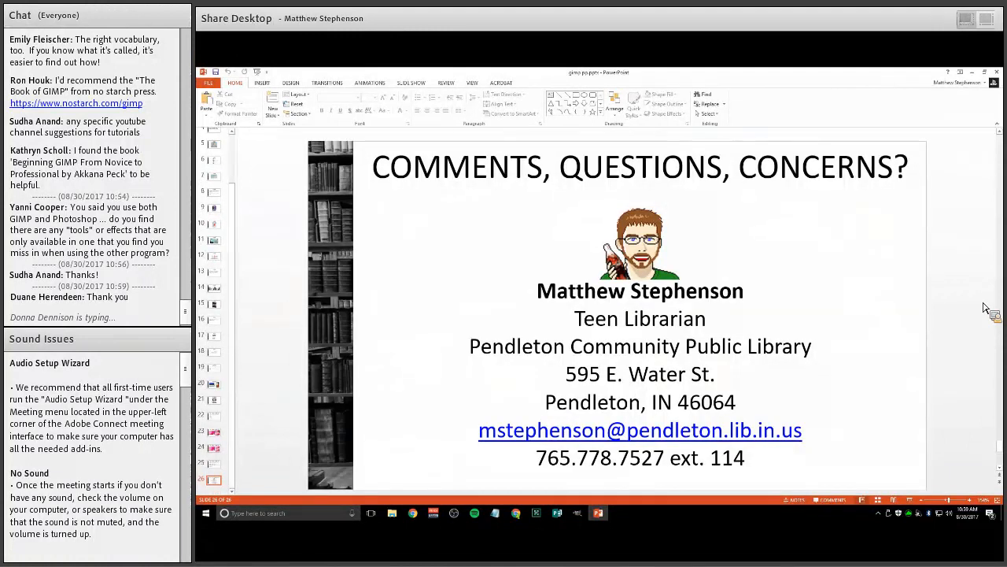